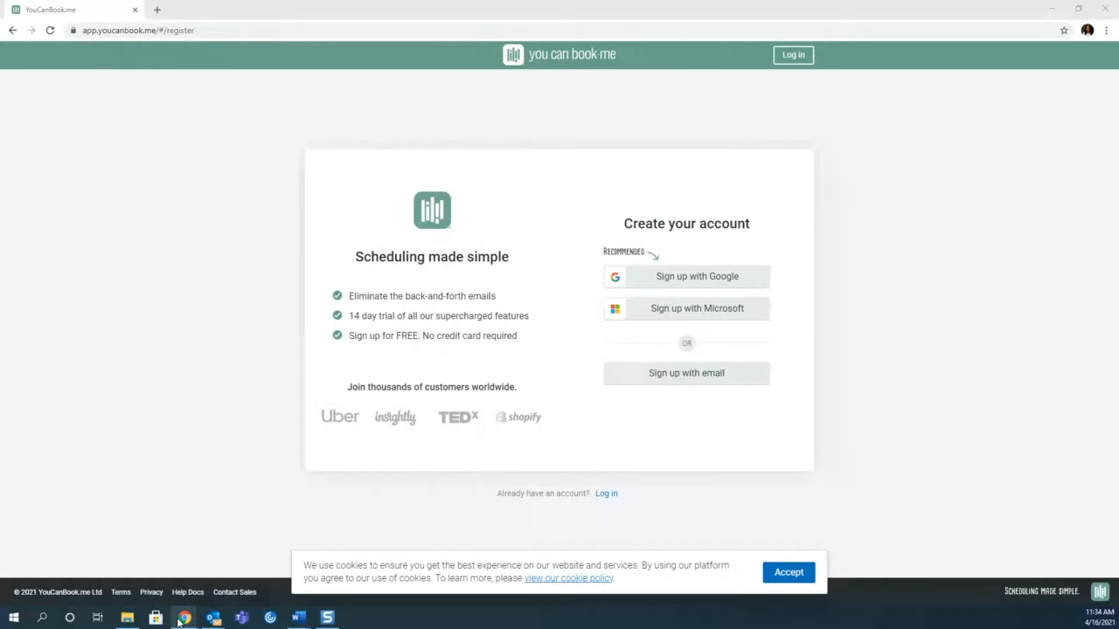
# Step: Switch to the browser window with the YouCanBook.me sign-up page and open augustatech.blackboard.com in a new tab
pyautogui.moveTo(179, 623)
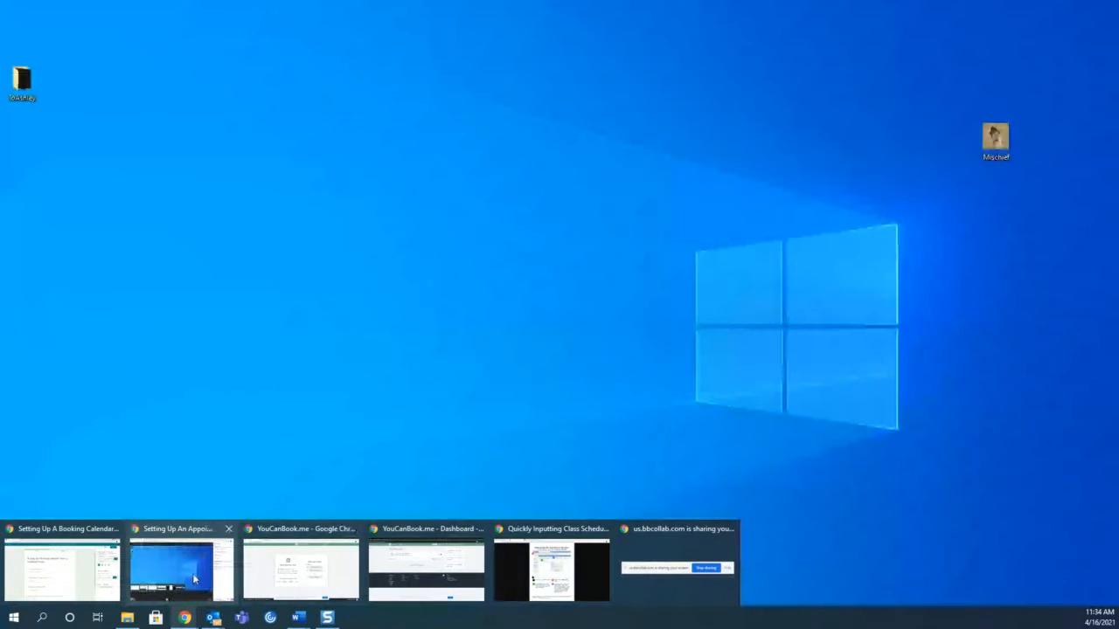
pyautogui.click(296, 559)
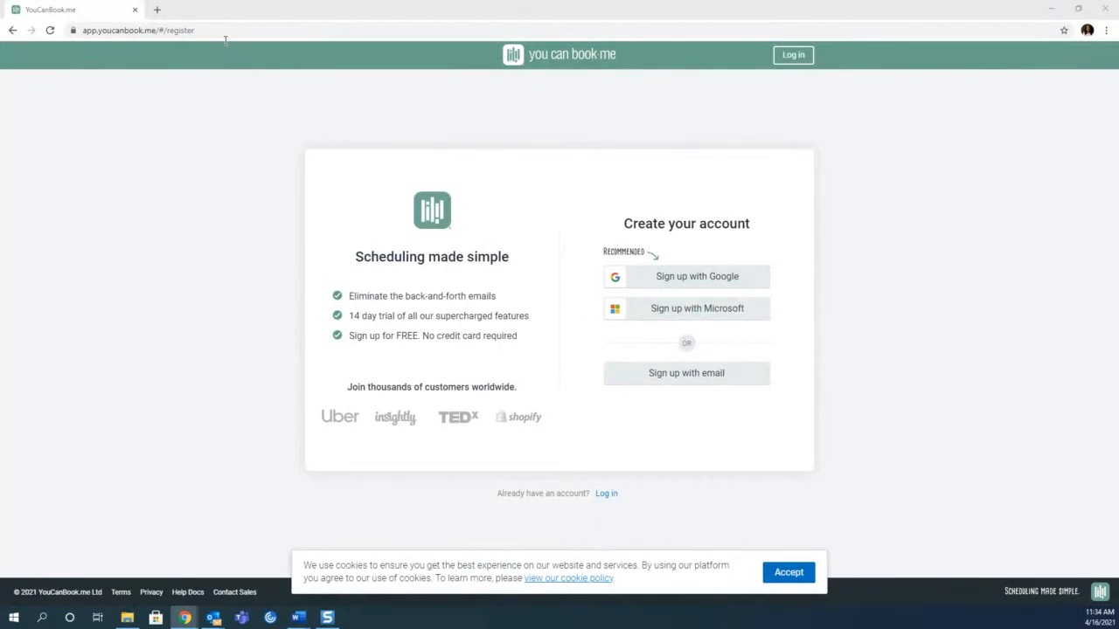
pyautogui.click(157, 11)
pyautogui.write('d')
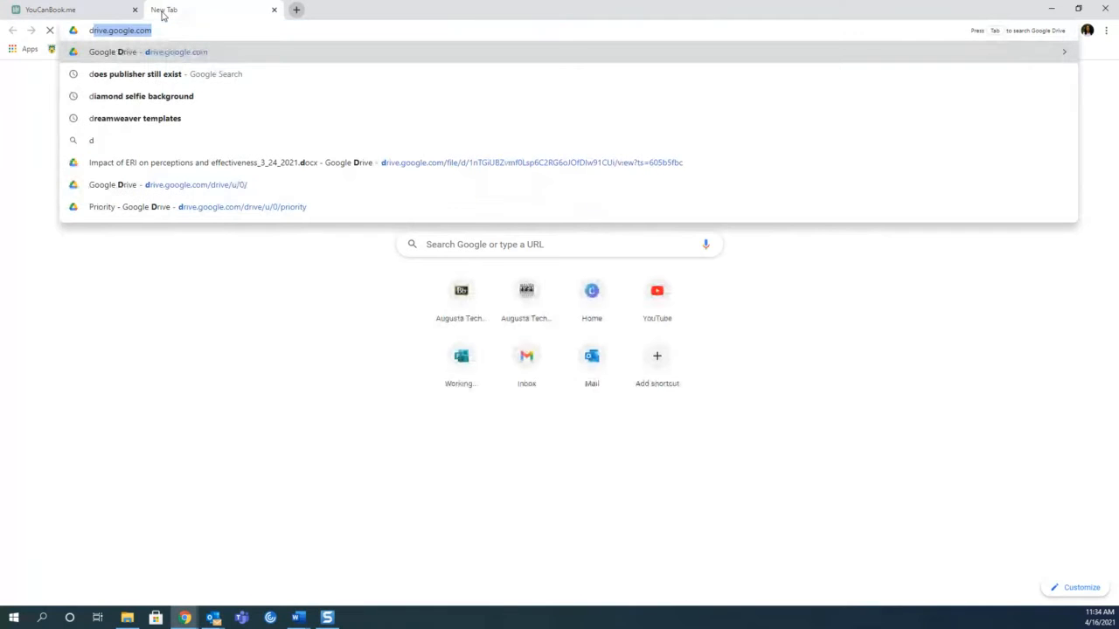
pyautogui.press('BackSpace')
pyautogui.press('BackSpace')
pyautogui.write('a')
pyautogui.press('Return')
pyautogui.press('Right')
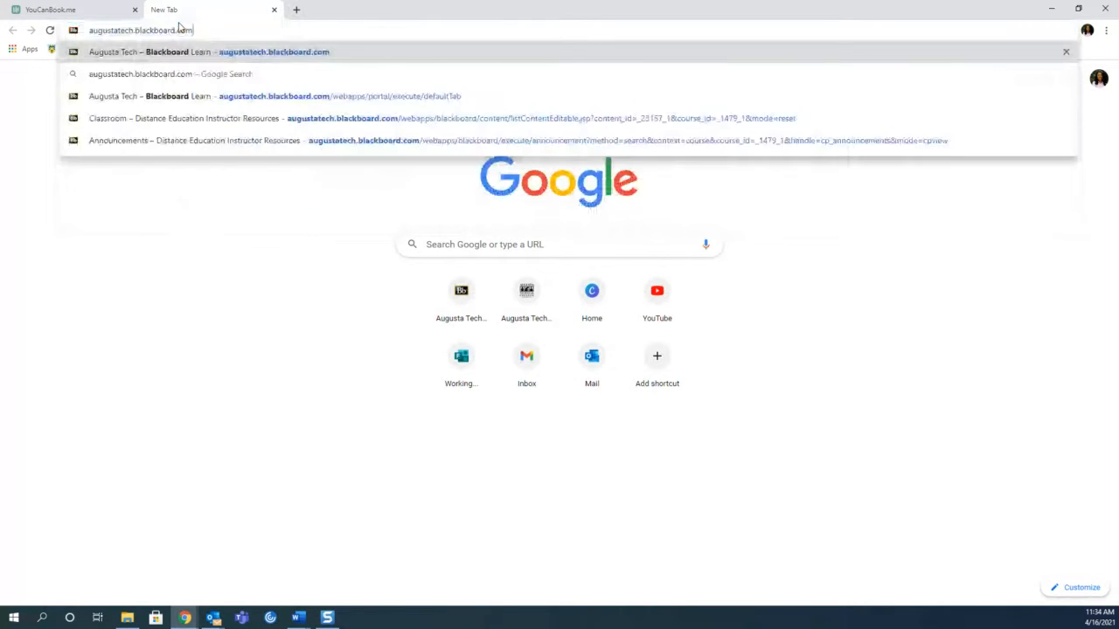
pyautogui.press('Return')
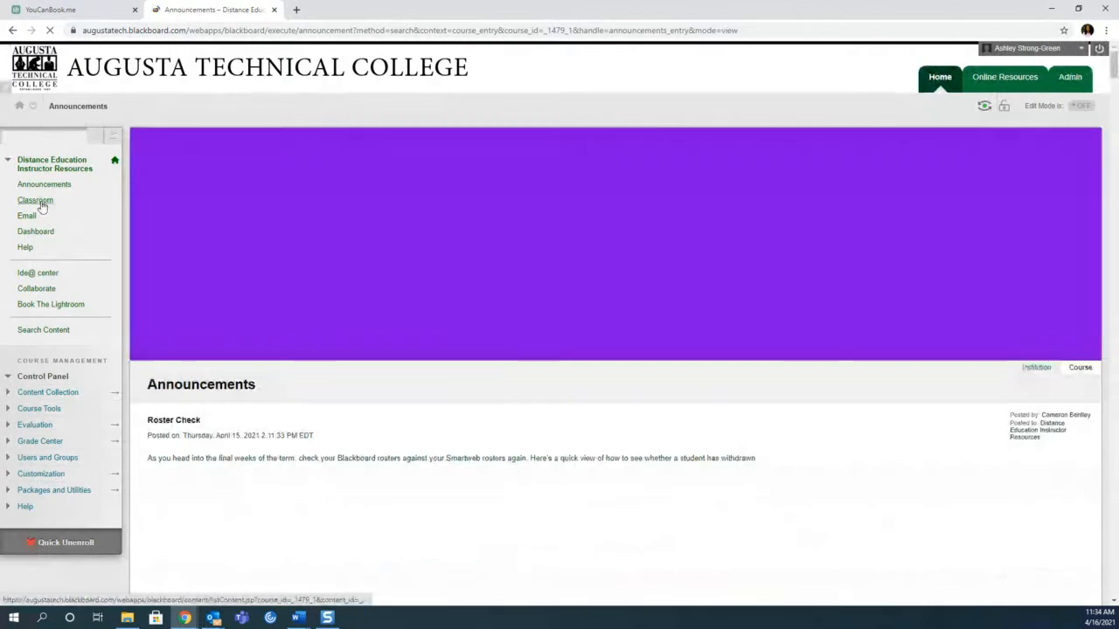
# Step: In the Distance Education Instructor Resources classroom, open Professional Development and Tutorials and its Tips and Tricks folder
pyautogui.click(38, 203)
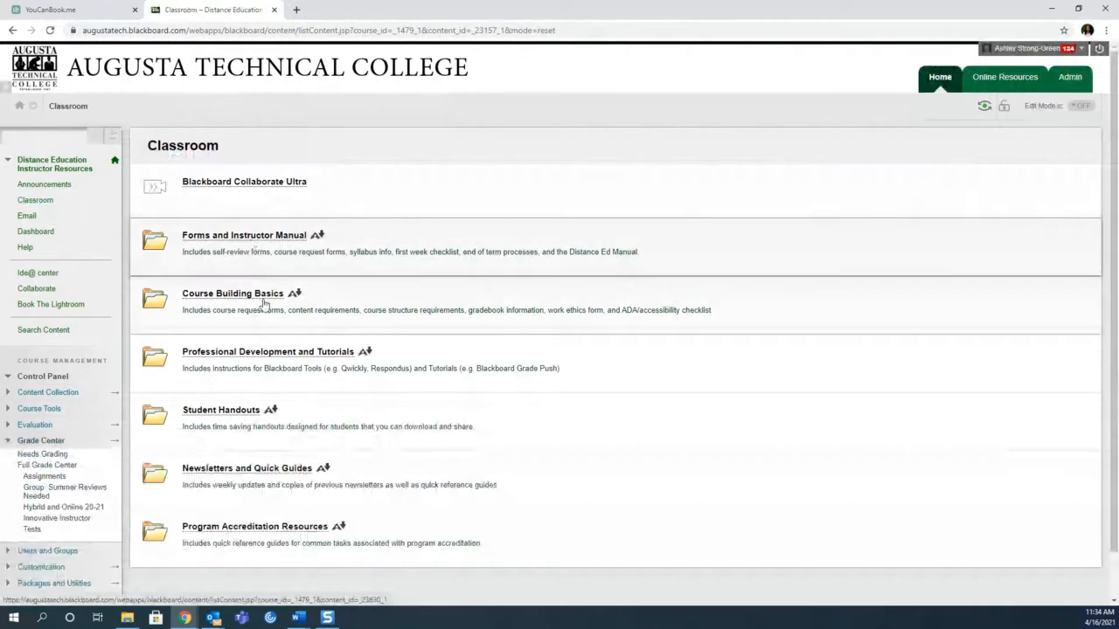
pyautogui.click(253, 353)
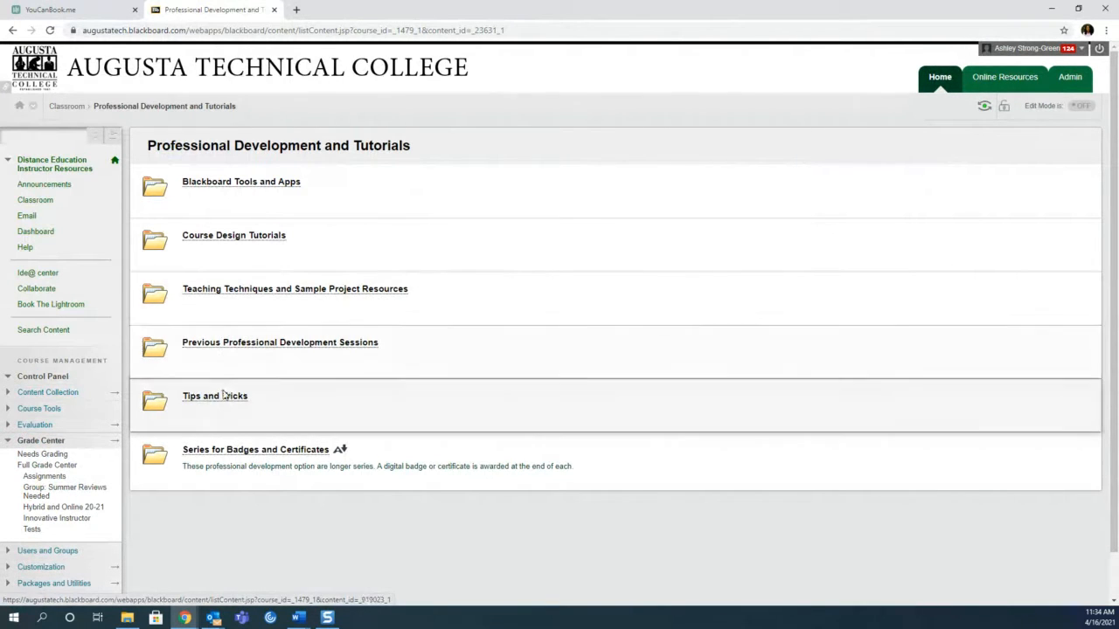
pyautogui.click(223, 398)
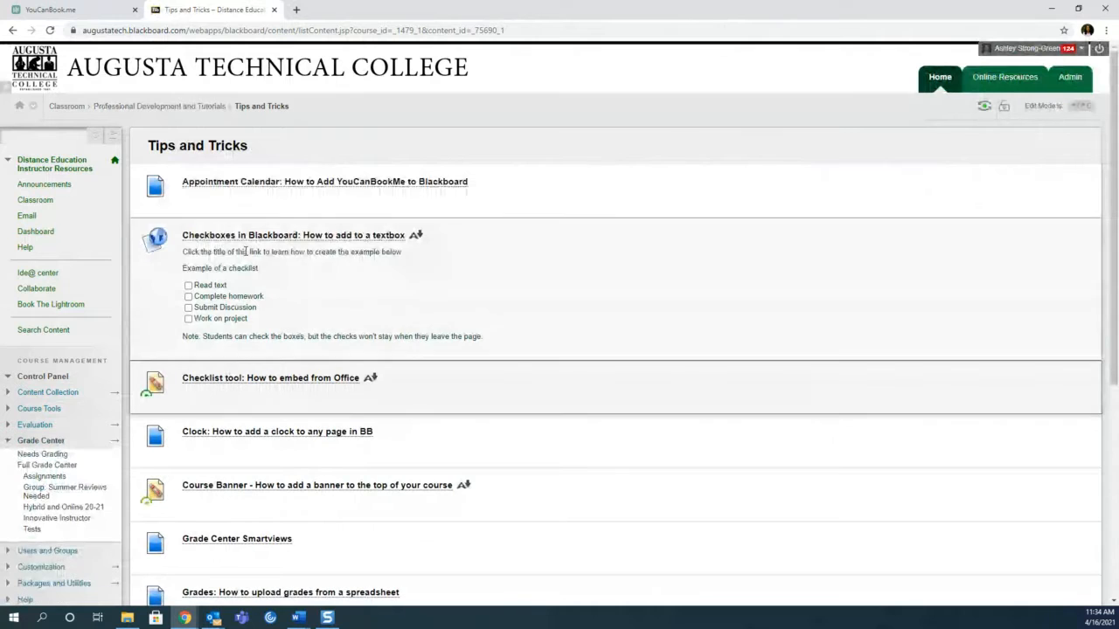
# Step: With Edit Mode off, view the page "Appointment Calendar: How to Add YouCanBookMe to Blackboard" and close the Blackboard tab
pyautogui.click(229, 181)
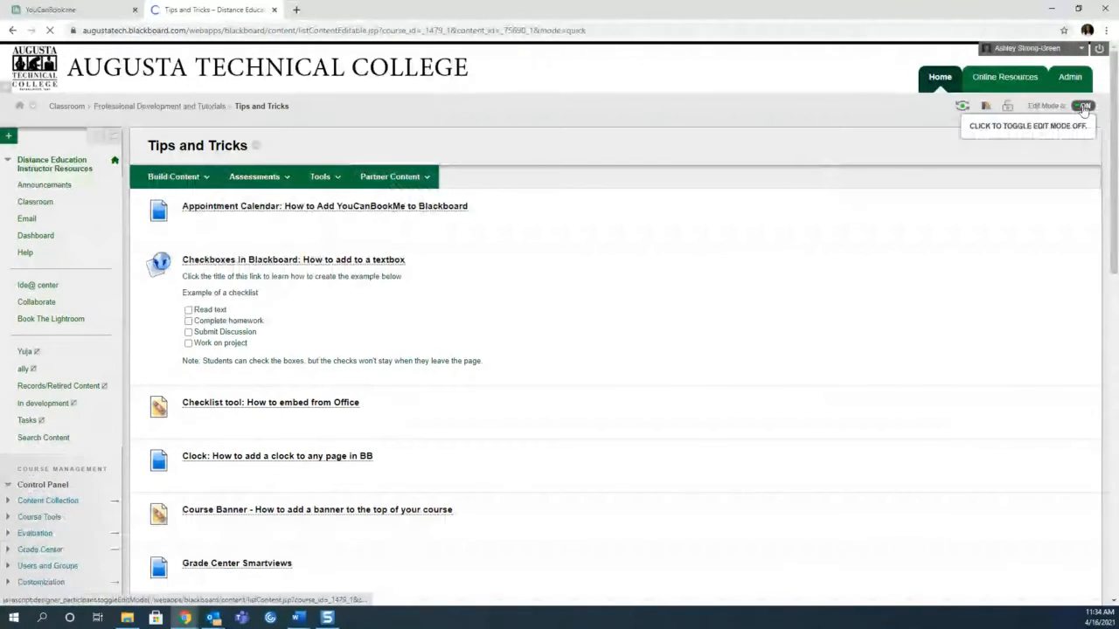
pyautogui.click(1084, 107)
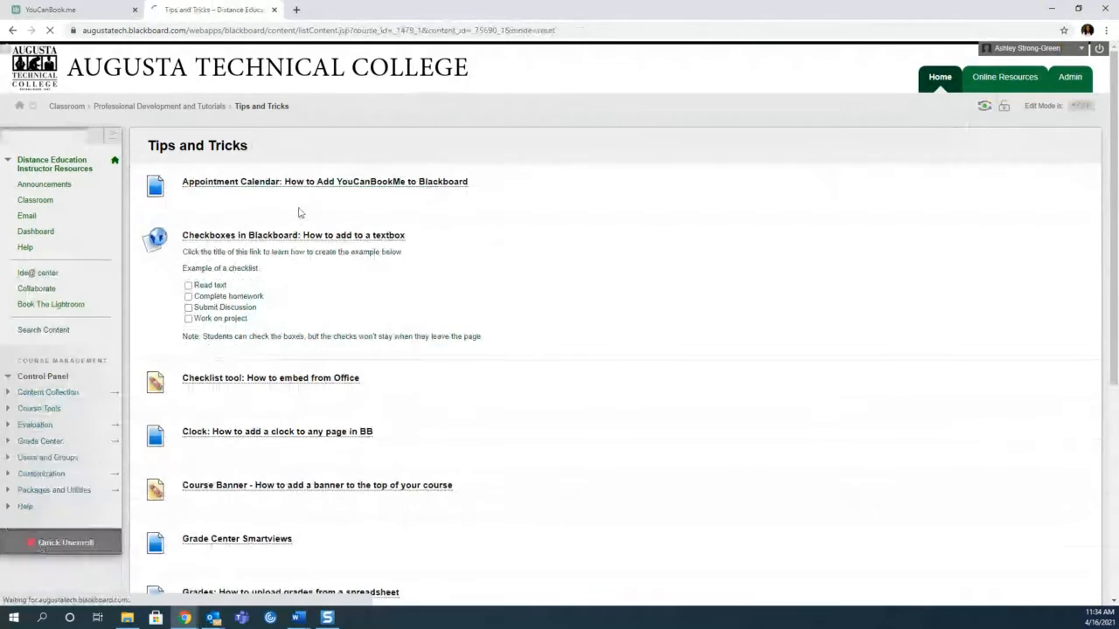
pyautogui.click(313, 184)
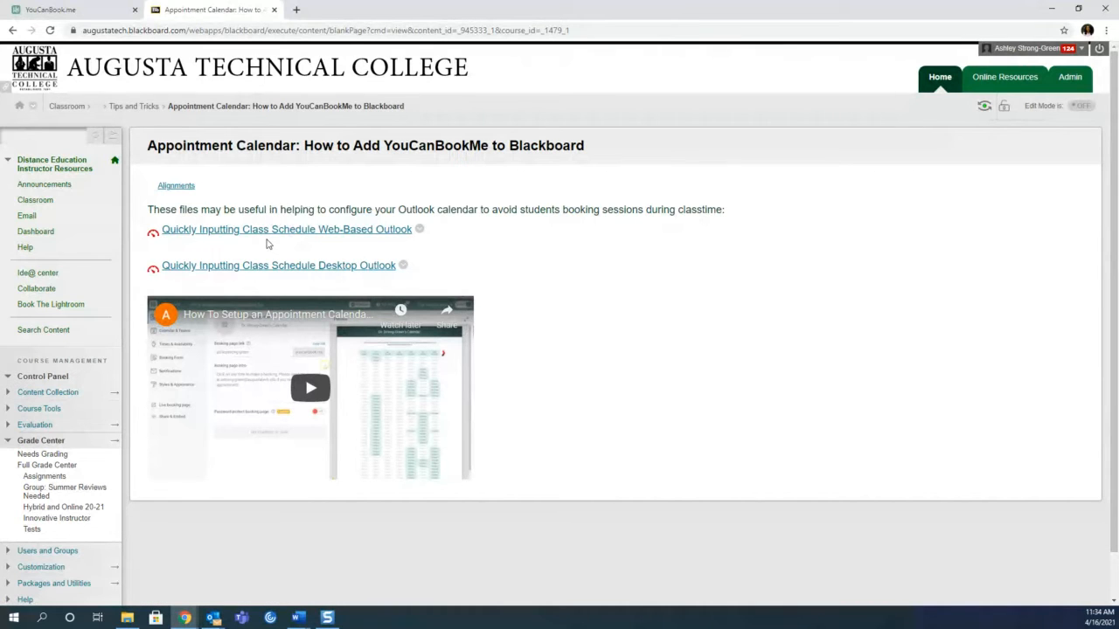
pyautogui.click(274, 9)
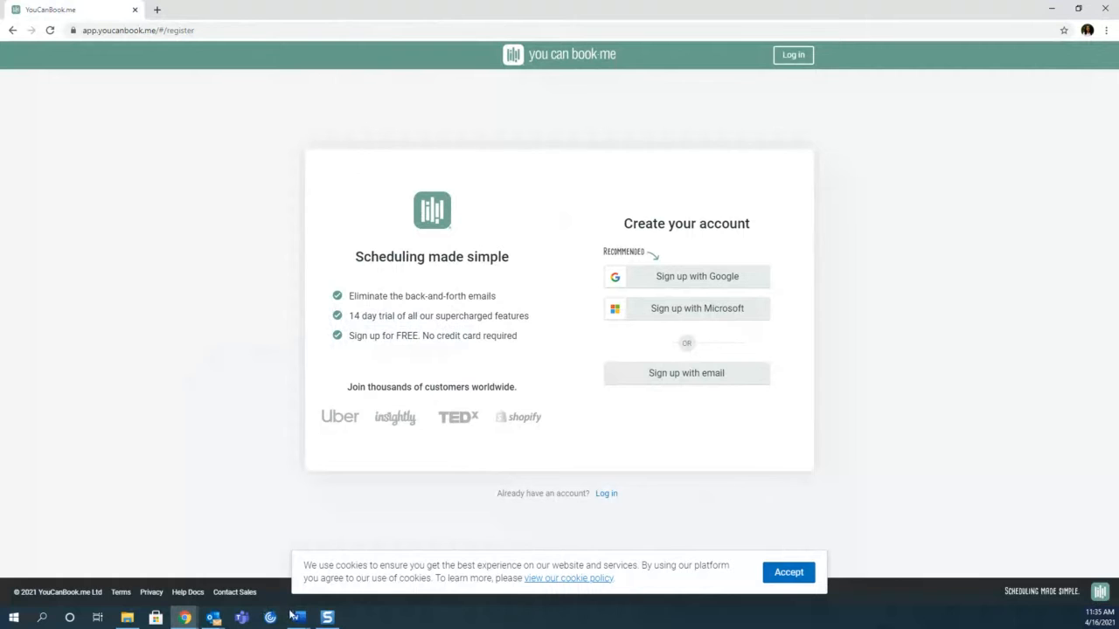
pyautogui.moveTo(325, 619)
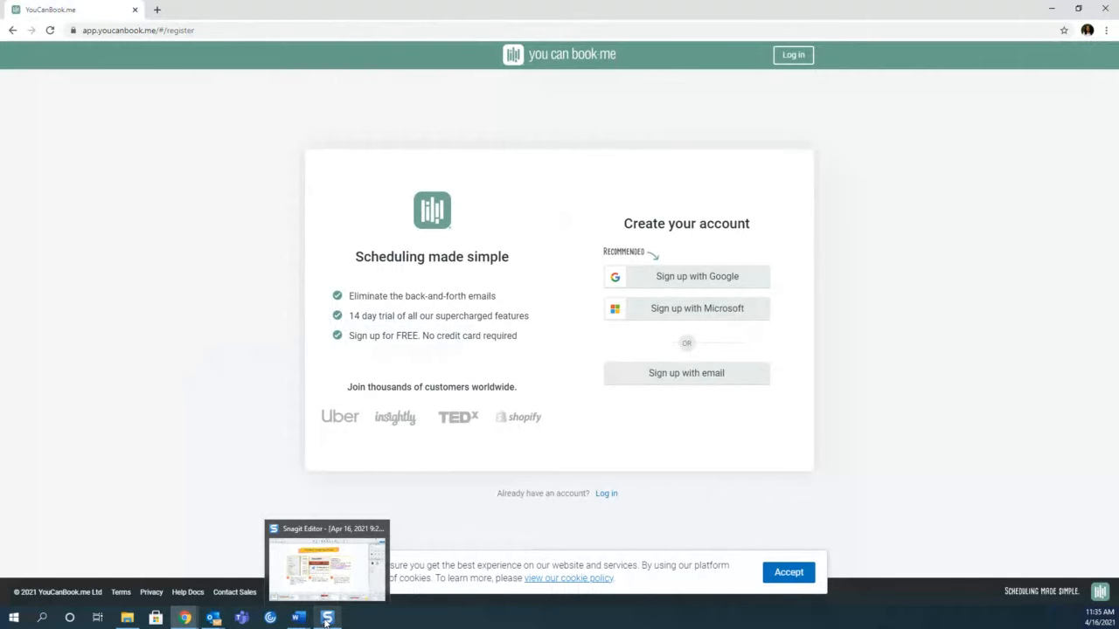
pyautogui.moveTo(214, 618)
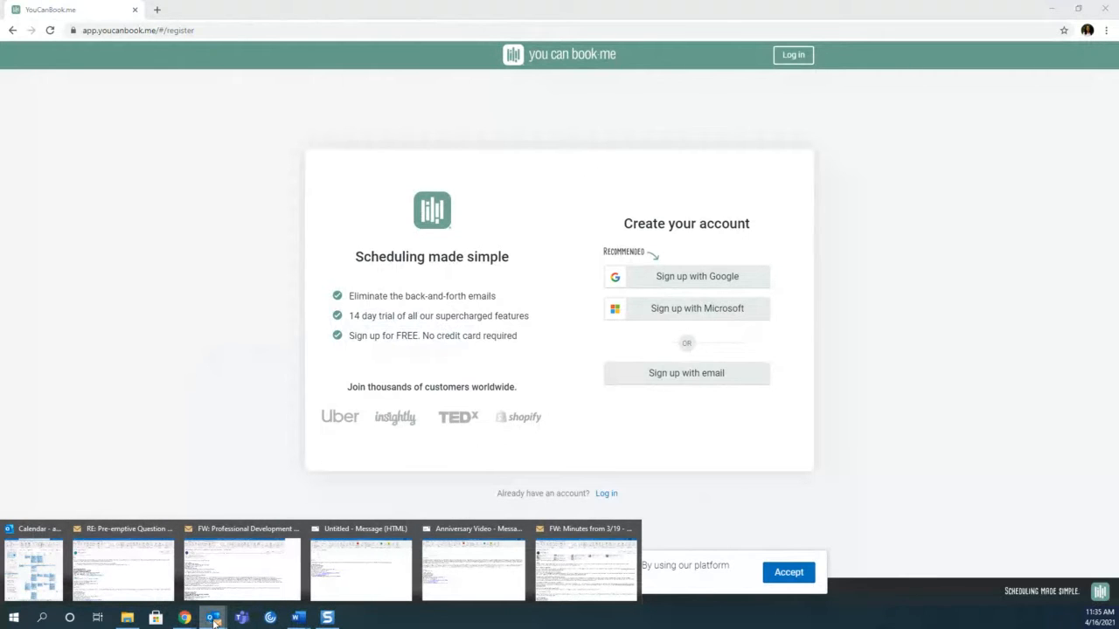
pyautogui.click(214, 577)
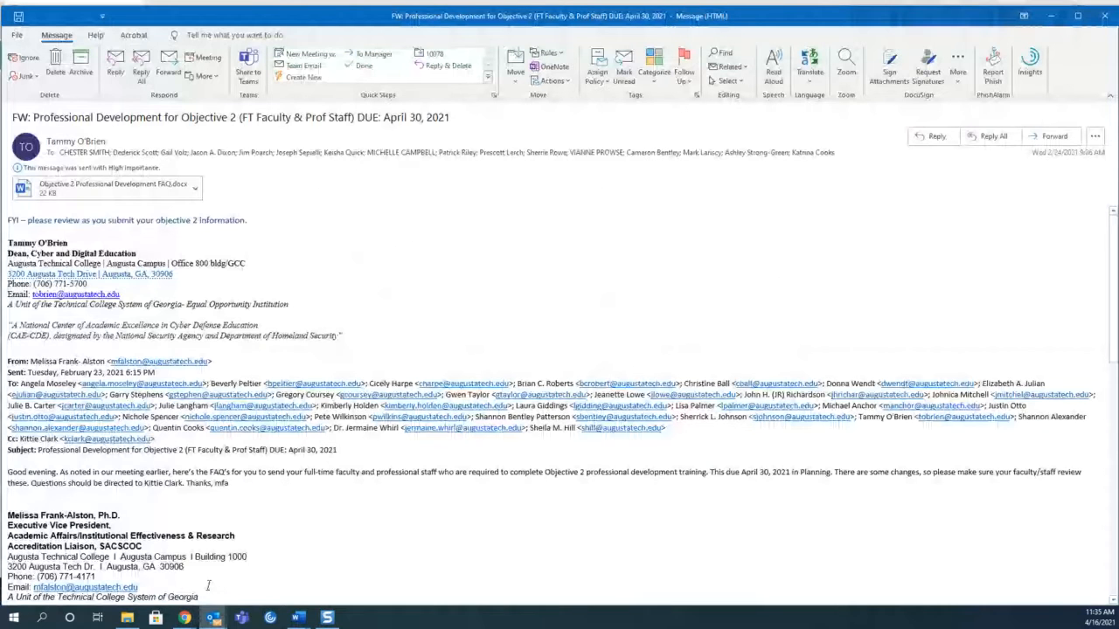
pyautogui.click(1050, 17)
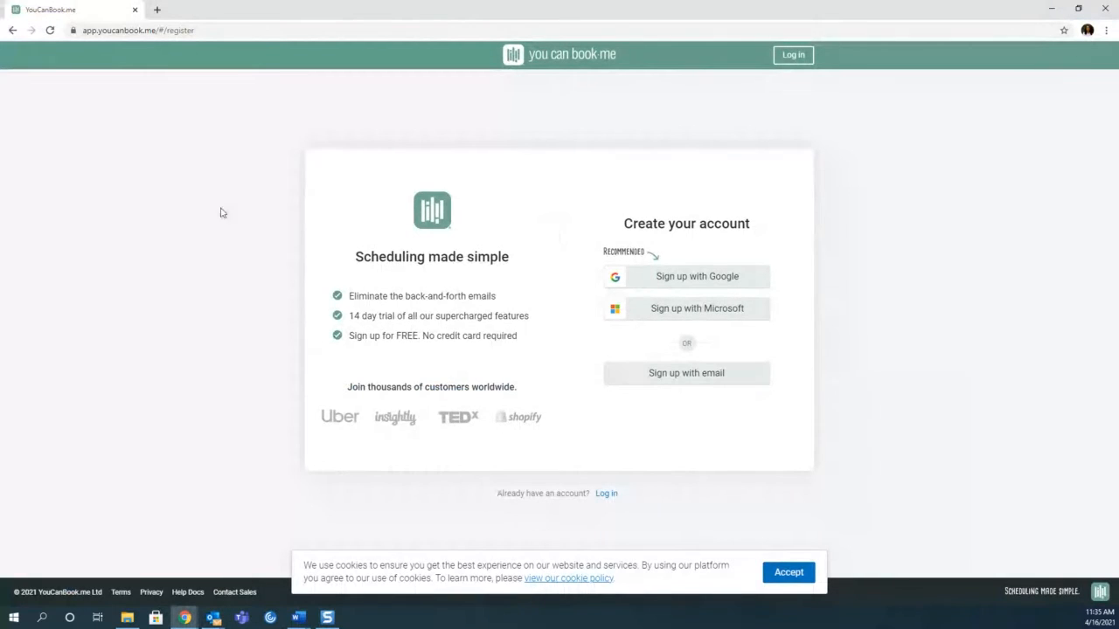
# Step: Try to load the instructor's public booking page in a new tab using their name under youcanbook.me
pyautogui.click(156, 9)
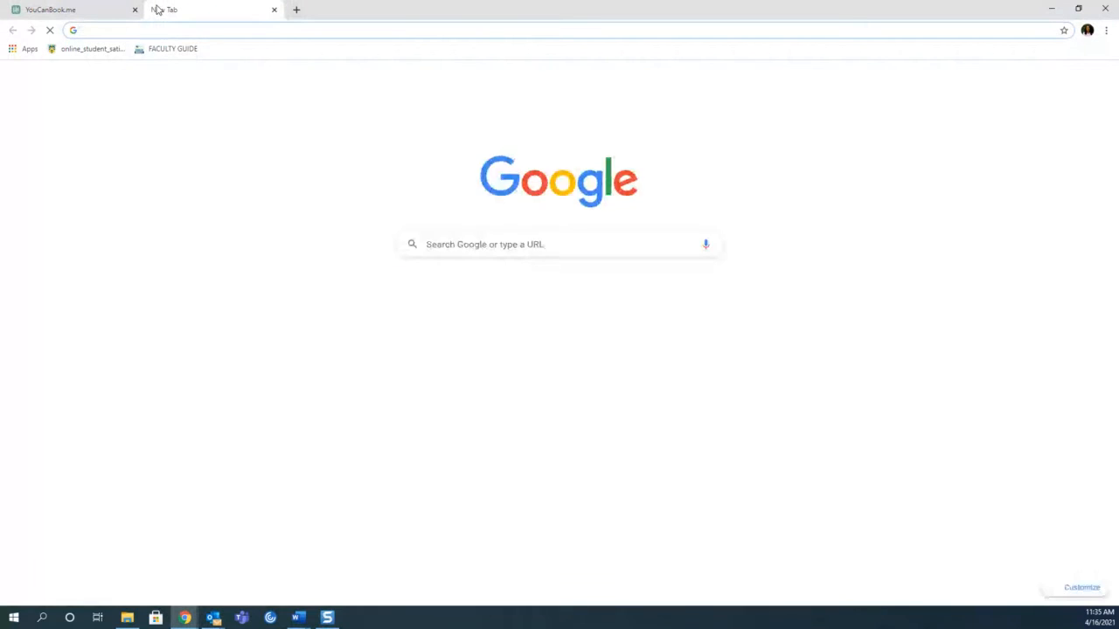
pyautogui.write('ashh')
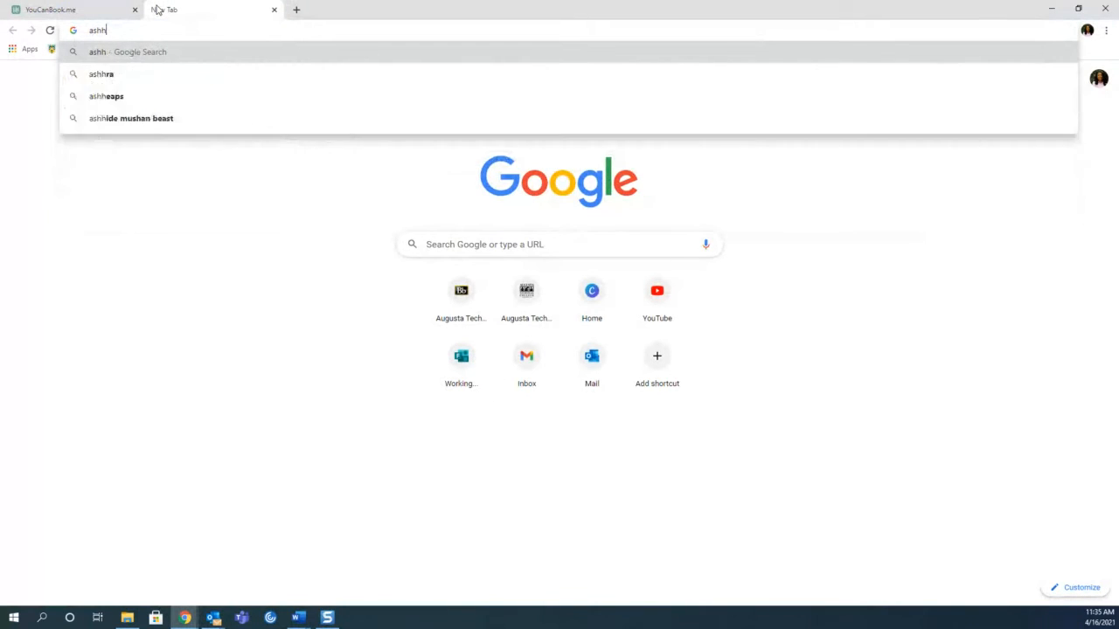
pyautogui.press('BackSpace')
pyautogui.write('leystrong')
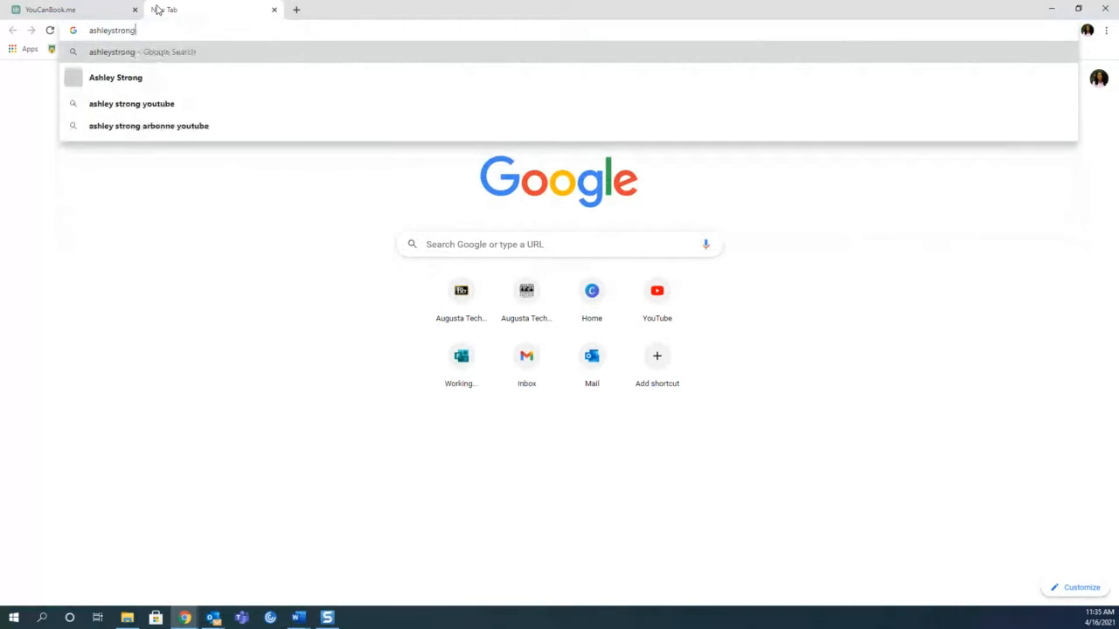
pyautogui.write('.youcanbook')
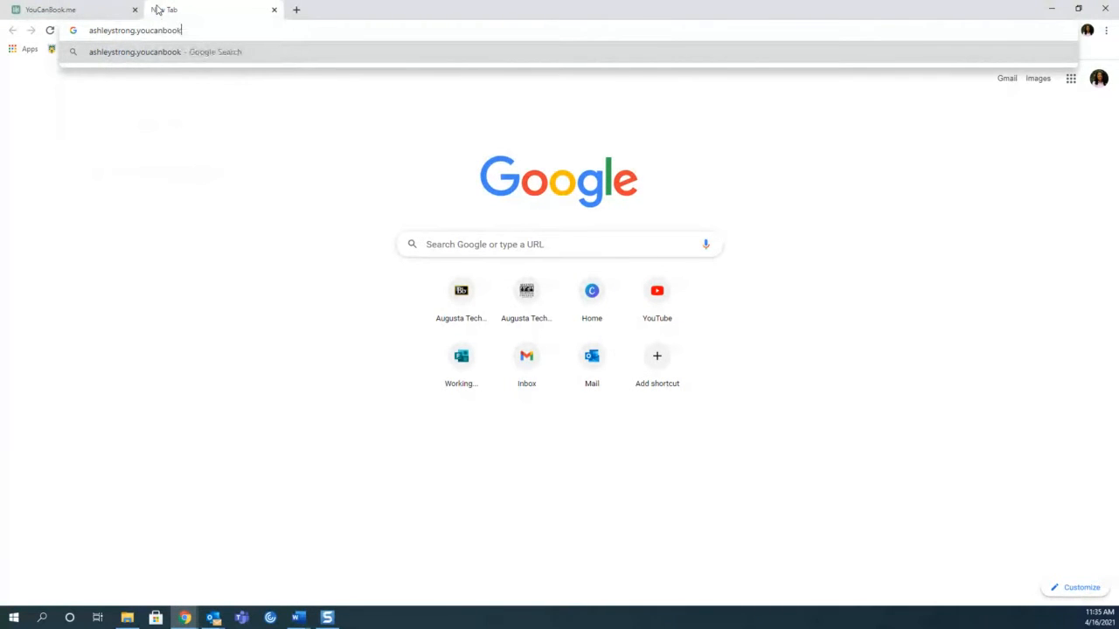
pyautogui.write('.me')
pyautogui.press('Return')
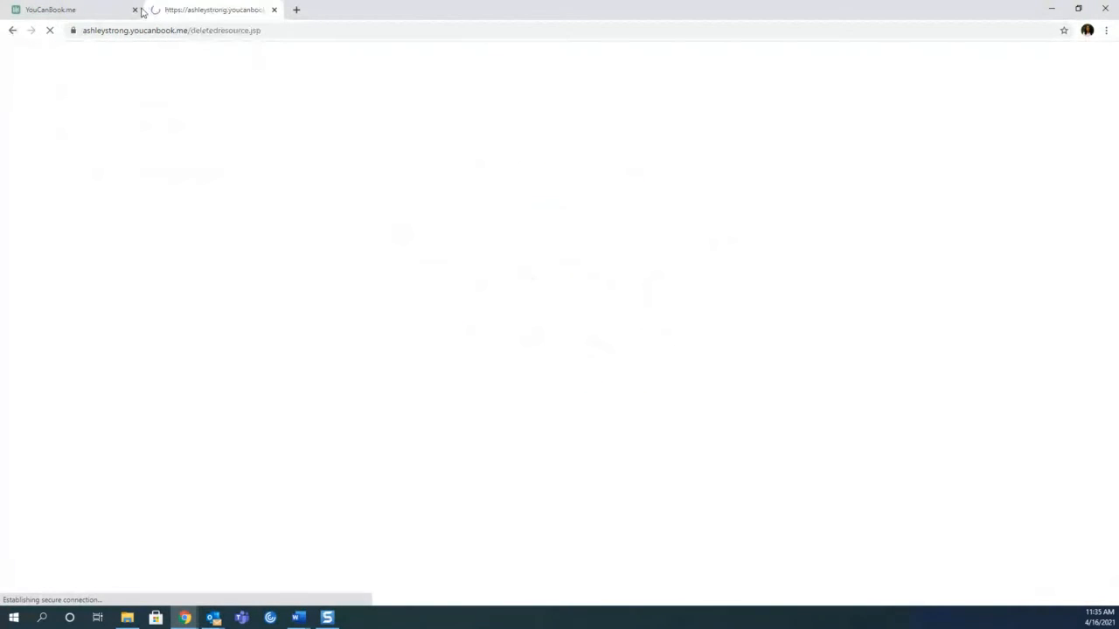
# Step: Retry the booking page address with the instructor's full hyphenated surname and close the tab
pyautogui.click(127, 30)
pyautogui.click(147, 30)
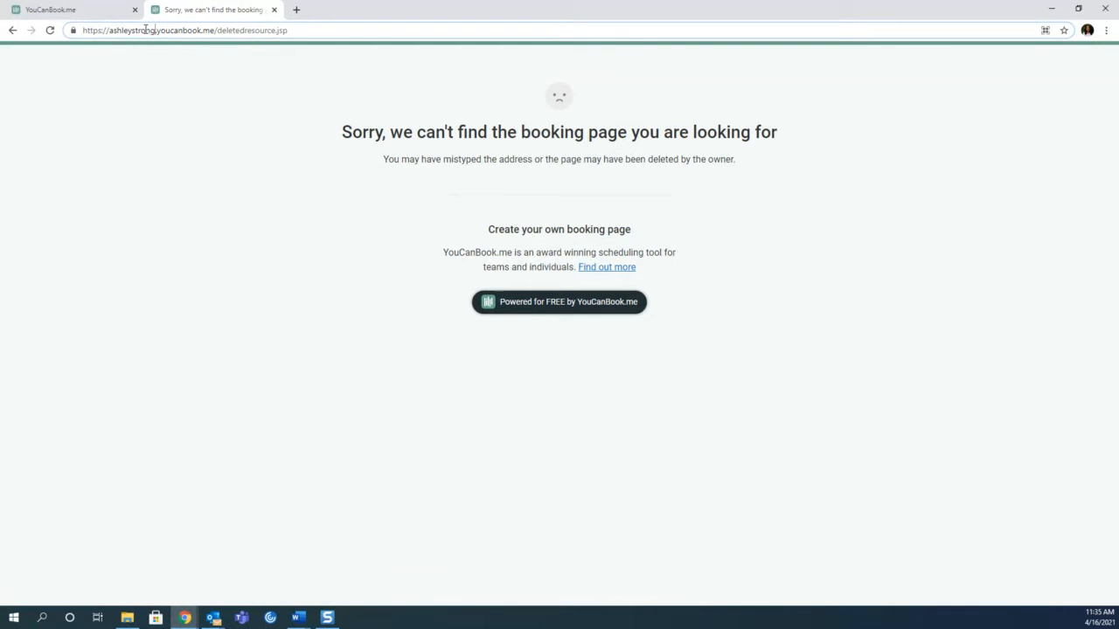
pyautogui.write('-green')
pyautogui.press('Return')
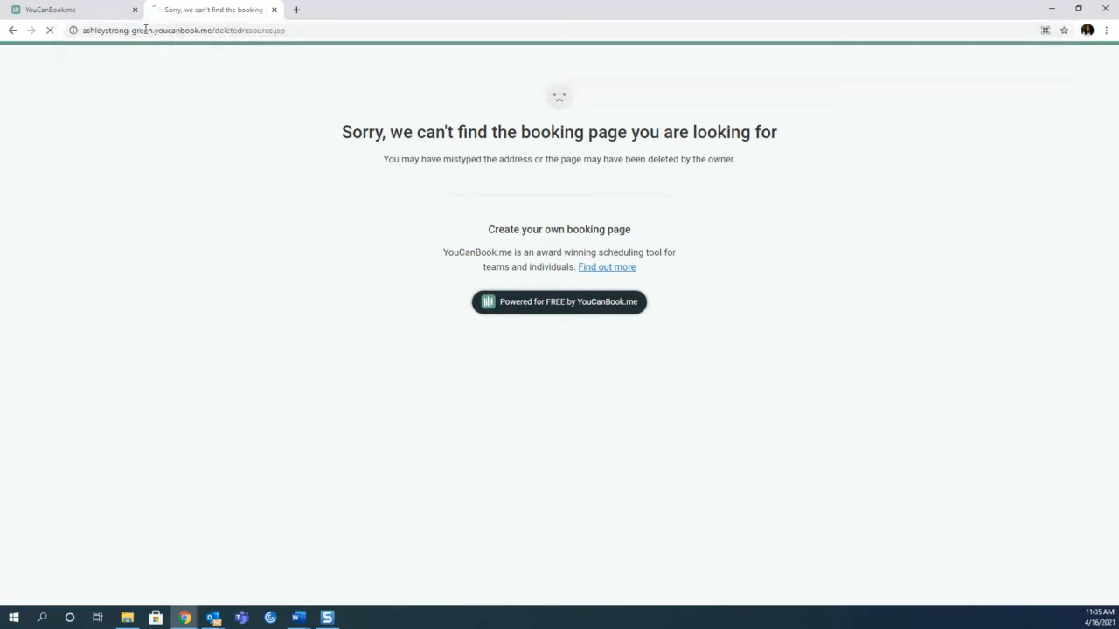
pyautogui.click(274, 10)
# Step: Switch to the YouCanBook.me dashboard window, open the instructor's live booking page and review the time slots for April 16 to 22
pyautogui.moveTo(186, 617)
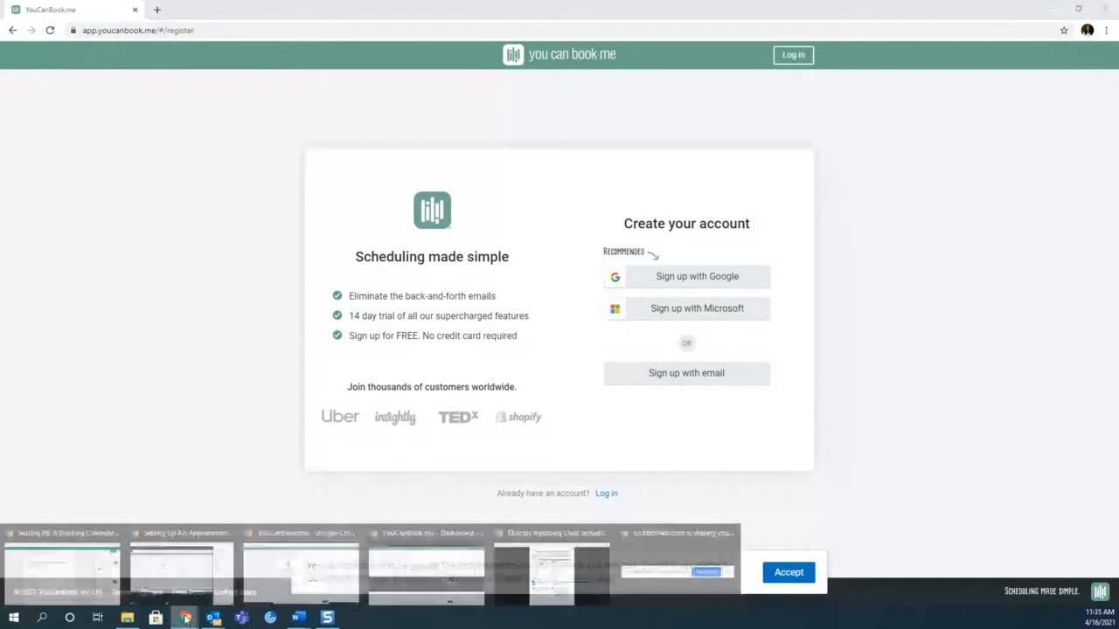
pyautogui.click(463, 585)
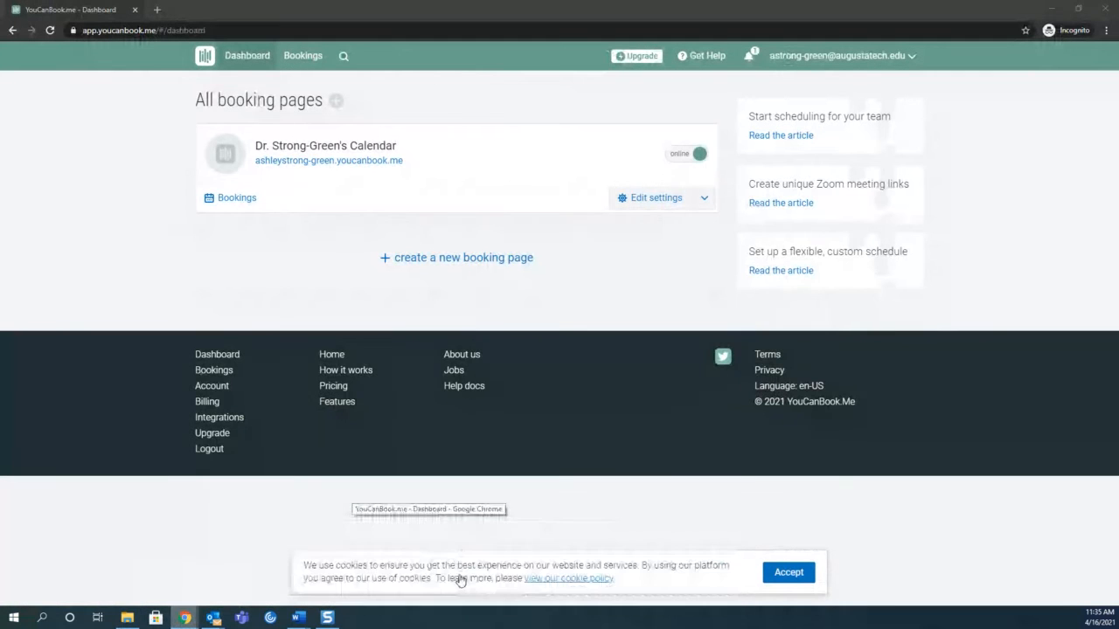
pyautogui.click(320, 161)
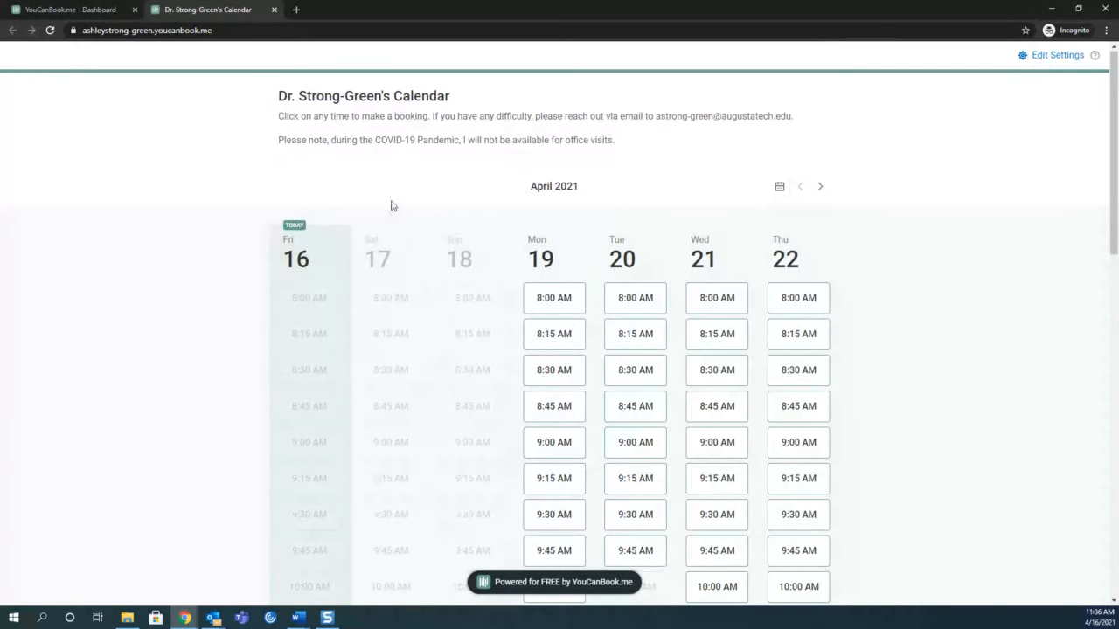
pyautogui.scroll(-5, 435, 449)
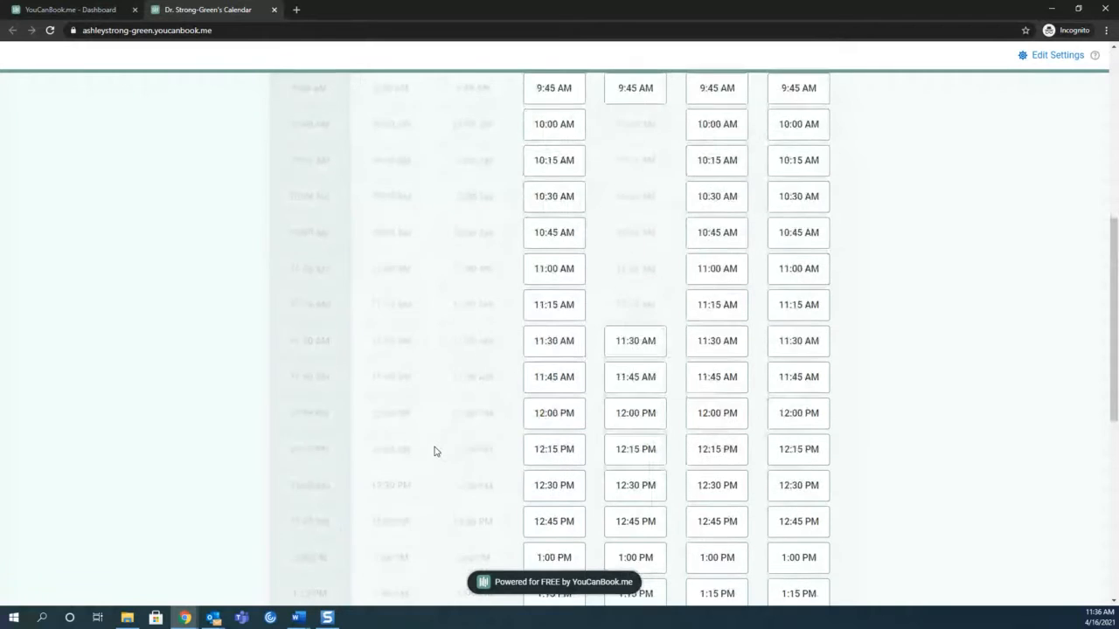
pyautogui.scroll(2, 434, 449)
pyautogui.scroll(3, 435, 450)
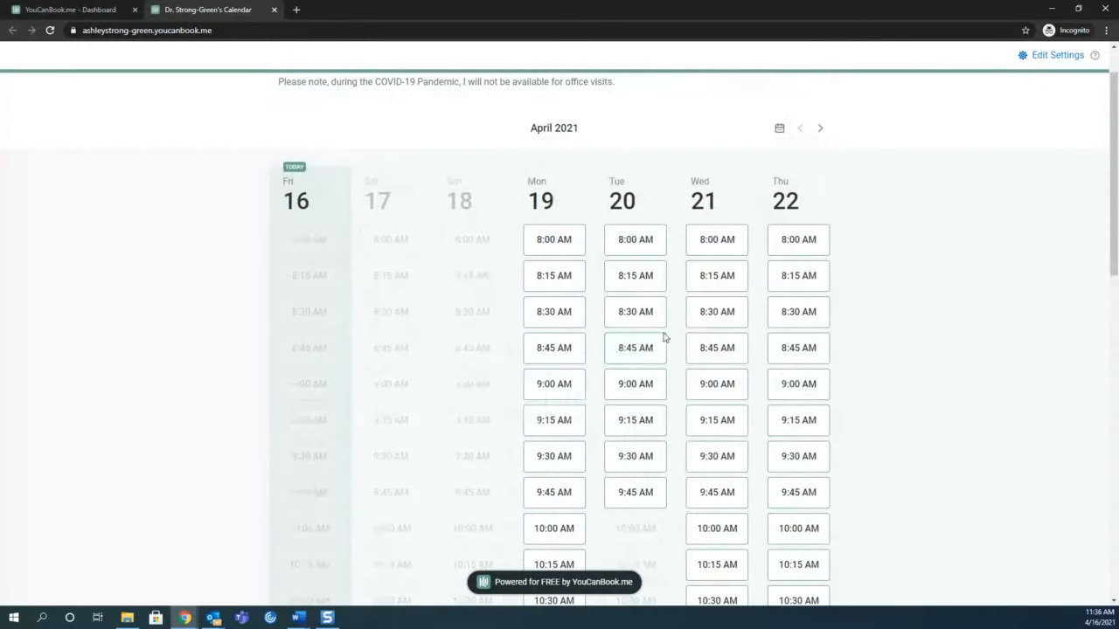
pyautogui.scroll(-1, 662, 336)
pyautogui.scroll(-1, 650, 394)
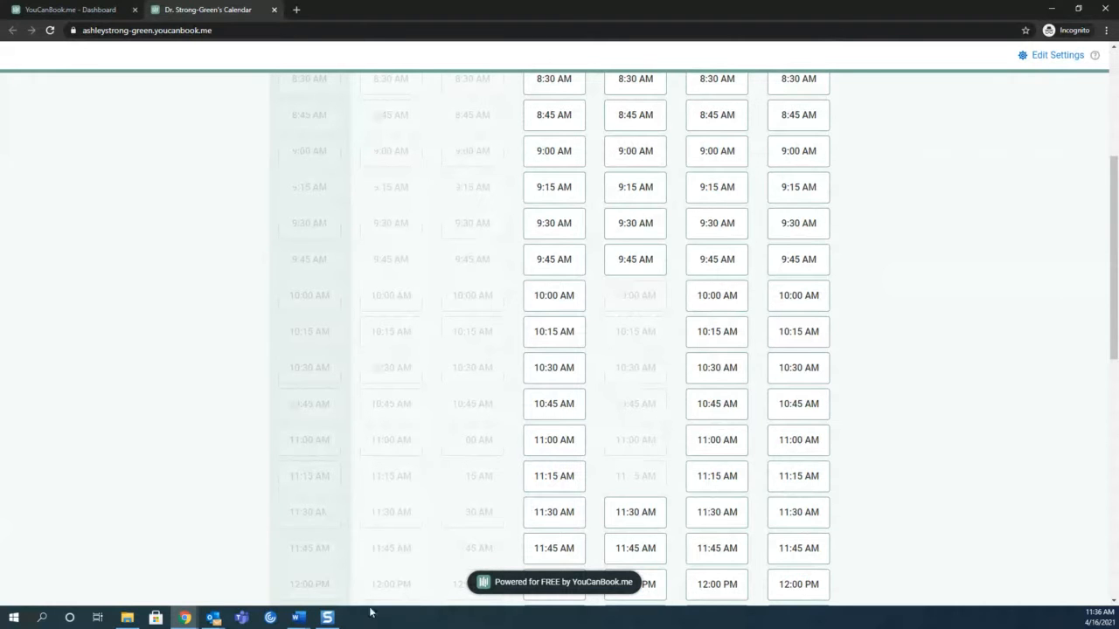
# Step: Switch to the Outlook calendar, check the April 20 eCampus POC meeting's details, and return to the booking page to compare its slots
pyautogui.click(215, 618)
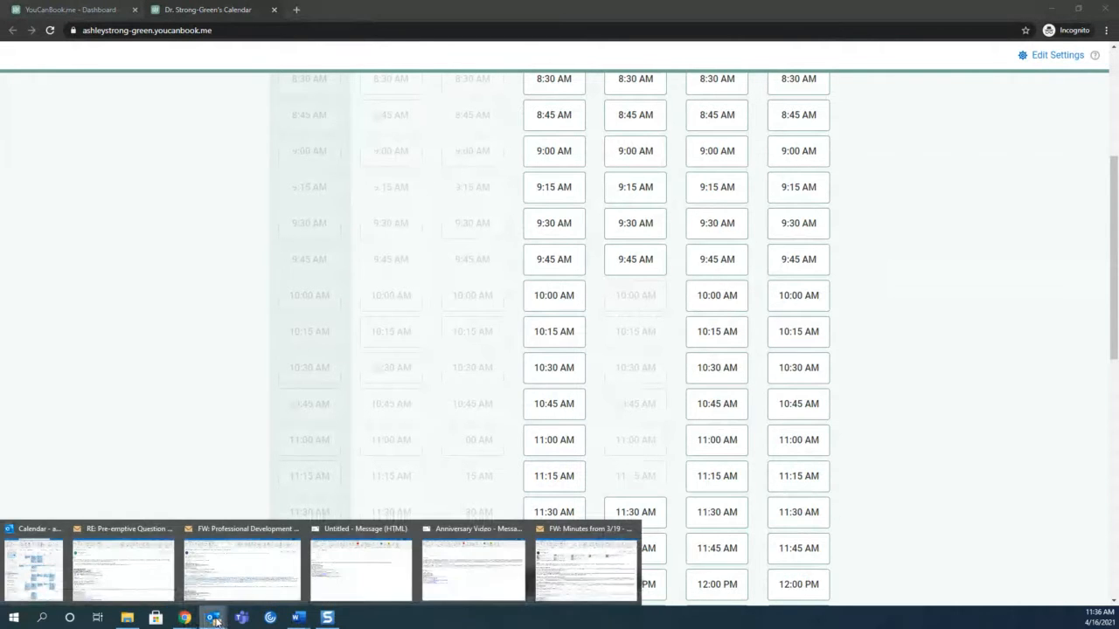
pyautogui.click(48, 570)
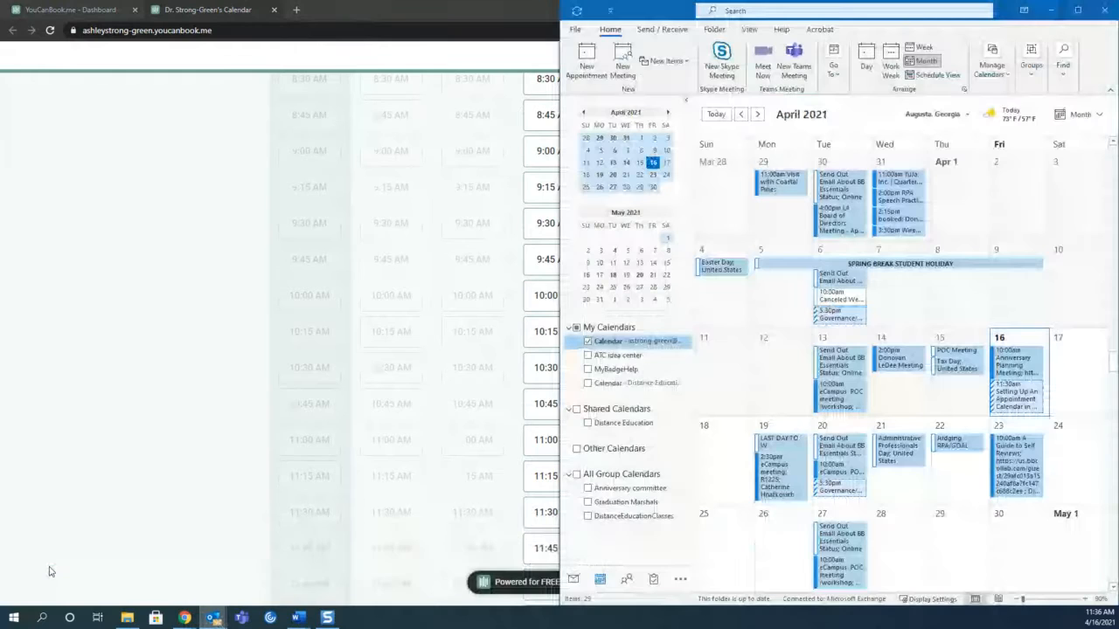
pyautogui.click(1078, 10)
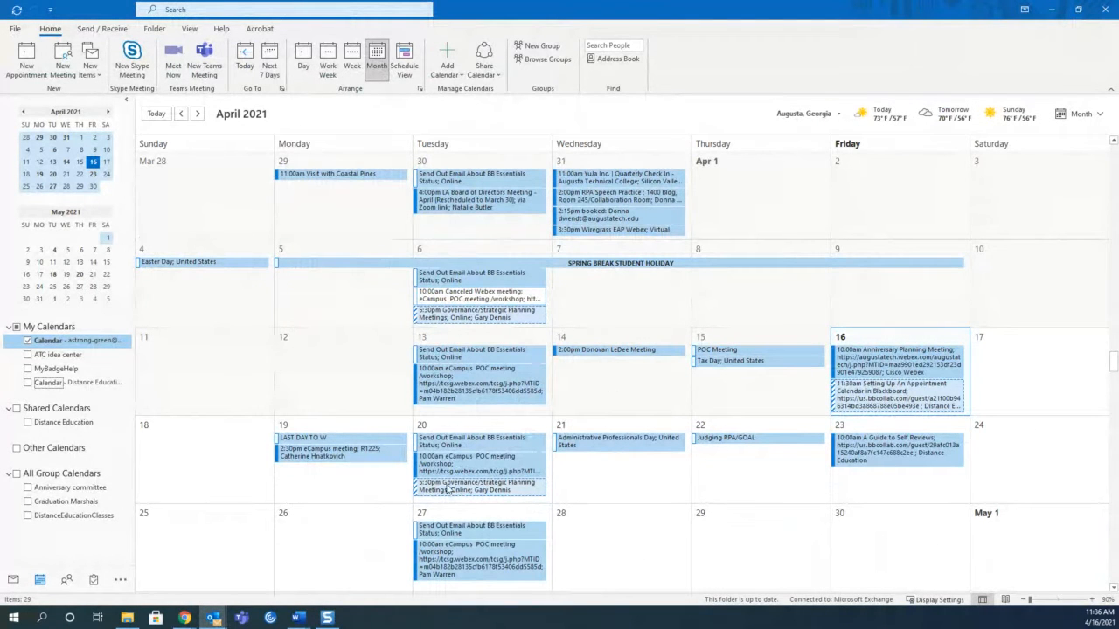
pyautogui.moveTo(452, 460)
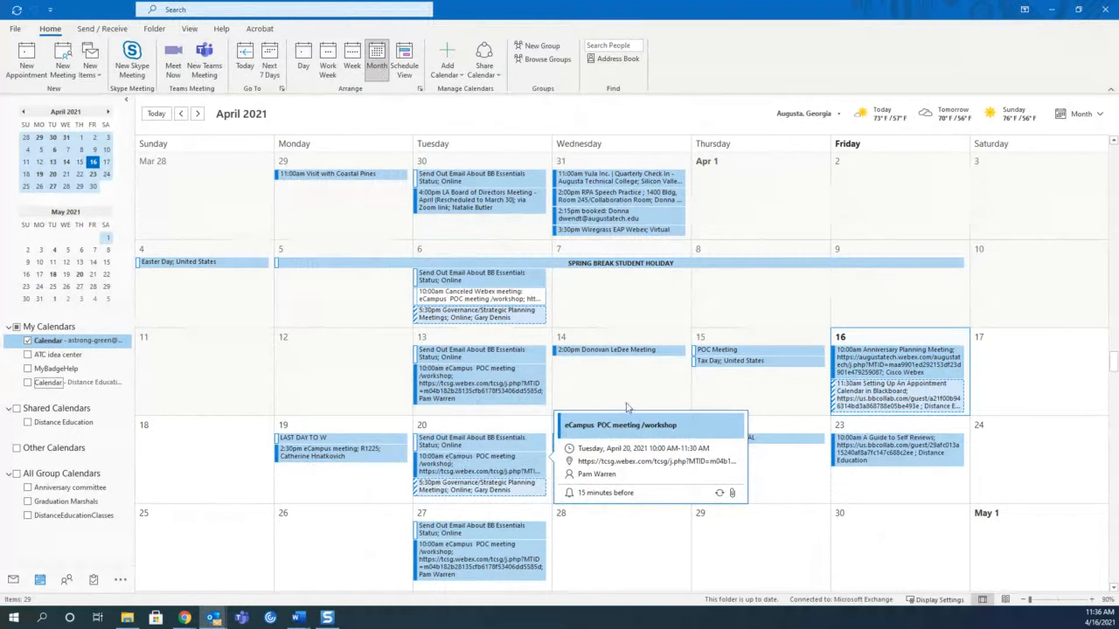
pyautogui.click(1049, 10)
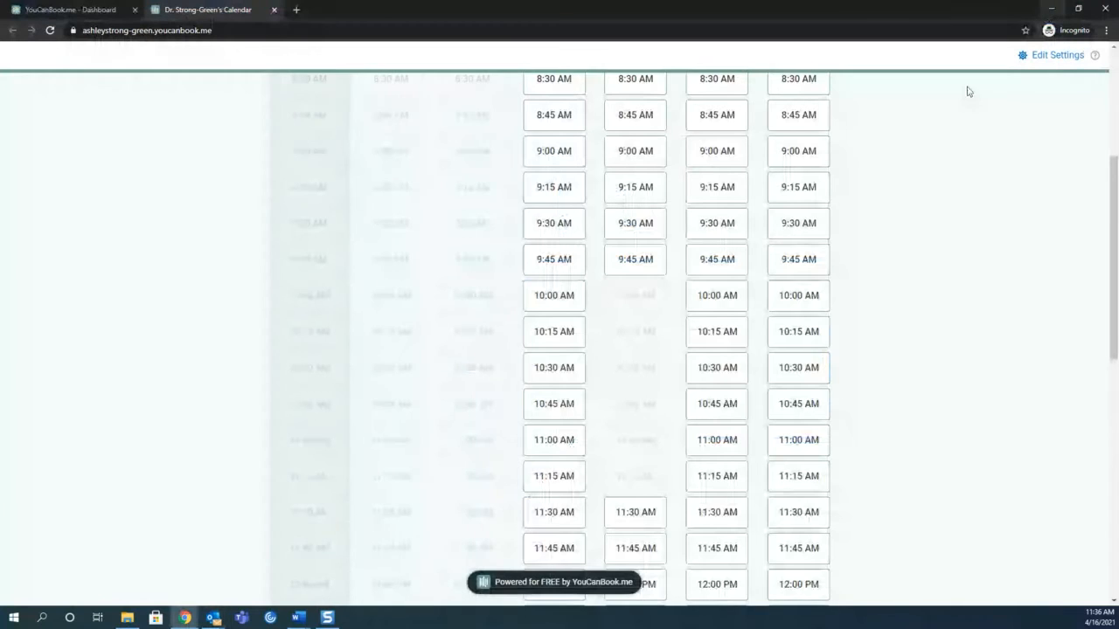
pyautogui.scroll(1, 610, 441)
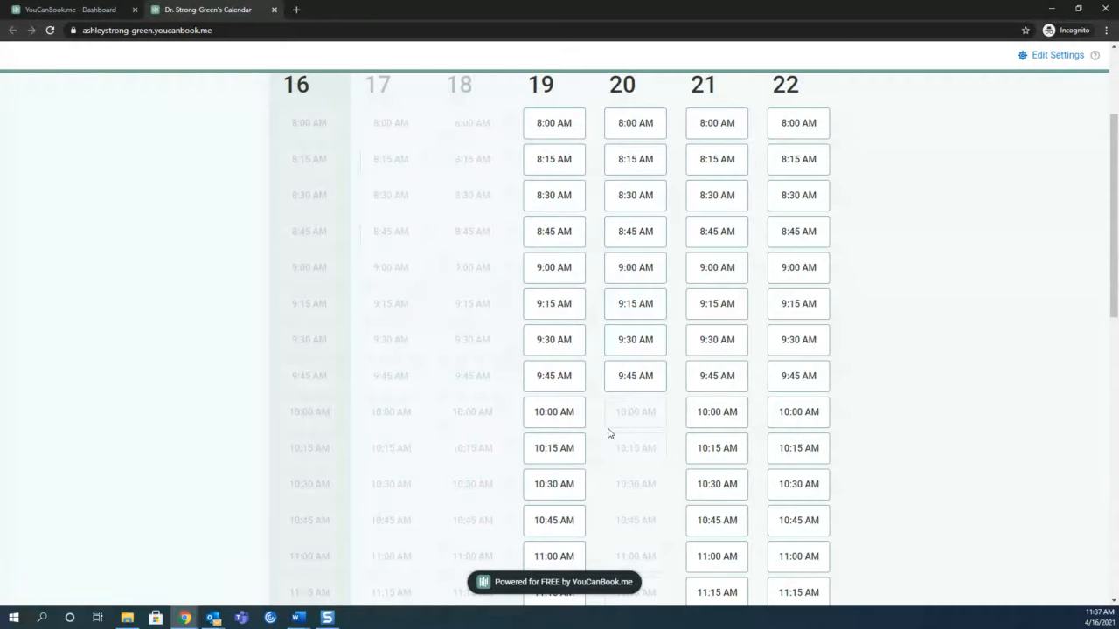
# Step: Move the booking page ahead to the week of April 30 to May 6 and review the booking instructions above the slots
pyautogui.scroll(2, 603, 432)
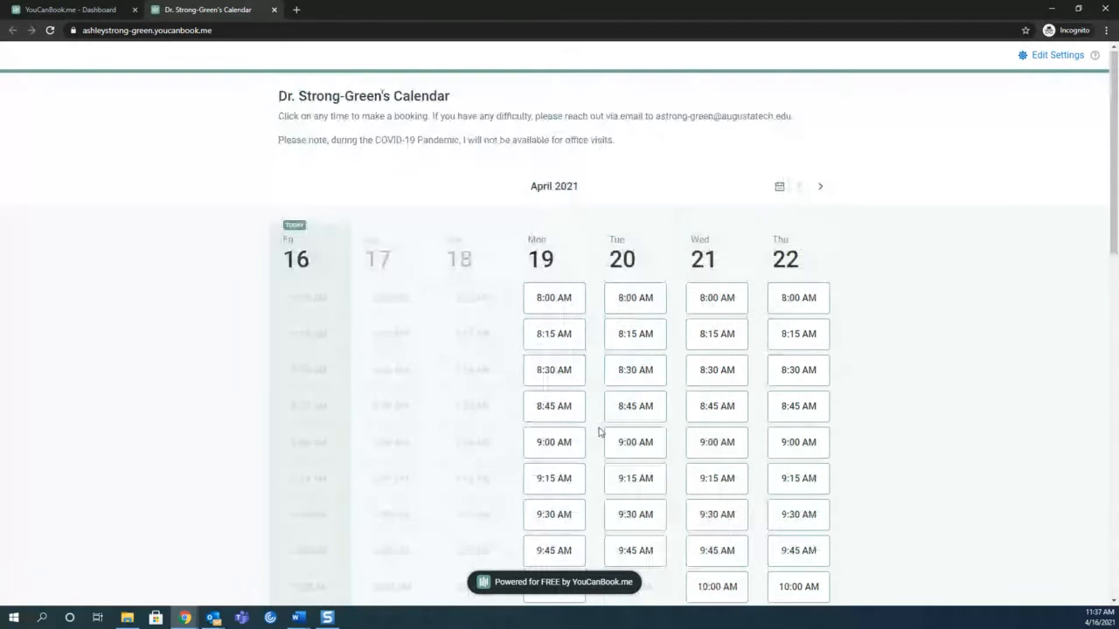
pyautogui.click(820, 189)
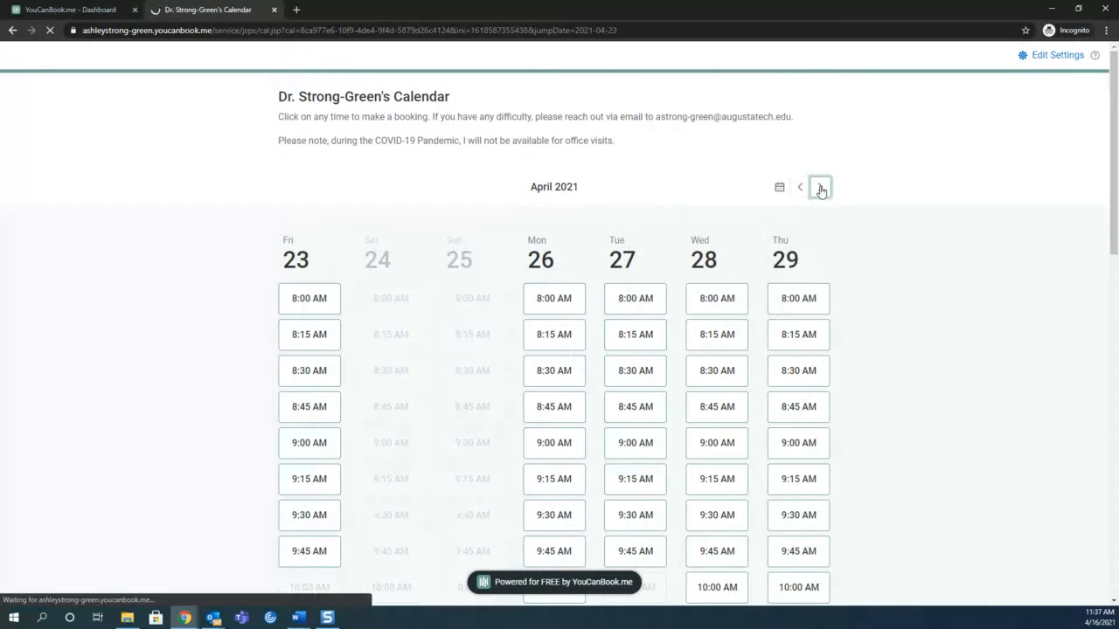
pyautogui.click(821, 189)
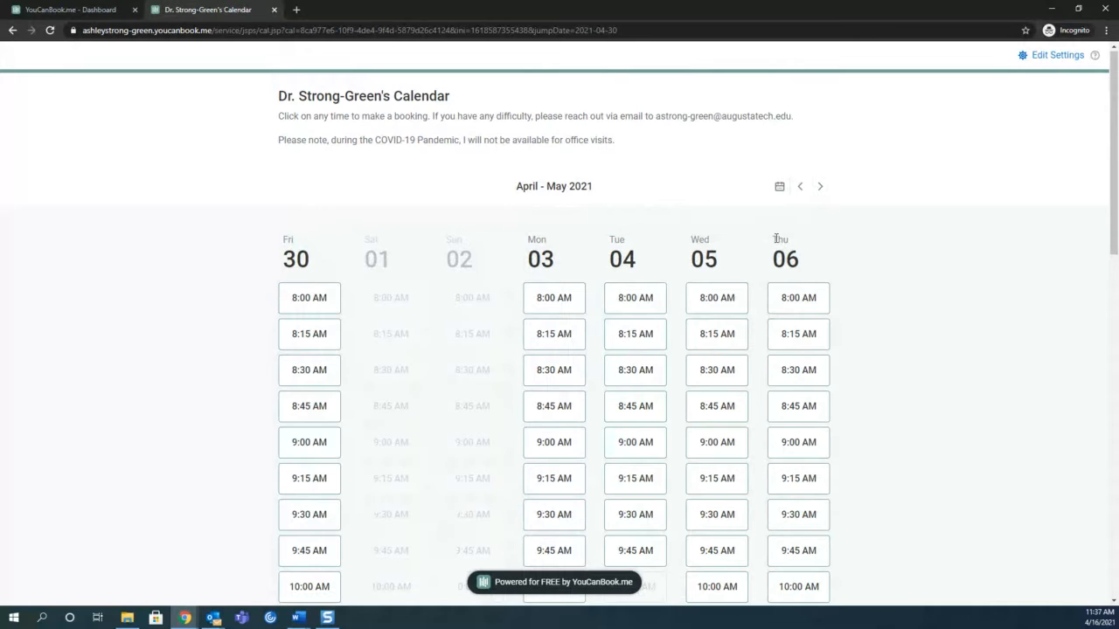
pyautogui.moveTo(393, 116); pyautogui.dragTo(595, 154)
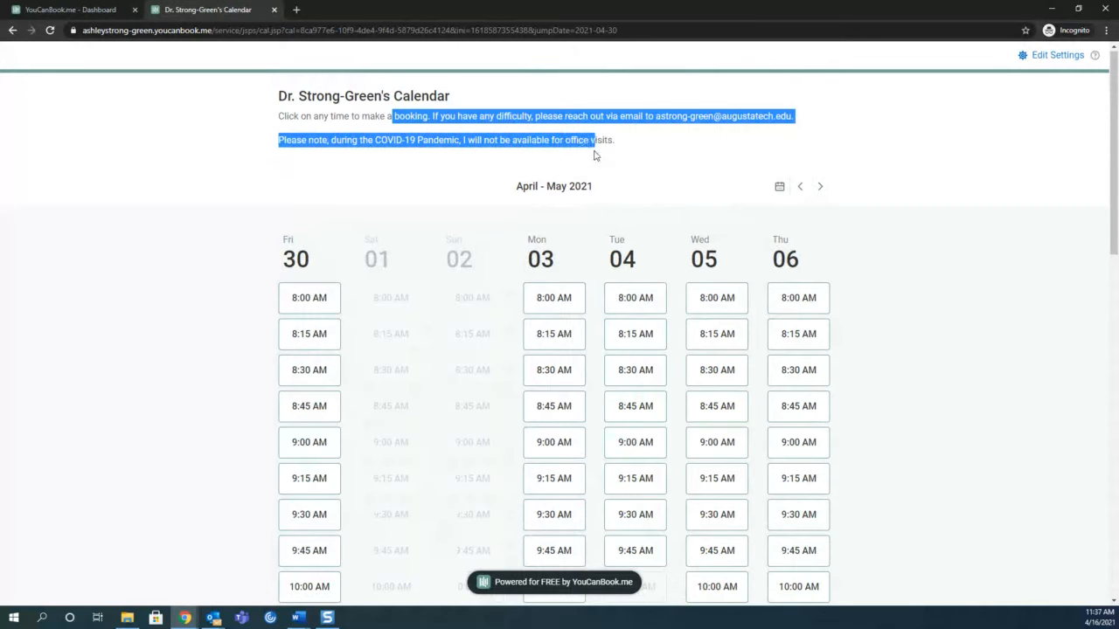
pyautogui.click(510, 205)
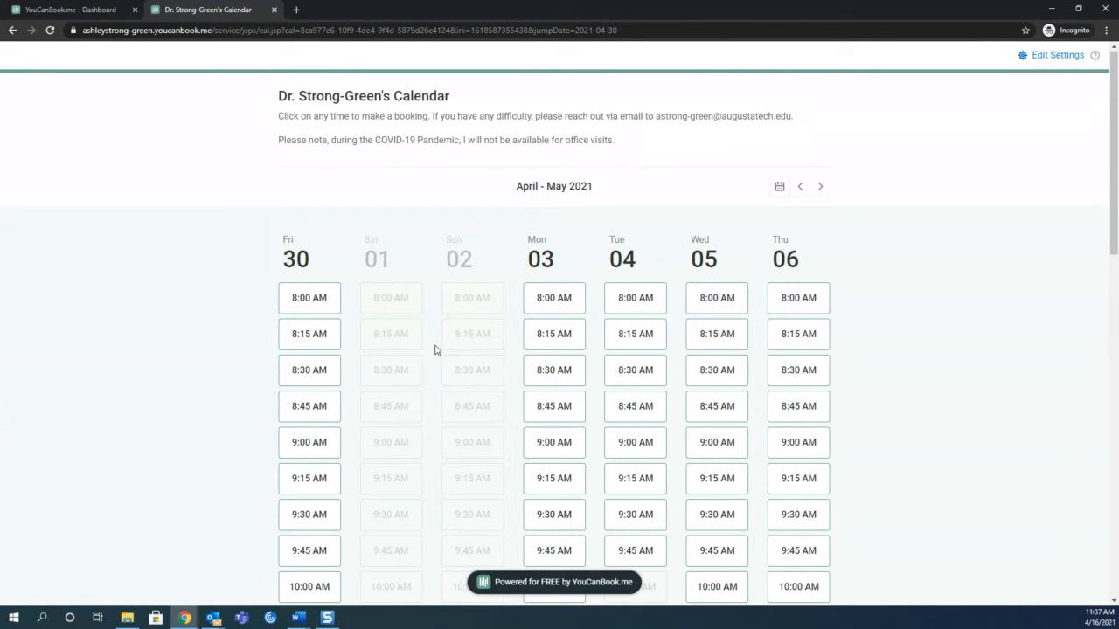
# Step: Open the booking form for the 8:00 AM slot on Monday, May 3 and examine its fields and the options for touching bases
pyautogui.click(537, 300)
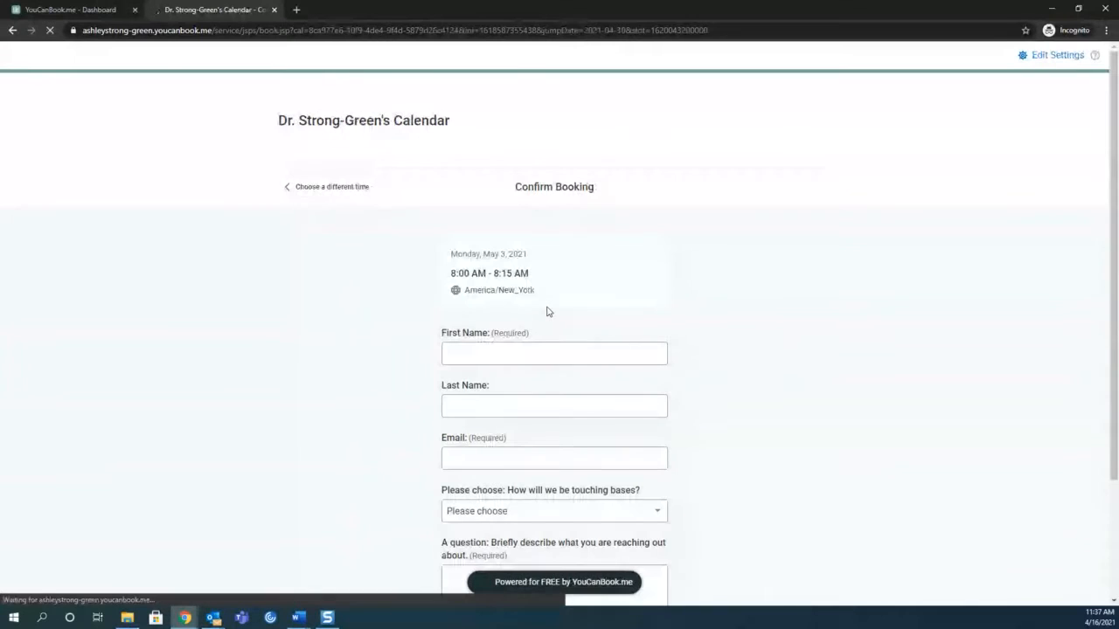
pyautogui.scroll(-2, 540, 338)
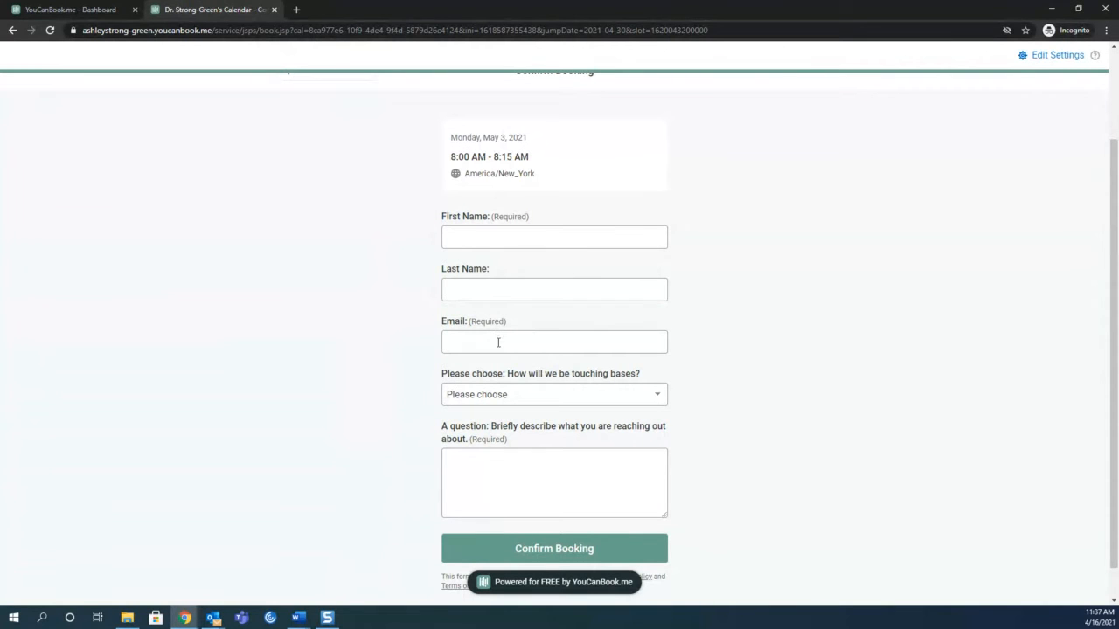
pyautogui.click(501, 407)
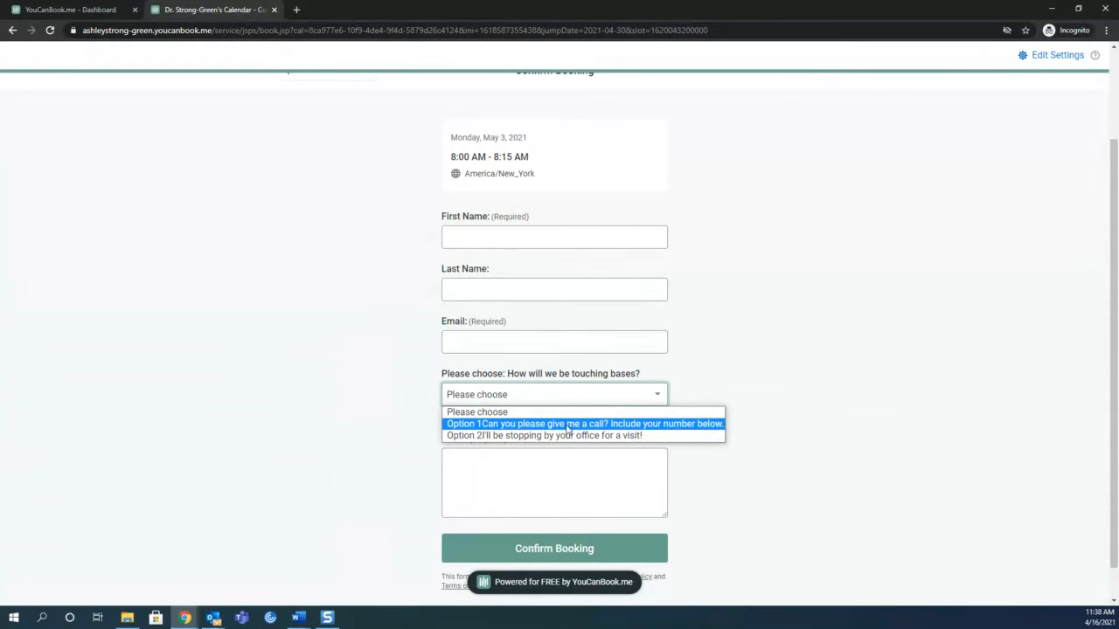
pyautogui.click(757, 415)
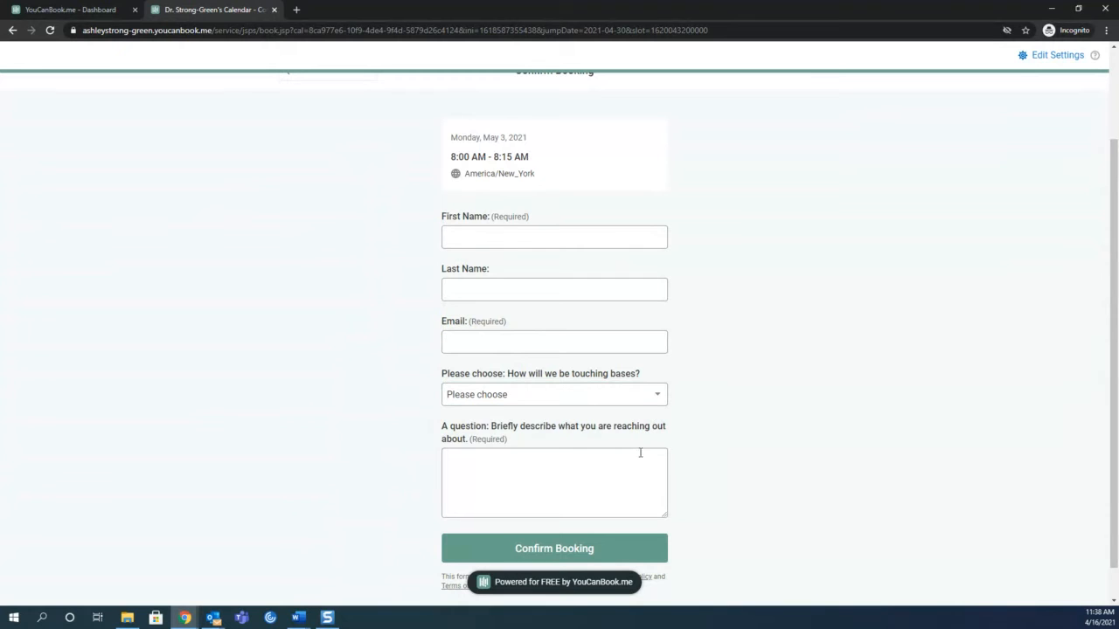
pyautogui.scroll(-1, 627, 479)
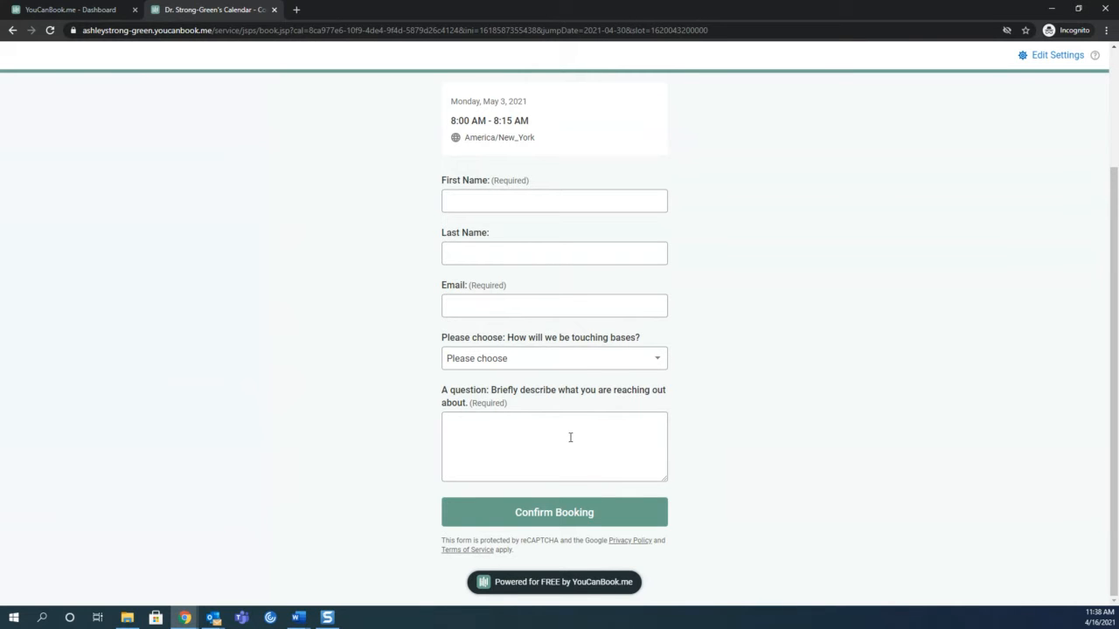
# Step: Close the booking page tab and switch to Snagit Editor to review the "Three Ways To Share Your Calendar" graphic
pyautogui.click(273, 10)
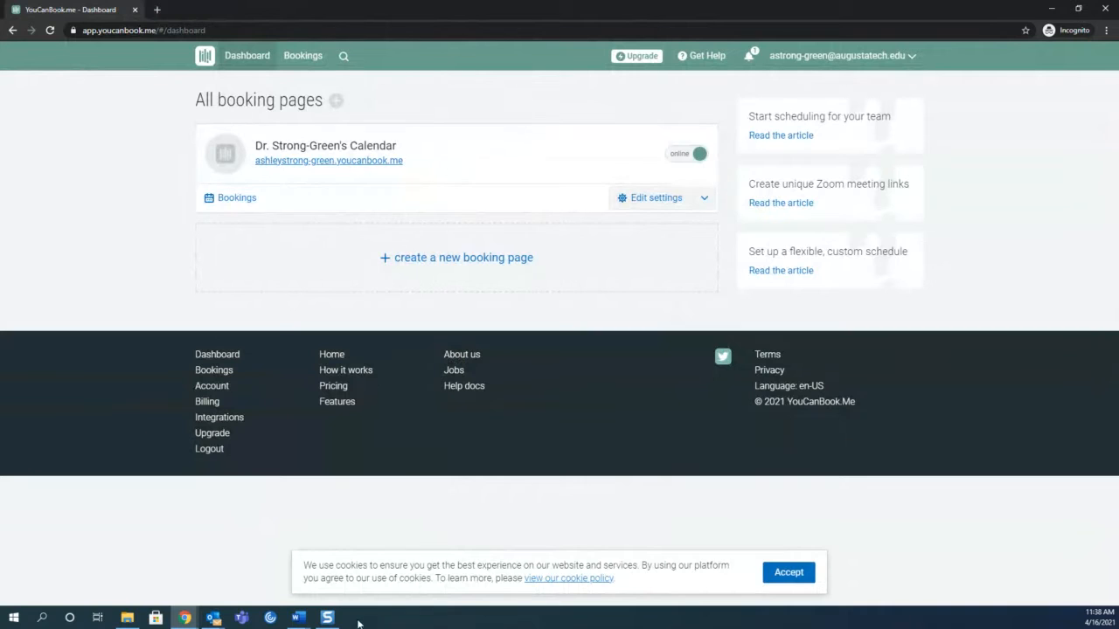
pyautogui.click(328, 618)
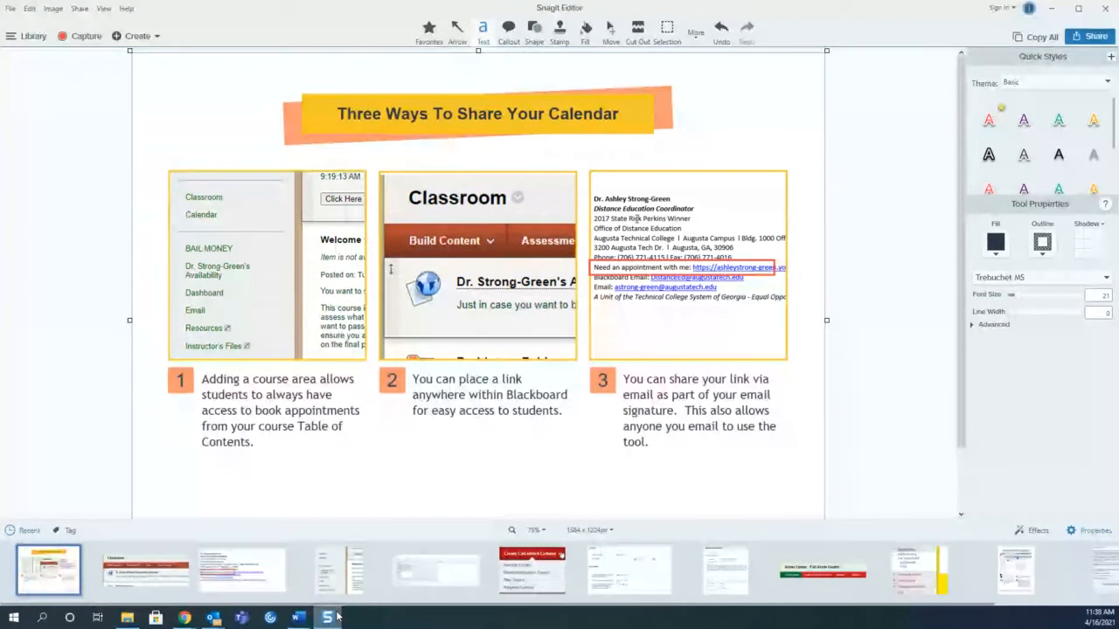
pyautogui.click(251, 373)
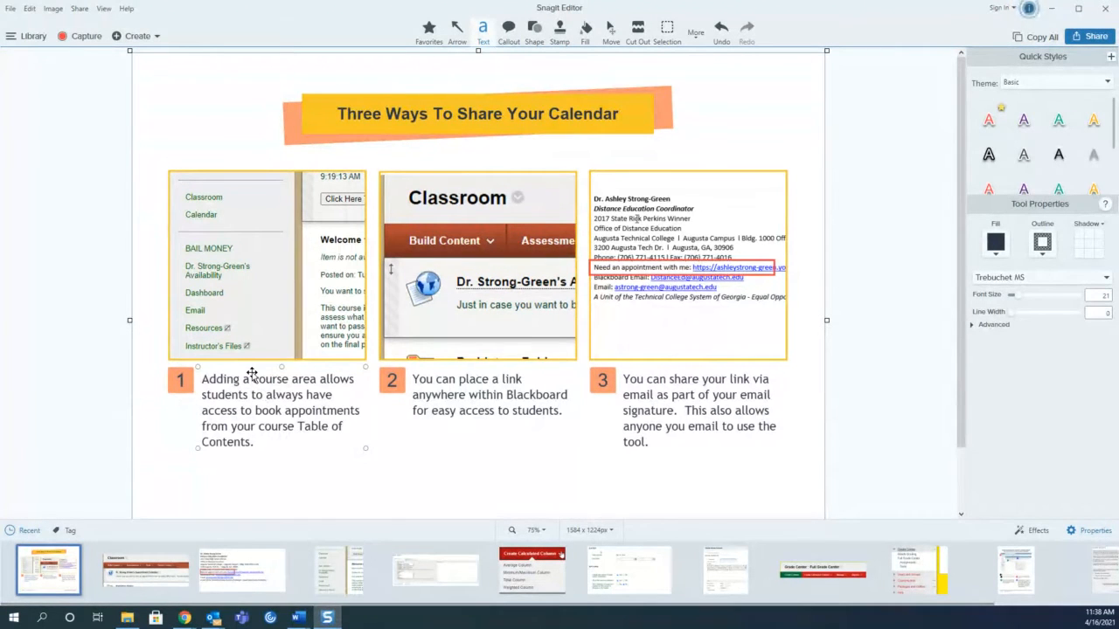
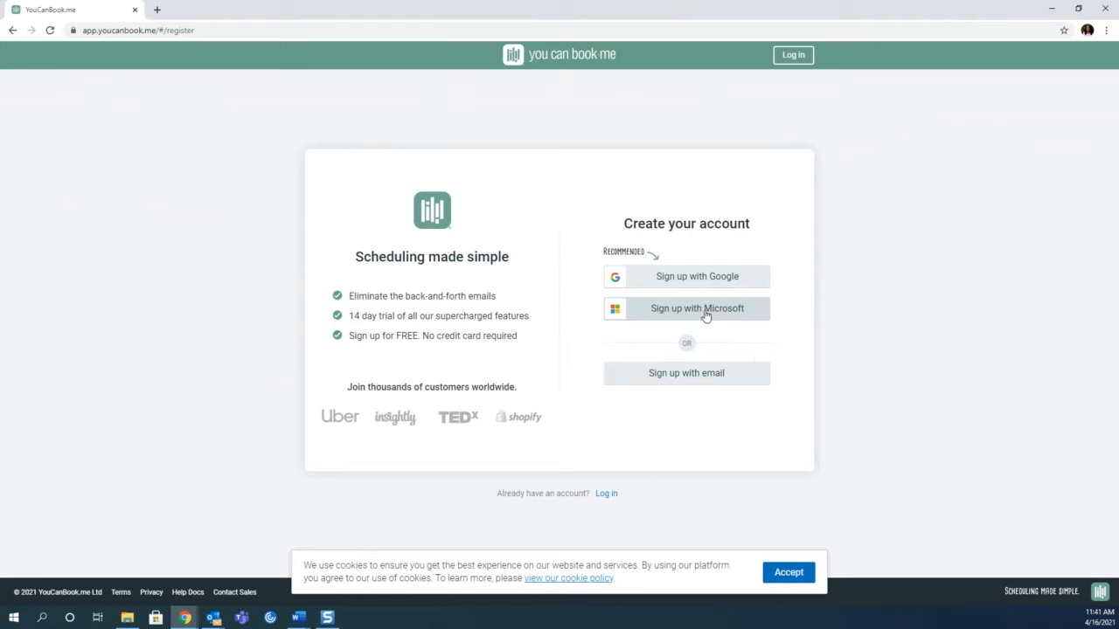
# Step: Preview the Microsoft sign-up with the work or school account up to the password page and return to the registration page
pyautogui.click(707, 315)
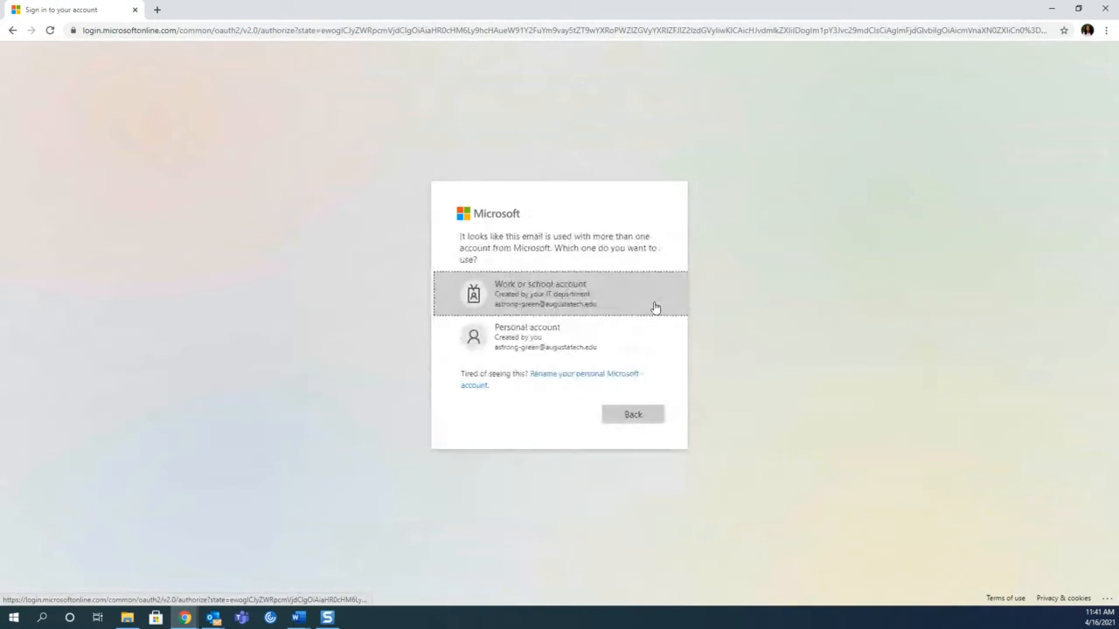
pyautogui.click(652, 307)
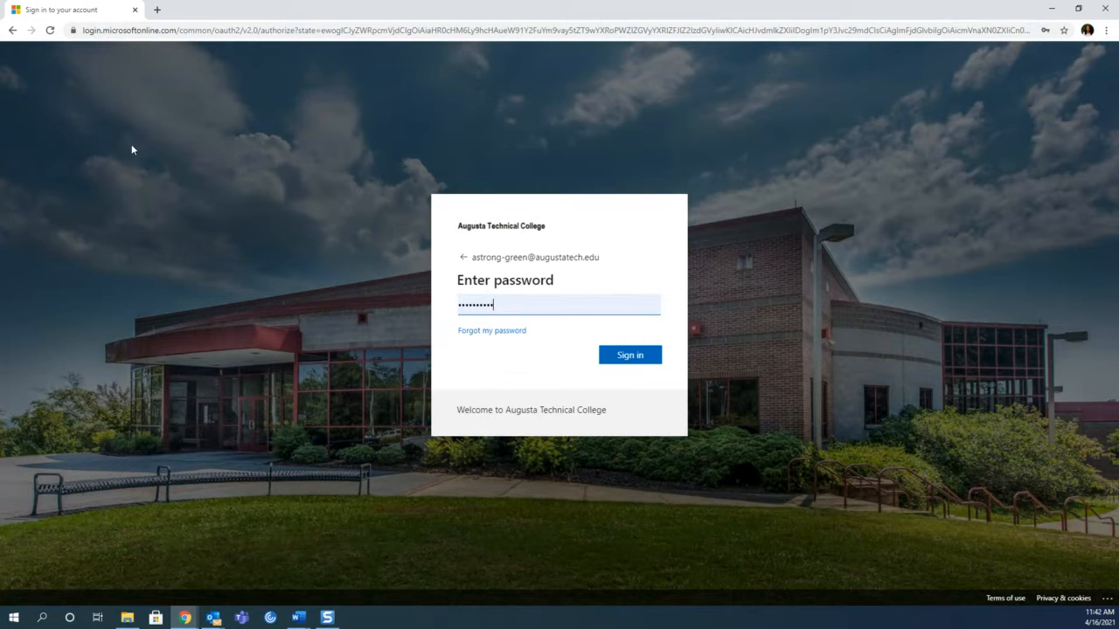
pyautogui.click(12, 30)
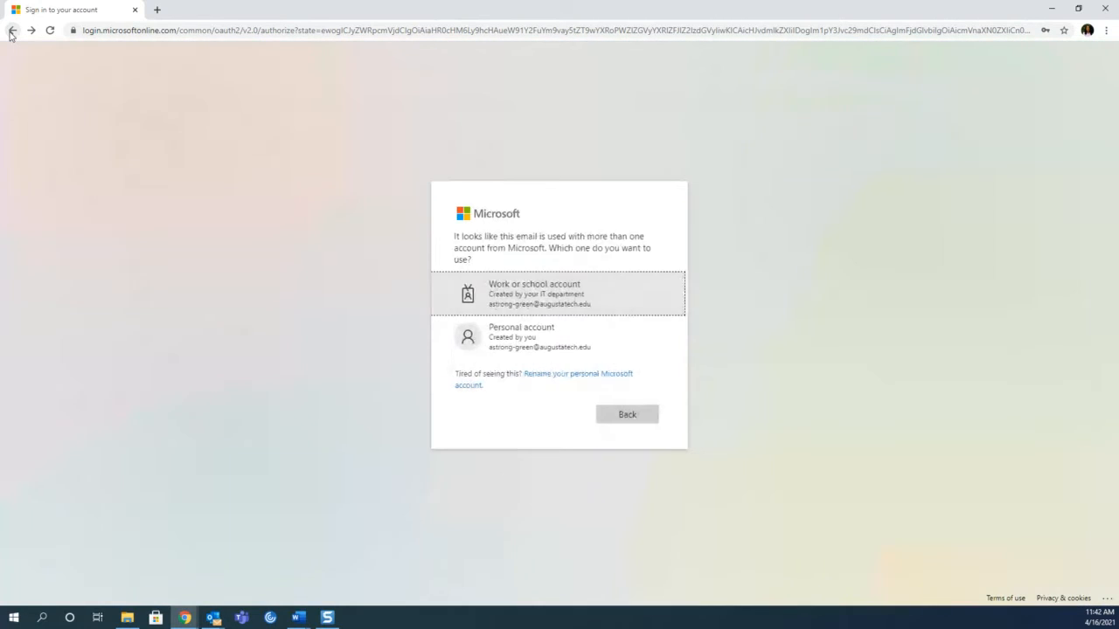
pyautogui.click(12, 31)
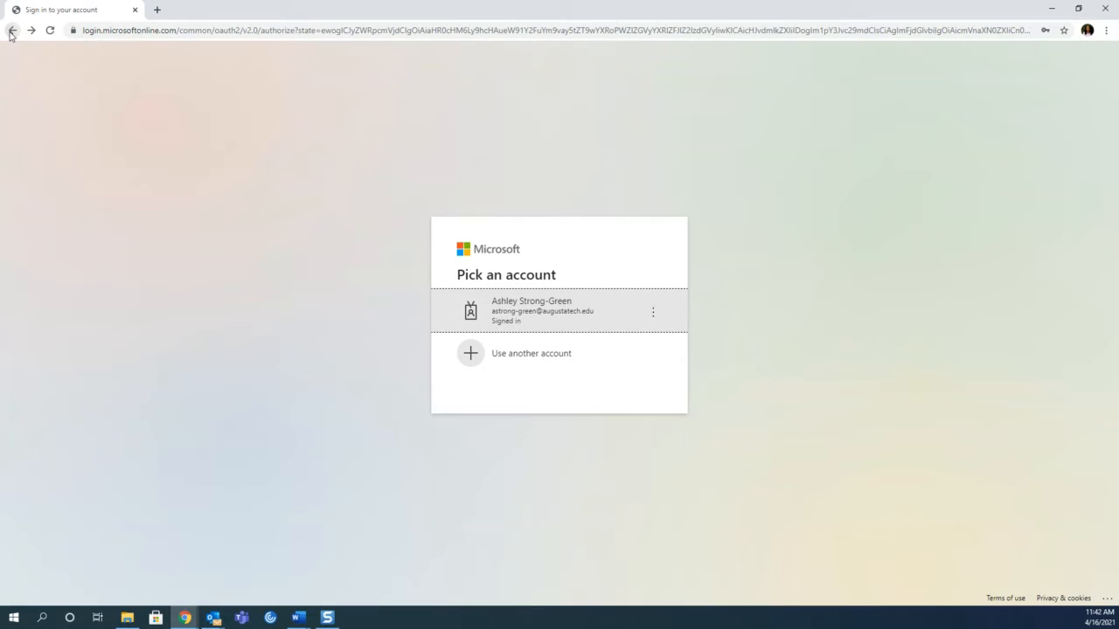
pyautogui.click(11, 31)
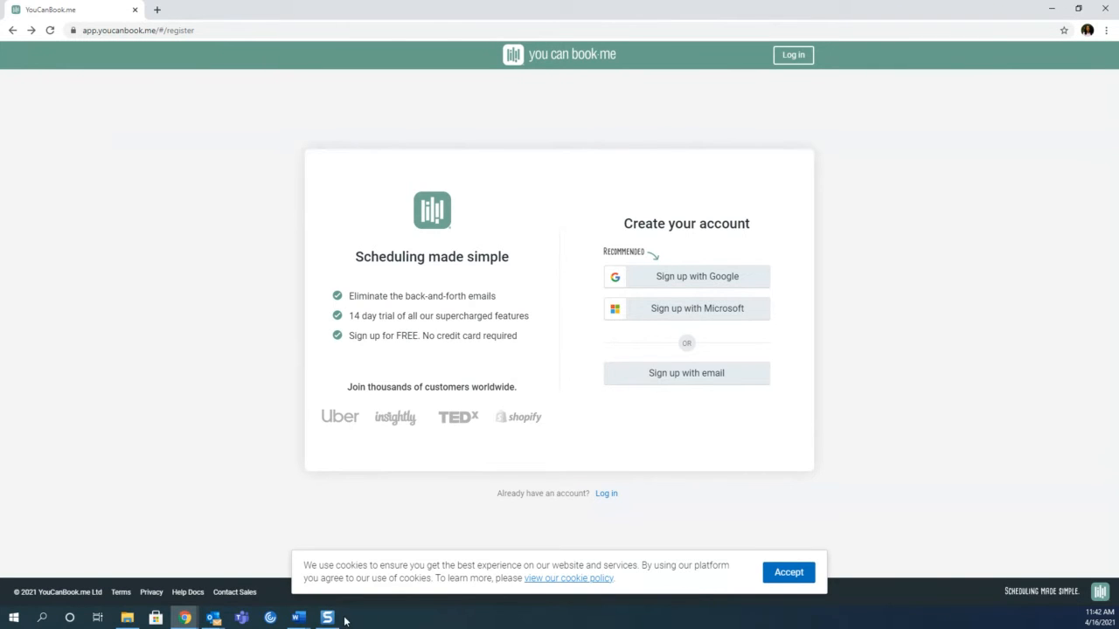
# Step: Switch to the Outlook calendar and open the all-day "Judging RPA/GOAL" event on April 22
pyautogui.moveTo(213, 619)
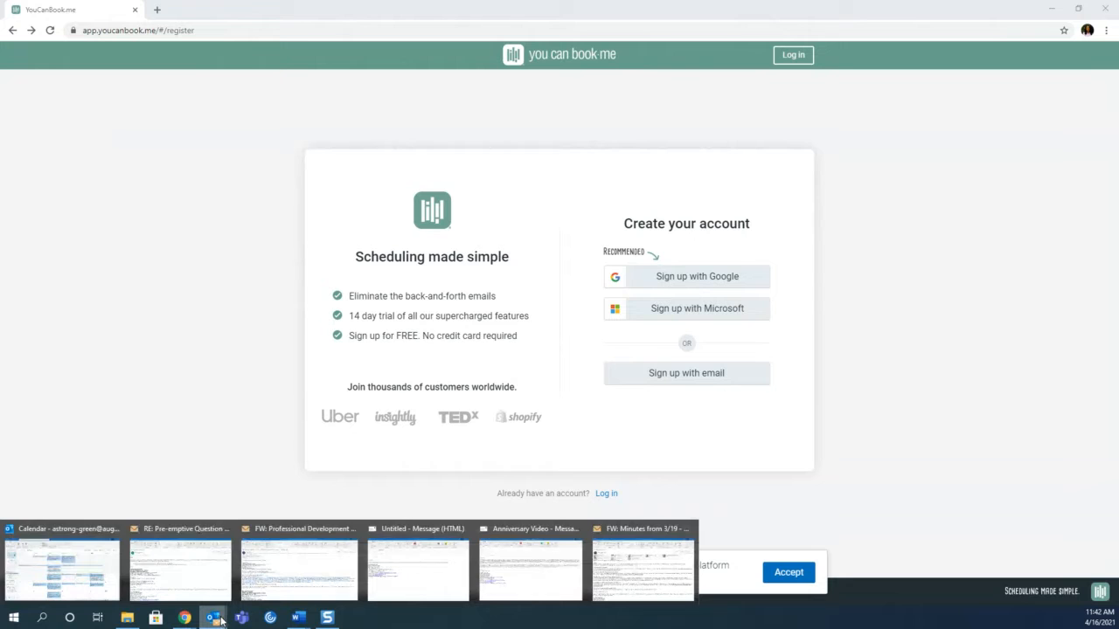
pyautogui.click(105, 561)
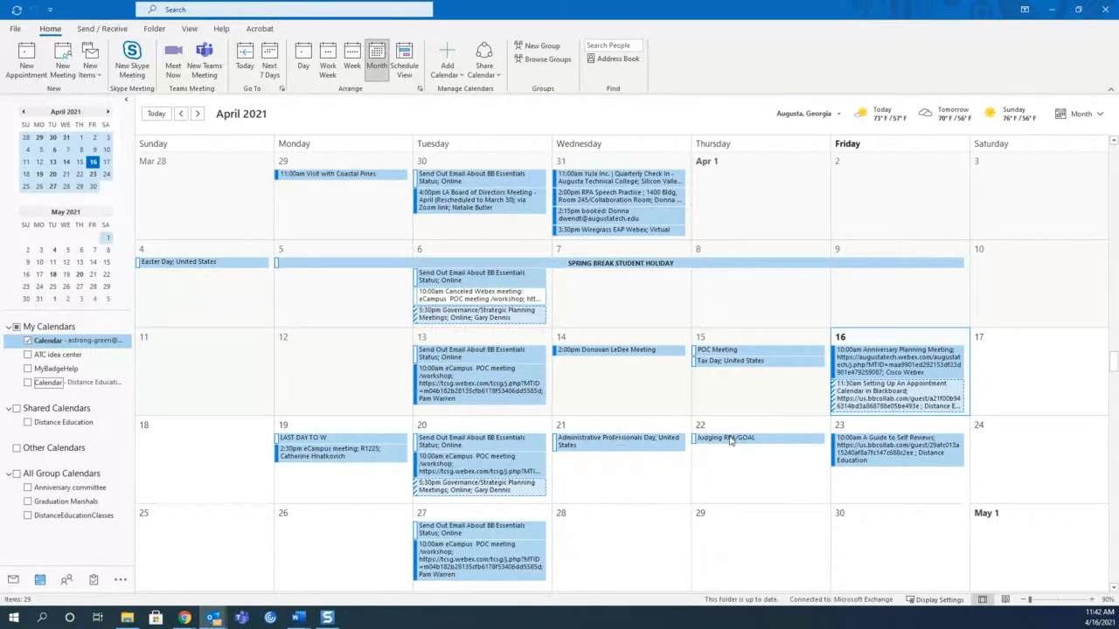
pyautogui.moveTo(730, 440)
pyautogui.moveTo(417, 466)
pyautogui.doubleClick(771, 440)
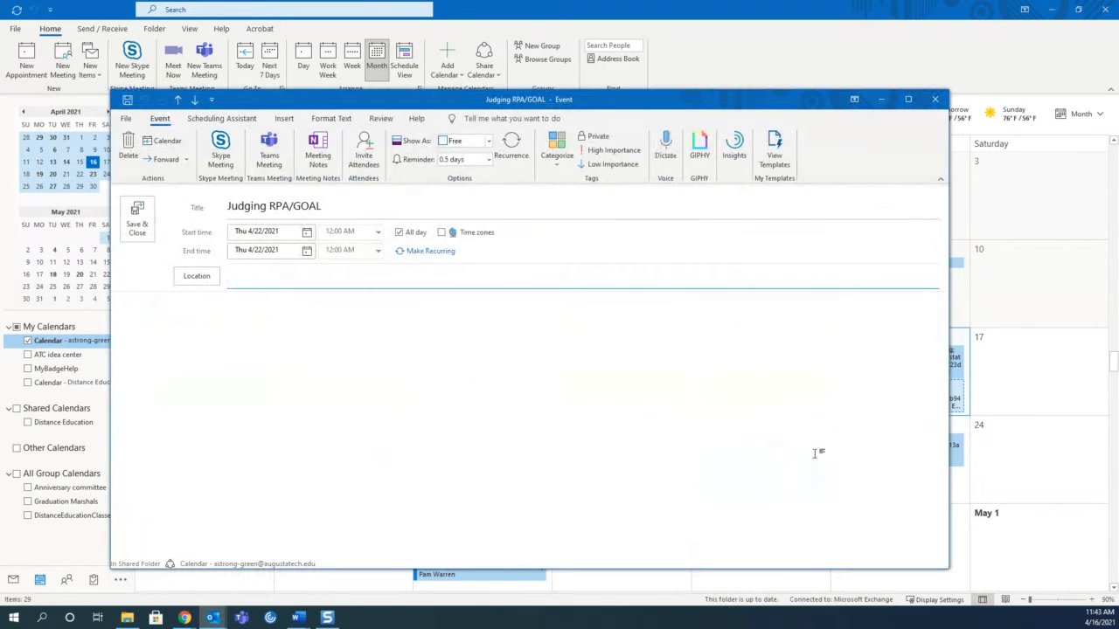
# Step: Try showing the "Judging RPA/GOAL" event as Busy and close the event without saving the change
pyautogui.click(490, 142)
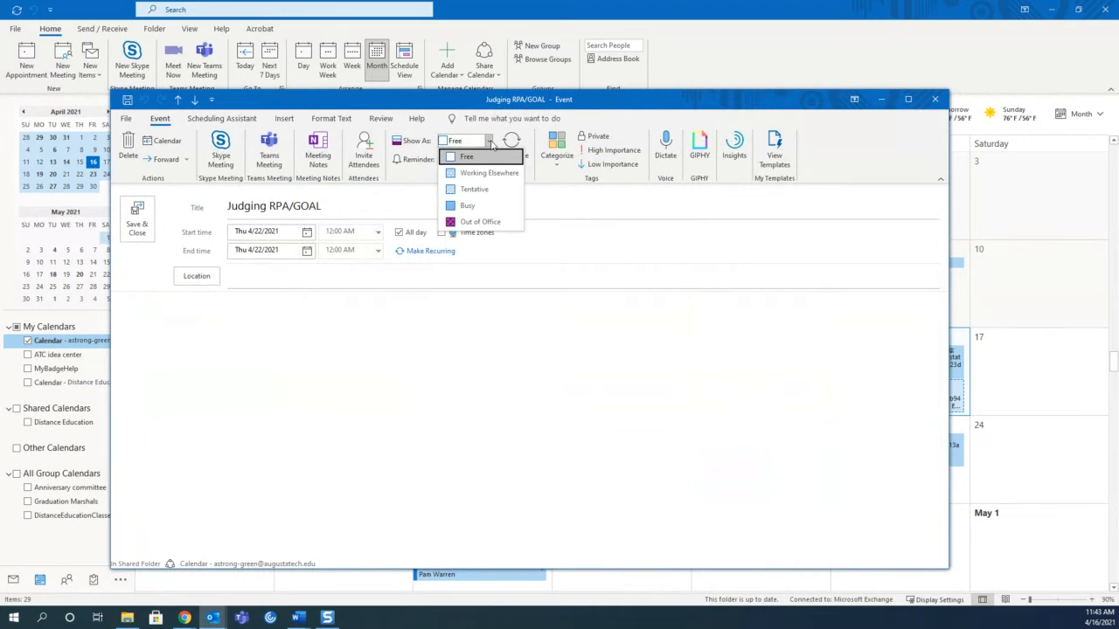
pyautogui.click(475, 207)
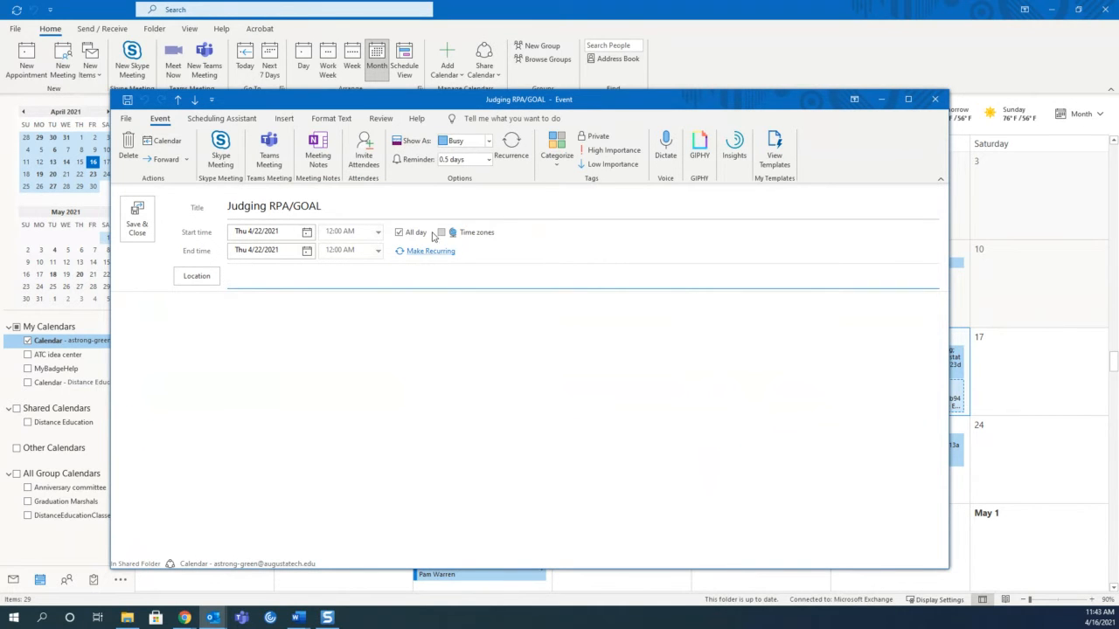
pyautogui.click(935, 99)
pyautogui.click(564, 341)
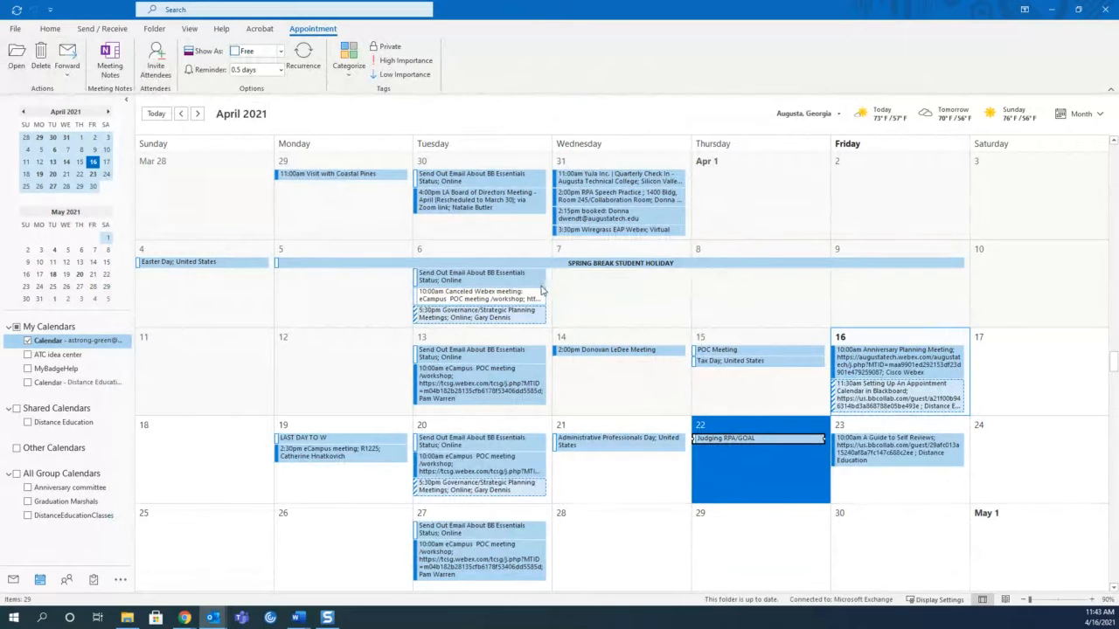
# Step: Page the Outlook month calendar back to January 2020
pyautogui.moveTo(542, 290)
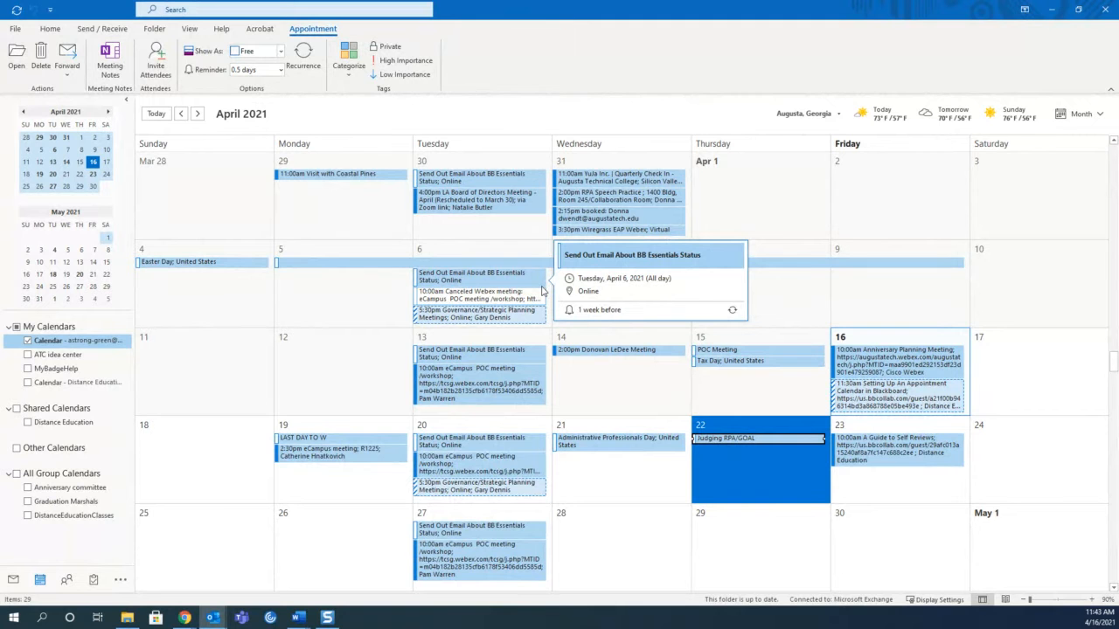
pyautogui.click(181, 115)
pyautogui.click(182, 114)
pyautogui.click(182, 115)
pyautogui.click(181, 114)
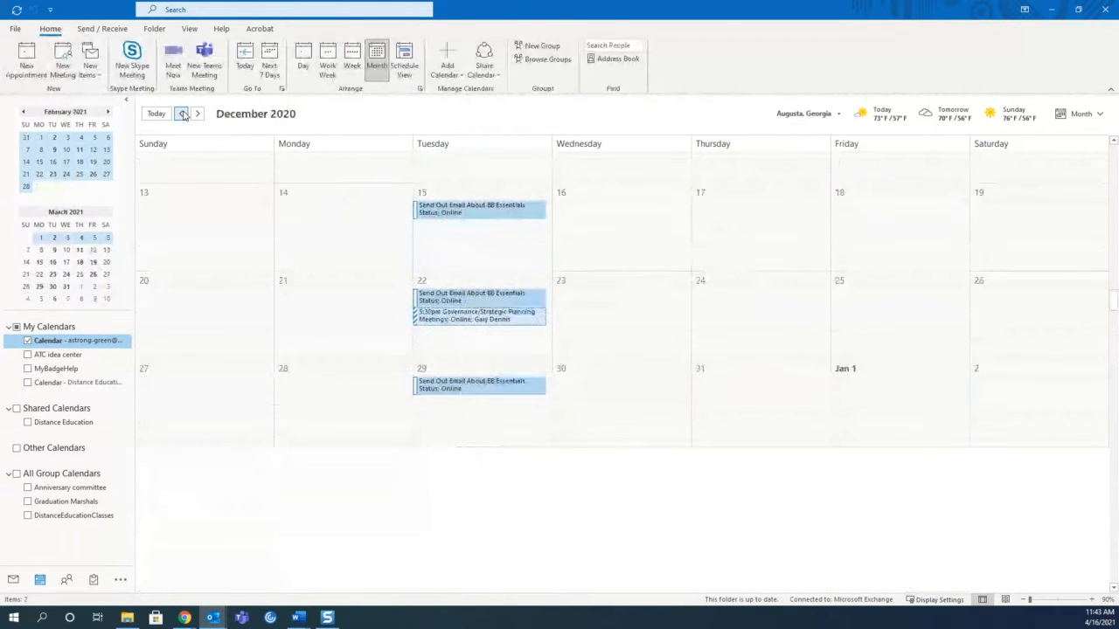
pyautogui.click(182, 115)
pyautogui.click(182, 115)
pyautogui.click(182, 114)
pyautogui.click(181, 114)
pyautogui.click(181, 115)
pyautogui.click(182, 114)
pyautogui.click(182, 114)
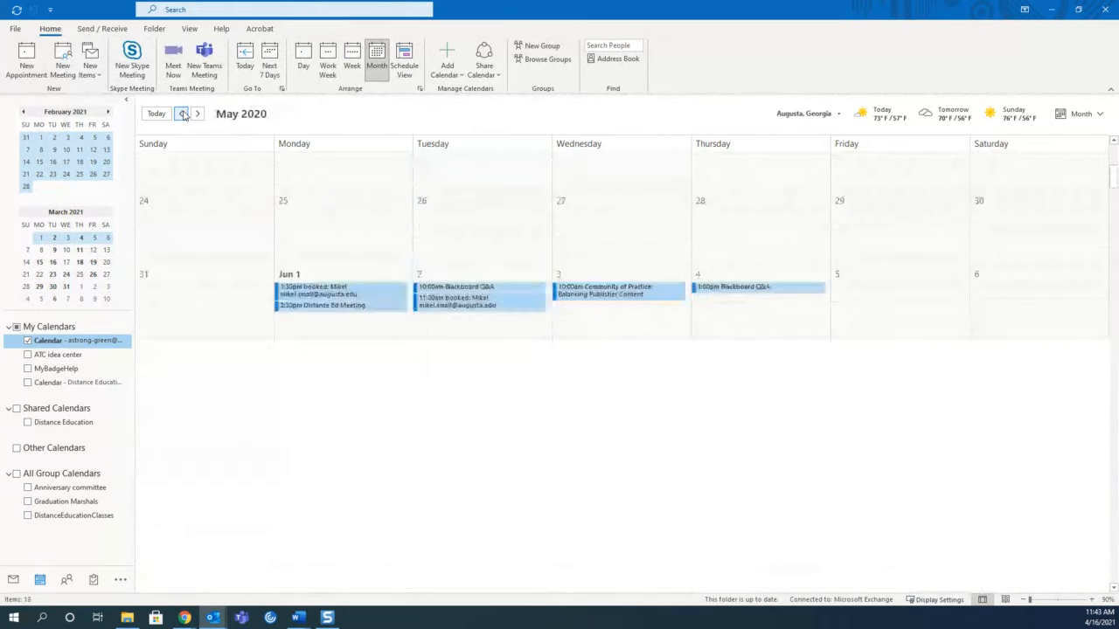
pyautogui.click(182, 114)
pyautogui.click(181, 115)
pyautogui.click(182, 114)
pyautogui.click(182, 115)
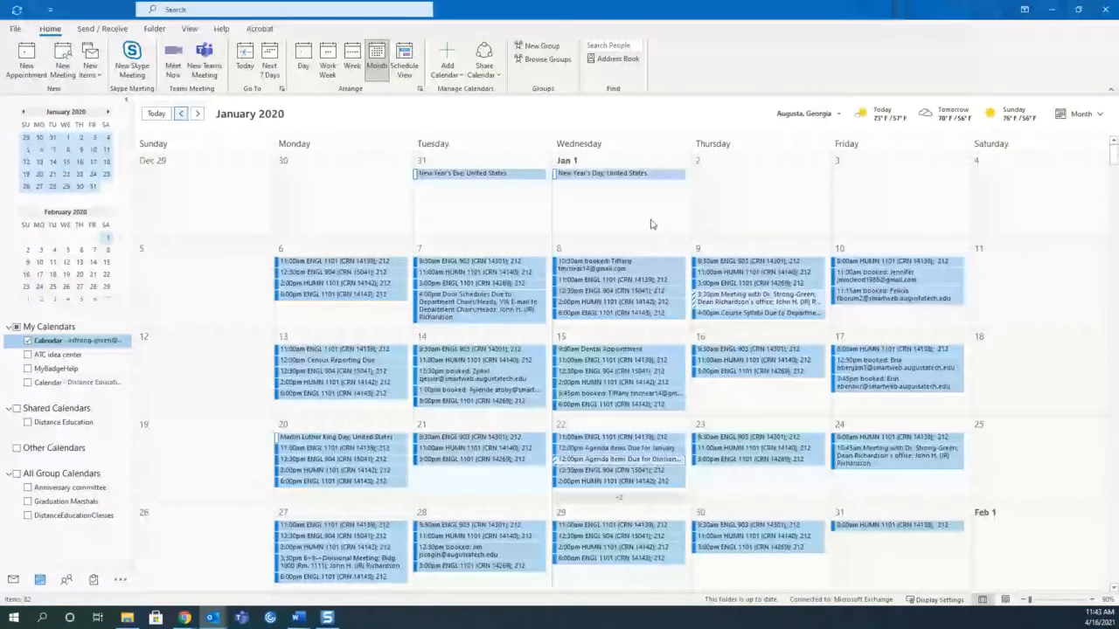
# Step: Examine the details of the January 15, 2020 class entries and the student booking between them
pyautogui.moveTo(730, 278)
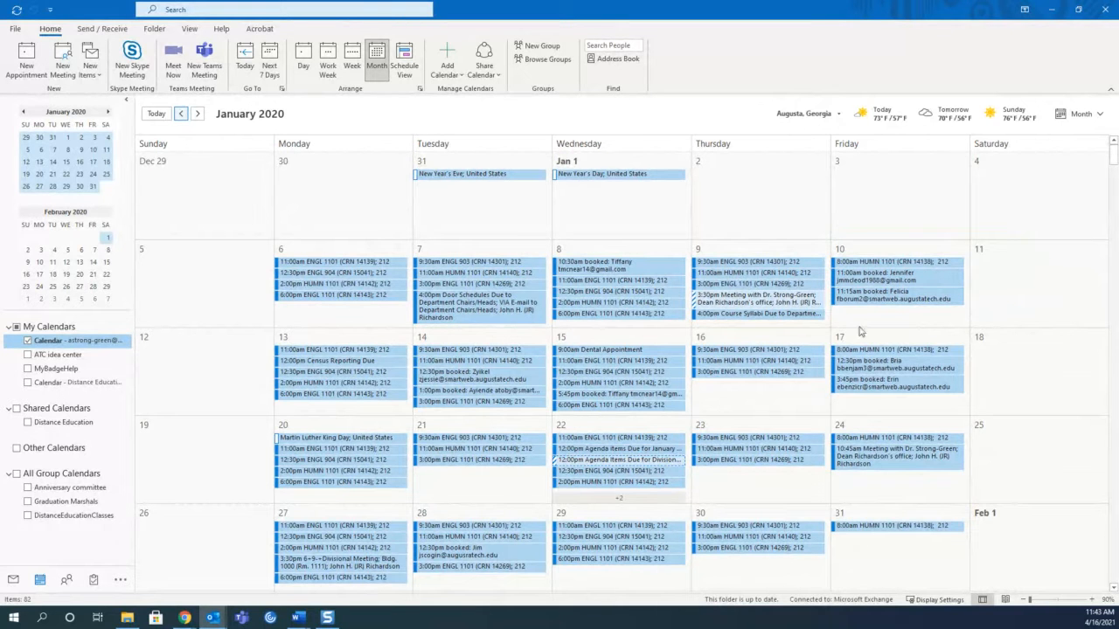
pyautogui.moveTo(616, 361)
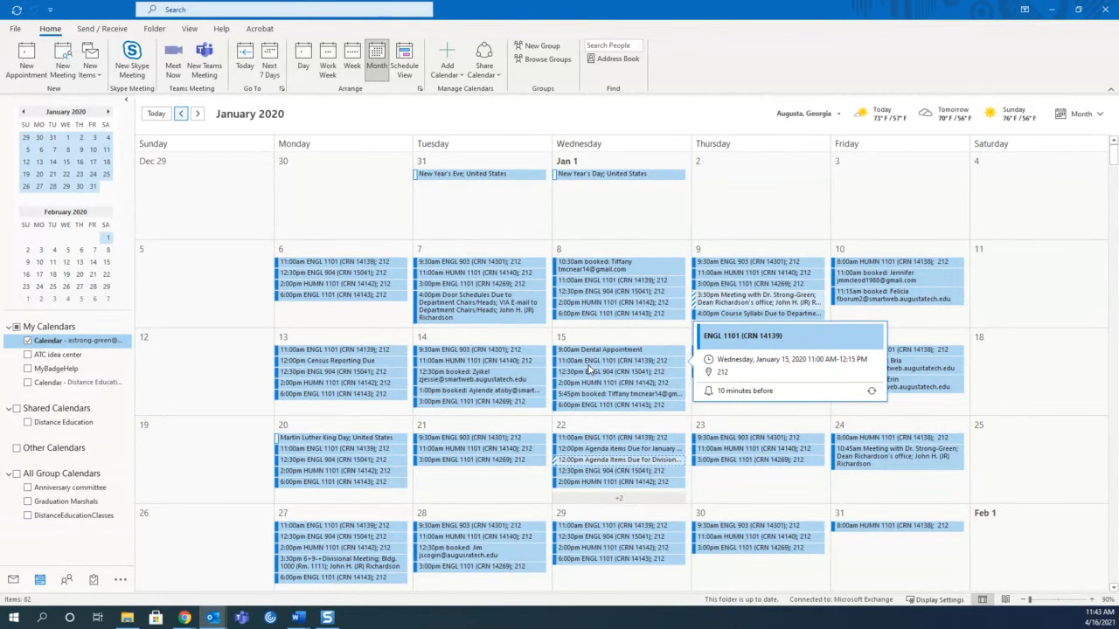
pyautogui.moveTo(589, 375)
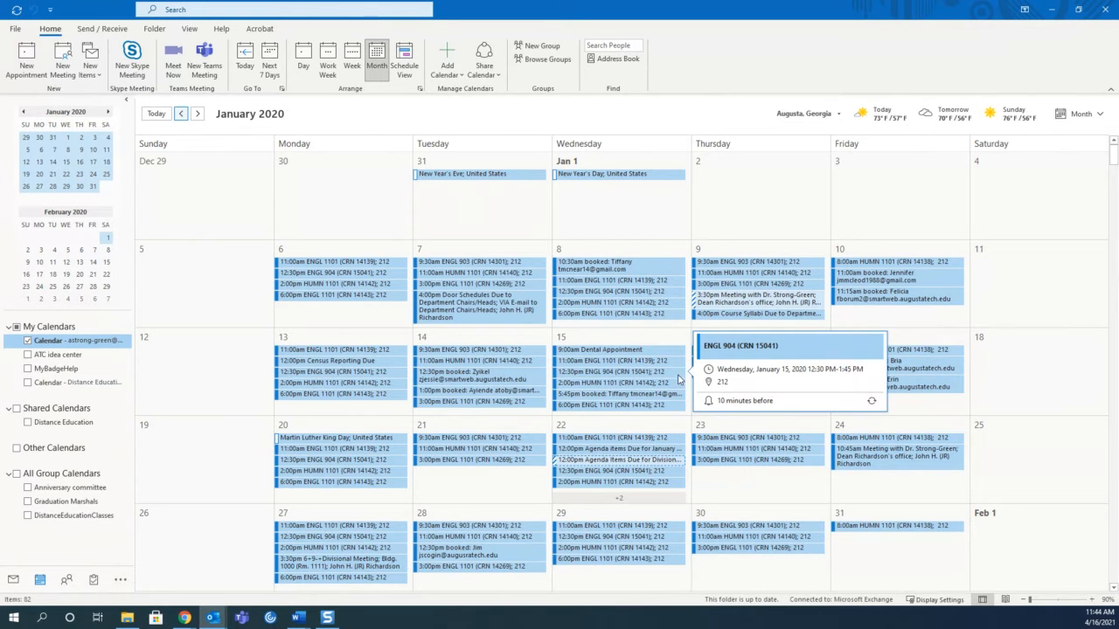
pyautogui.moveTo(511, 382)
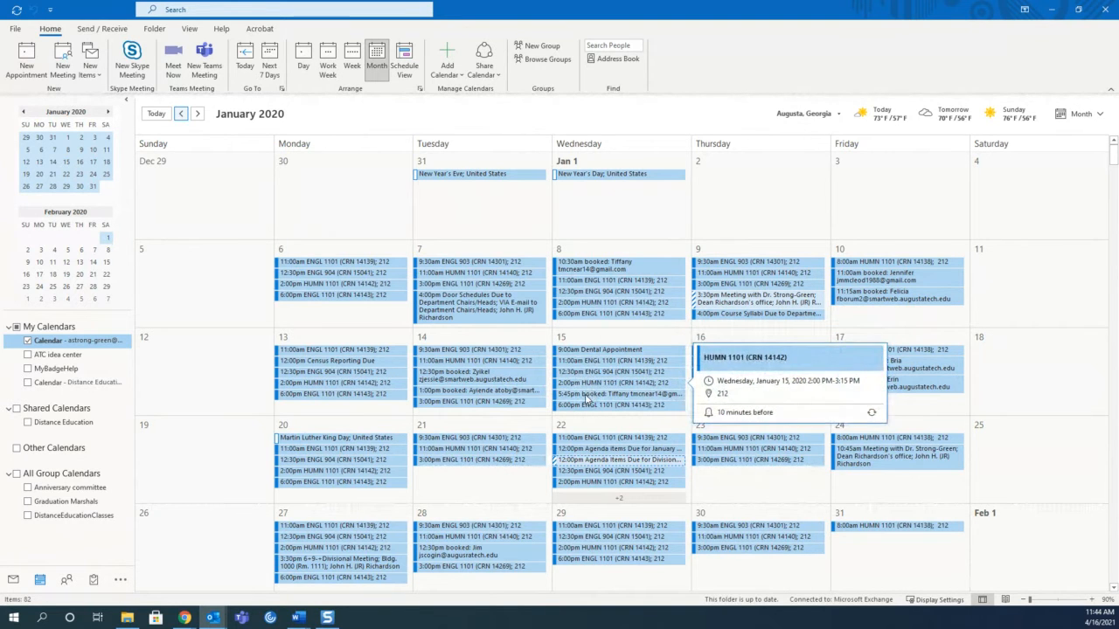
pyautogui.moveTo(587, 399)
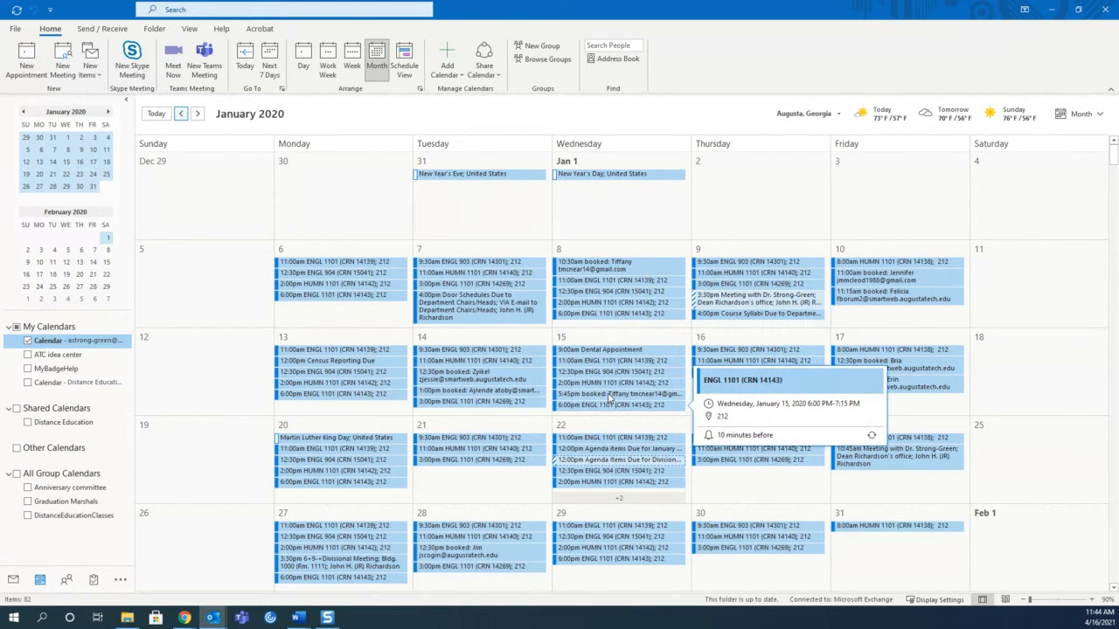
pyautogui.moveTo(591, 396)
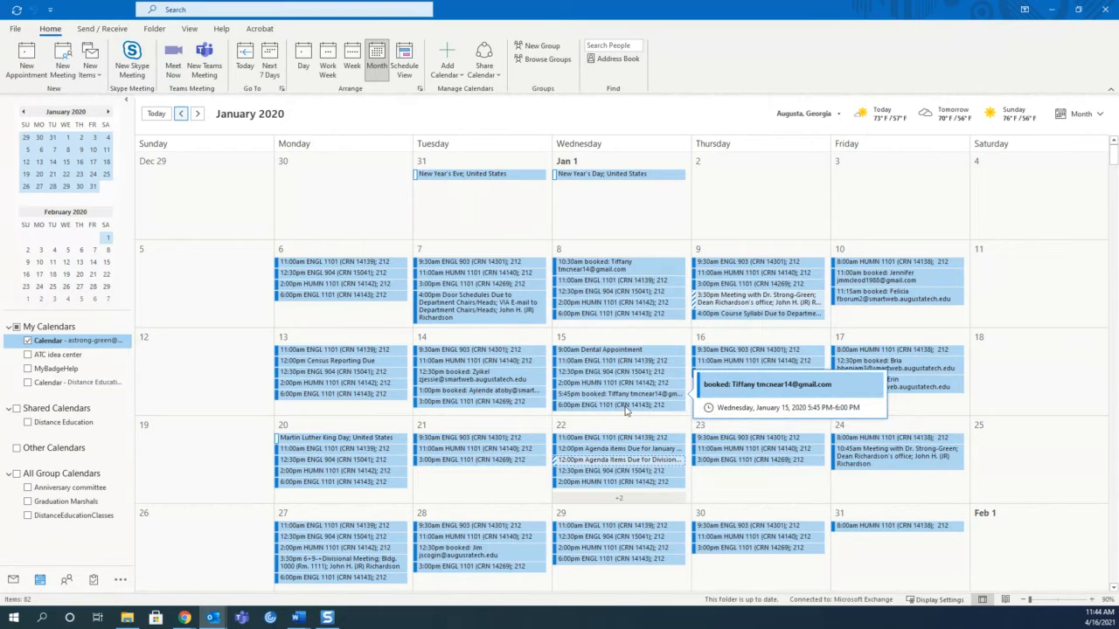
# Step: Open the 5:45 PM student booking on January 15, 2020, review the meeting choice and reason given, and close it
pyautogui.moveTo(613, 412)
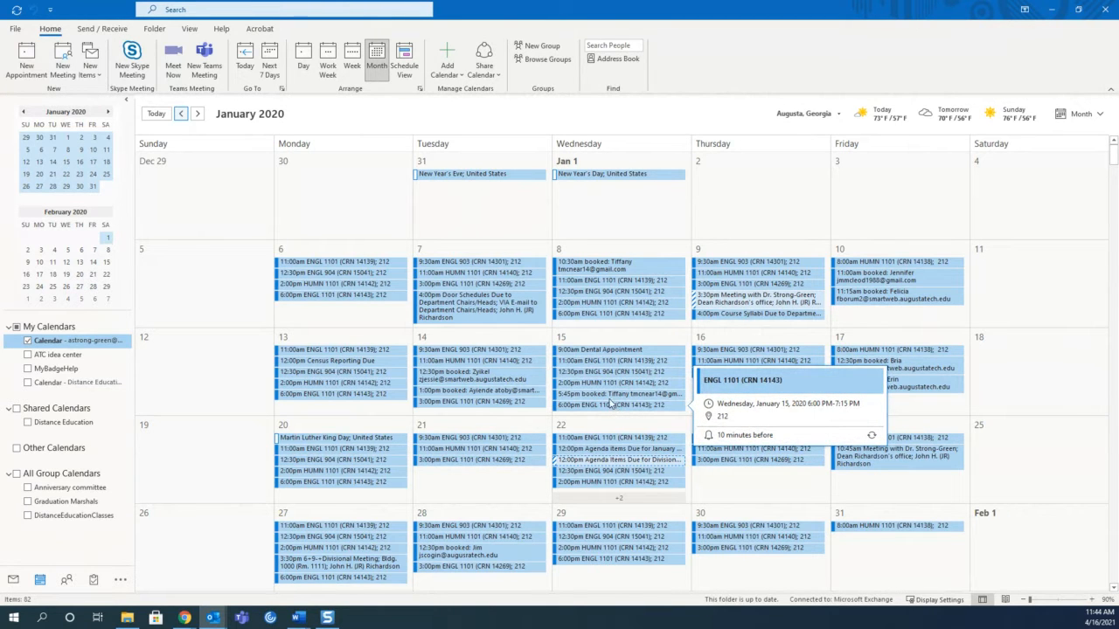
pyautogui.click(609, 395)
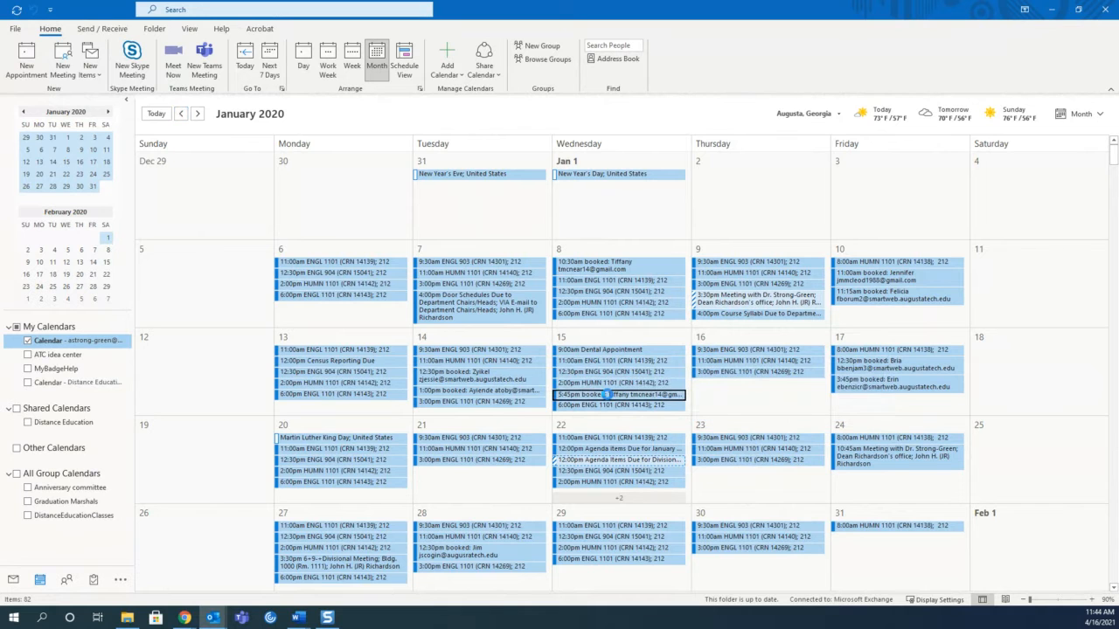
pyautogui.doubleClick(609, 395)
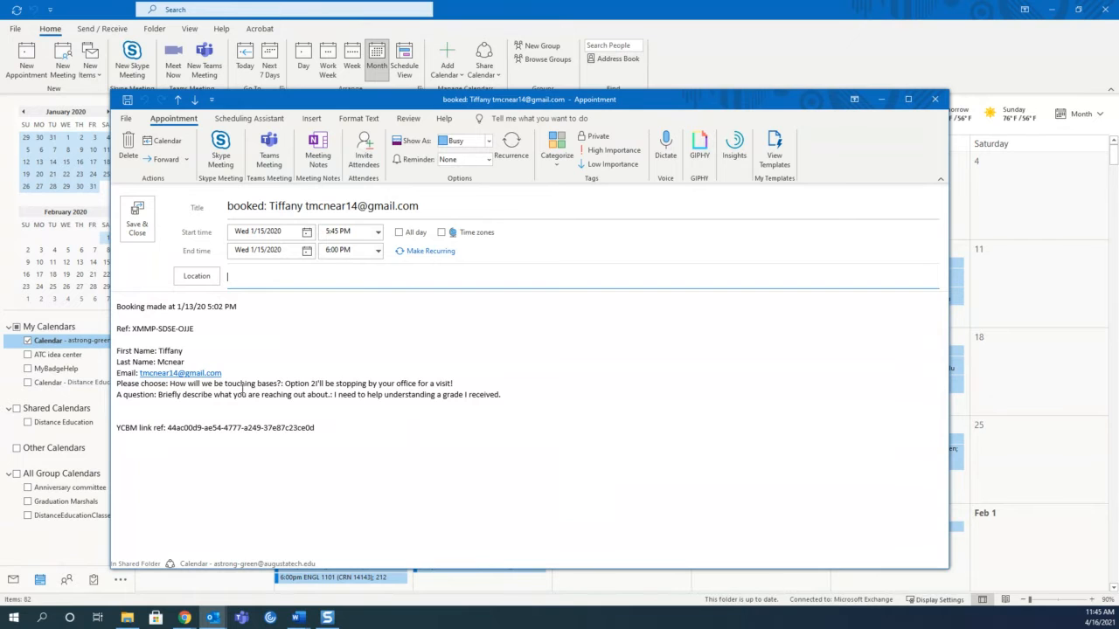
pyautogui.moveTo(285, 384); pyautogui.dragTo(463, 384)
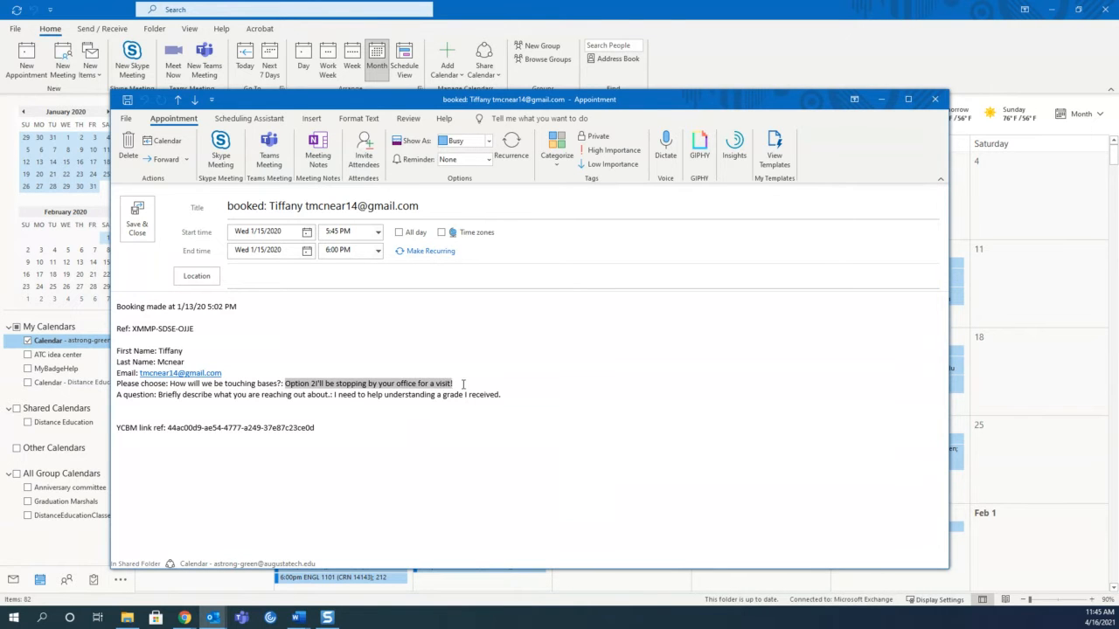
pyautogui.moveTo(335, 396); pyautogui.dragTo(473, 406)
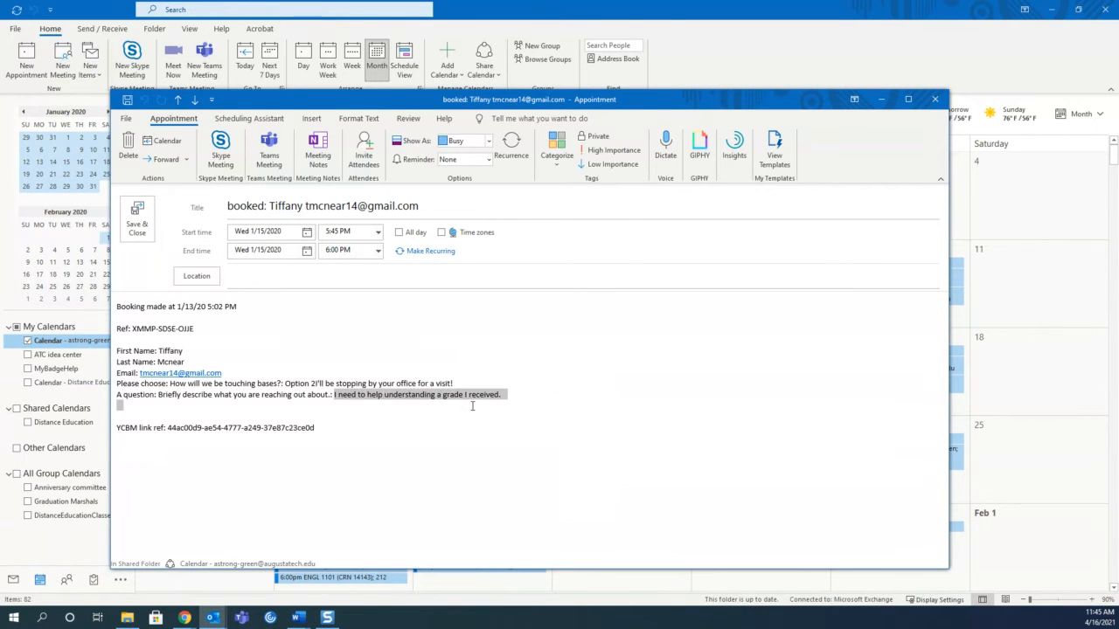
pyautogui.click(535, 479)
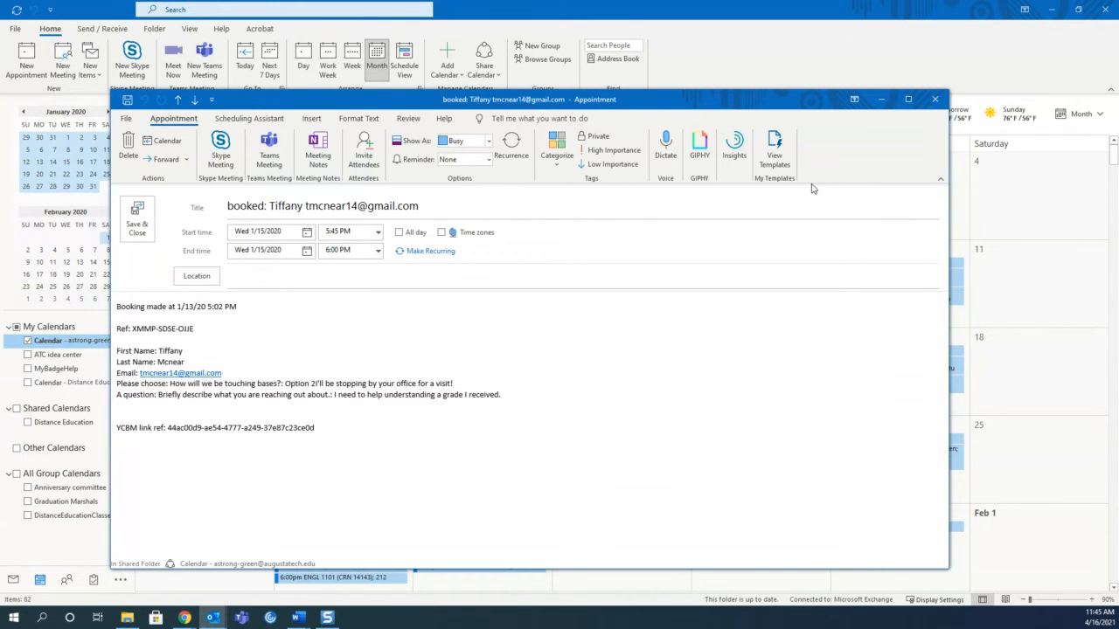
pyautogui.click(936, 101)
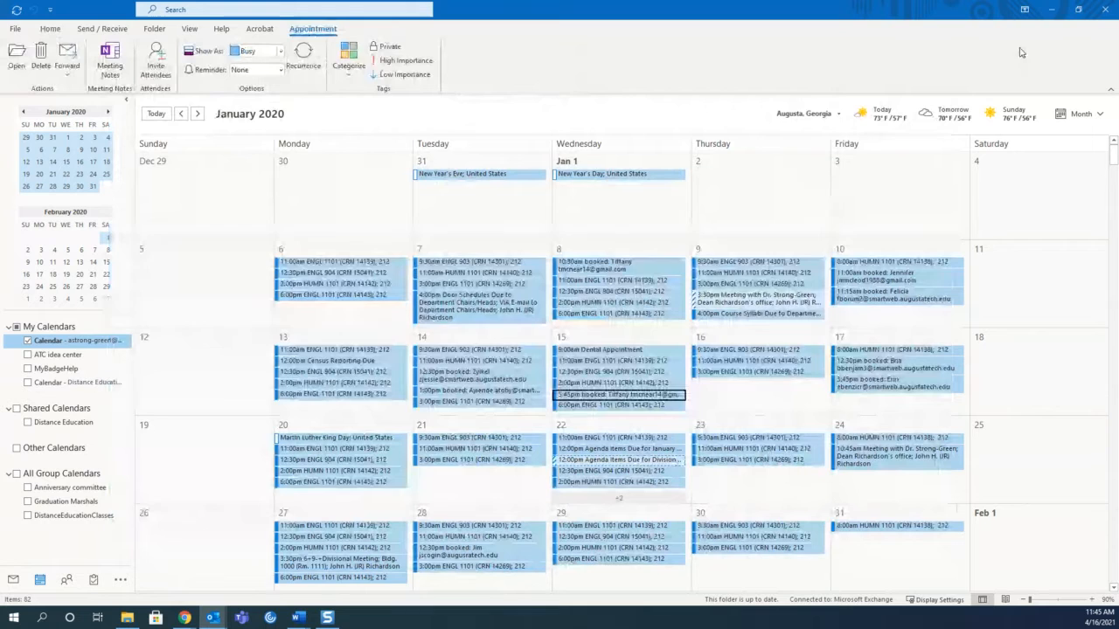
# Step: Close the YouCanBook.me registration page and clear the Outlook calendar window away from the booking dashboard
pyautogui.click(1052, 8)
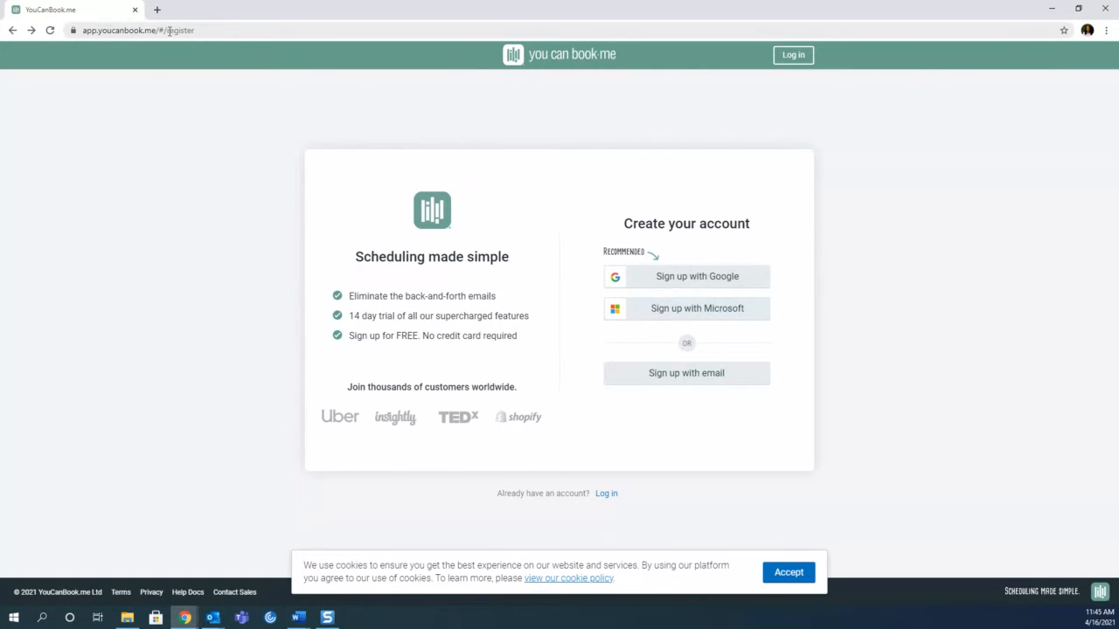
pyautogui.click(135, 10)
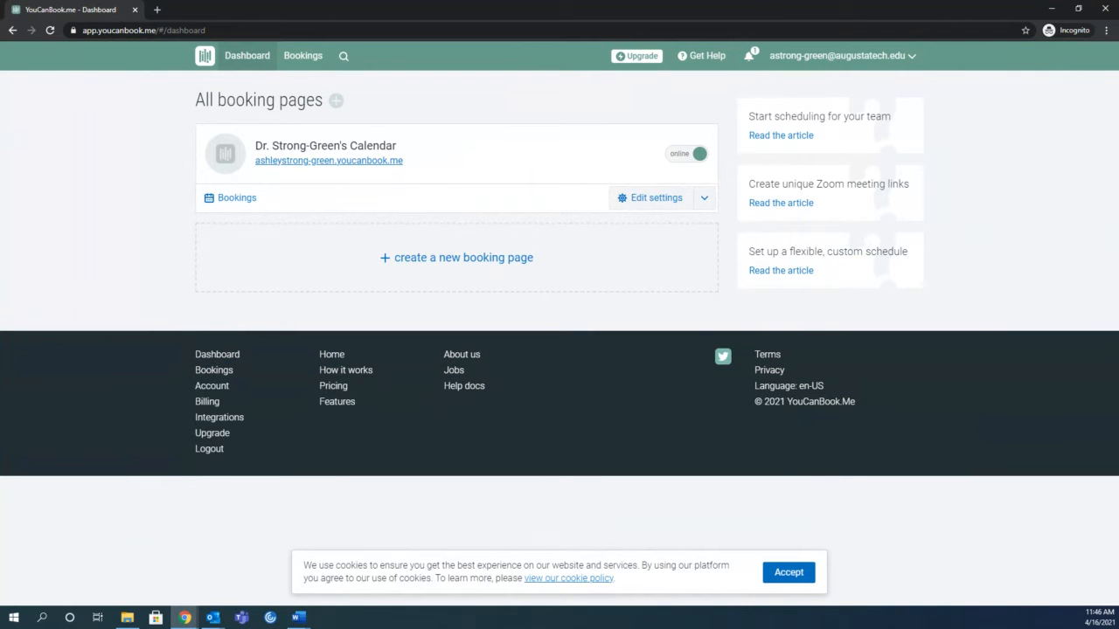
pyautogui.click(214, 618)
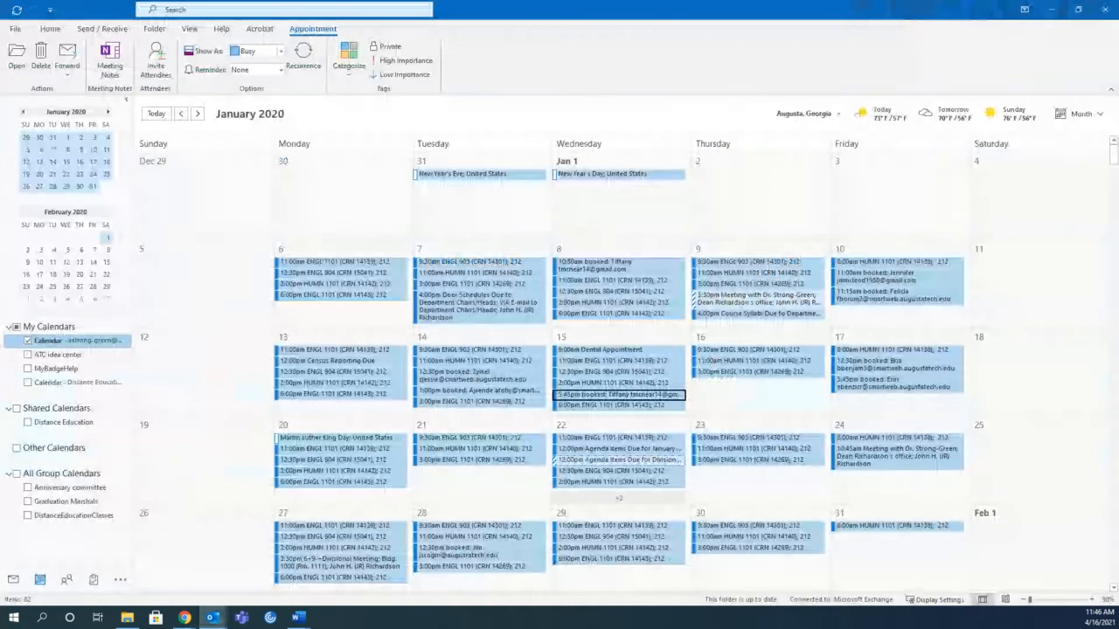
pyautogui.click(1078, 9)
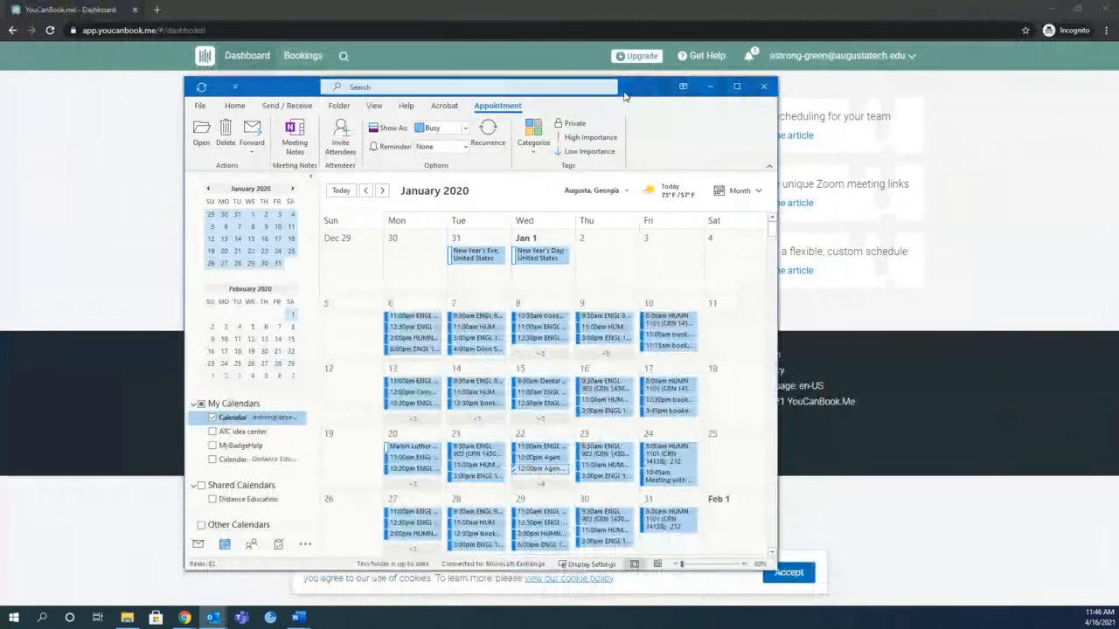
pyautogui.moveTo(638, 85); pyautogui.dragTo(308, 152)
pyautogui.click(375, 150)
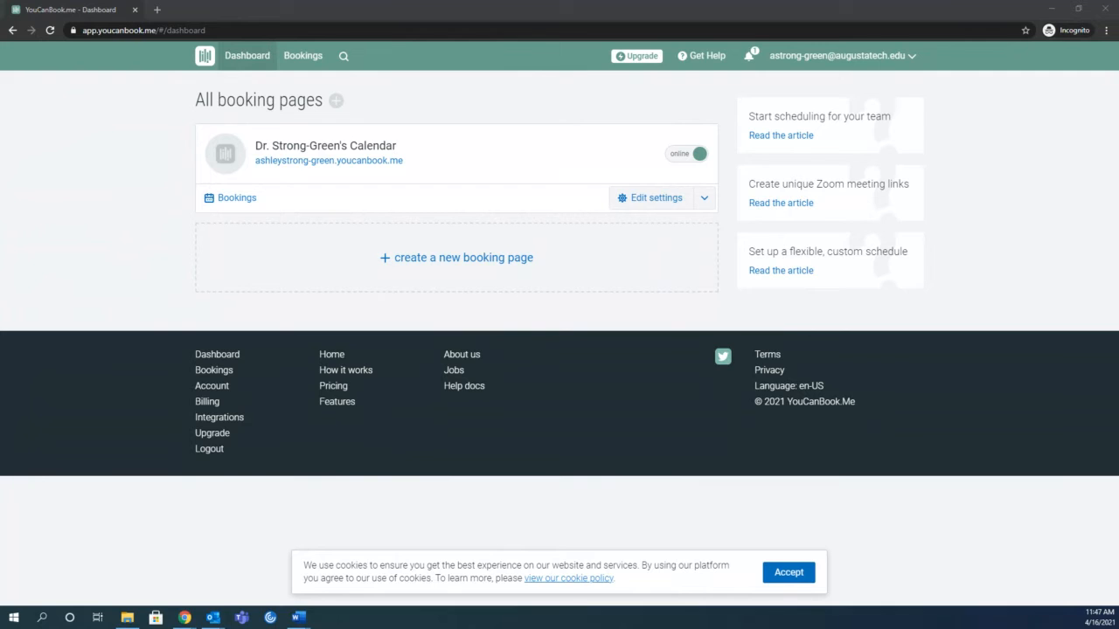
pyautogui.press('Print')
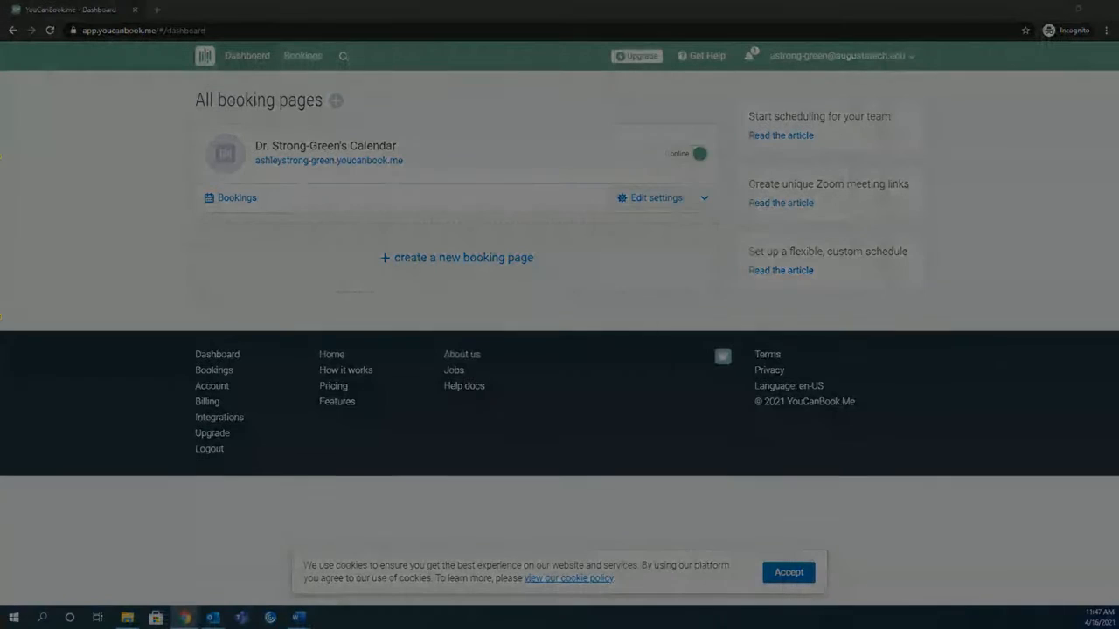
pyautogui.press('Escape')
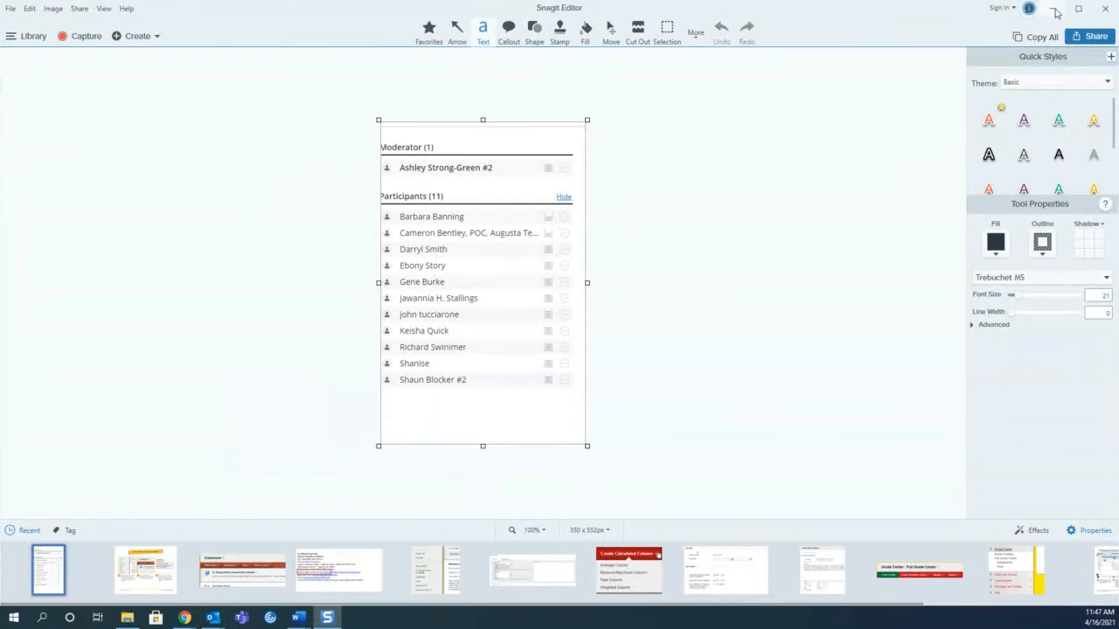
pyautogui.click(1052, 9)
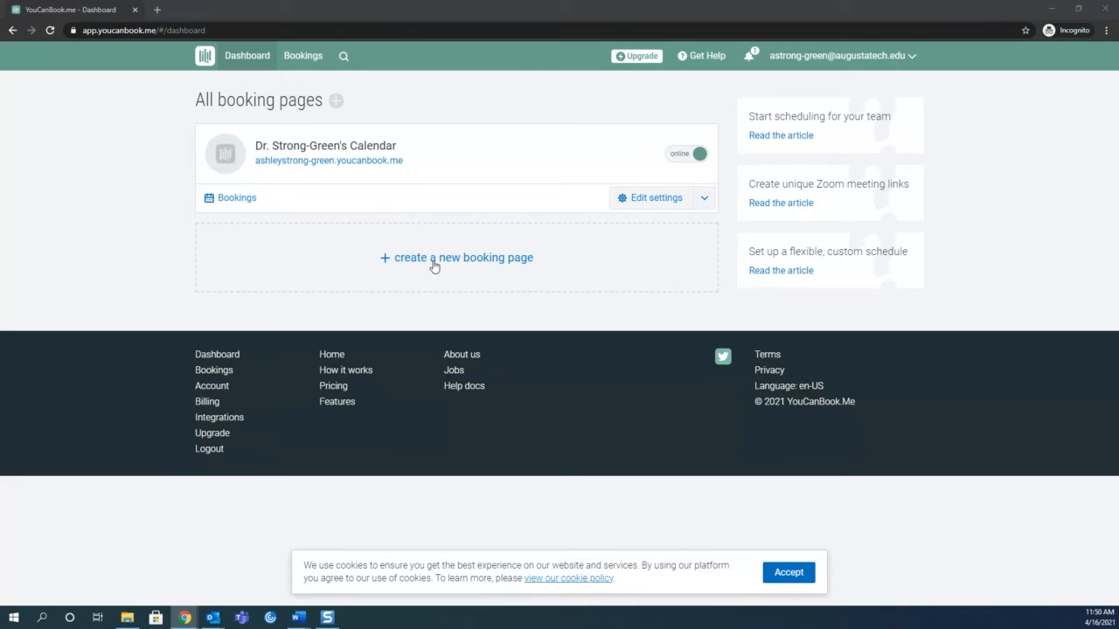
# Step: Try to create another booking page from the dashboard and look over the existing page's general settings
pyautogui.click(651, 199)
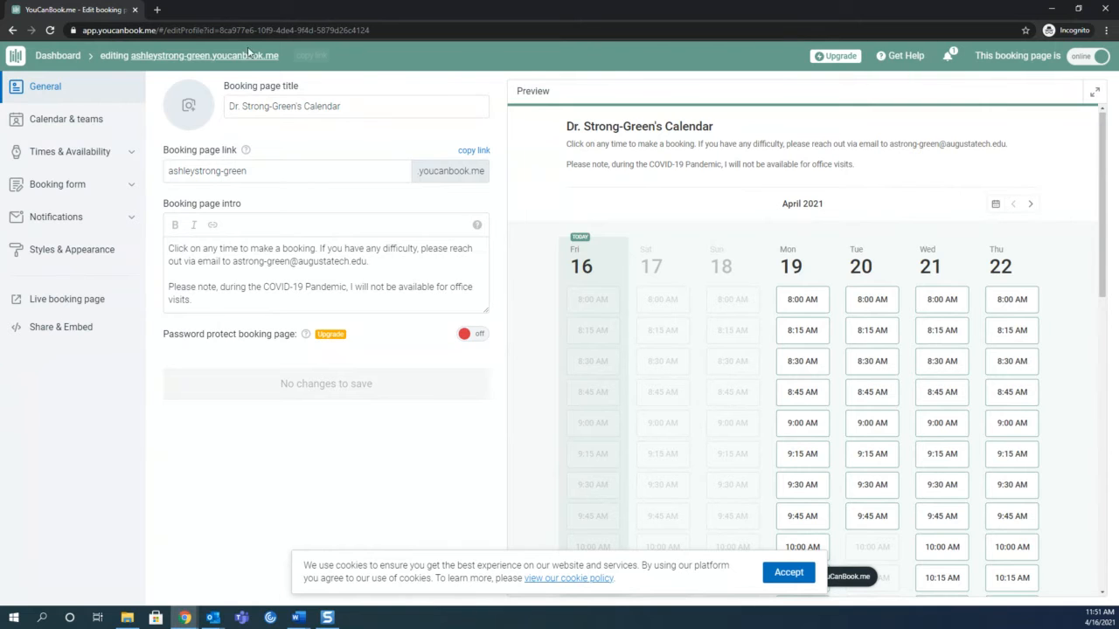
pyautogui.click(56, 57)
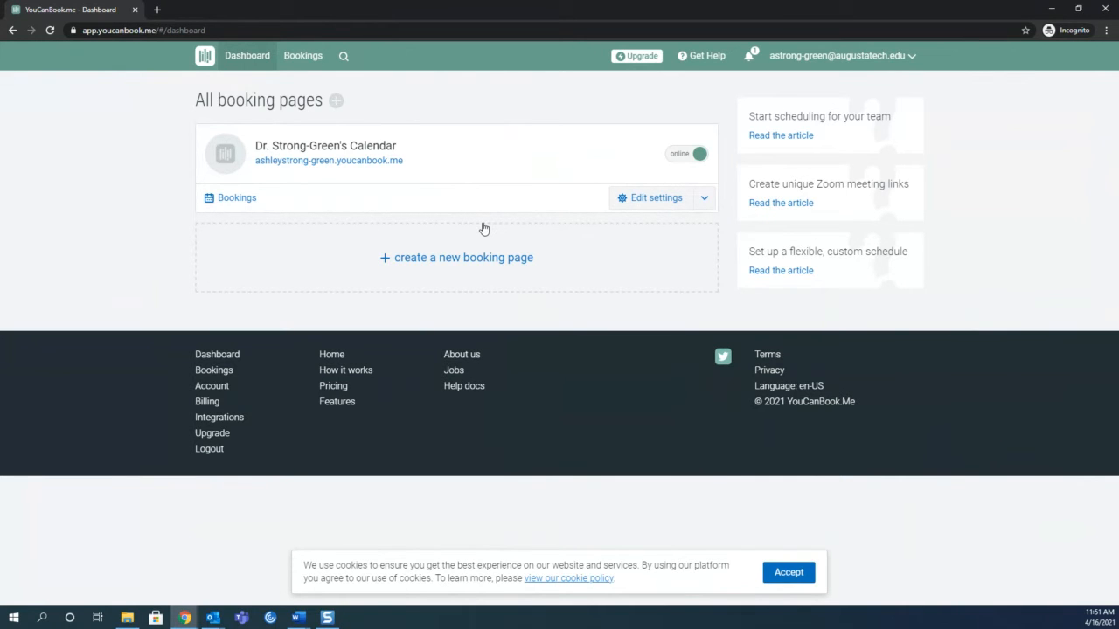
pyautogui.click(466, 260)
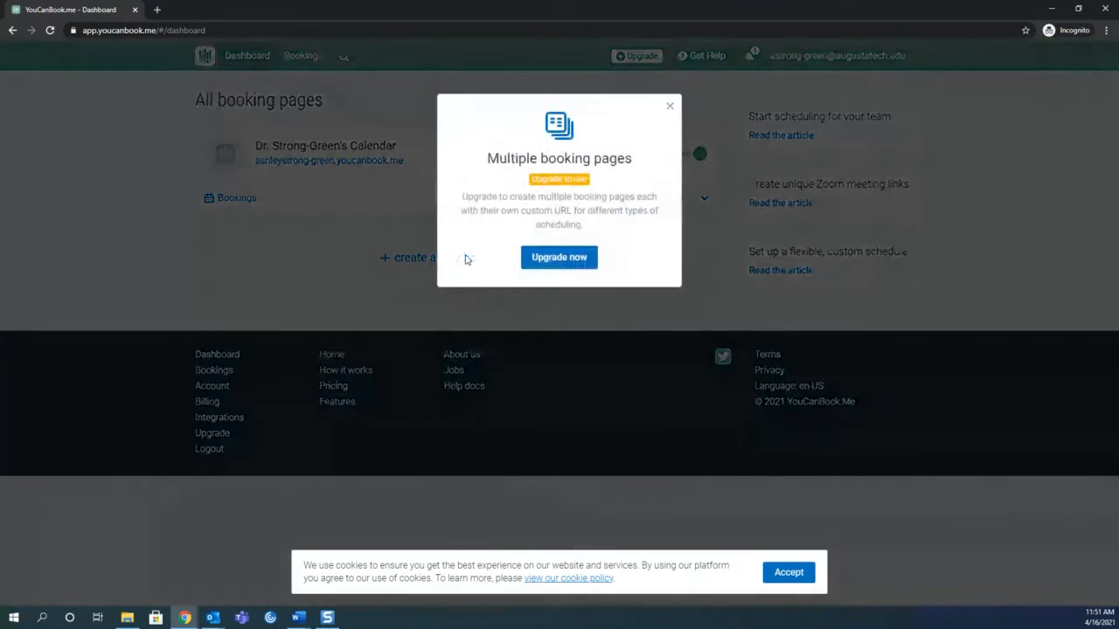
pyautogui.click(670, 108)
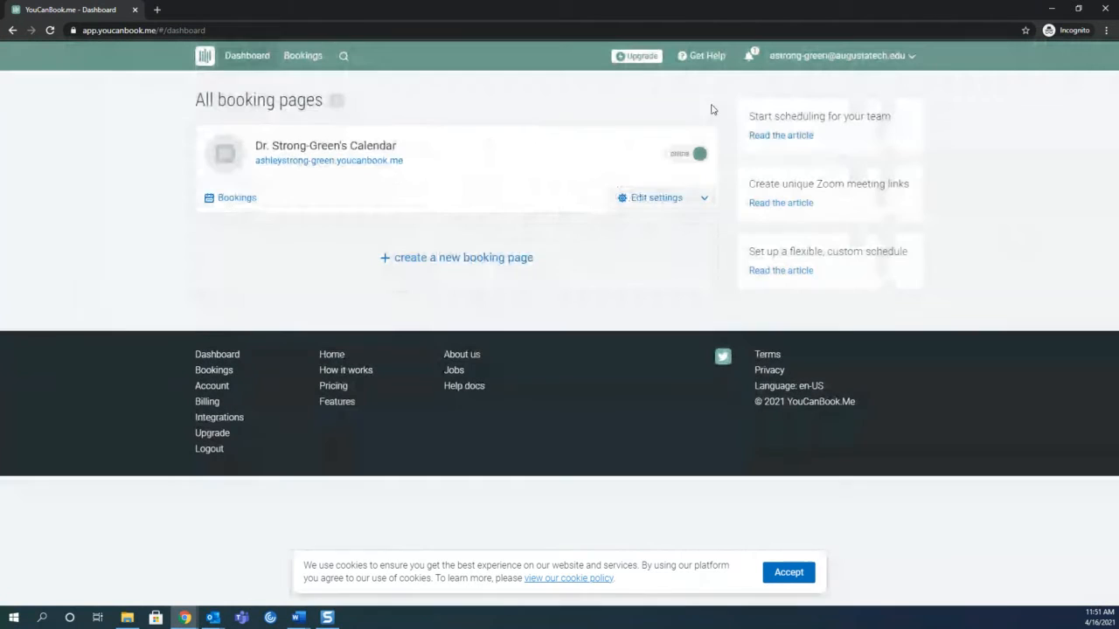
pyautogui.click(640, 199)
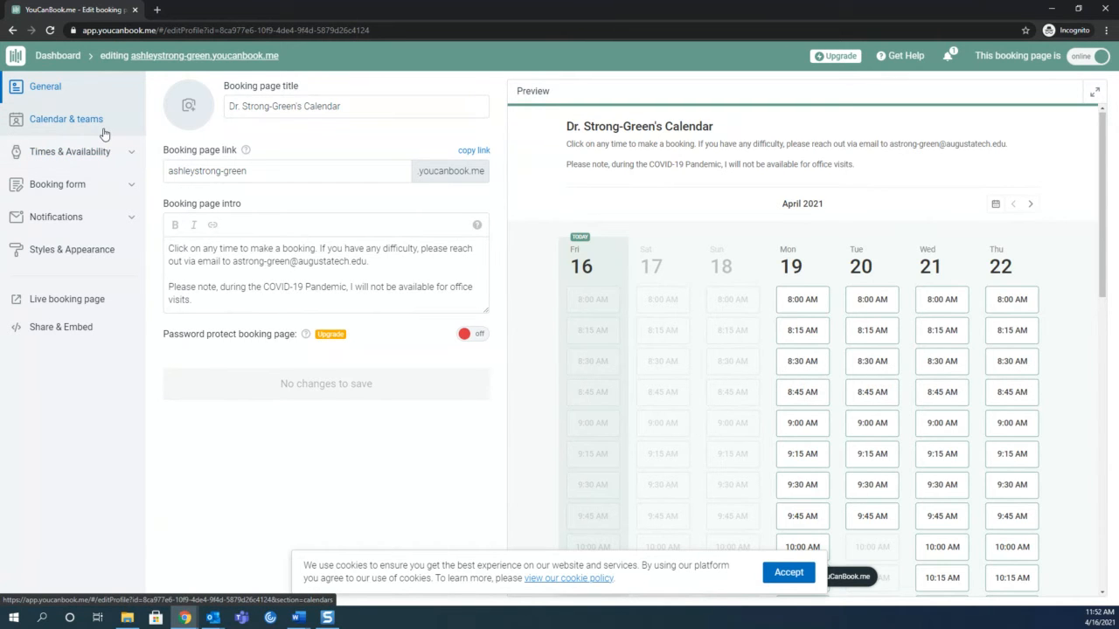
pyautogui.click(57, 56)
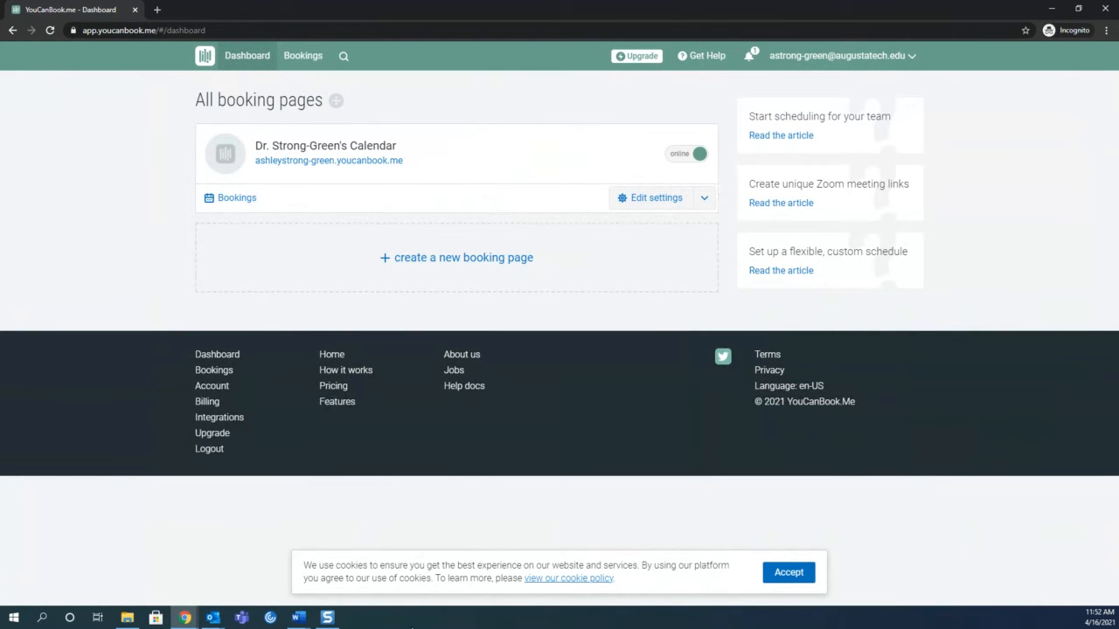
# Step: Switch to the Blackboard page "Appointment Calendar: How to Add YouCanBookMe to Blackboard", view its resources, and return to the YouCanBook.me dashboard
pyautogui.click(186, 617)
pyautogui.moveTo(127, 590)
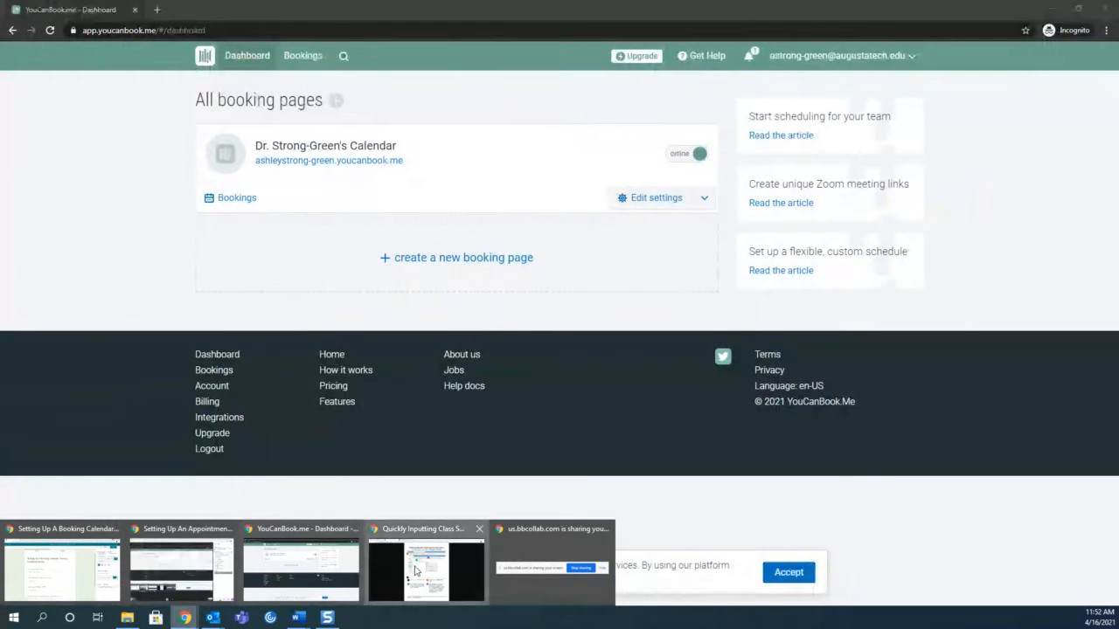
pyautogui.click(425, 568)
pyautogui.click(70, 10)
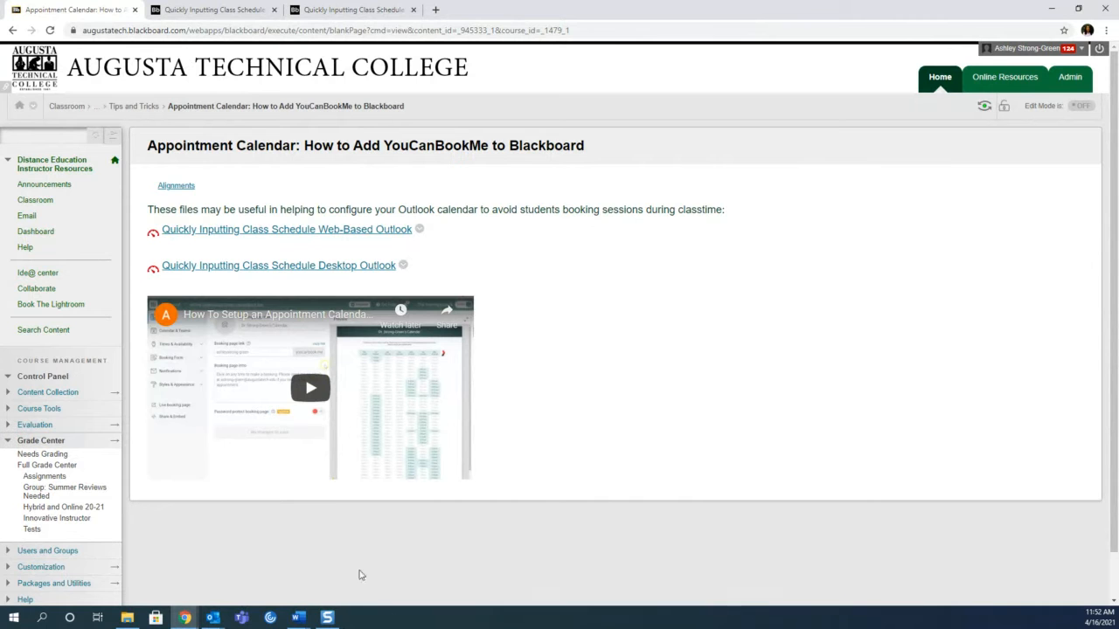
pyautogui.moveTo(183, 615)
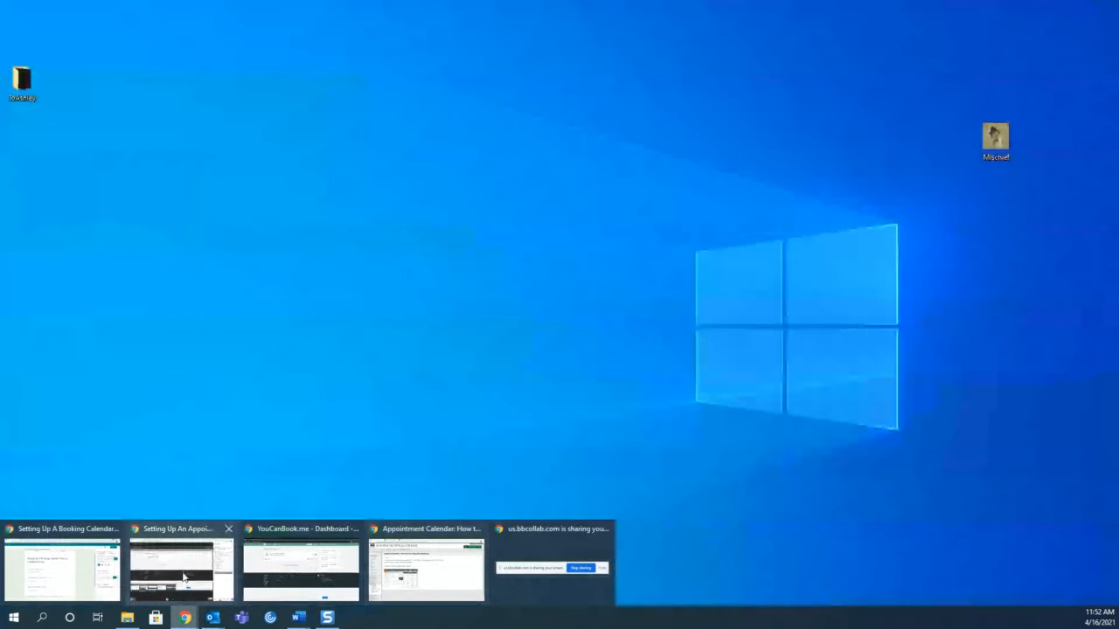
pyautogui.click(184, 576)
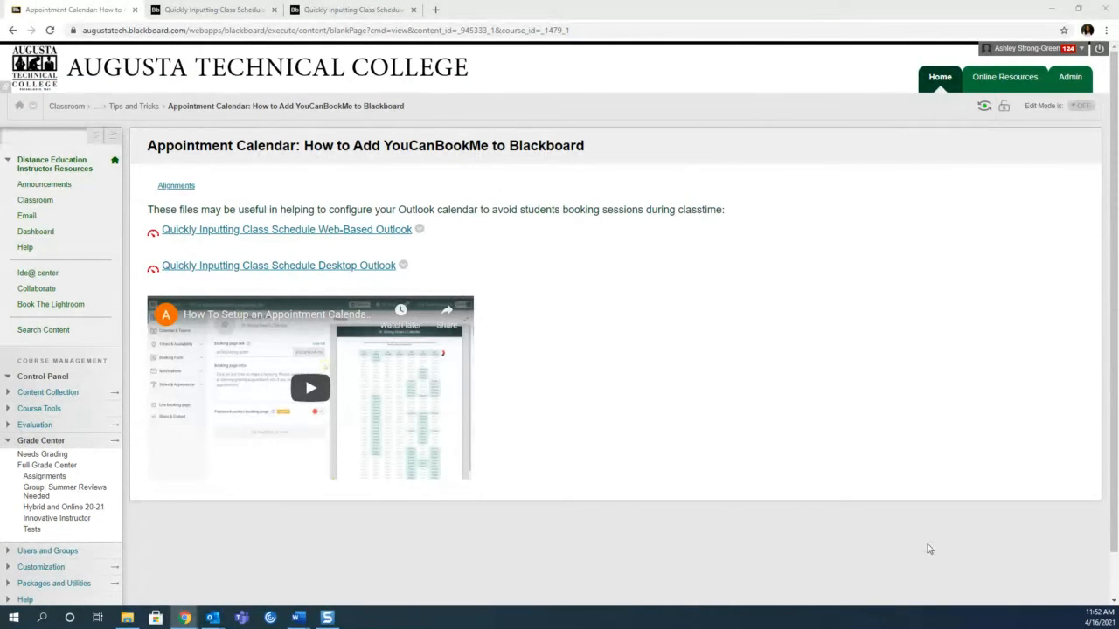
pyautogui.click(1052, 7)
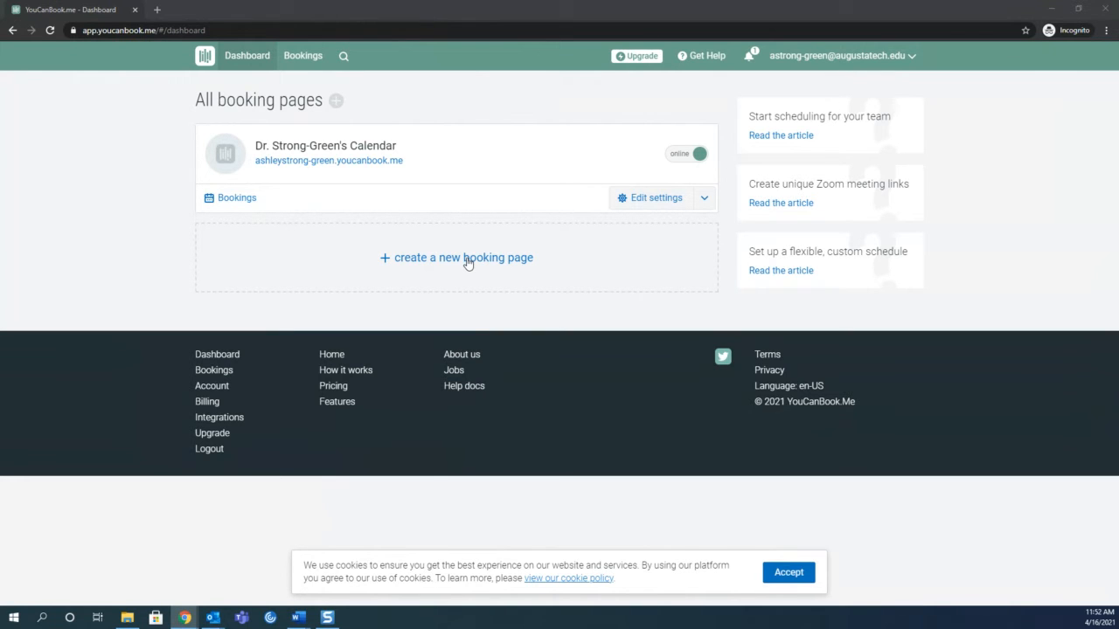
# Step: Open the existing booking page's availability settings and its repeating working hours for editing
pyautogui.click(632, 200)
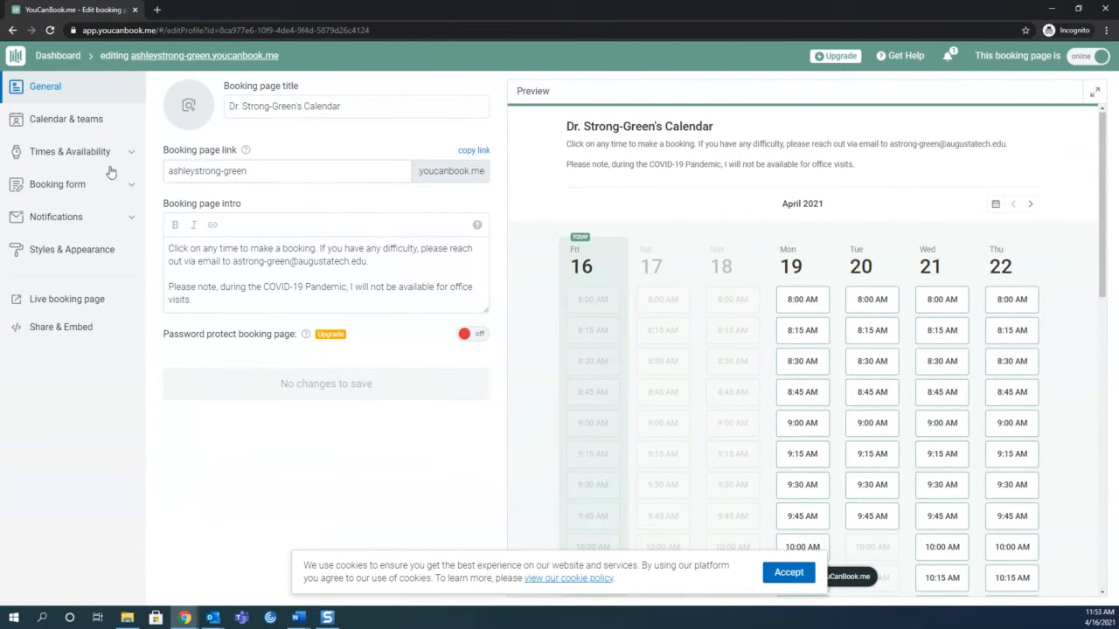
pyautogui.click(42, 165)
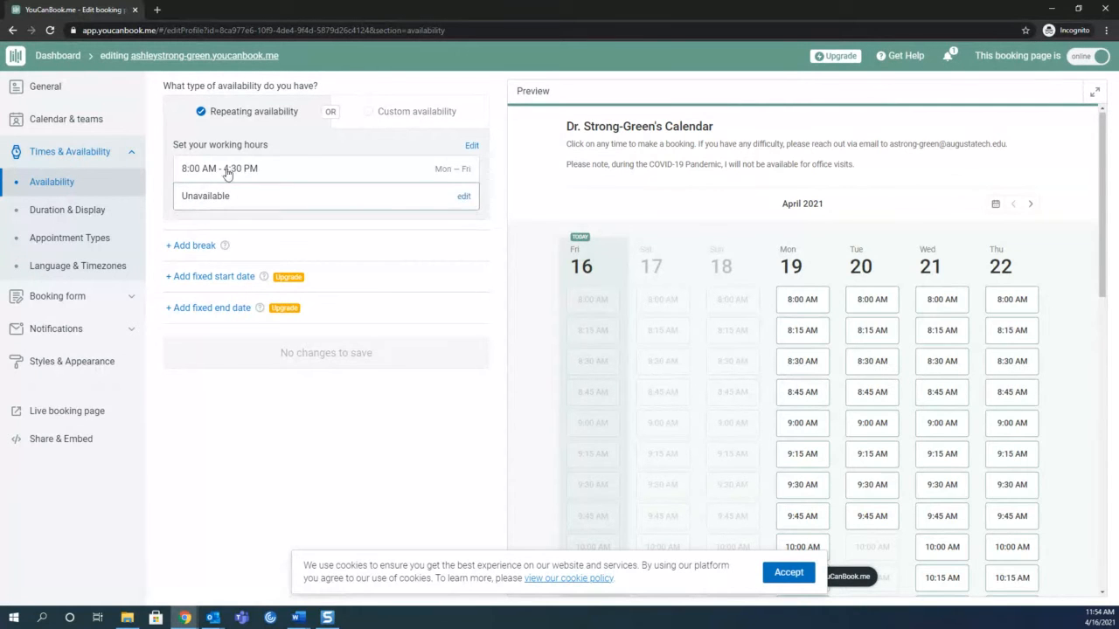
pyautogui.click(471, 146)
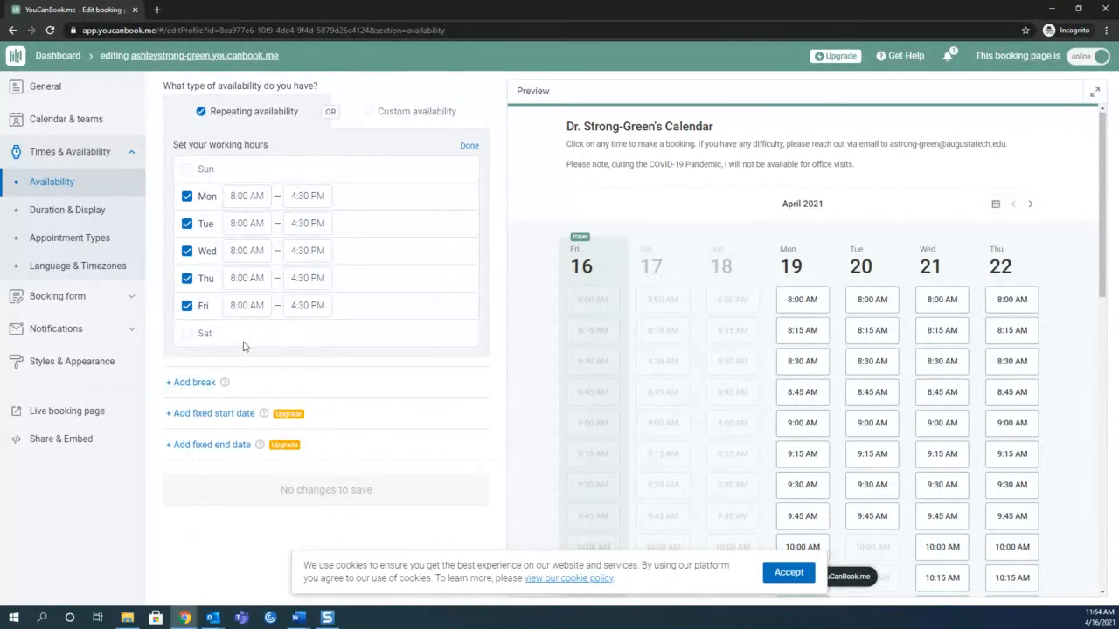
# Step: Try including Sunday in the working hours and using custom availability, reverting to repeating availability for Monday to Friday
pyautogui.click(188, 170)
pyautogui.click(187, 170)
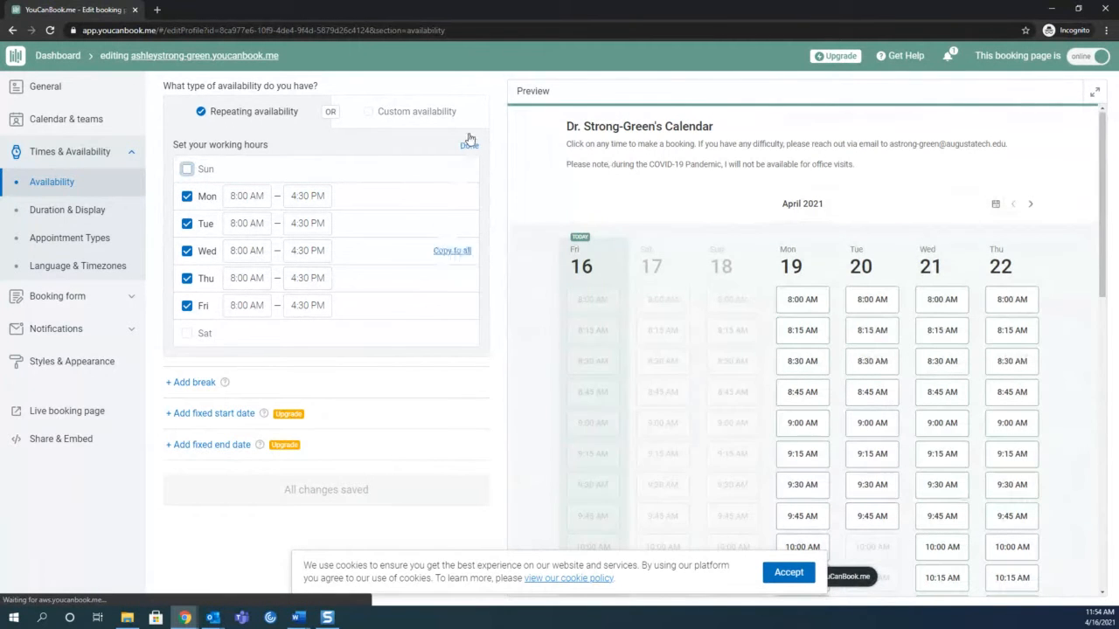
pyautogui.click(469, 148)
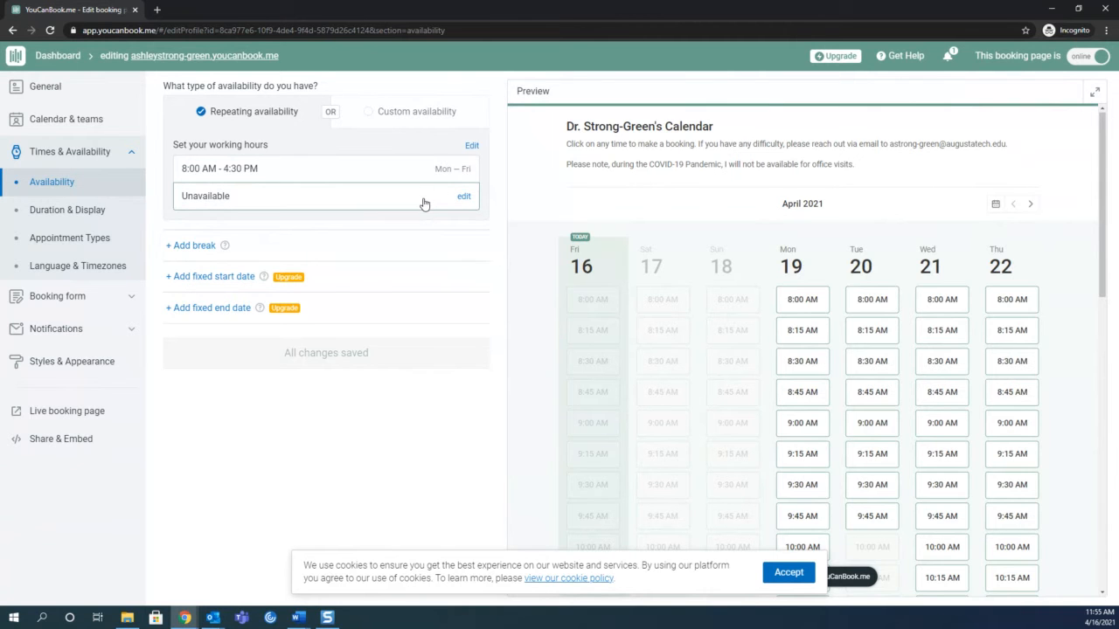
pyautogui.click(412, 113)
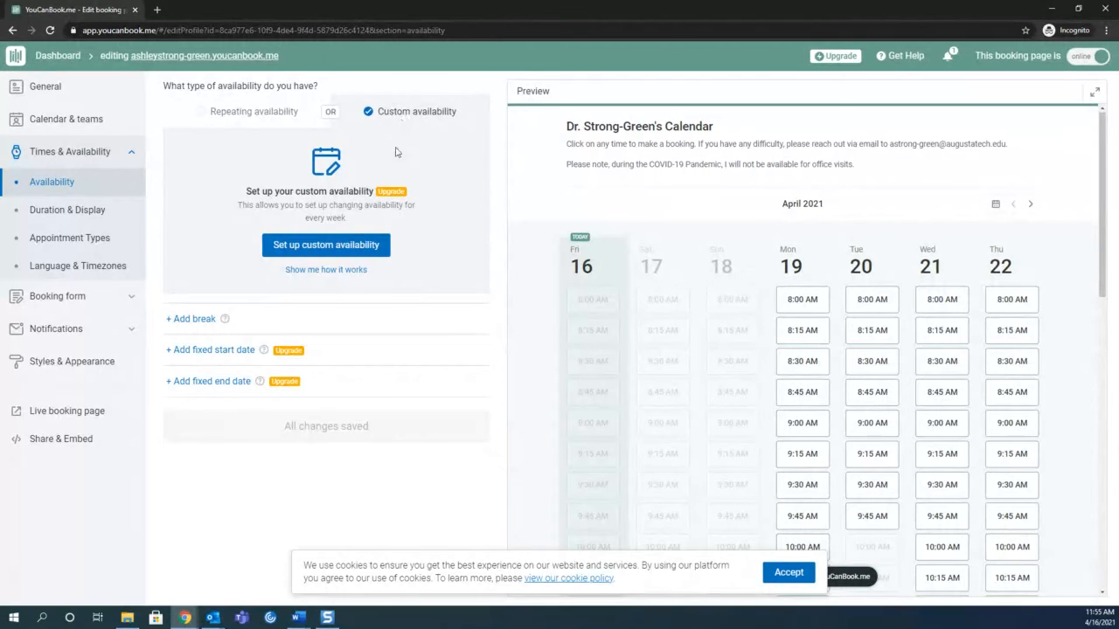
pyautogui.click(265, 111)
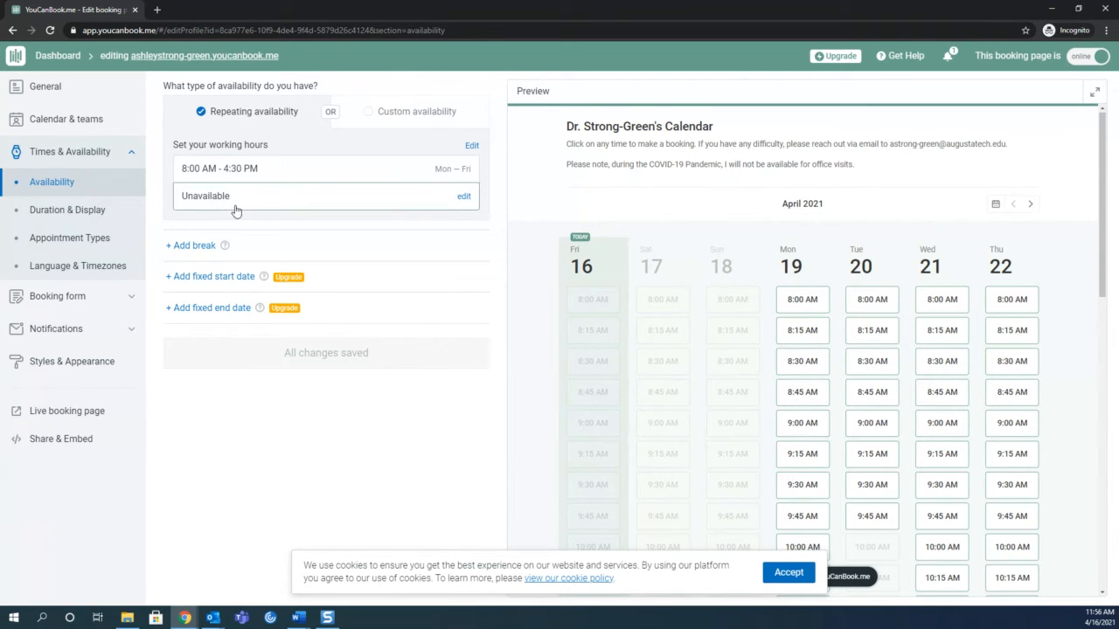
# Step: Review the duration and display settings, the week start day choices, and the appointment types setting of the booking page
pyautogui.click(102, 213)
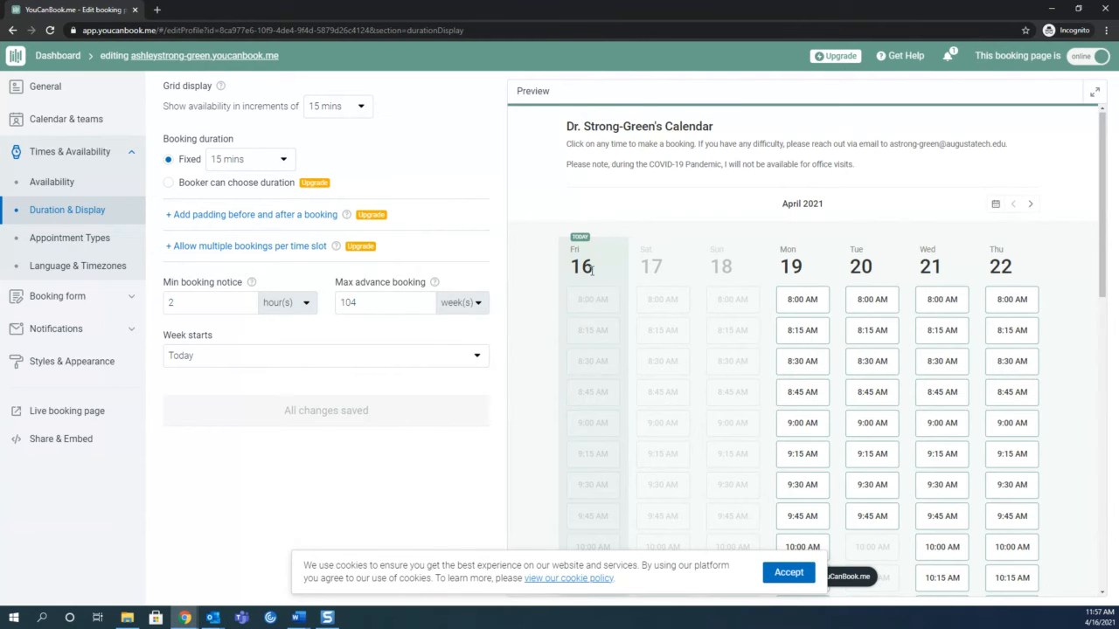
pyautogui.click(298, 359)
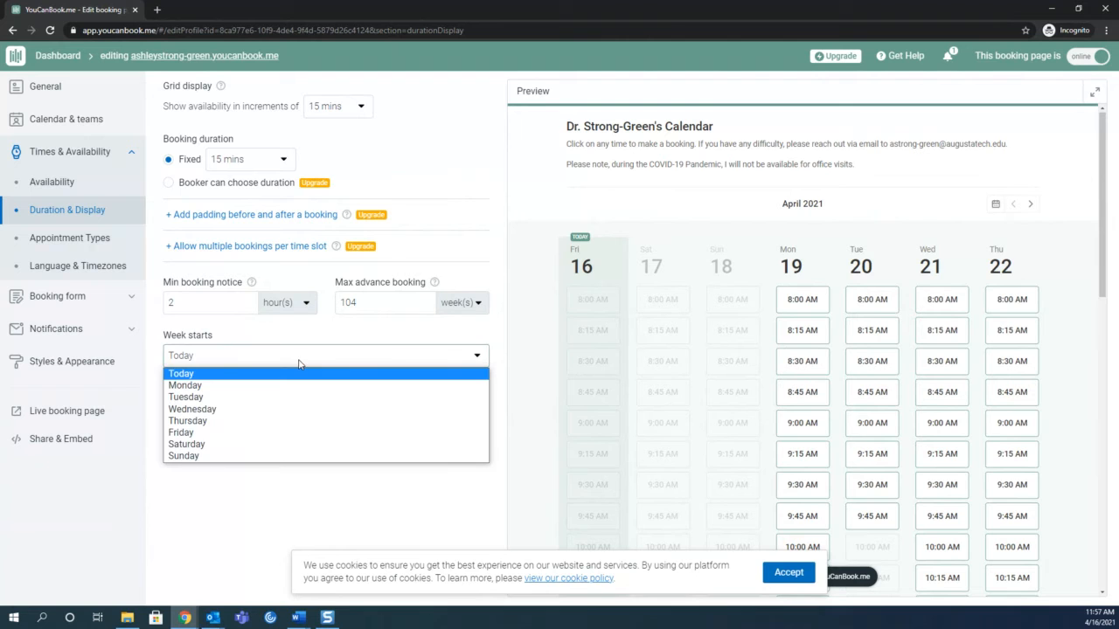
pyautogui.click(308, 343)
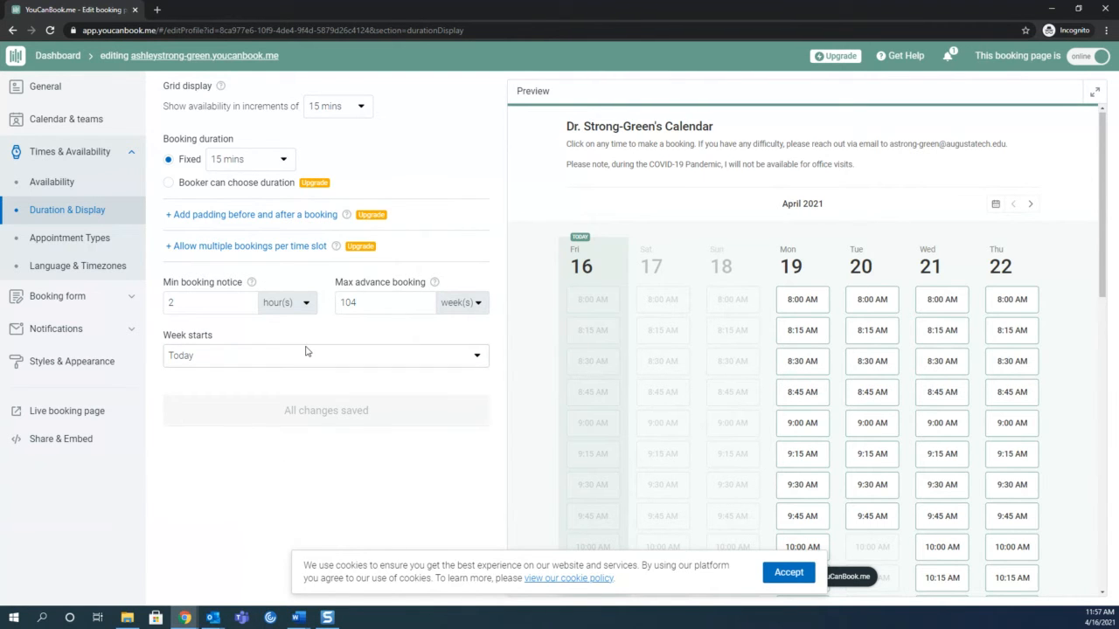
pyautogui.click(105, 249)
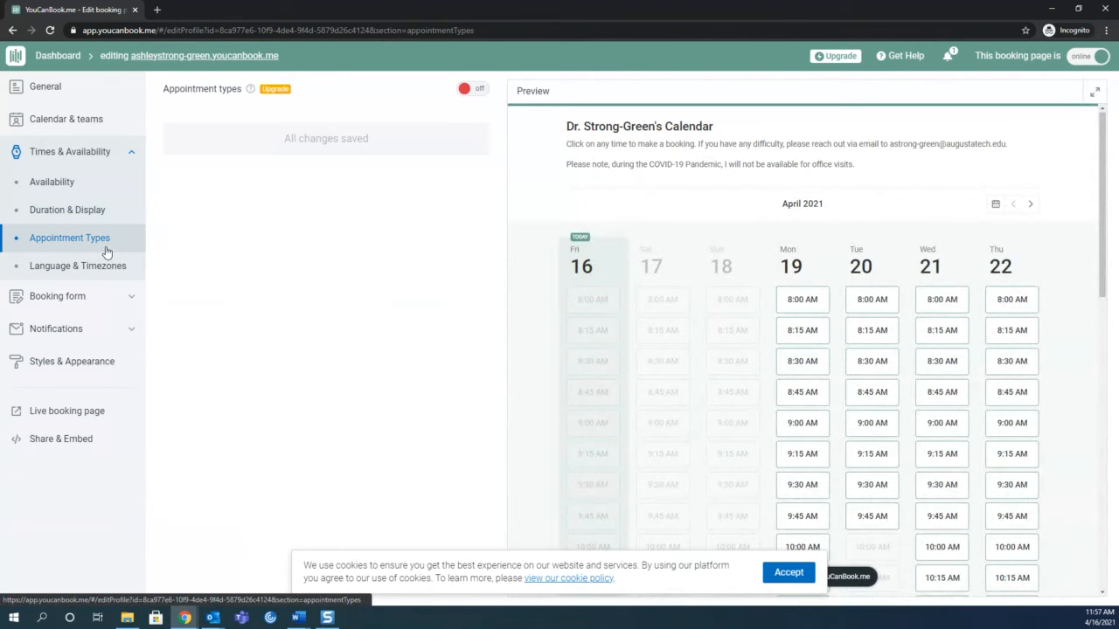
# Step: Set the maximum advance booking in the duration and display settings to 52 weeks and save the changes
pyautogui.click(98, 221)
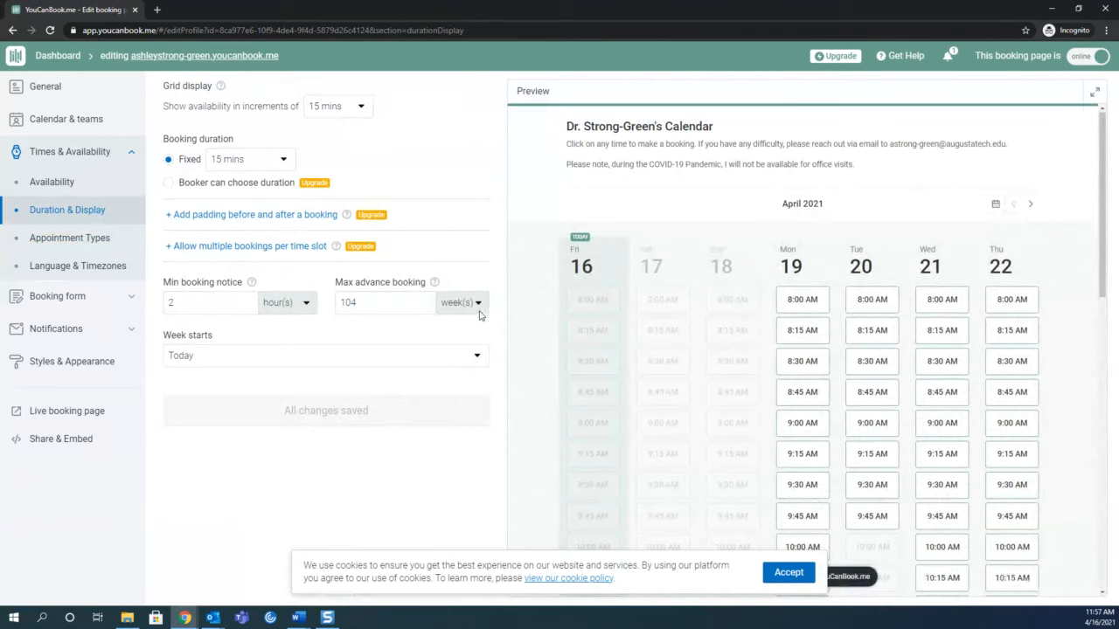
pyautogui.click(417, 305)
pyautogui.click(450, 304)
pyautogui.click(427, 303)
pyautogui.moveTo(424, 306); pyautogui.dragTo(335, 309)
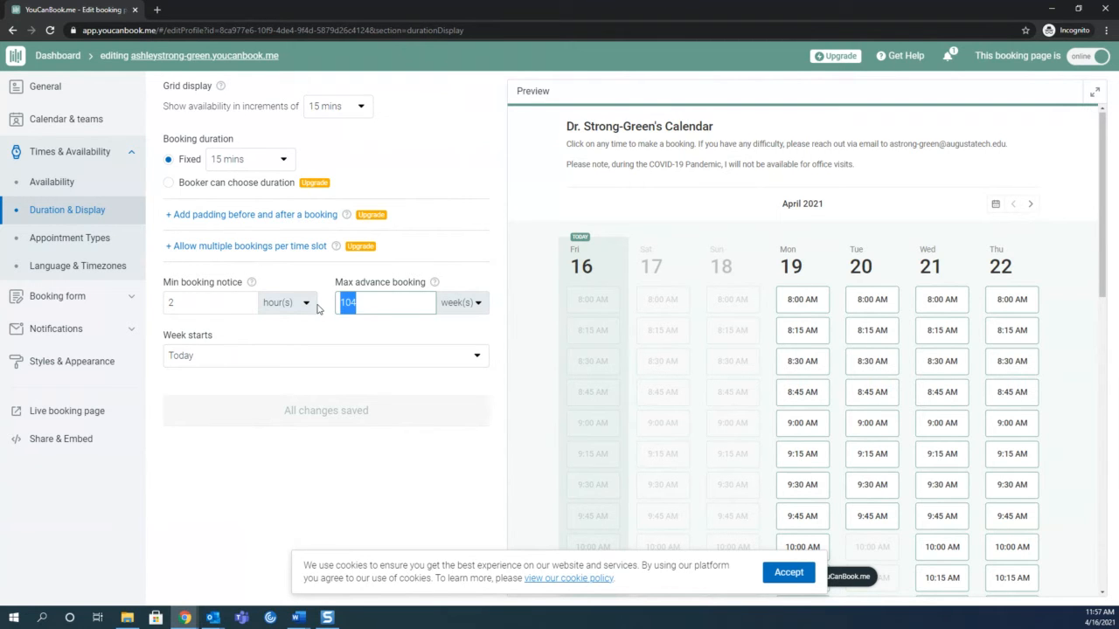
pyautogui.write('52')
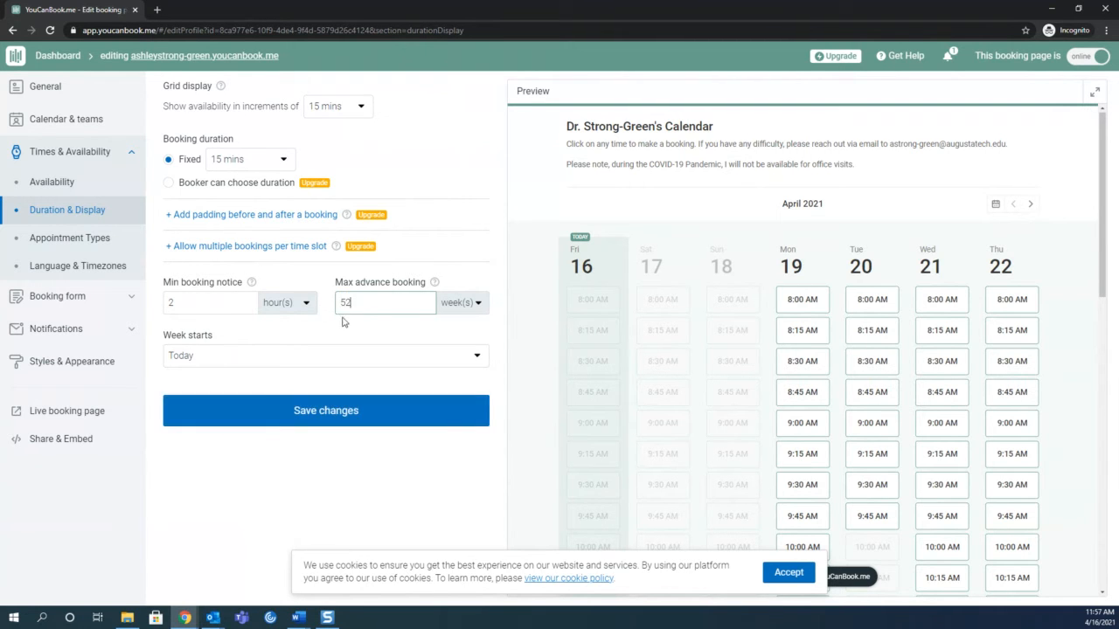
pyautogui.click(348, 411)
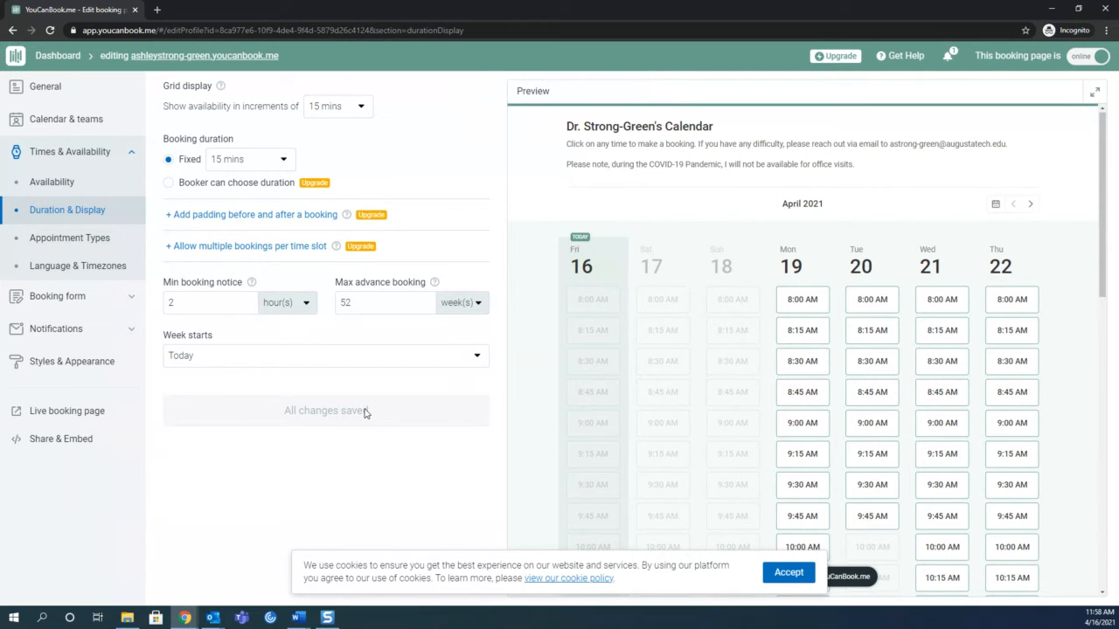
# Step: Review the appointment types, the language and time zone settings, and the booking form's questions and after-booking confirmation message
pyautogui.click(63, 238)
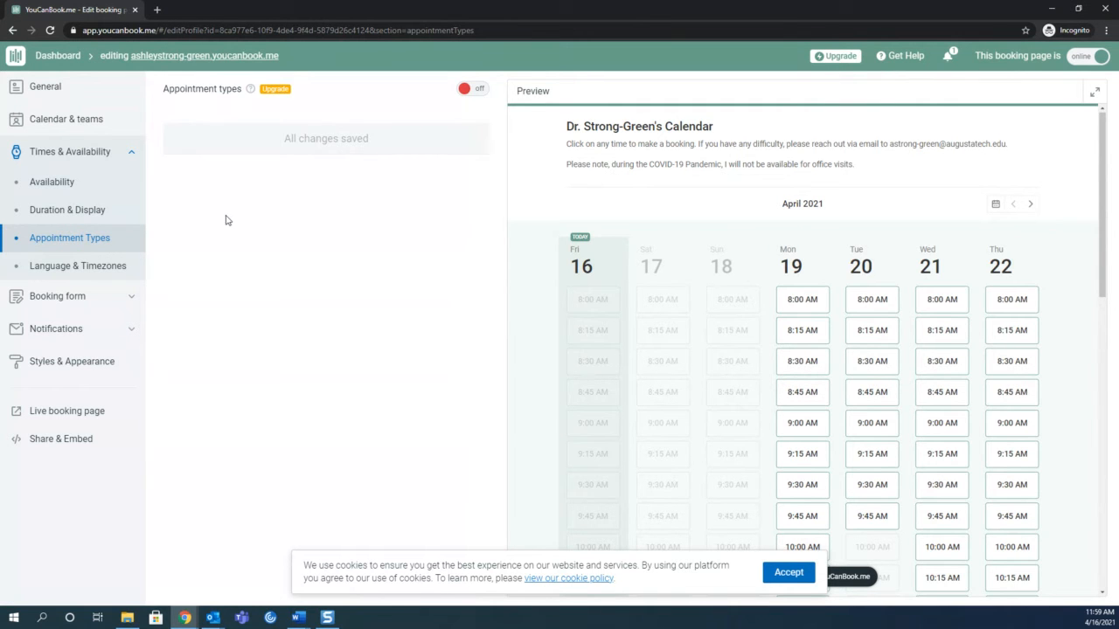
pyautogui.click(120, 272)
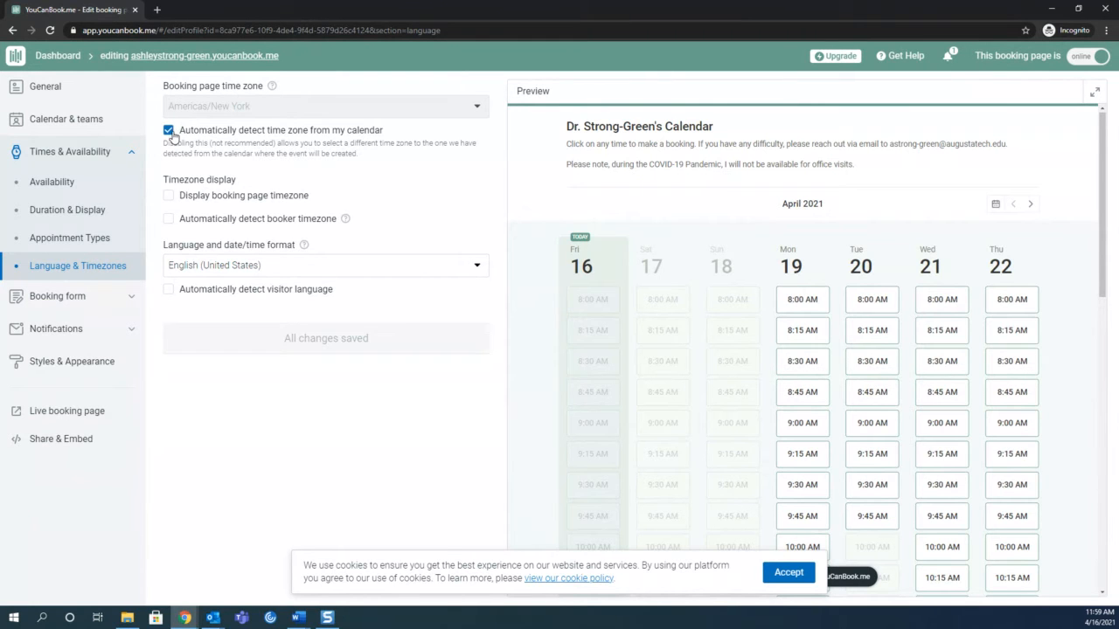
pyautogui.click(95, 312)
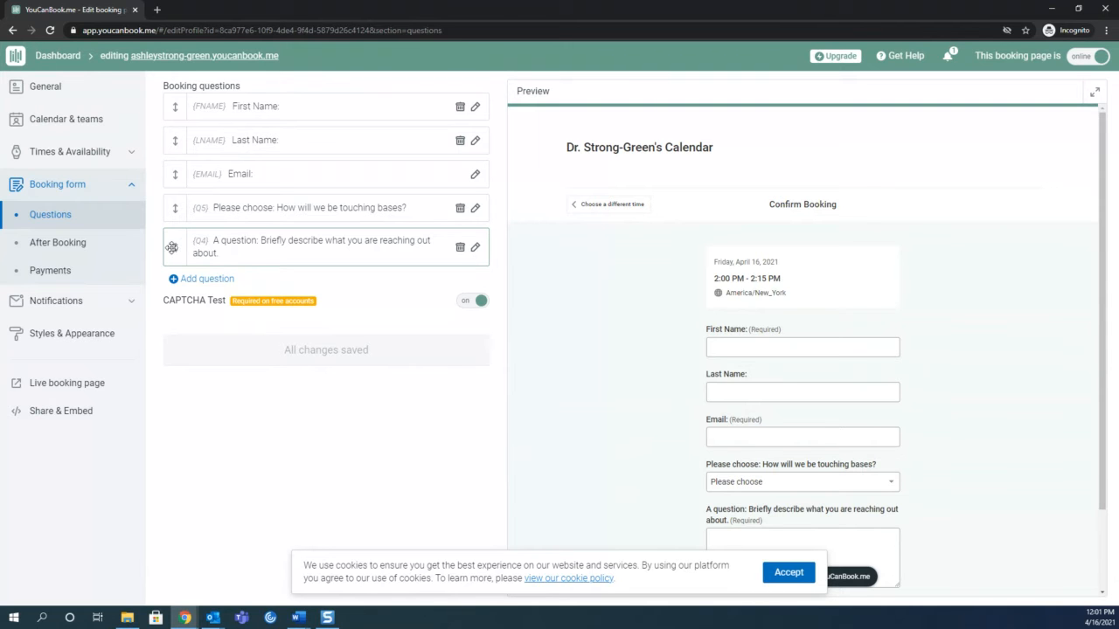
pyautogui.click(98, 247)
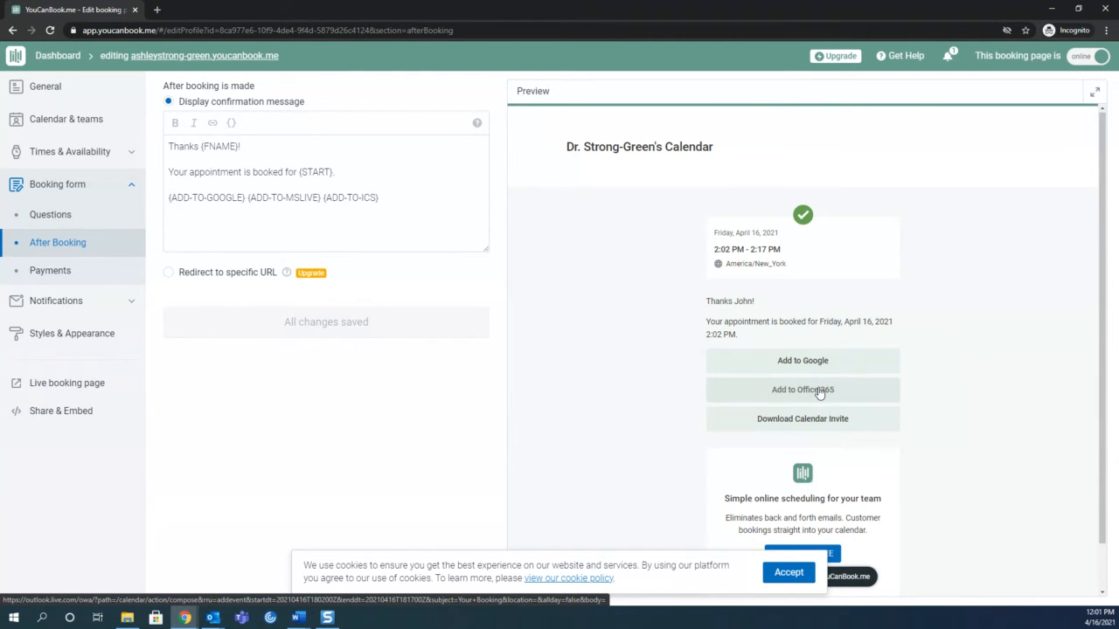
pyautogui.scroll(-1, 826, 393)
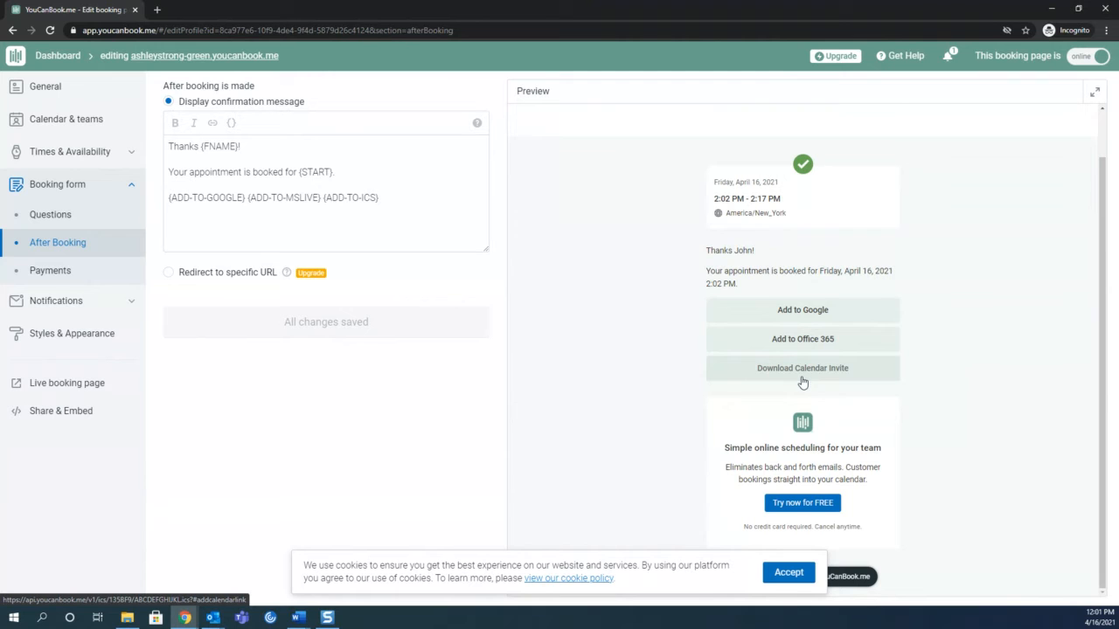
pyautogui.click(403, 210)
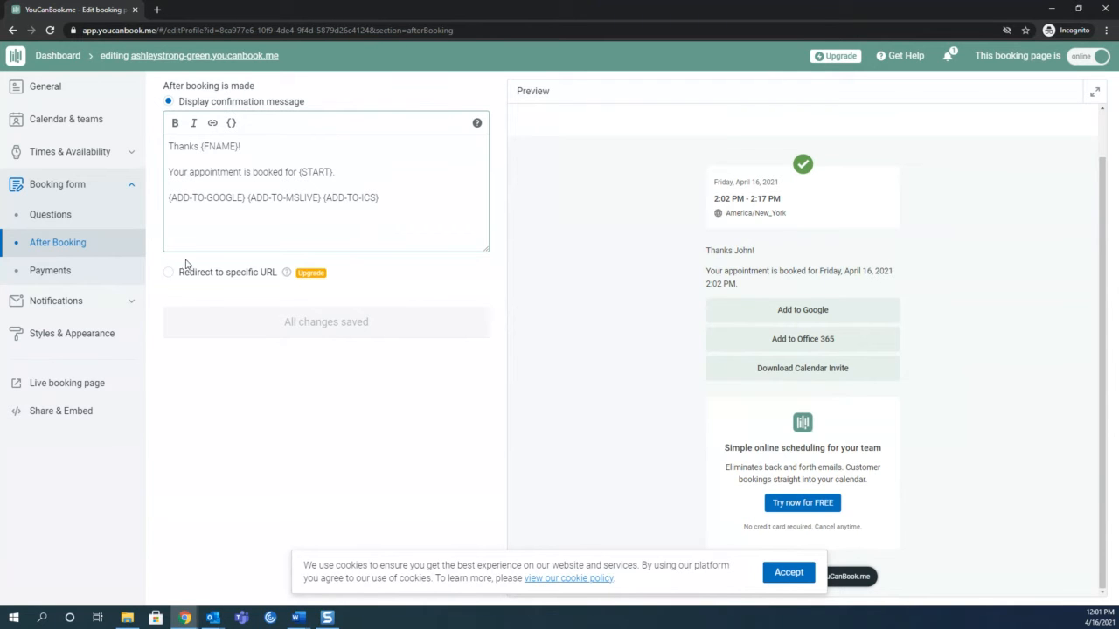
# Step: Examine the notification actions for new, rescheduled and cancelled bookings
pyautogui.click(61, 301)
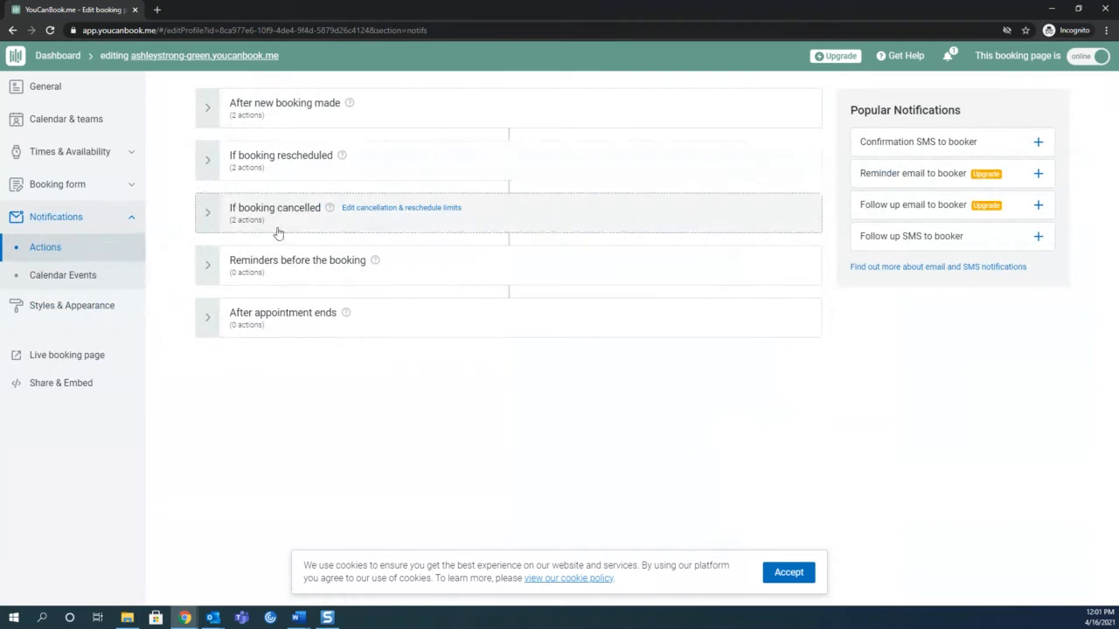
pyautogui.click(277, 113)
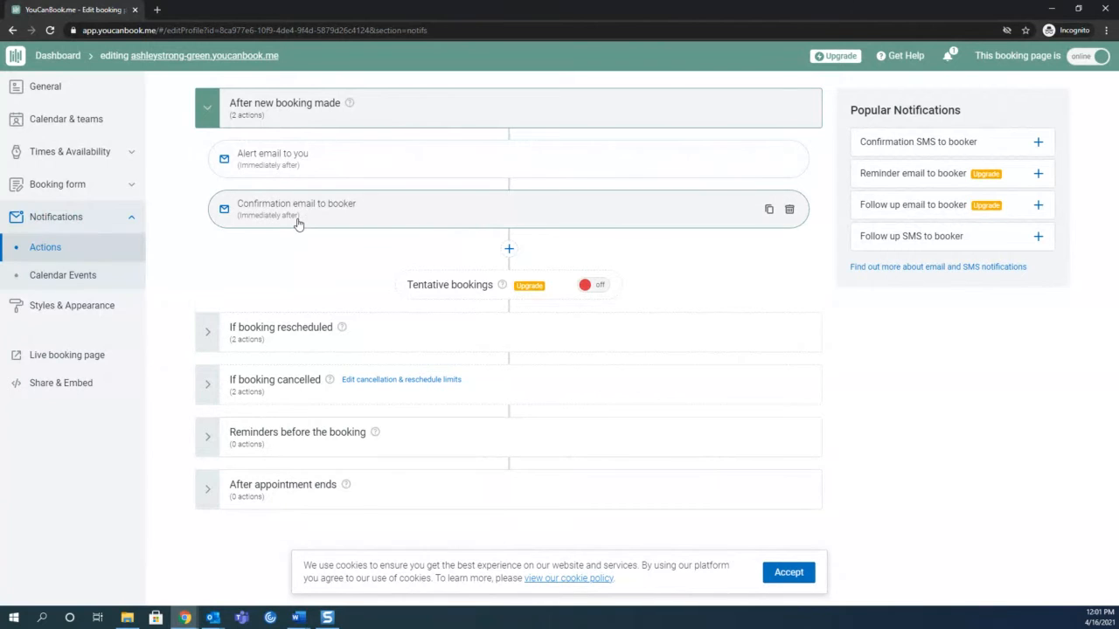
pyautogui.click(290, 330)
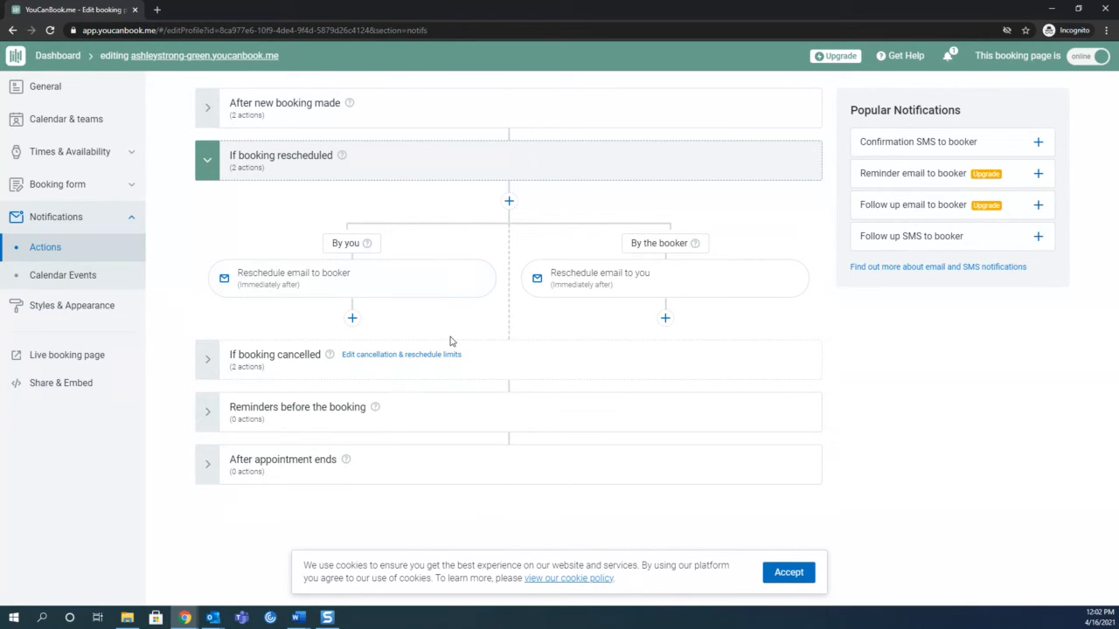
pyautogui.click(298, 358)
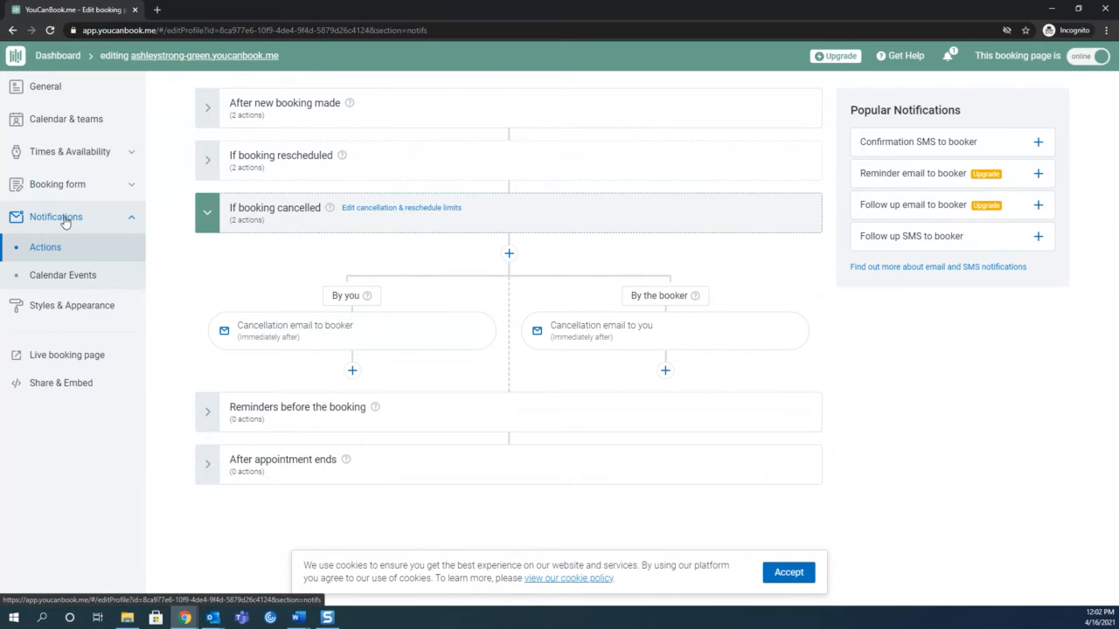
# Step: Review the booking page's styles and appearance, general settings, and linked calendars
pyautogui.click(66, 312)
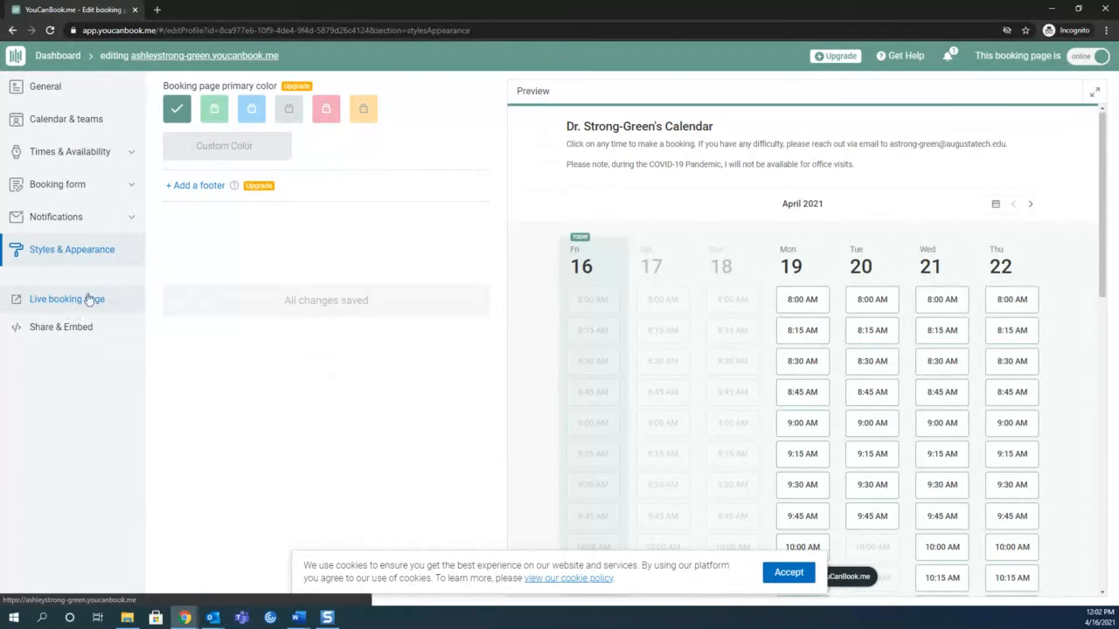
pyautogui.click(70, 96)
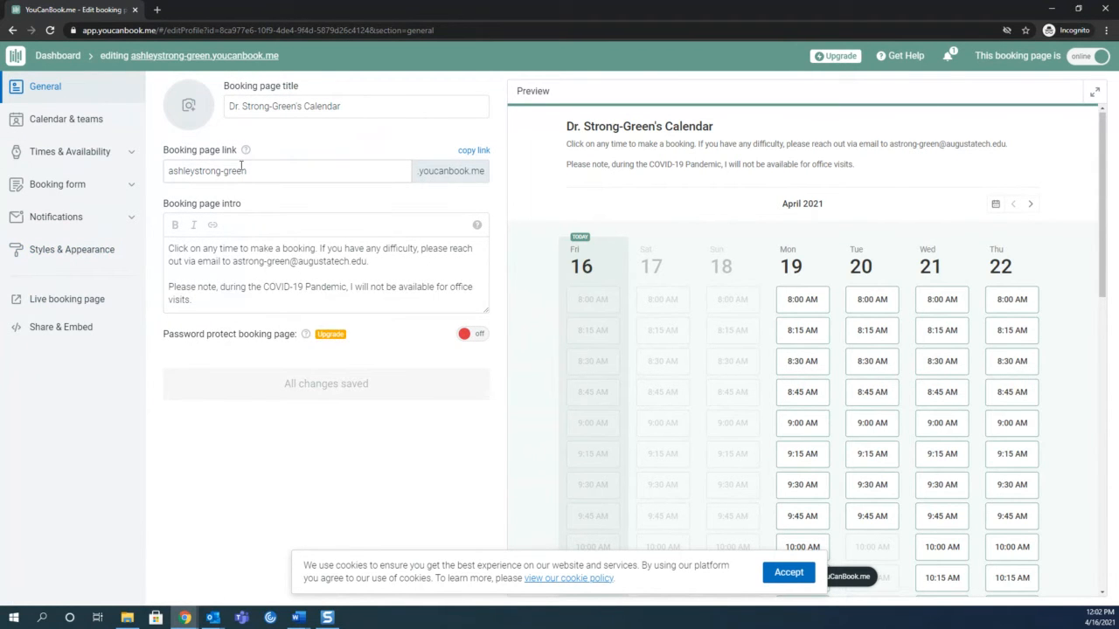
pyautogui.click(88, 118)
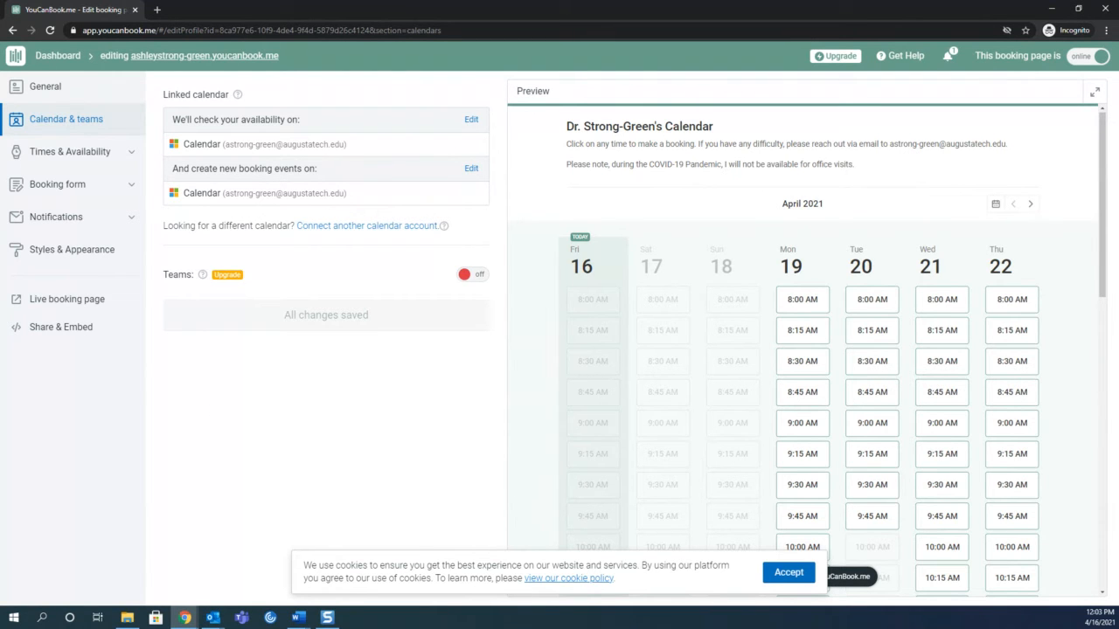
# Step: Switch to the Outlook calendar, maximize its window, and examine the ENGL 1101 class entry on January 6, 2020
pyautogui.click(1052, 9)
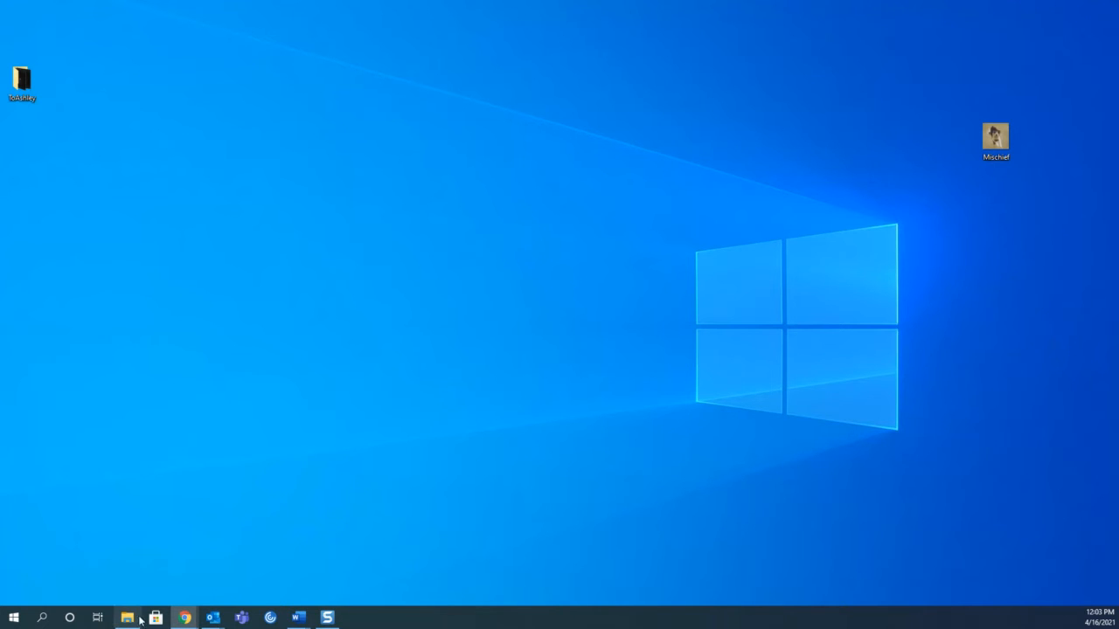
pyautogui.moveTo(186, 619)
pyautogui.moveTo(285, 578)
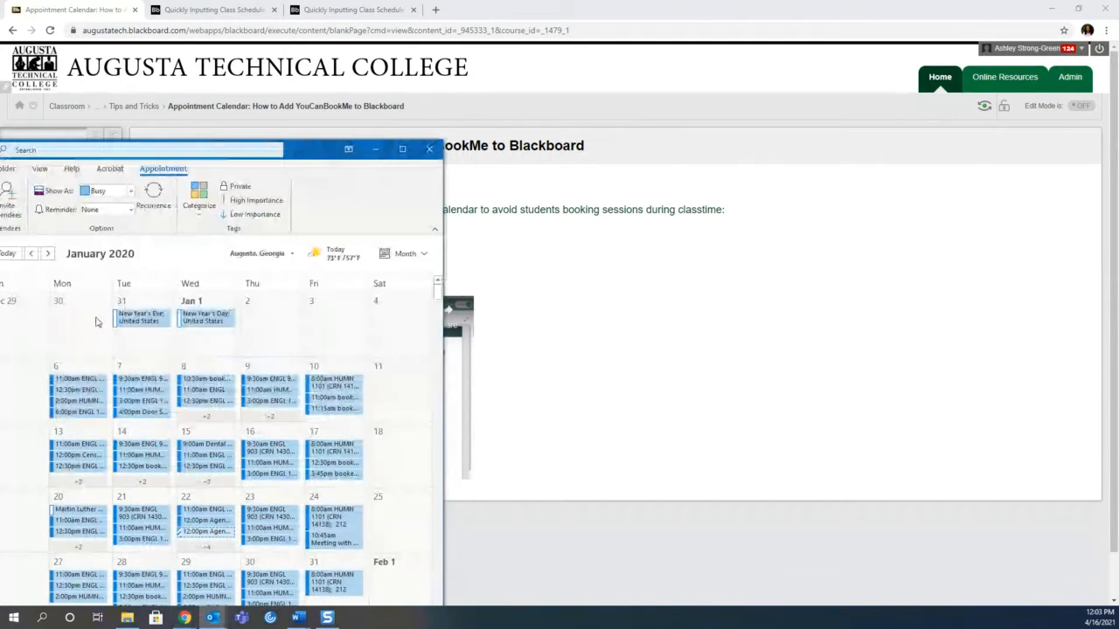
pyautogui.moveTo(322, 154); pyautogui.dragTo(809, 117)
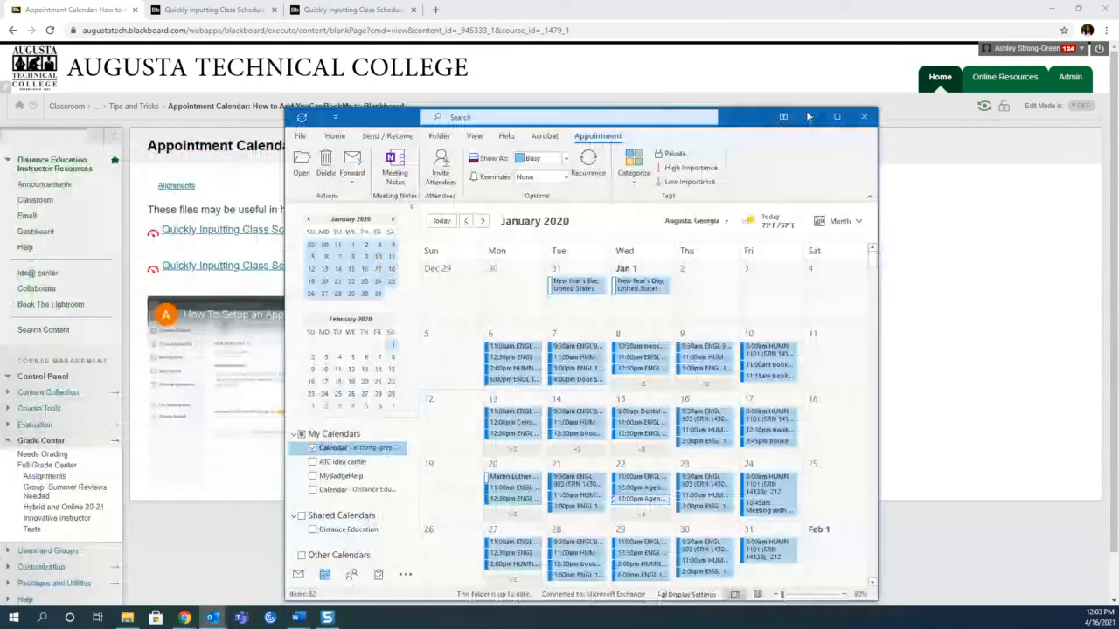
pyautogui.click(836, 117)
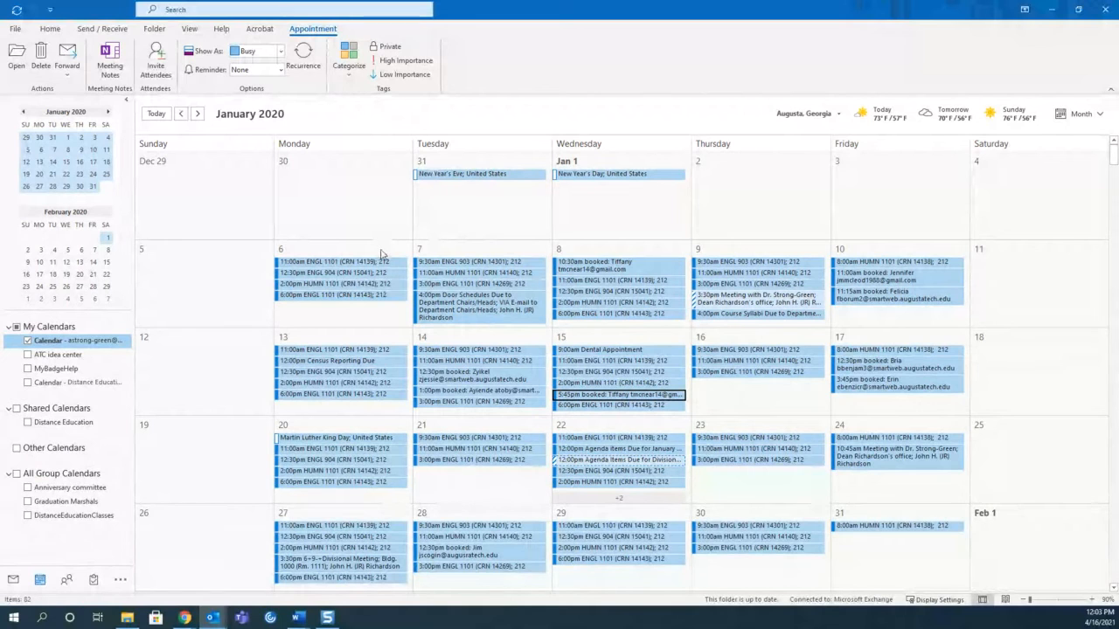
pyautogui.moveTo(380, 262)
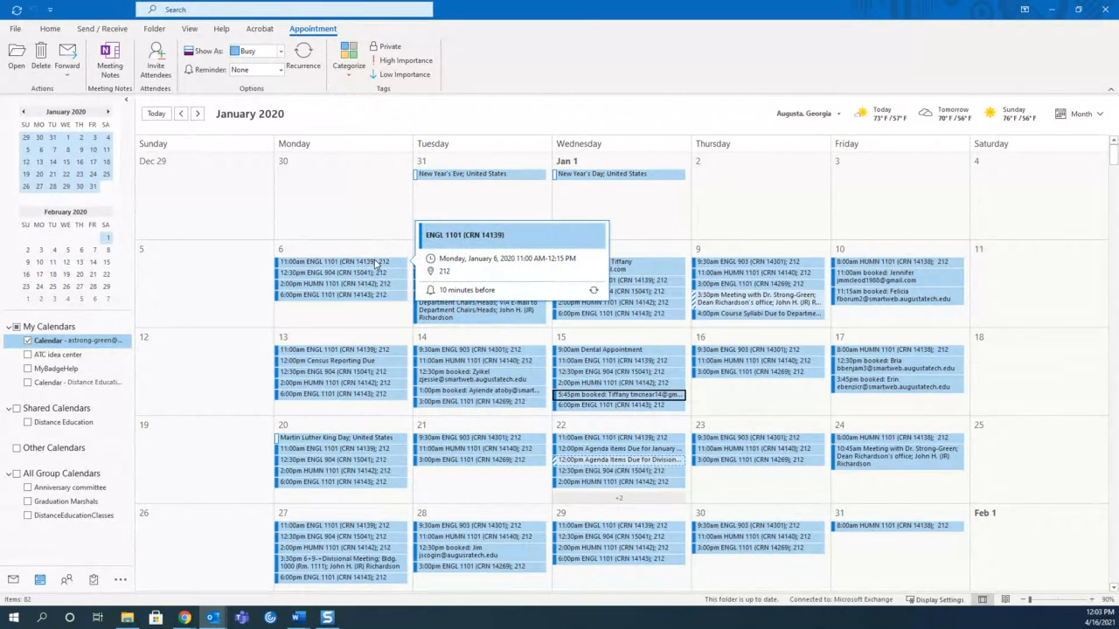
pyautogui.click(1052, 9)
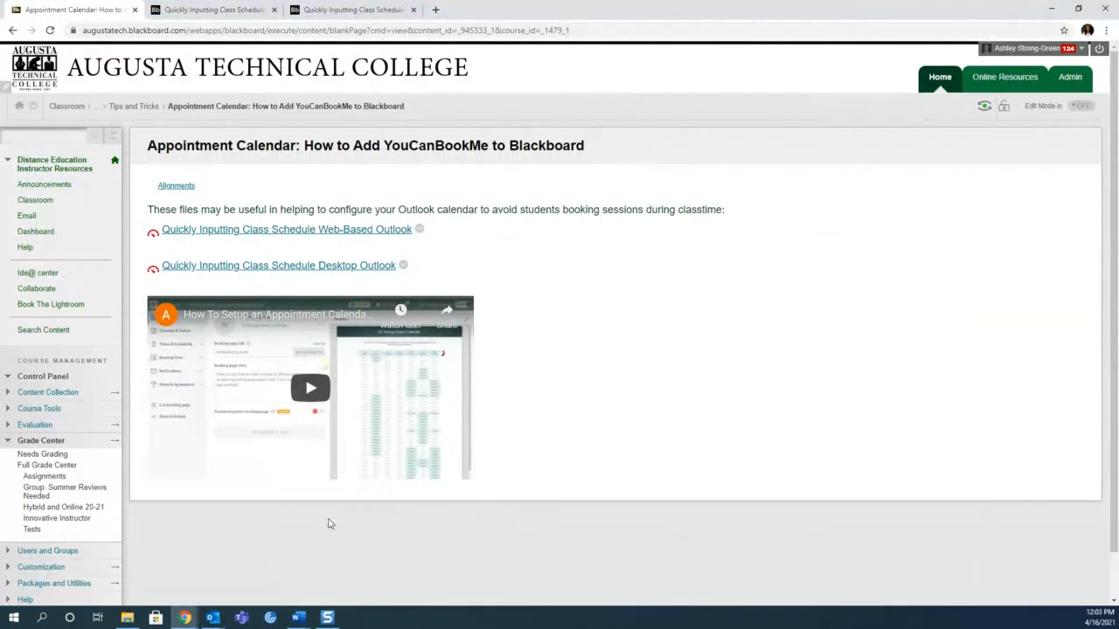
# Step: Return to the Outlook calendar, start a new appointment, and view its recurrence options without applying them
pyautogui.click(214, 622)
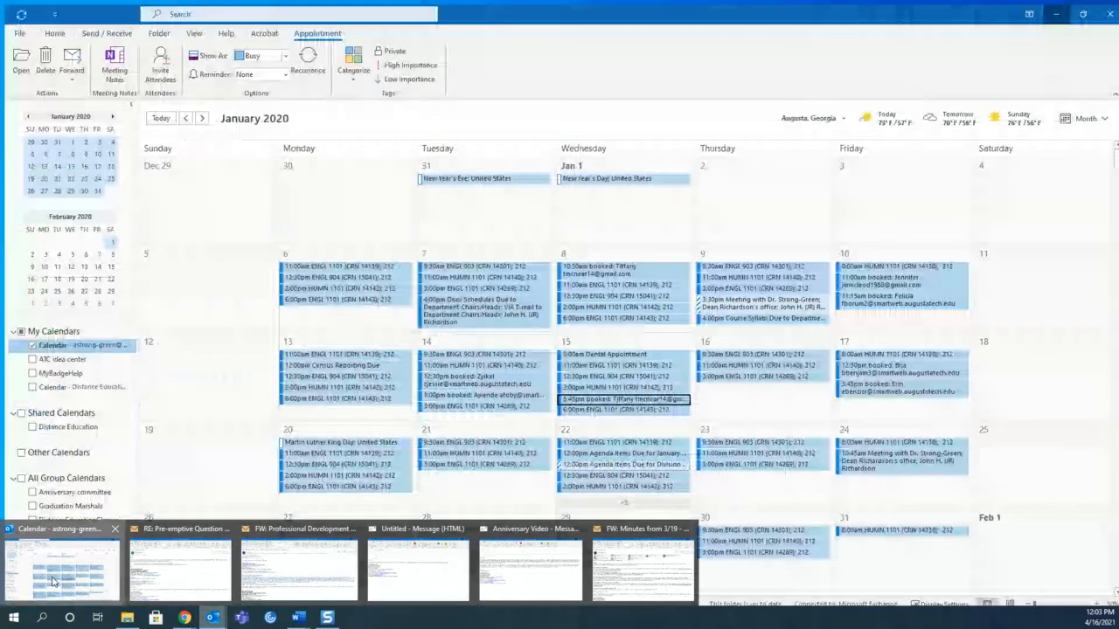
pyautogui.click(61, 563)
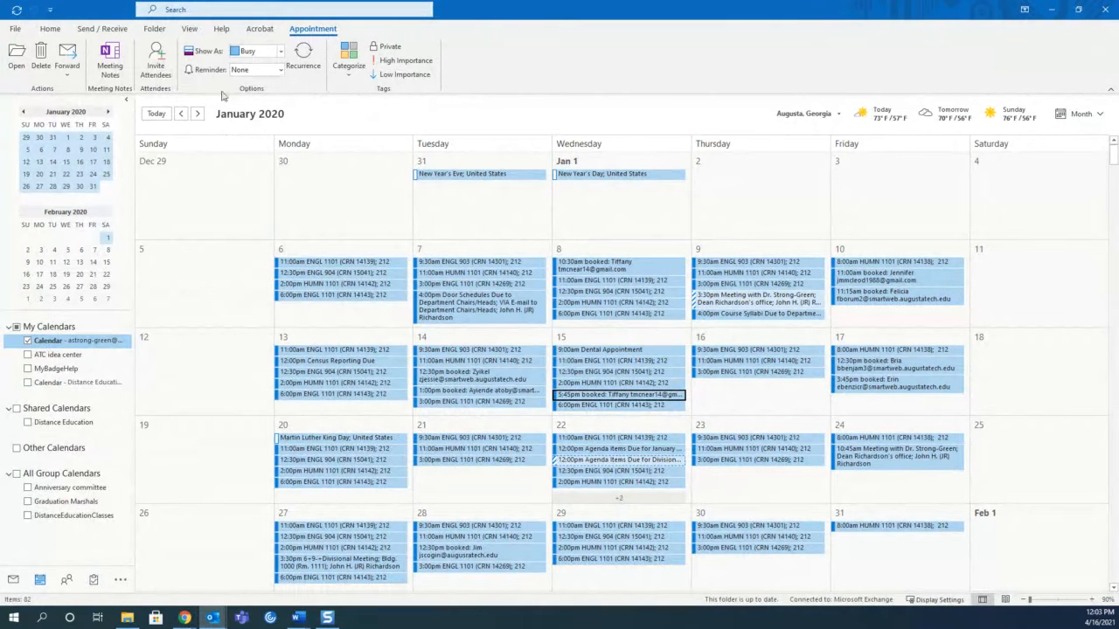
pyautogui.click(50, 28)
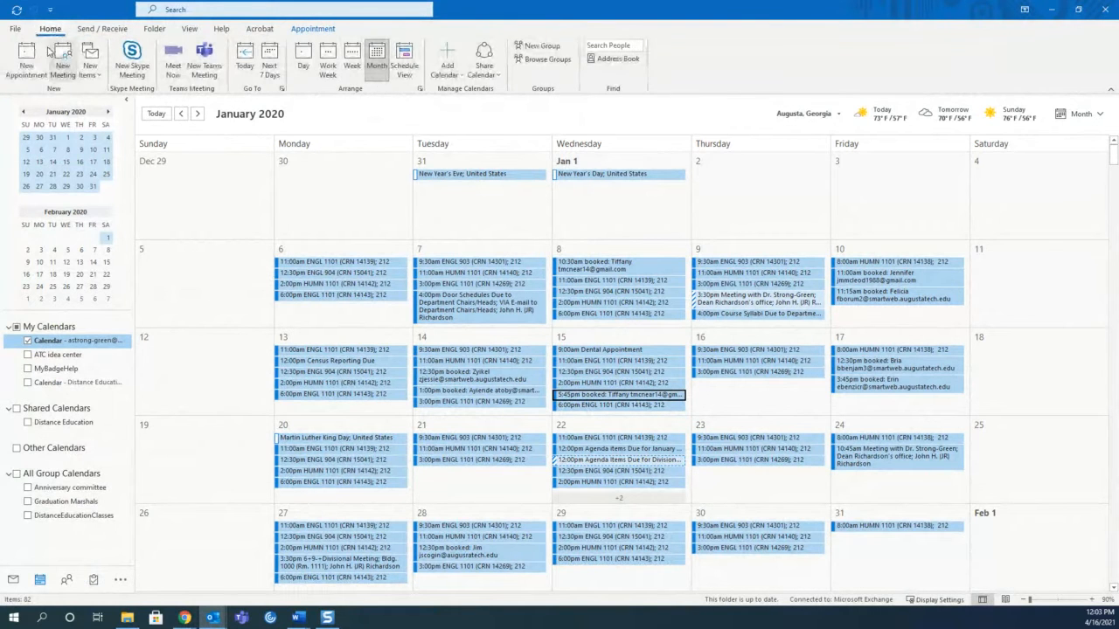
pyautogui.click(27, 56)
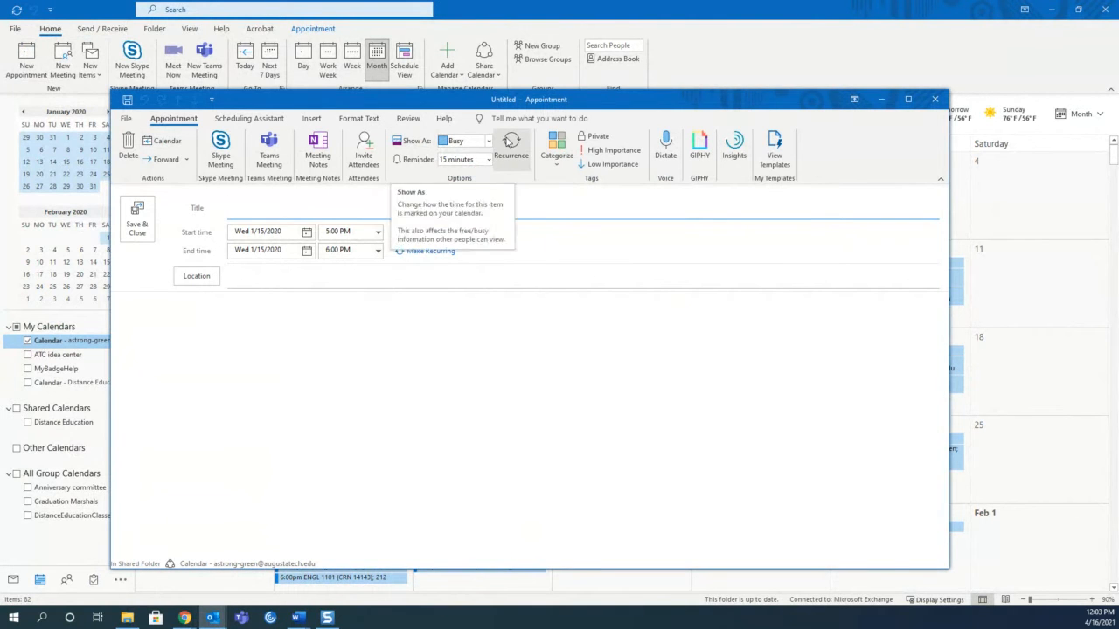
pyautogui.click(509, 144)
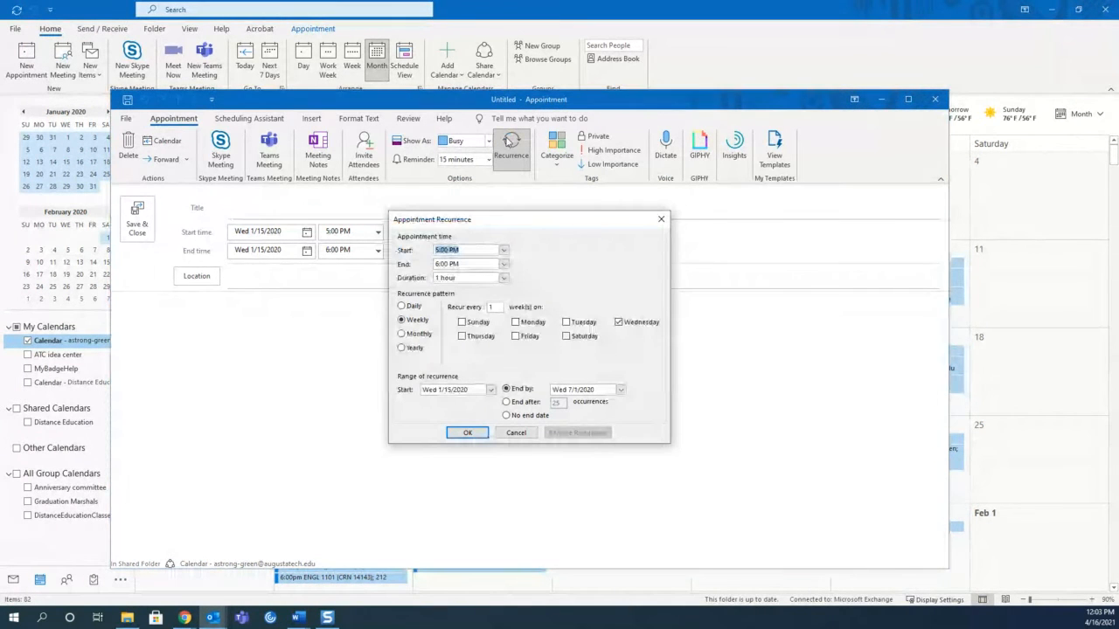
pyautogui.click(516, 432)
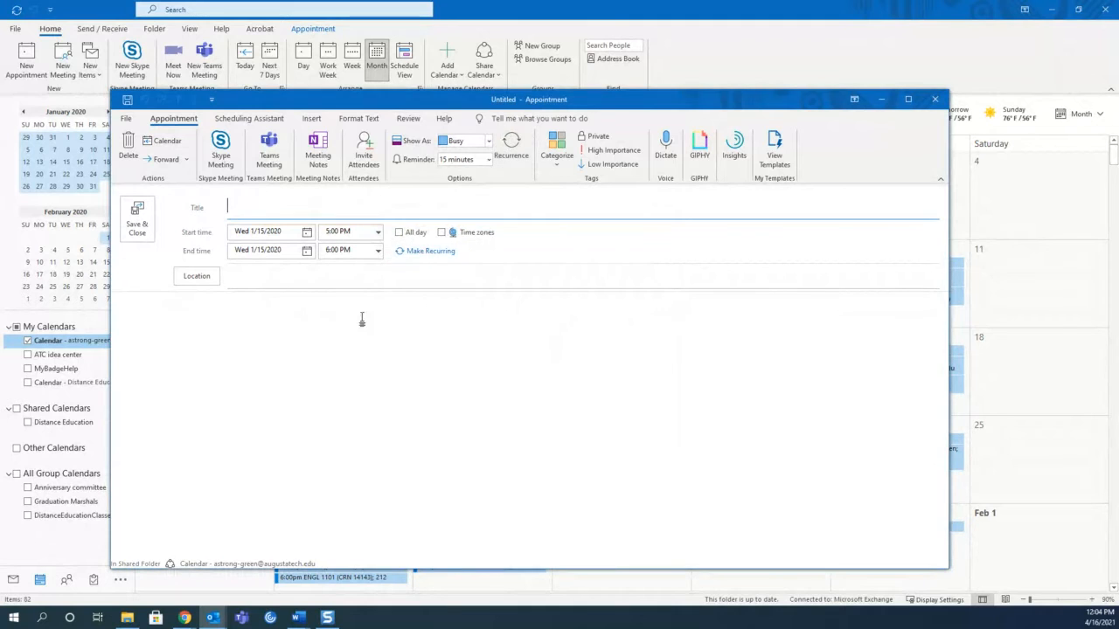
# Step: Title the new appointment ENGL 1101 (CRN 12345) and set its date to Tuesday, January 14, 2020
pyautogui.write('ENG')
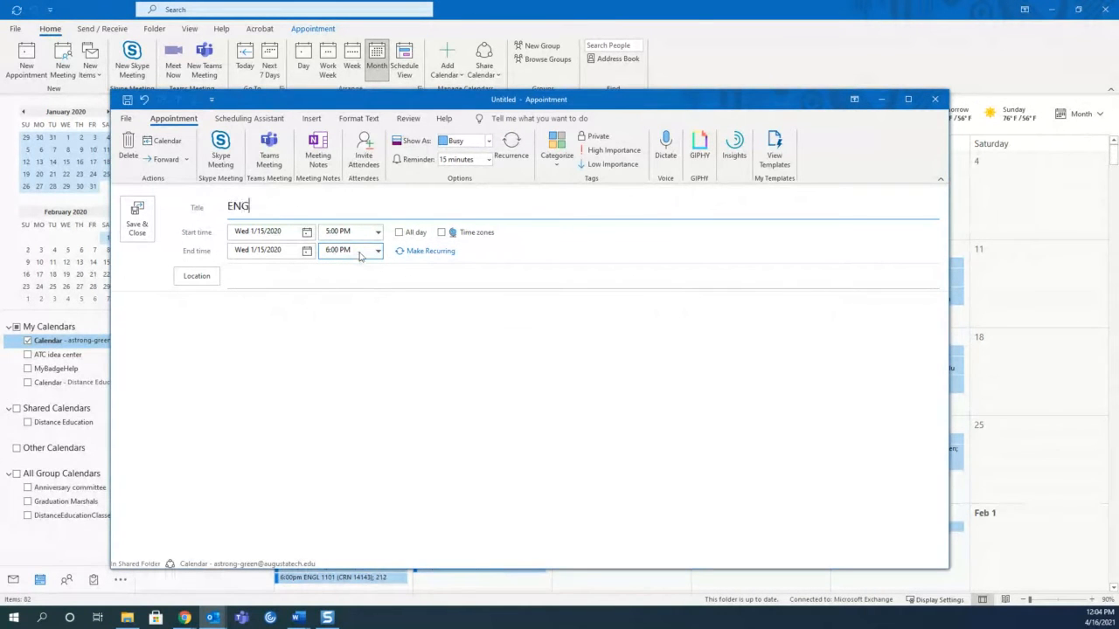
pyautogui.write('L 1101 (CRN12345')
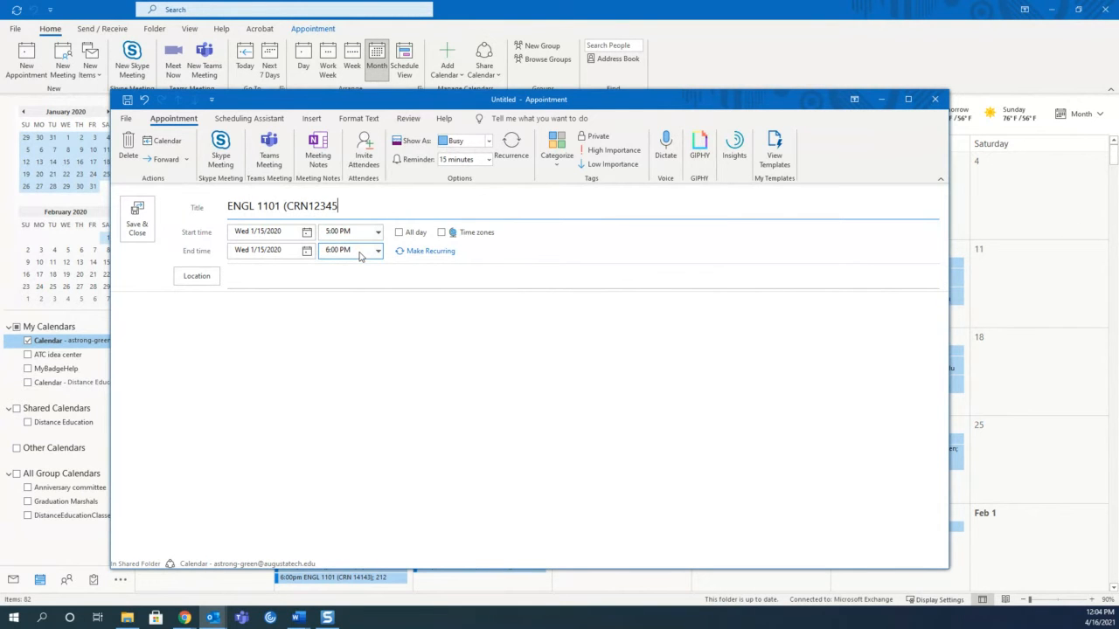
pyautogui.press('Left')
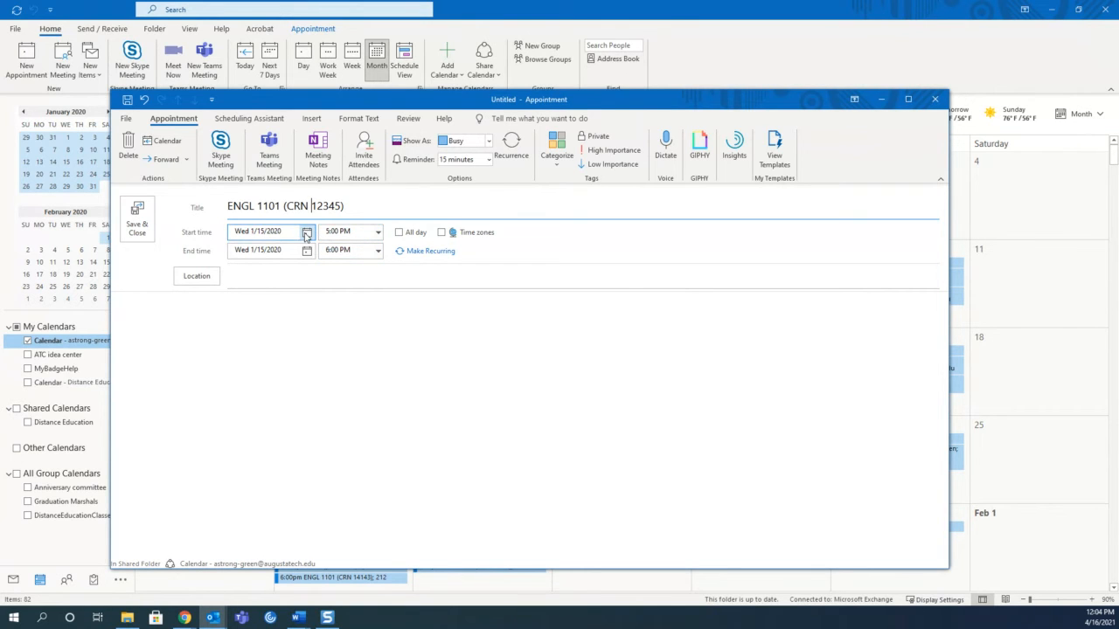
pyautogui.click(307, 231)
pyautogui.click(253, 301)
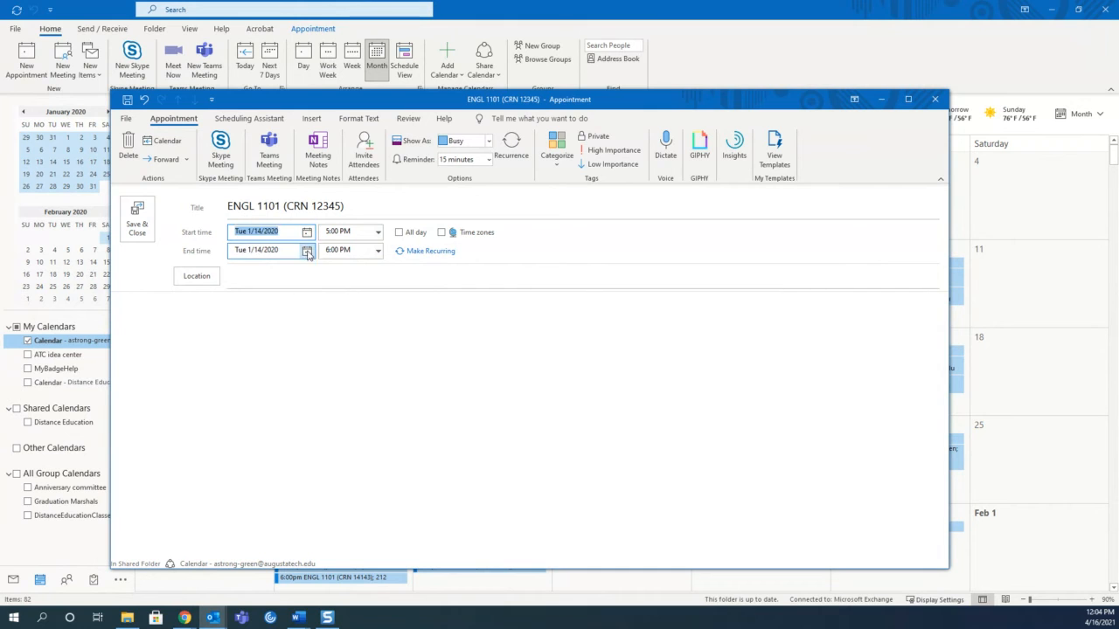
# Step: Set the appointment's start time to 2:00 PM
pyautogui.click(377, 233)
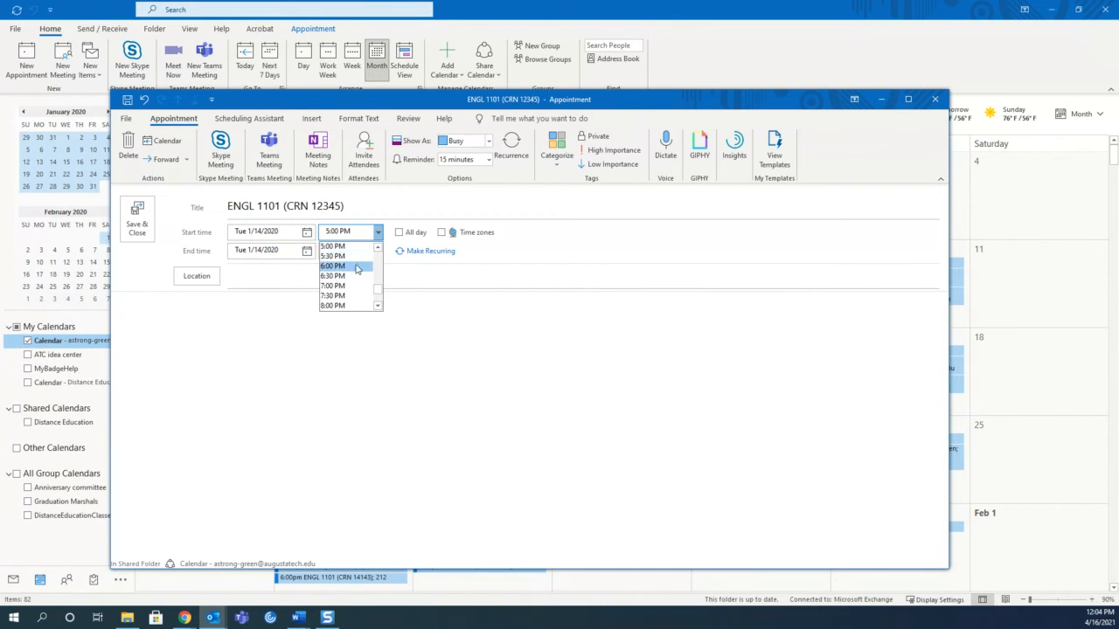
pyautogui.click(379, 248)
pyautogui.click(379, 248)
pyautogui.click(379, 248)
pyautogui.click(379, 248)
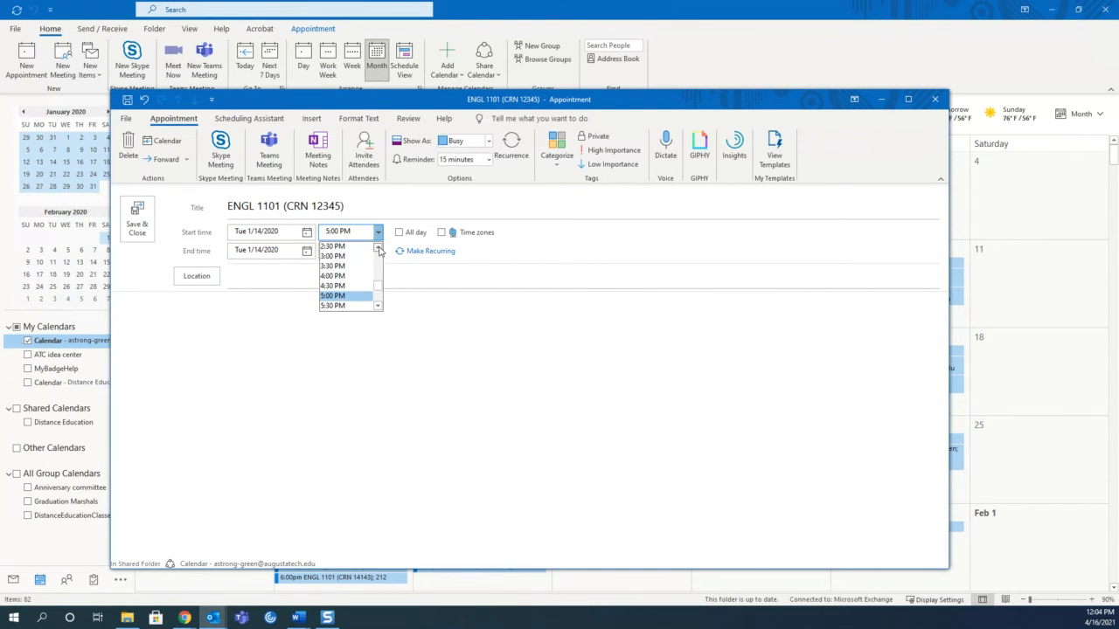
pyautogui.click(377, 249)
pyautogui.click(365, 247)
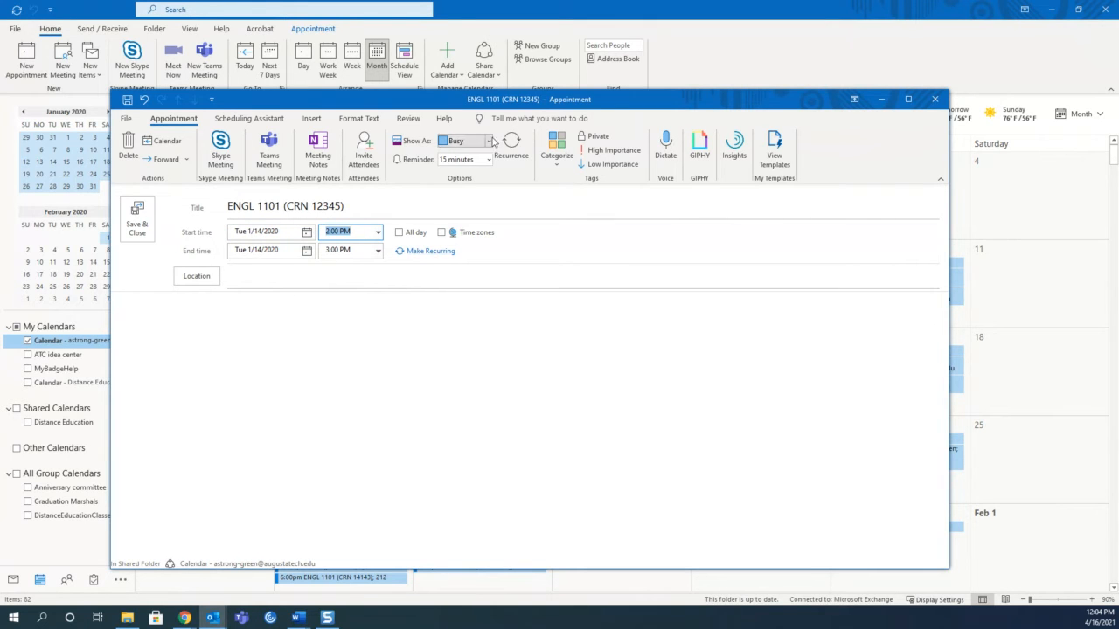
# Step: Make the appointment recur weekly on Tuesday and Thursday, with the recurrence range starting Monday, January 11, 2021
pyautogui.click(515, 157)
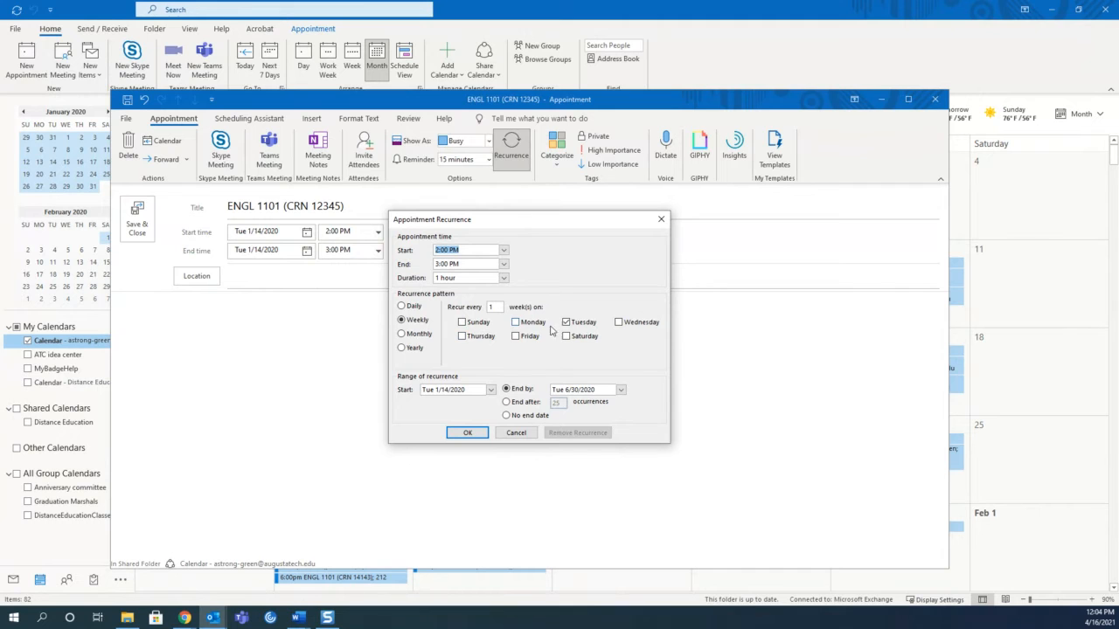
pyautogui.click(481, 337)
pyautogui.click(490, 390)
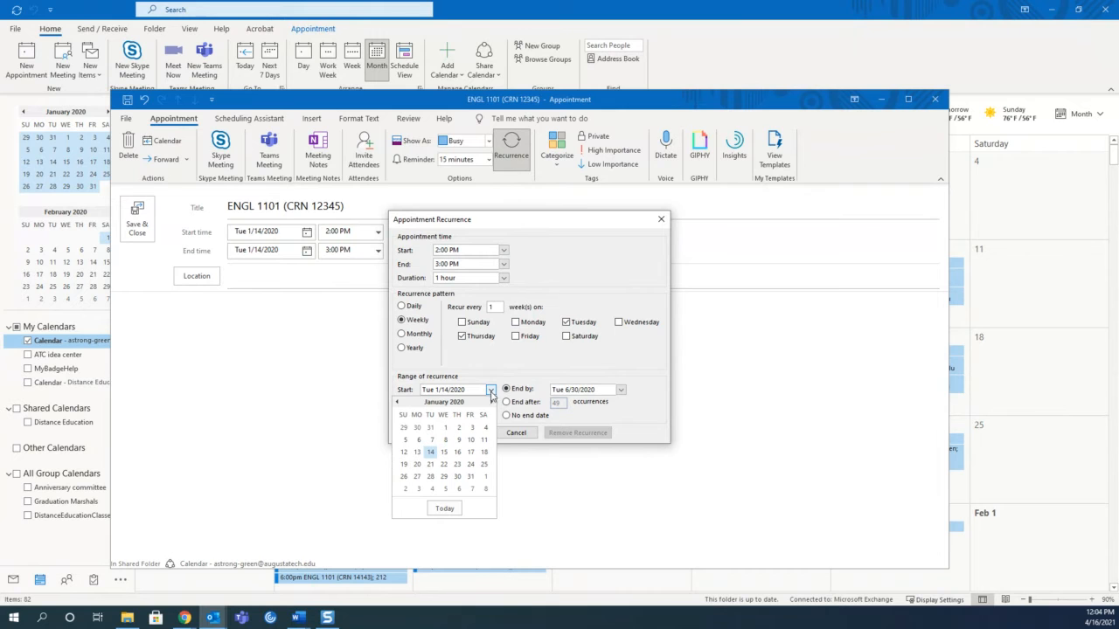
pyautogui.click(493, 402)
pyautogui.click(493, 402)
pyautogui.click(493, 402)
pyautogui.click(493, 402)
pyautogui.click(493, 402)
pyautogui.click(493, 402)
pyautogui.click(493, 402)
pyautogui.click(493, 402)
pyautogui.click(493, 402)
pyautogui.click(493, 402)
pyautogui.click(492, 402)
pyautogui.click(493, 403)
pyautogui.click(493, 402)
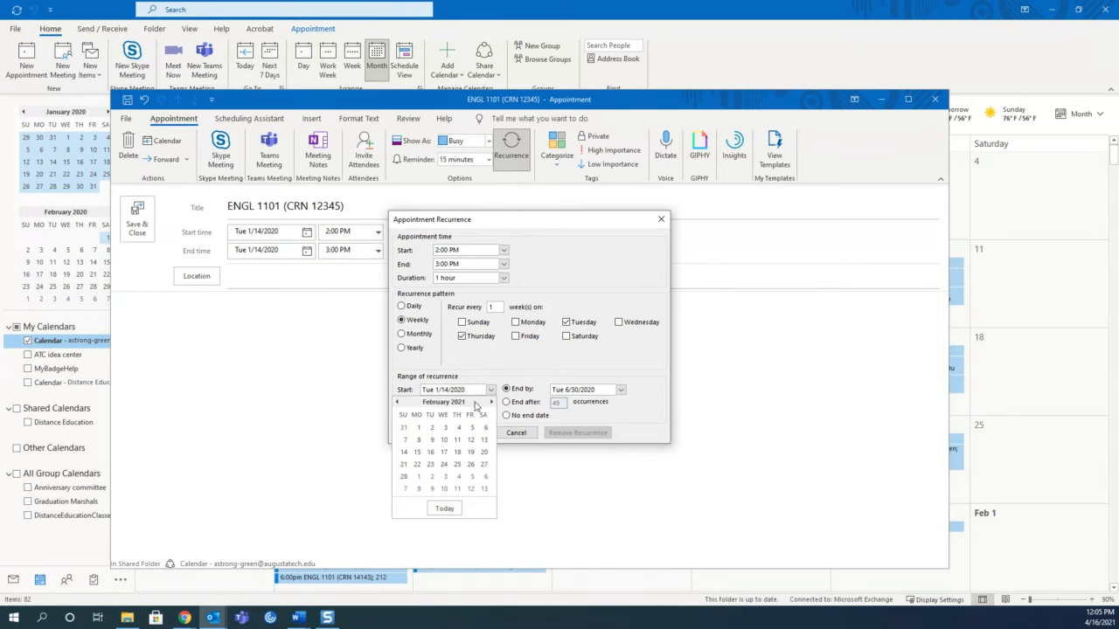
pyautogui.click(398, 403)
pyautogui.click(417, 451)
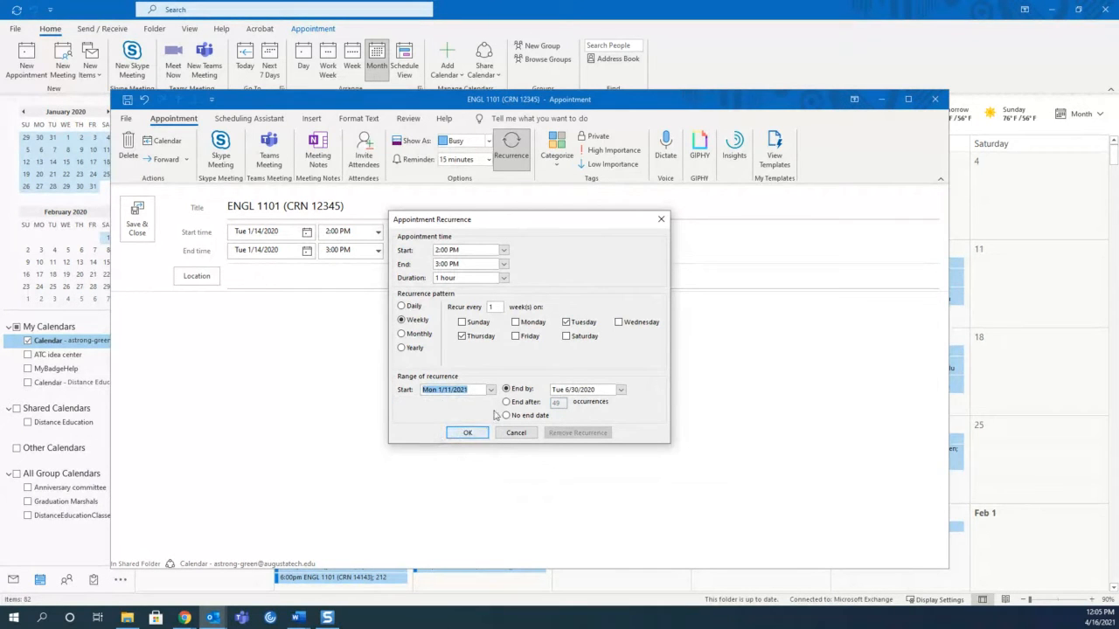
# Step: Set the recurrence to end by May 6, 2021, apply it, and save and close the appointment series
pyautogui.click(621, 389)
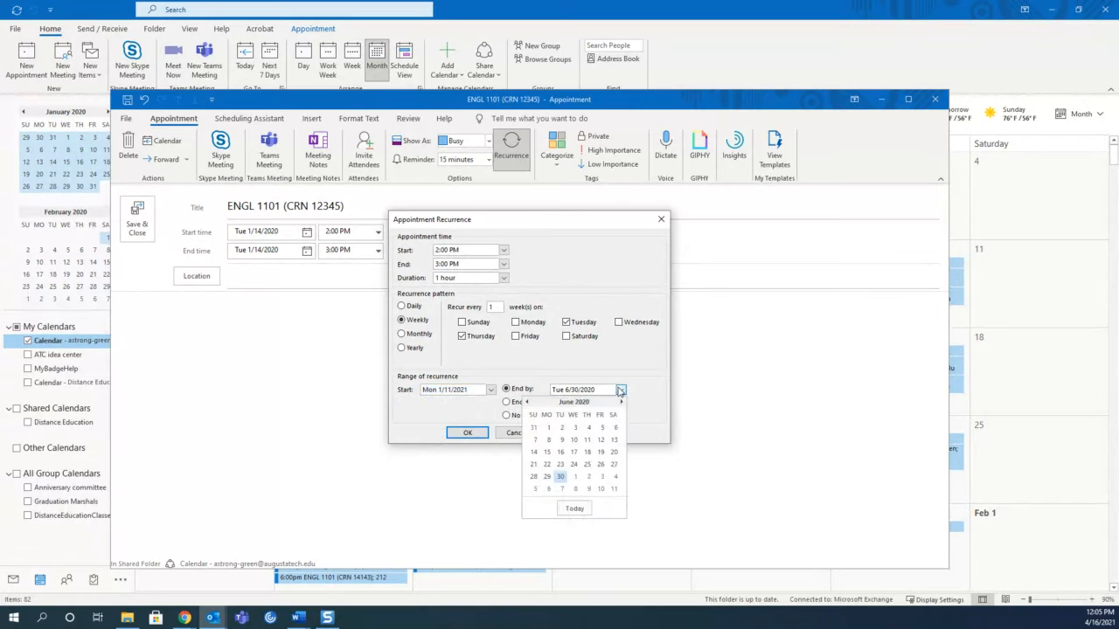
pyautogui.click(622, 402)
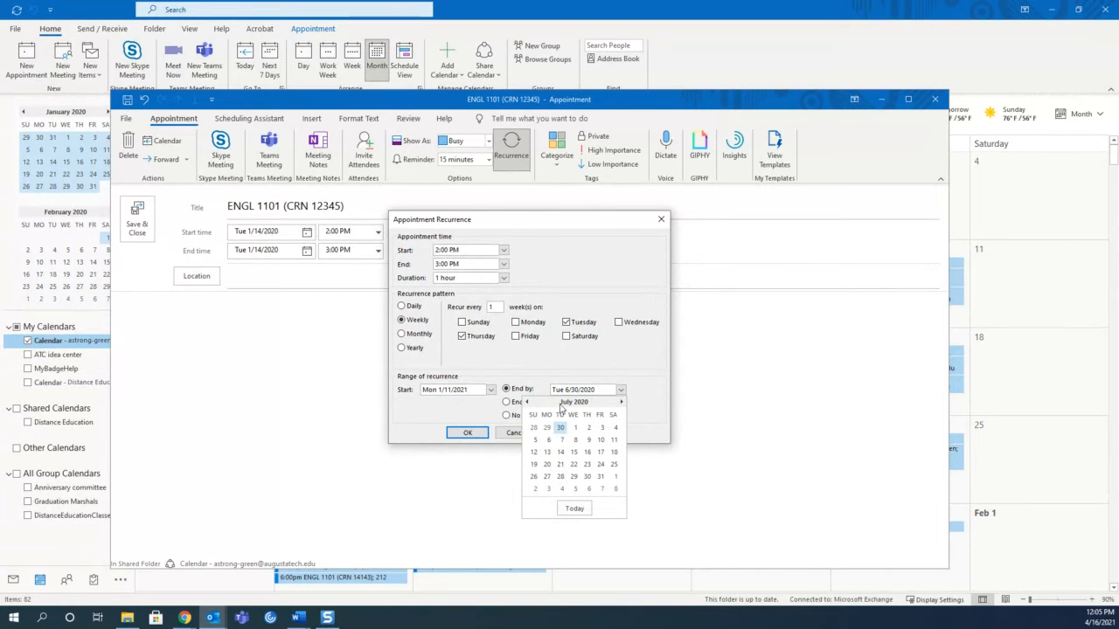
pyautogui.click(623, 403)
pyautogui.click(622, 403)
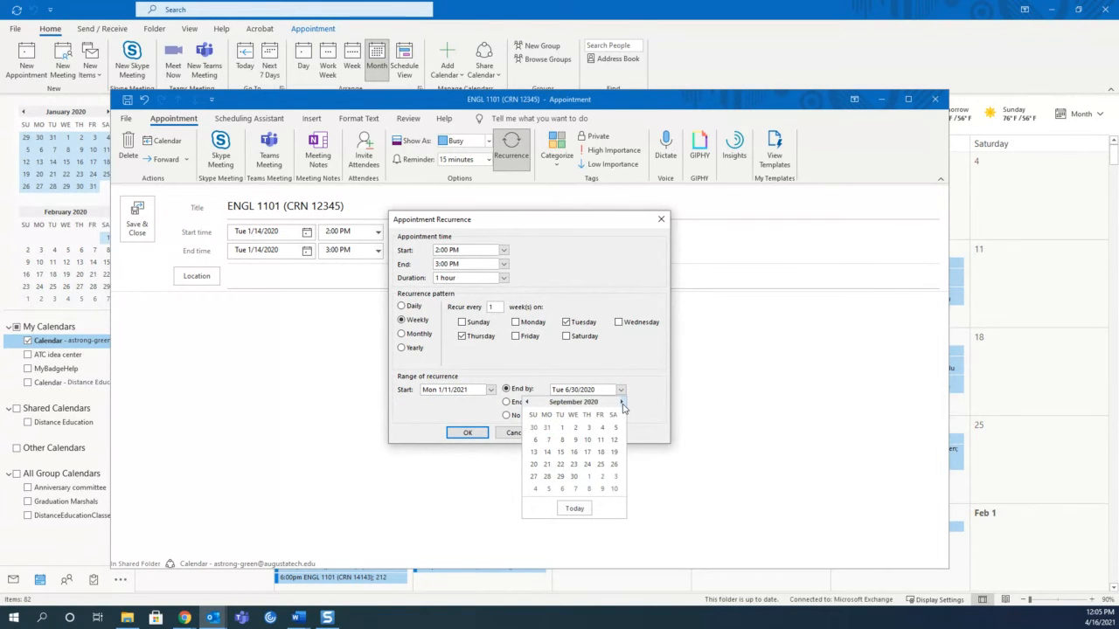
pyautogui.click(623, 403)
pyautogui.click(623, 403)
pyautogui.click(622, 403)
pyautogui.click(623, 403)
pyautogui.click(623, 403)
pyautogui.click(622, 403)
pyautogui.click(622, 403)
pyautogui.click(622, 403)
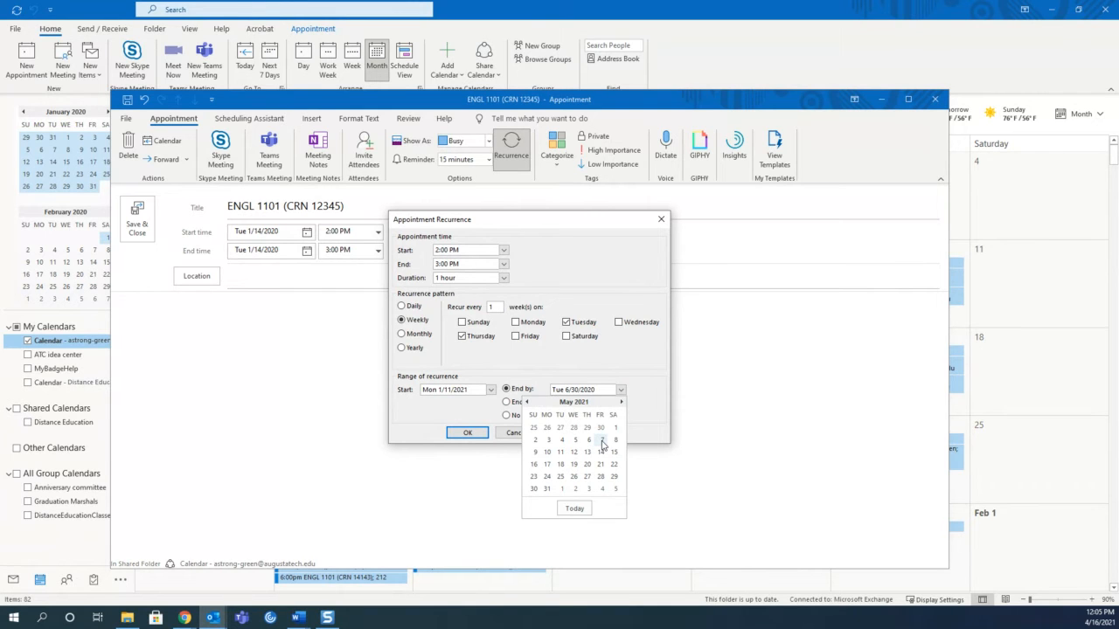
pyautogui.click(602, 439)
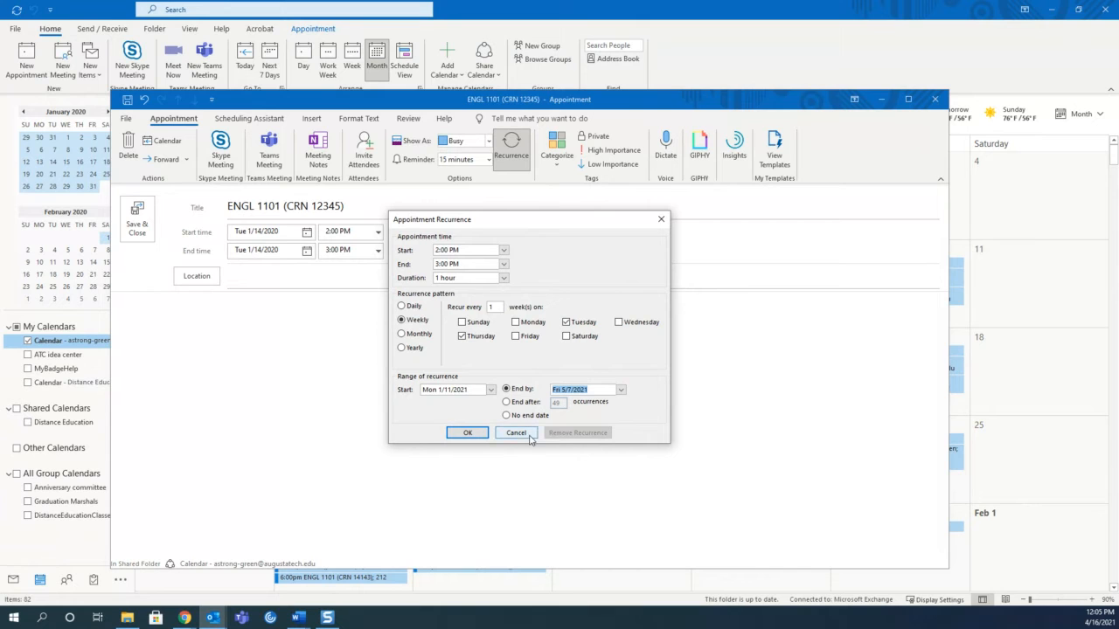
pyautogui.click(620, 390)
pyautogui.click(590, 446)
pyautogui.click(480, 437)
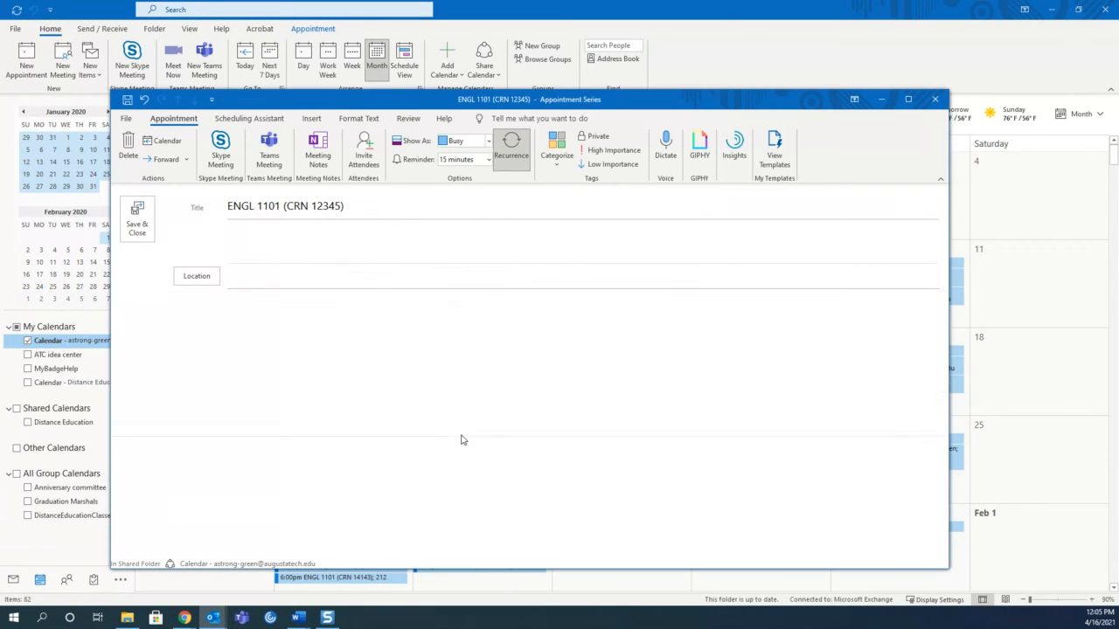
pyautogui.click(934, 98)
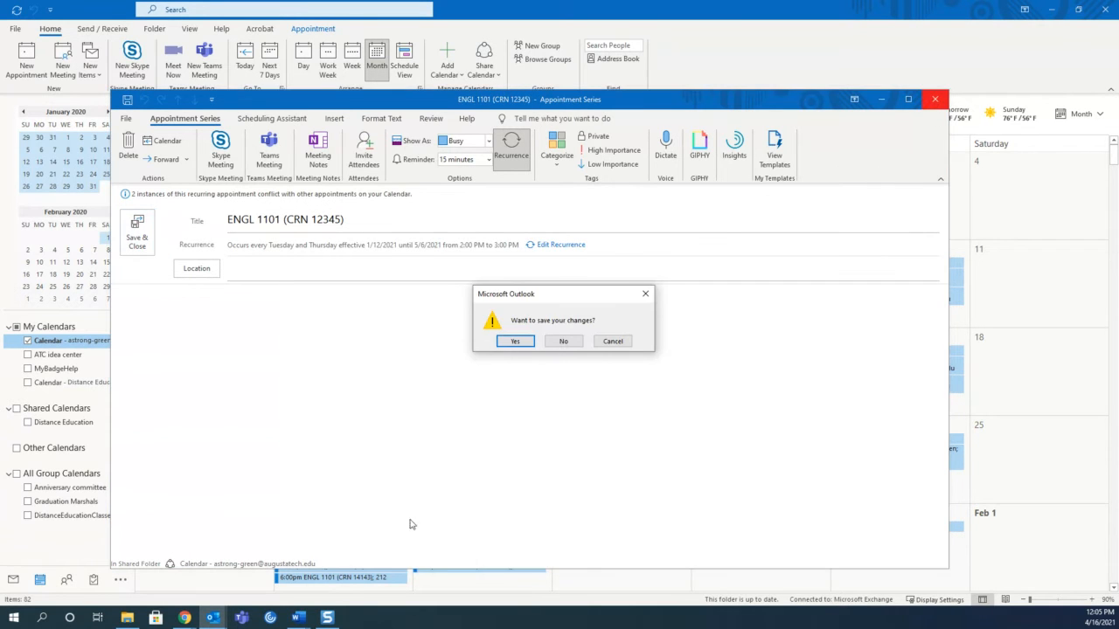
pyautogui.click(515, 342)
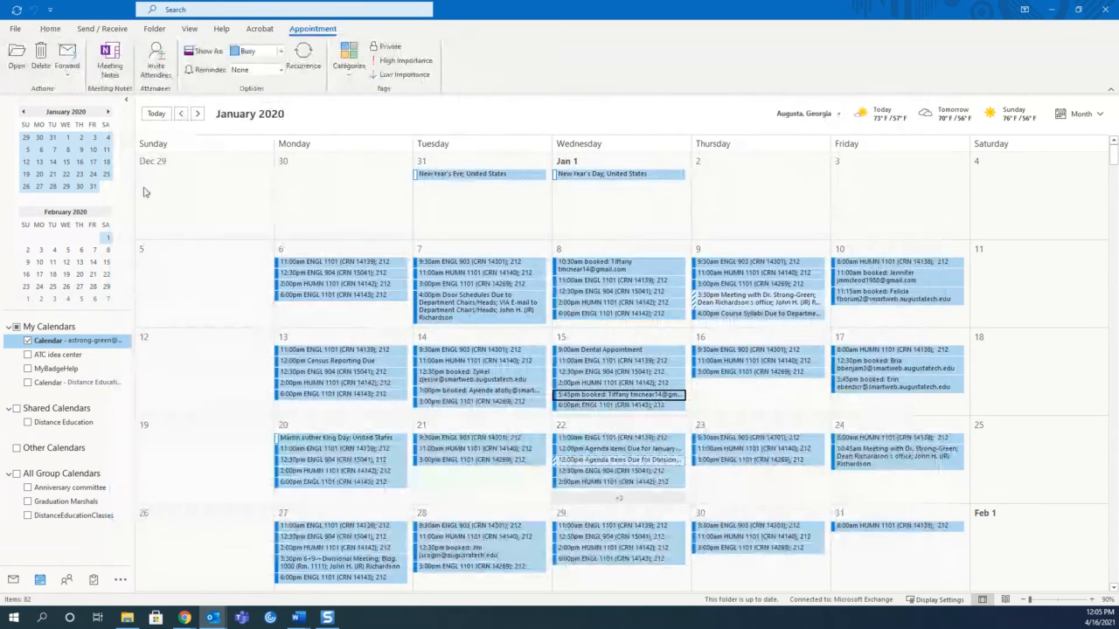
# Step: Examine the recurring ENGL 1101 (CRN 12345) entries in the calendar, advancing month by month to May 2021
pyautogui.click(109, 114)
pyautogui.click(108, 115)
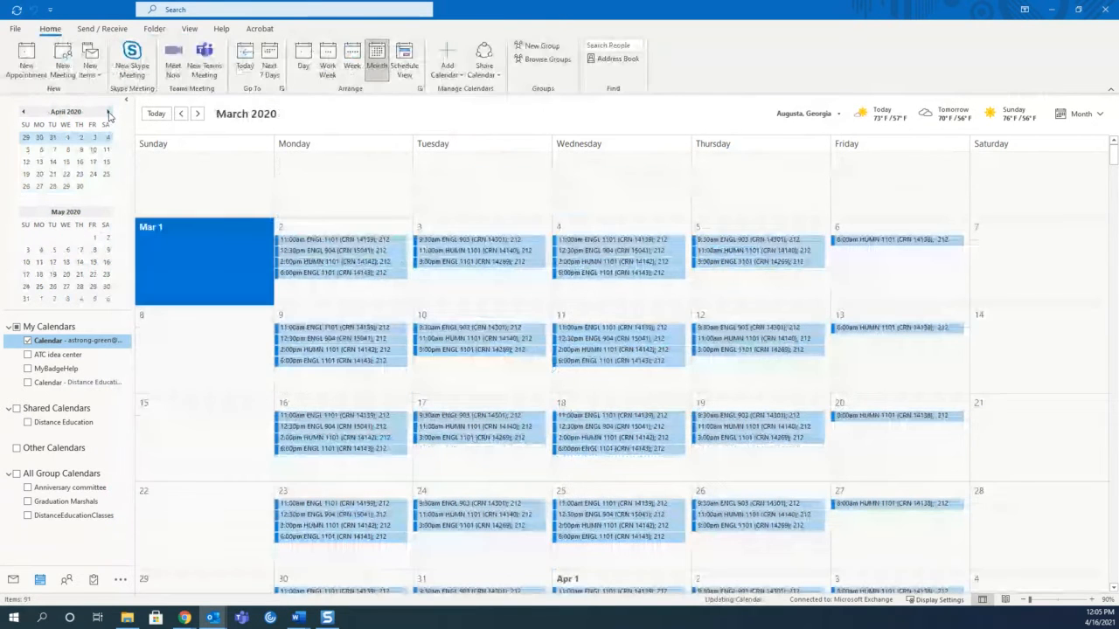
pyautogui.click(109, 114)
pyautogui.click(109, 115)
pyautogui.click(109, 114)
pyautogui.click(108, 114)
pyautogui.click(108, 115)
pyautogui.click(108, 114)
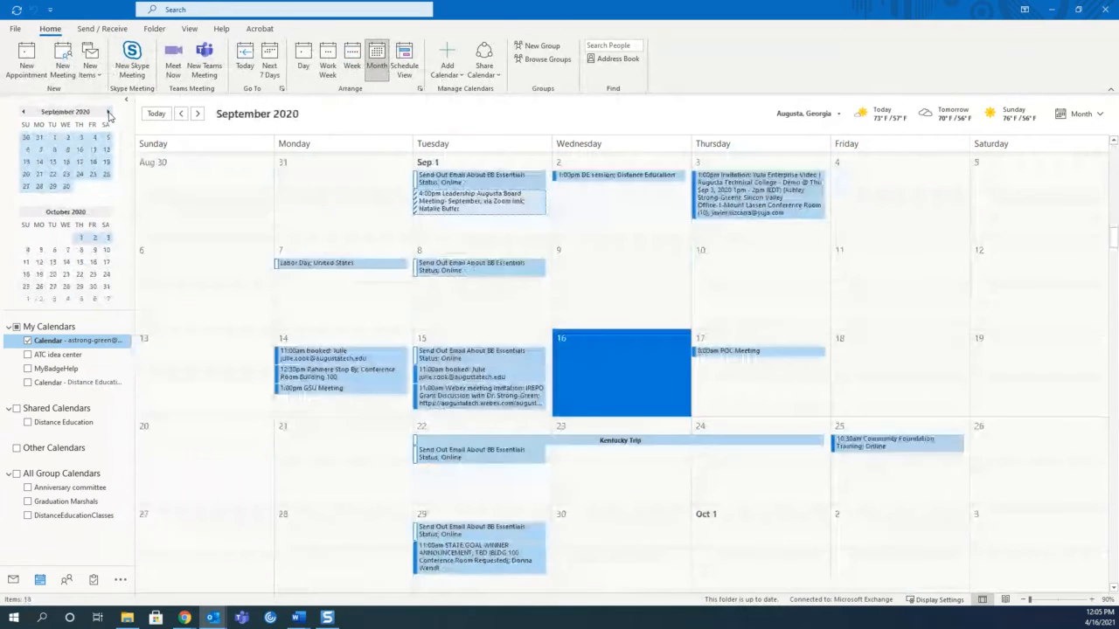
pyautogui.click(108, 115)
pyautogui.click(109, 115)
pyautogui.click(109, 114)
pyautogui.click(109, 114)
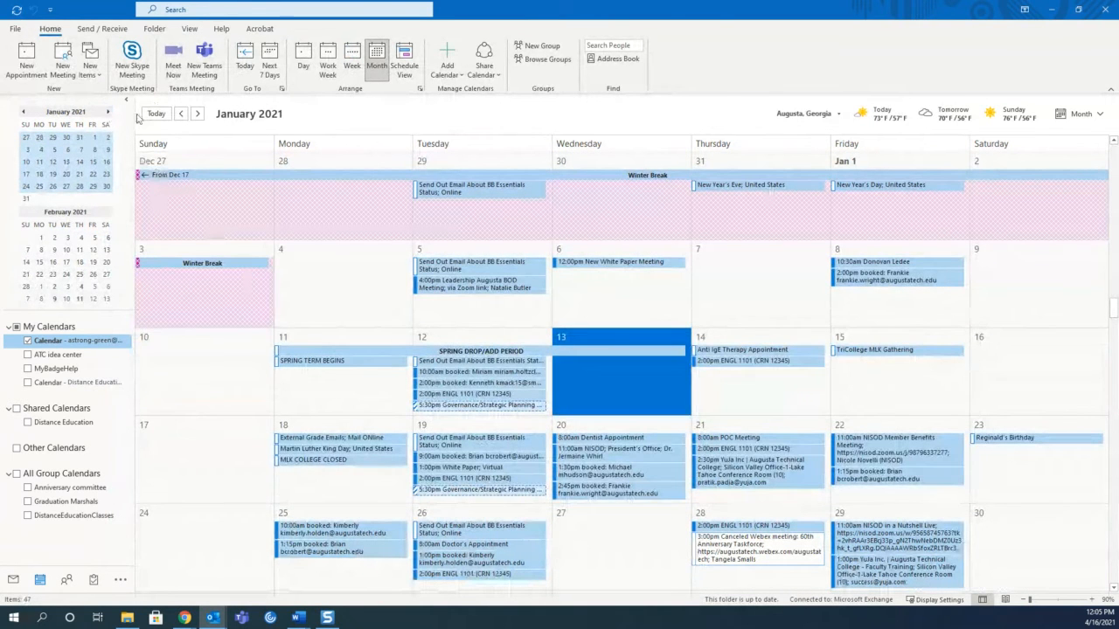
pyautogui.click(108, 114)
pyautogui.click(109, 114)
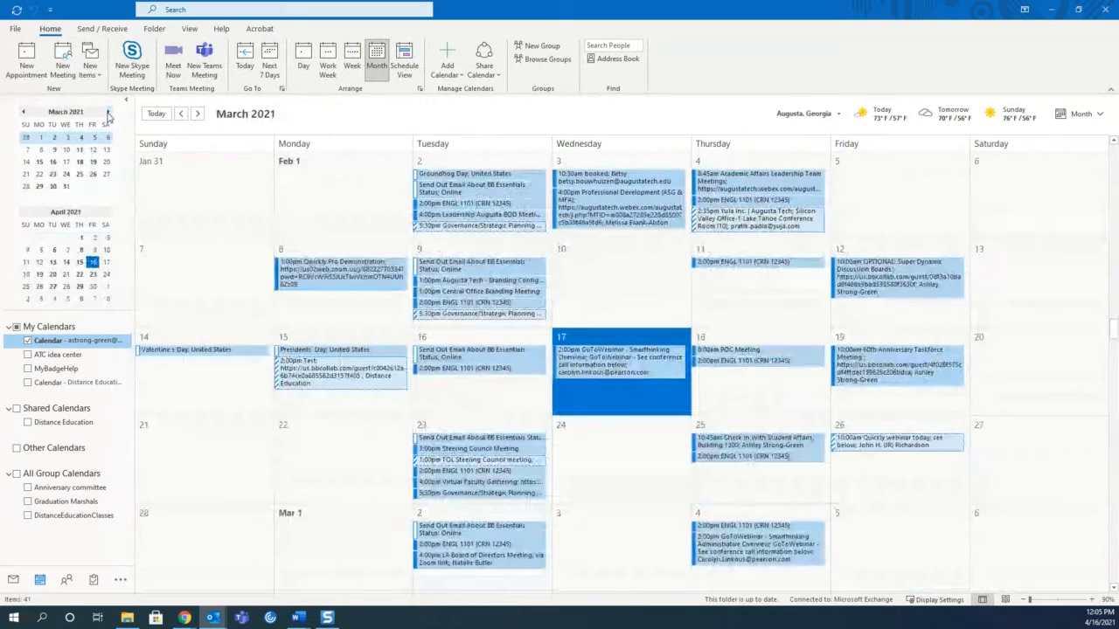
pyautogui.click(108, 114)
pyautogui.click(109, 113)
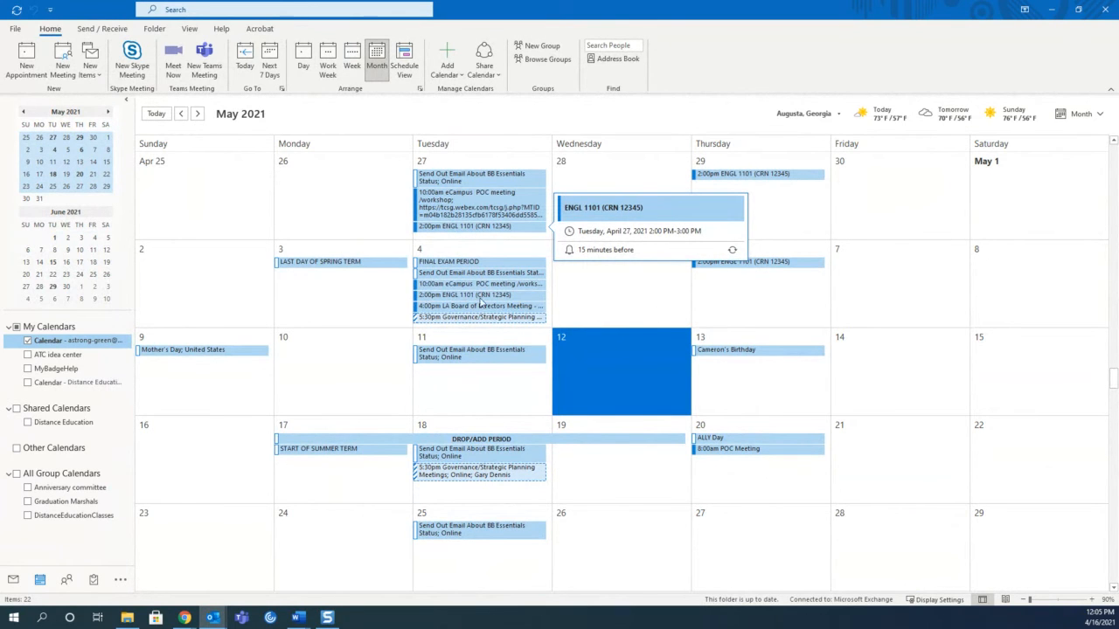
pyautogui.click(886, 378)
pyautogui.click(886, 379)
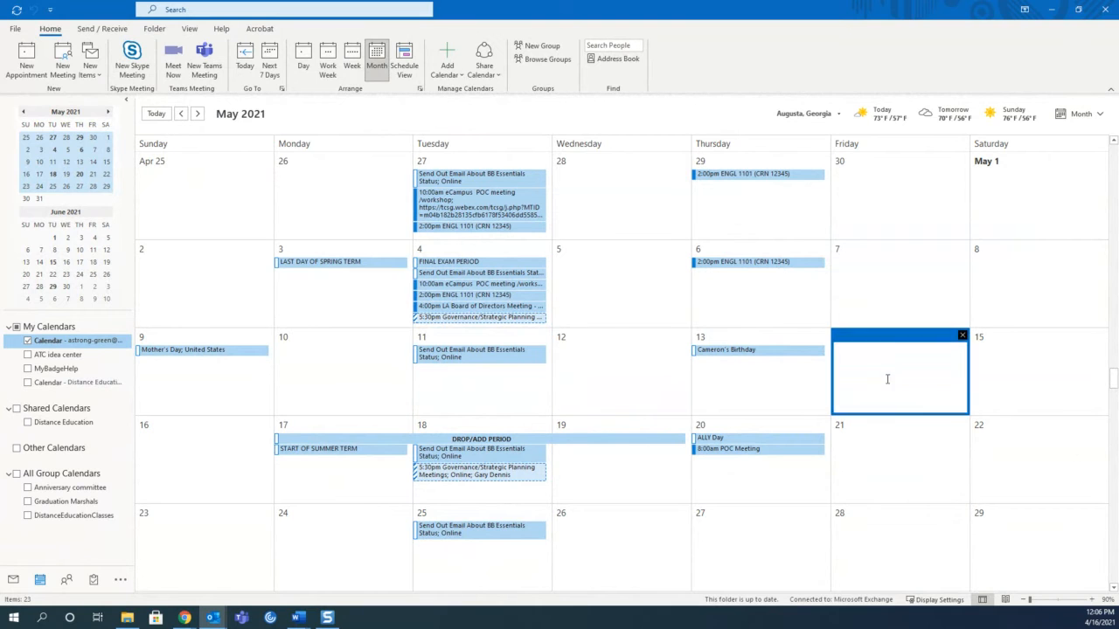
pyautogui.click(952, 474)
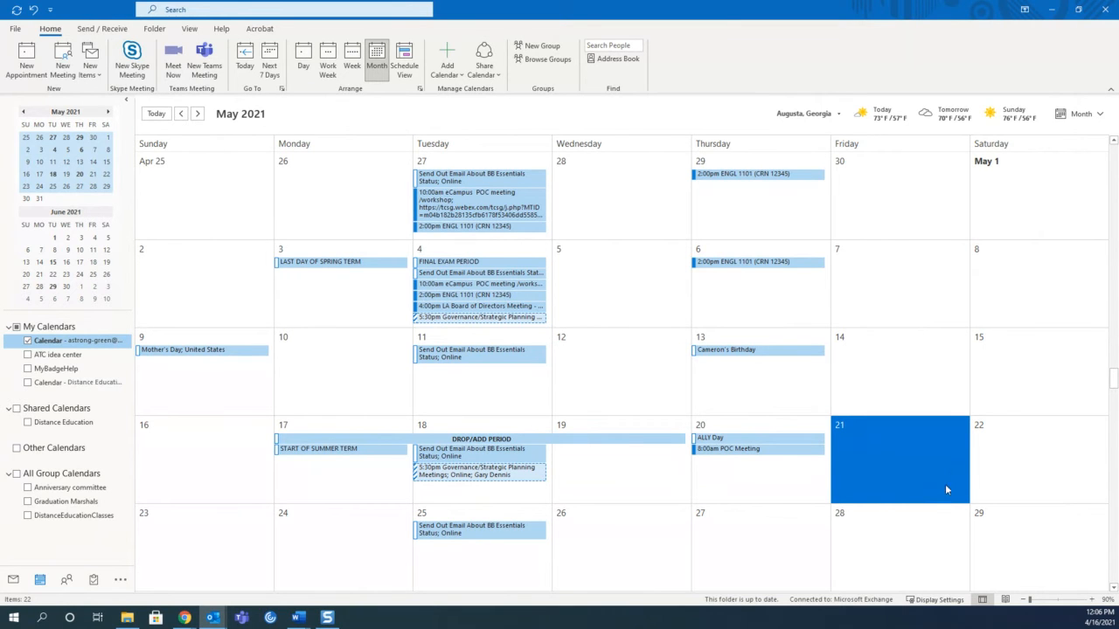
# Step: Switch to the YouCanBook.me editor, check the afternoon availability on the live booking page, and close that page
pyautogui.moveTo(185, 618)
pyautogui.click(247, 593)
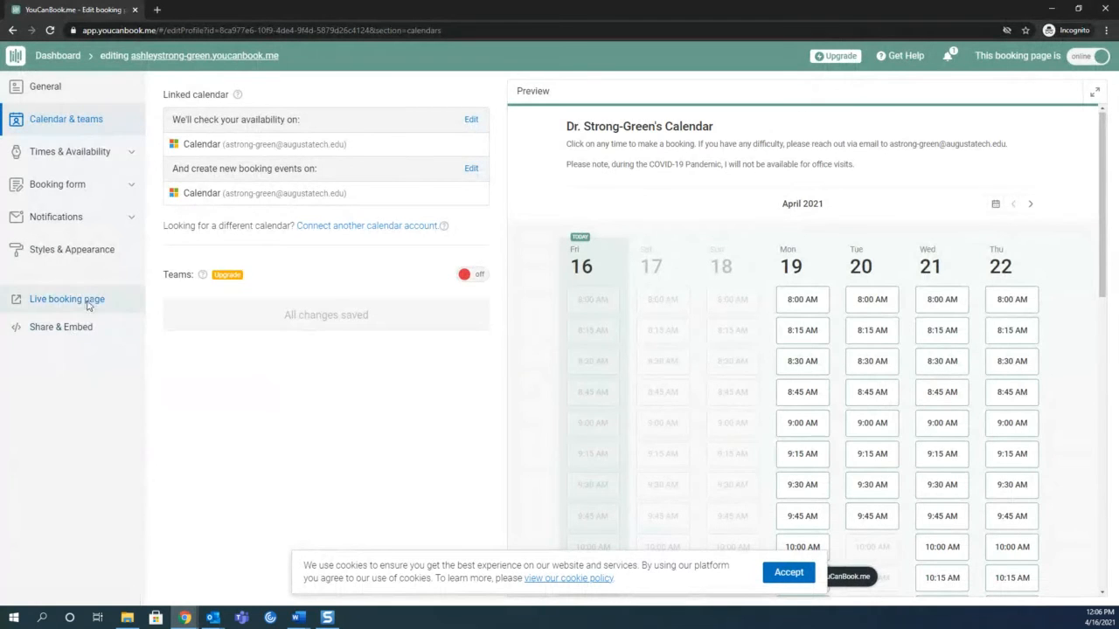
pyautogui.click(89, 300)
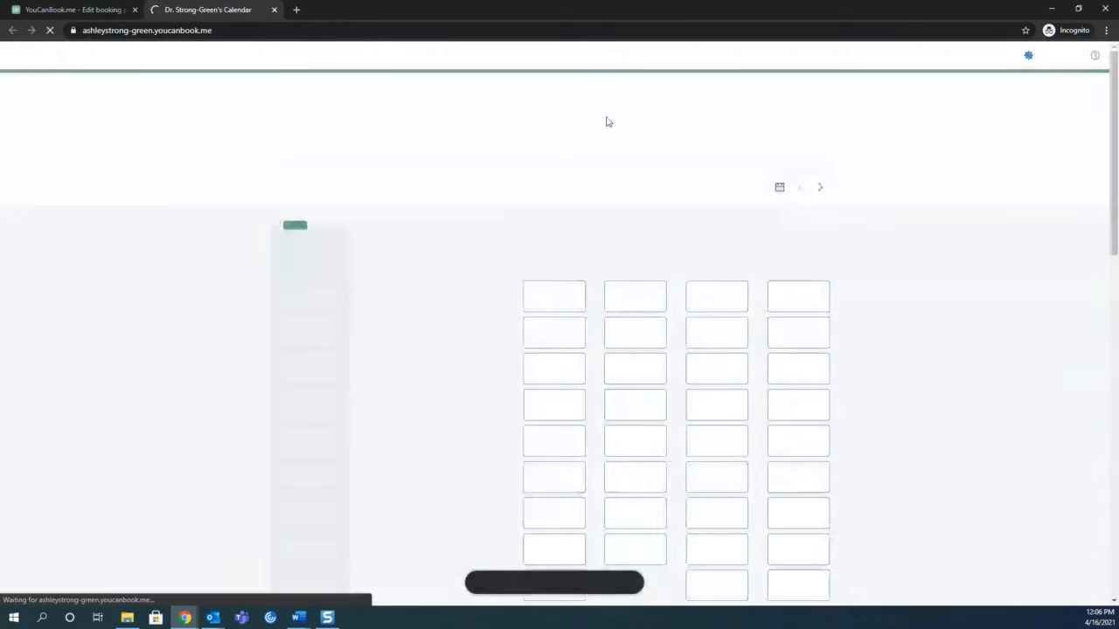
pyautogui.scroll(-5, 645, 317)
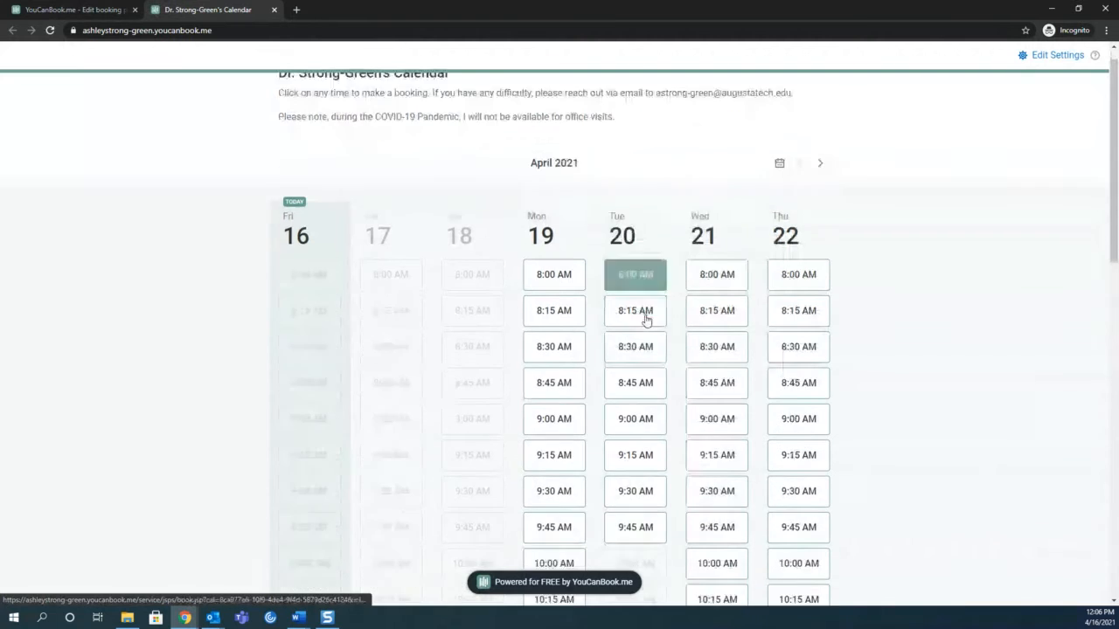
pyautogui.scroll(-6, 645, 317)
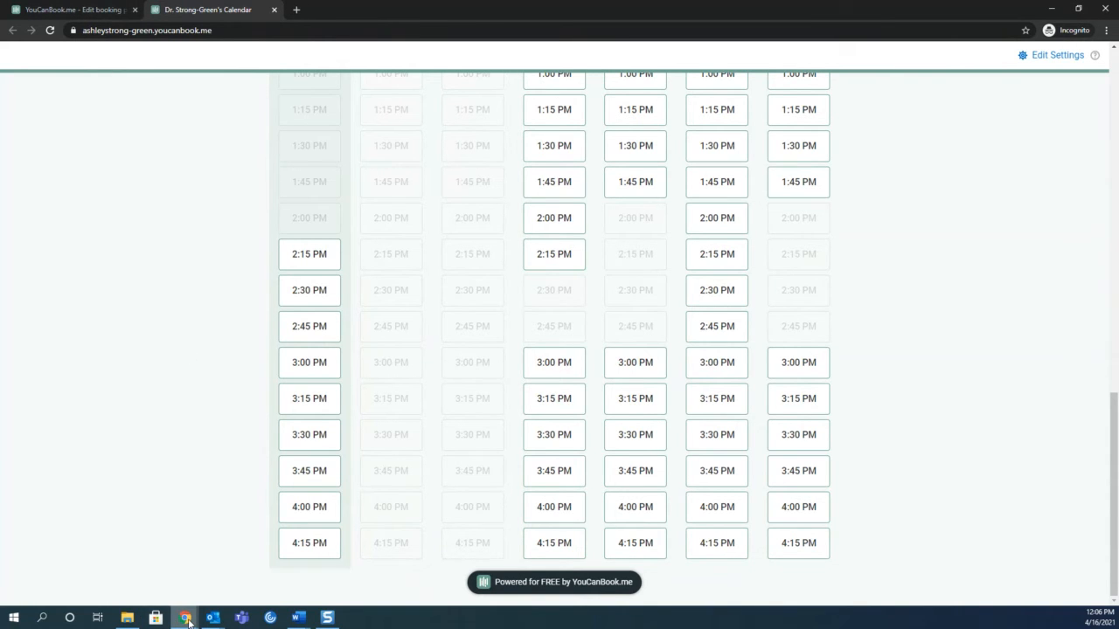
pyautogui.moveTo(189, 622)
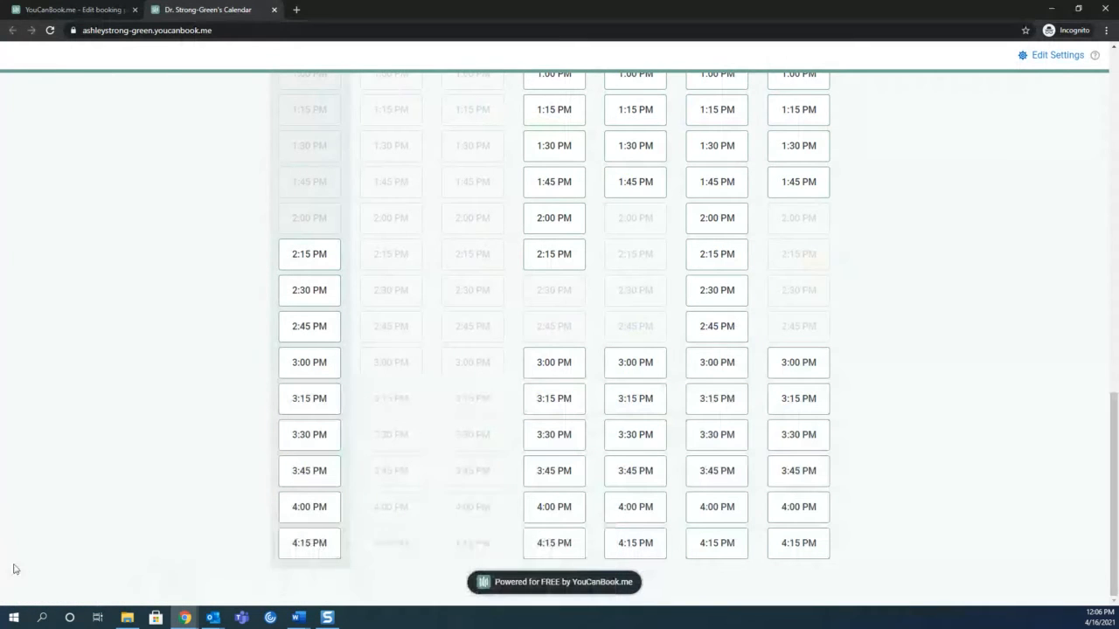
pyautogui.click(274, 10)
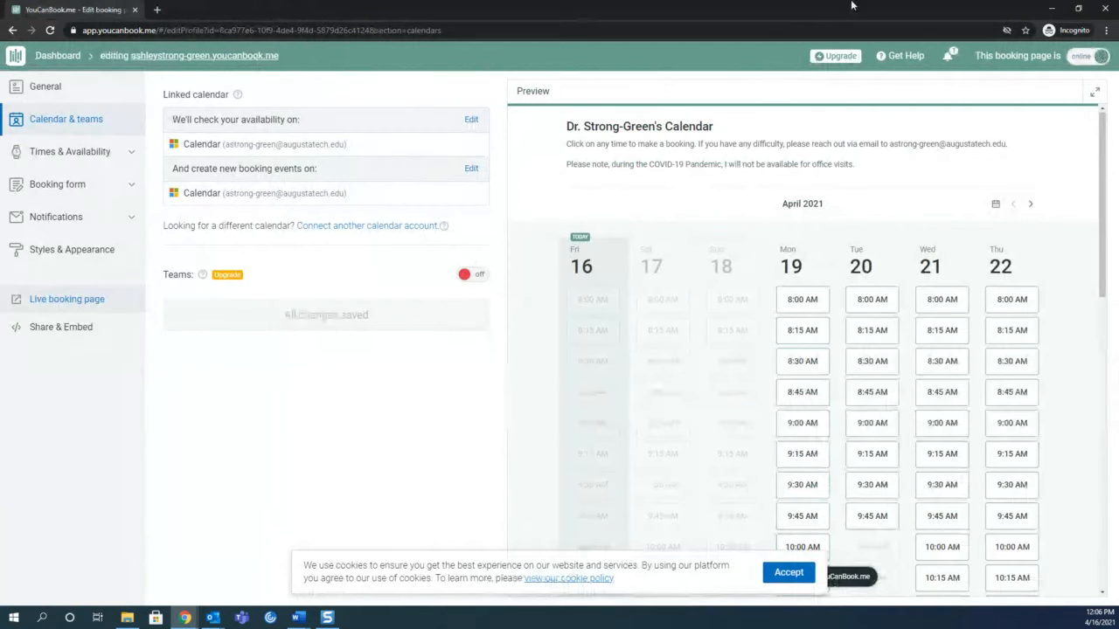
# Step: Minimize the YouCanBook.me and Outlook windows and view the web-based Outlook image for quickly inputting class schedules in Blackboard
pyautogui.click(1053, 8)
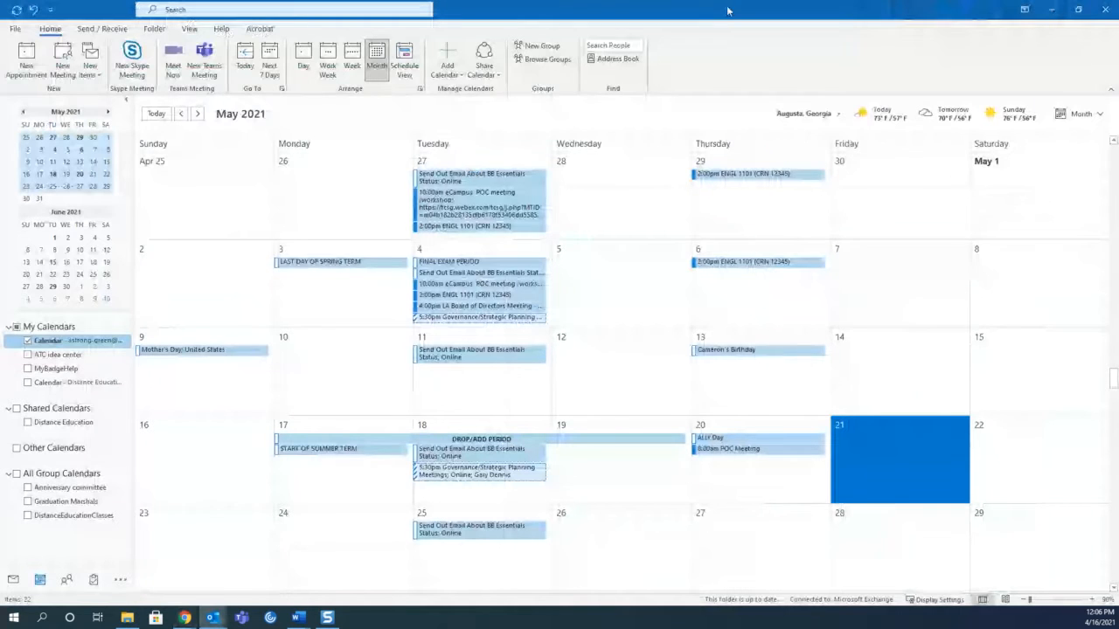
pyautogui.click(1055, 8)
pyautogui.click(384, 8)
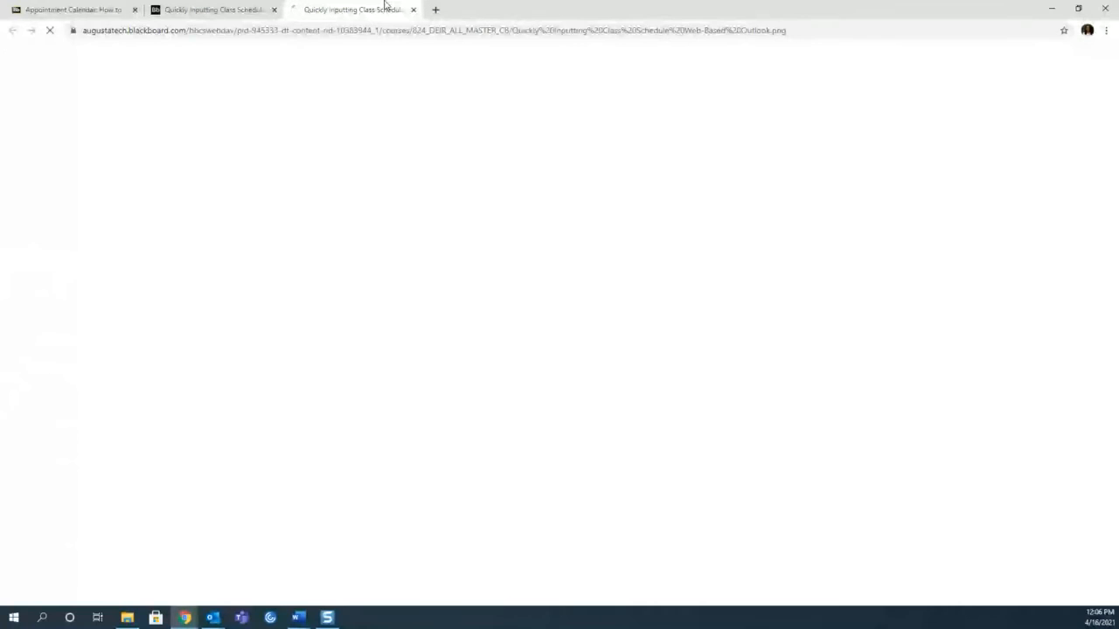
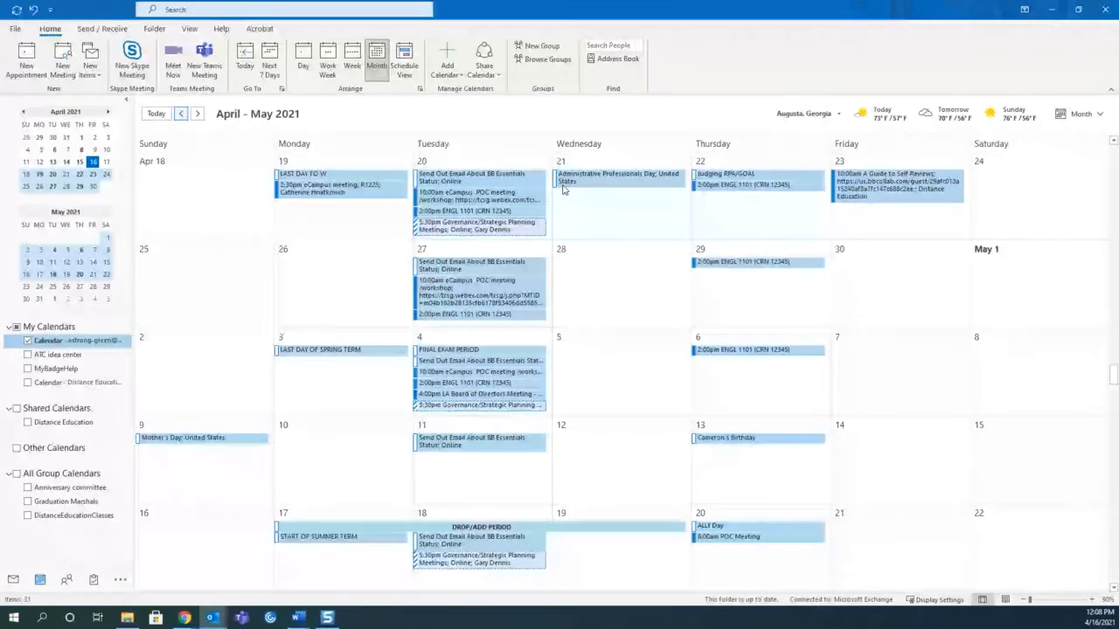
# Step: Open a new appointment for April 21, view its recurrence options, and close it without saving
pyautogui.moveTo(552, 183)
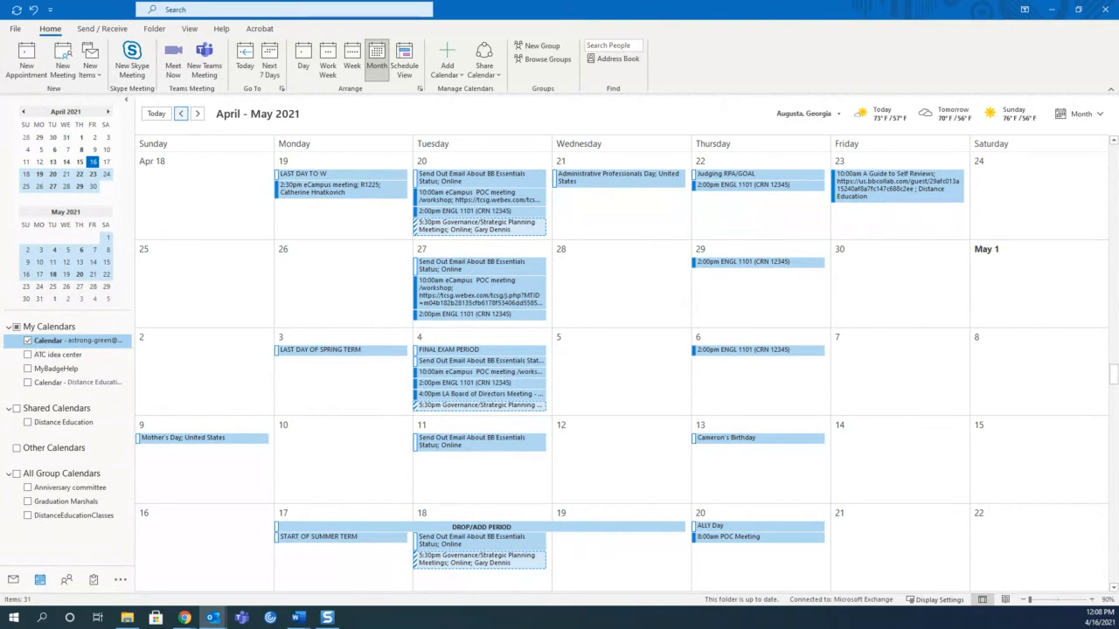
pyautogui.click(35, 54)
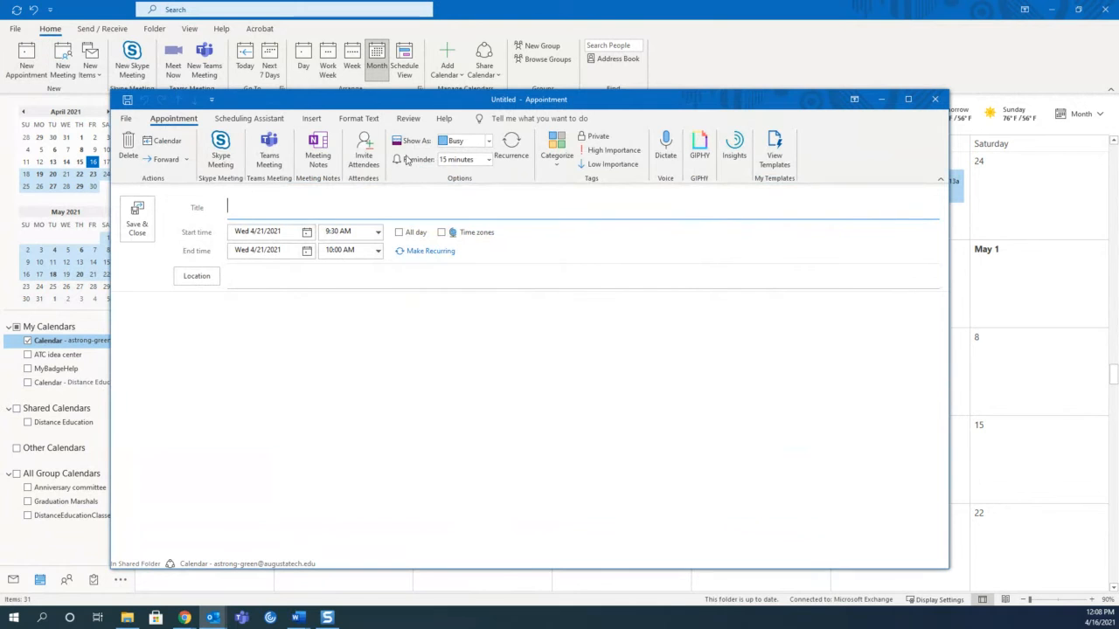
pyautogui.click(516, 143)
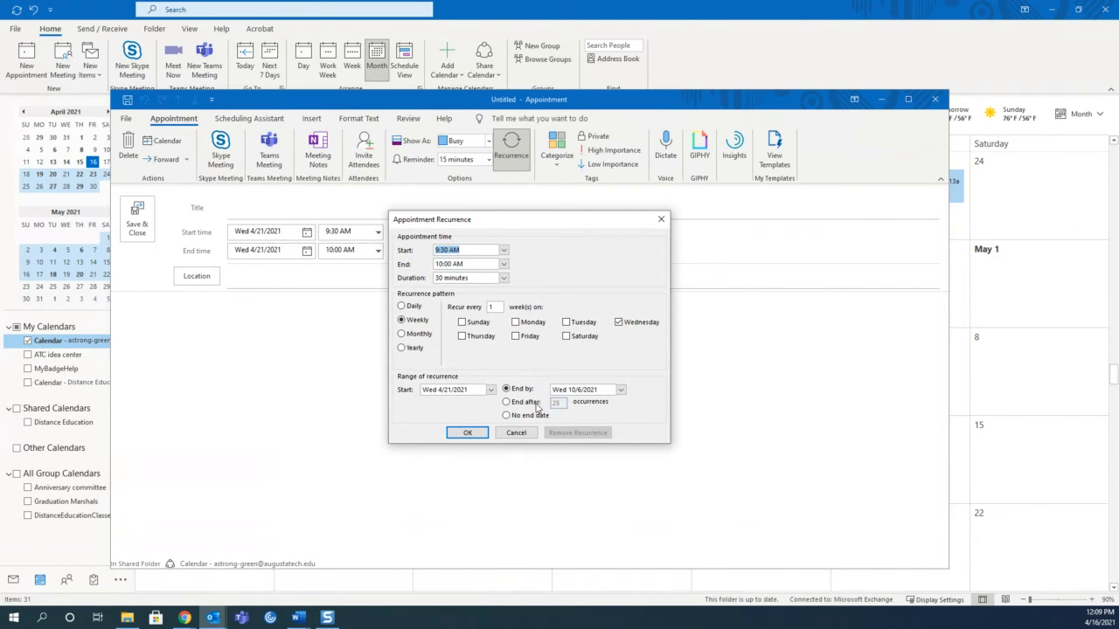
pyautogui.click(516, 433)
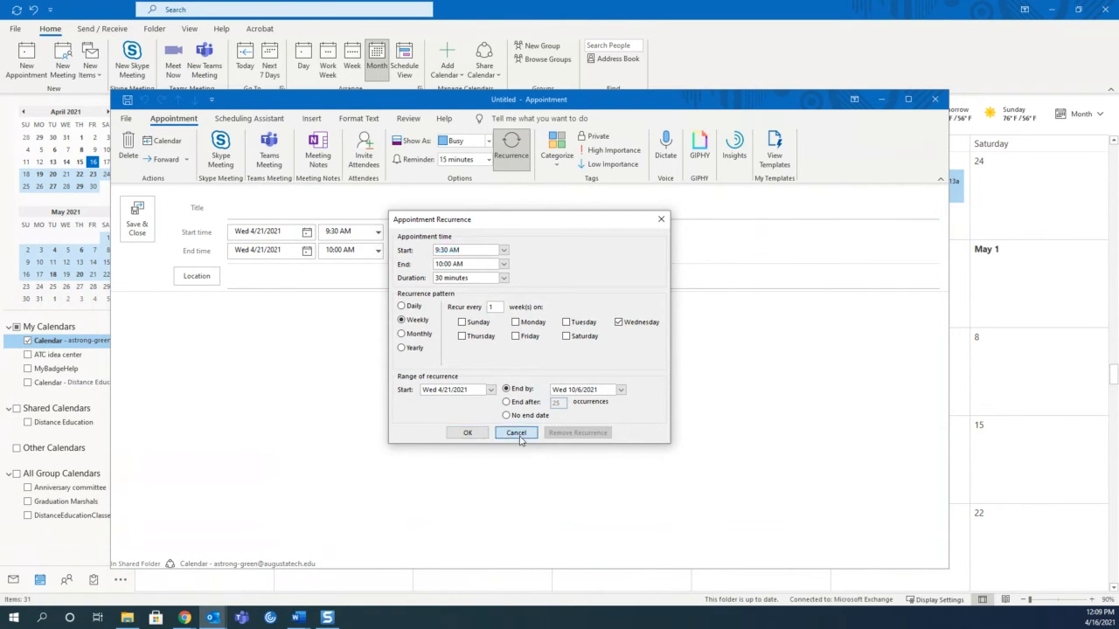
pyautogui.click(934, 99)
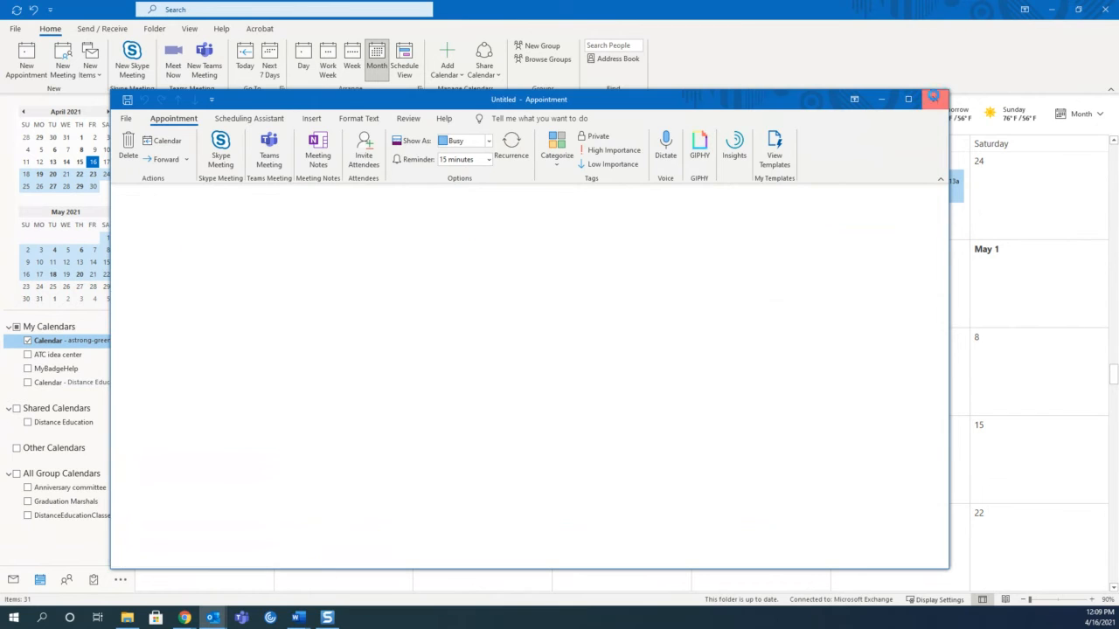
pyautogui.click(1052, 10)
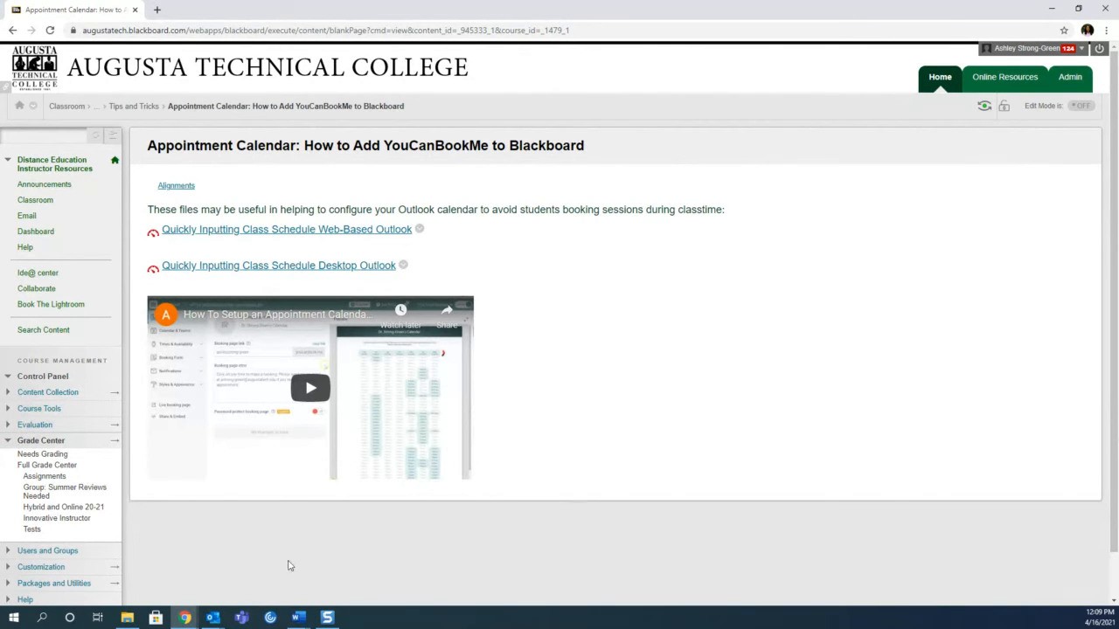
pyautogui.click(212, 617)
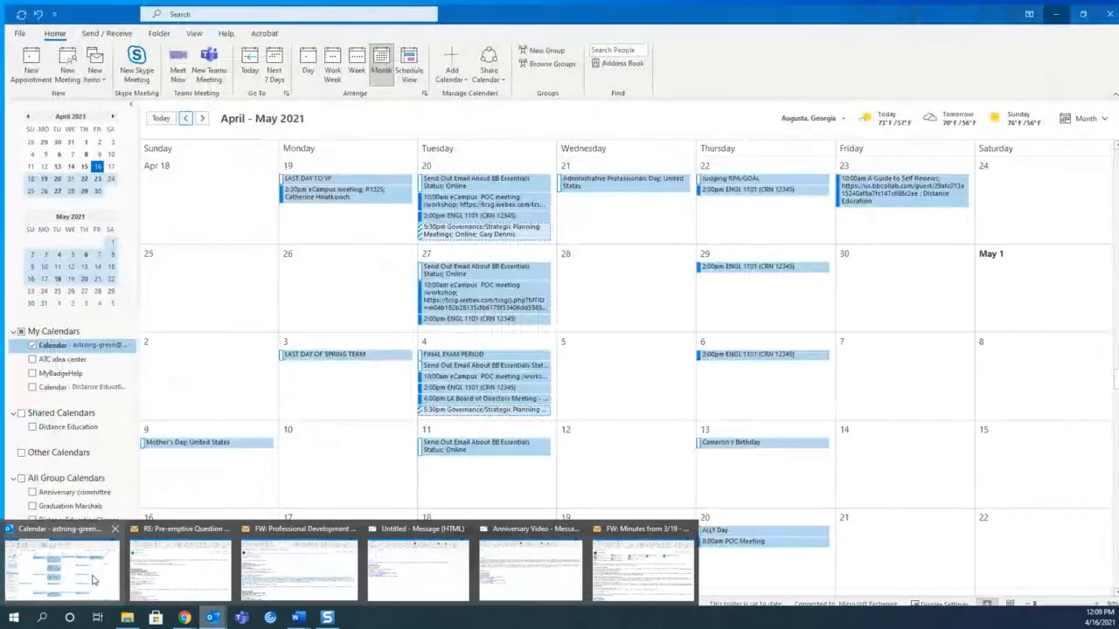
pyautogui.click(95, 580)
pyautogui.moveTo(212, 617)
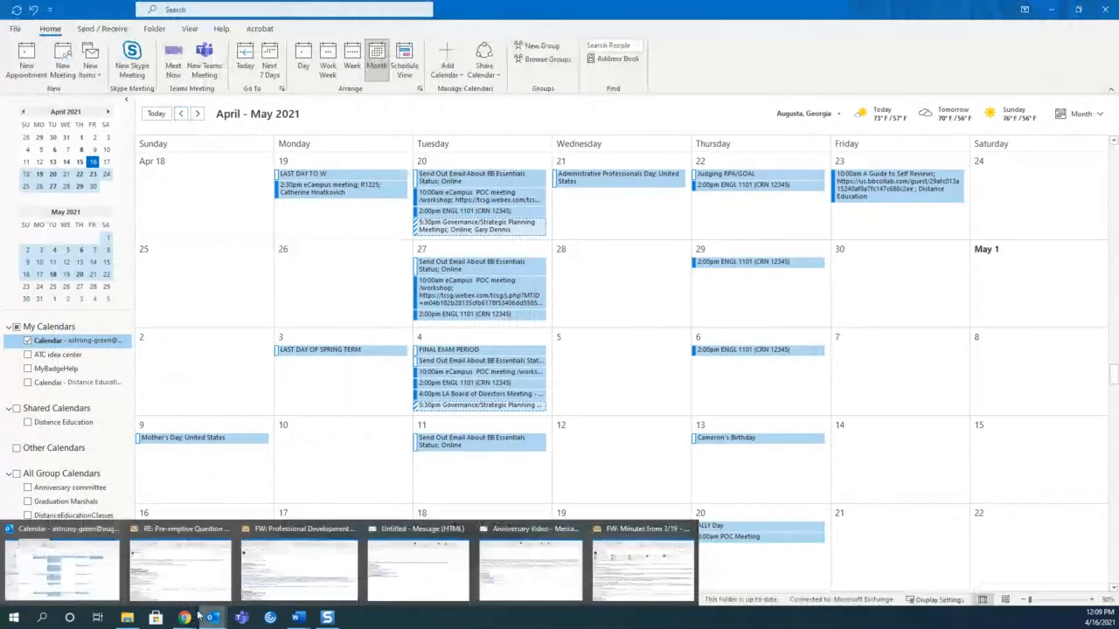
pyautogui.click(180, 578)
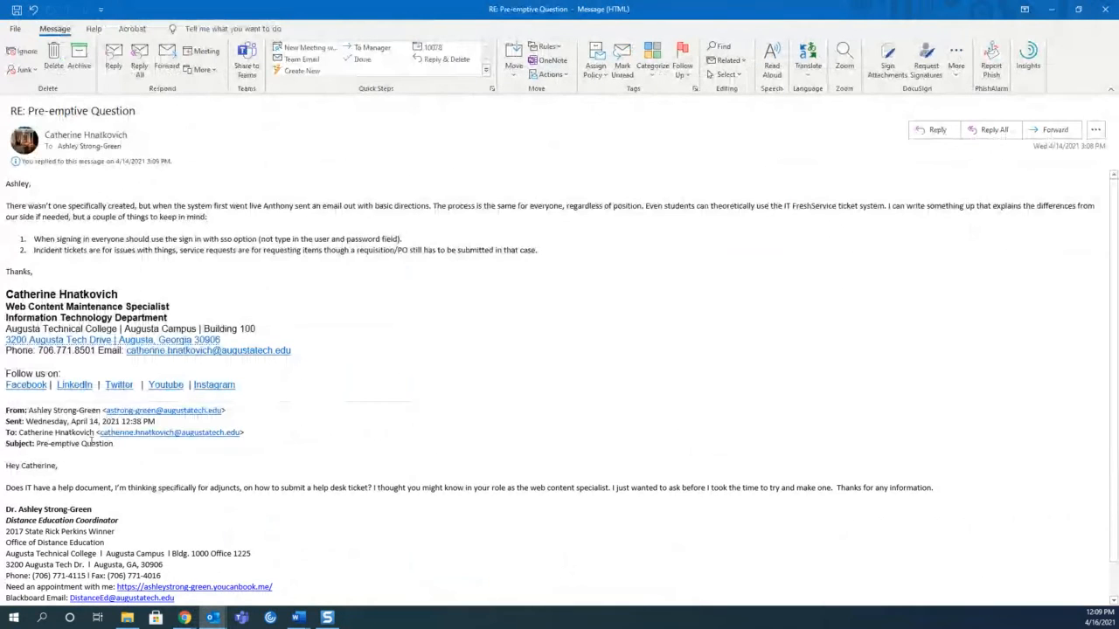
pyautogui.click(1051, 9)
pyautogui.click(1051, 10)
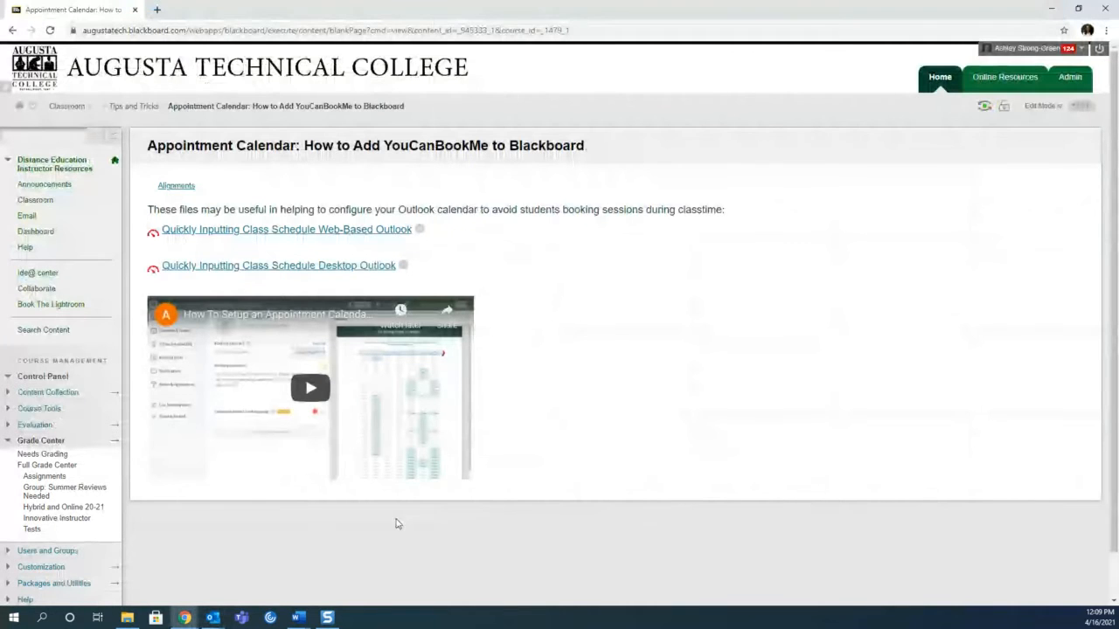
# Step: Switch to the Outlook calendar window, go to the mail view, and start a new email in a maximized window
pyautogui.moveTo(213, 617)
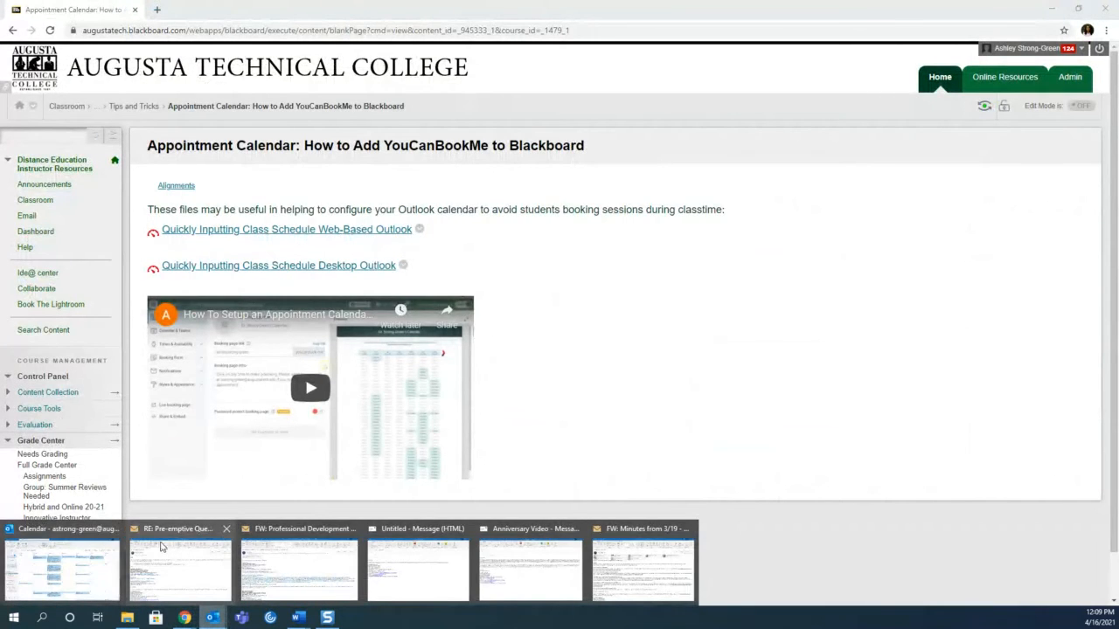
pyautogui.click(61, 570)
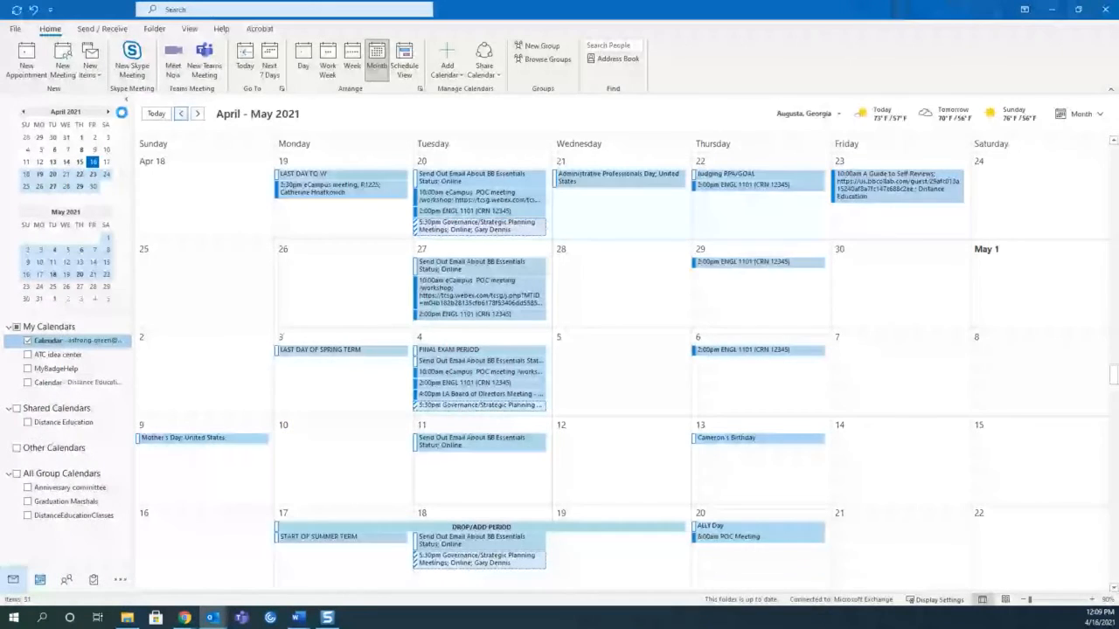
pyautogui.click(13, 581)
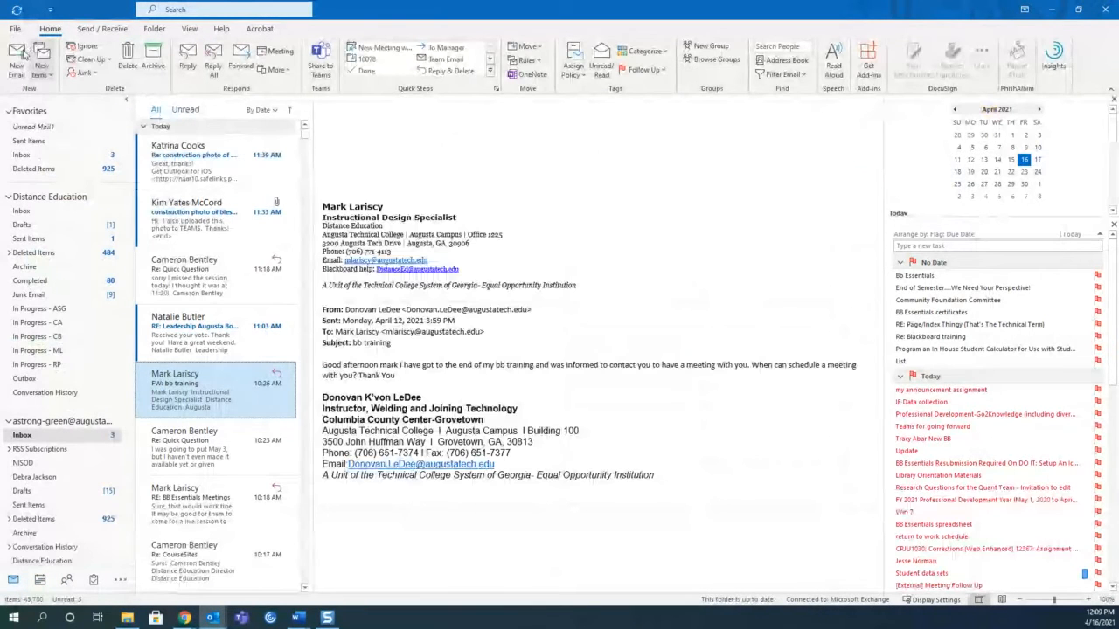
pyautogui.click(24, 58)
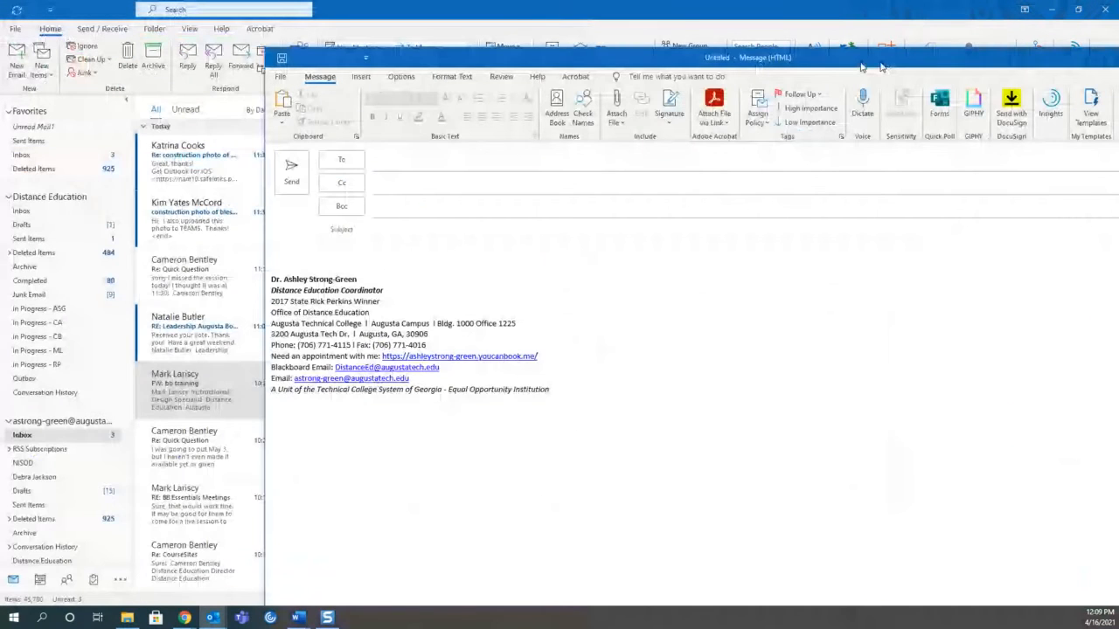
pyautogui.click(1075, 57)
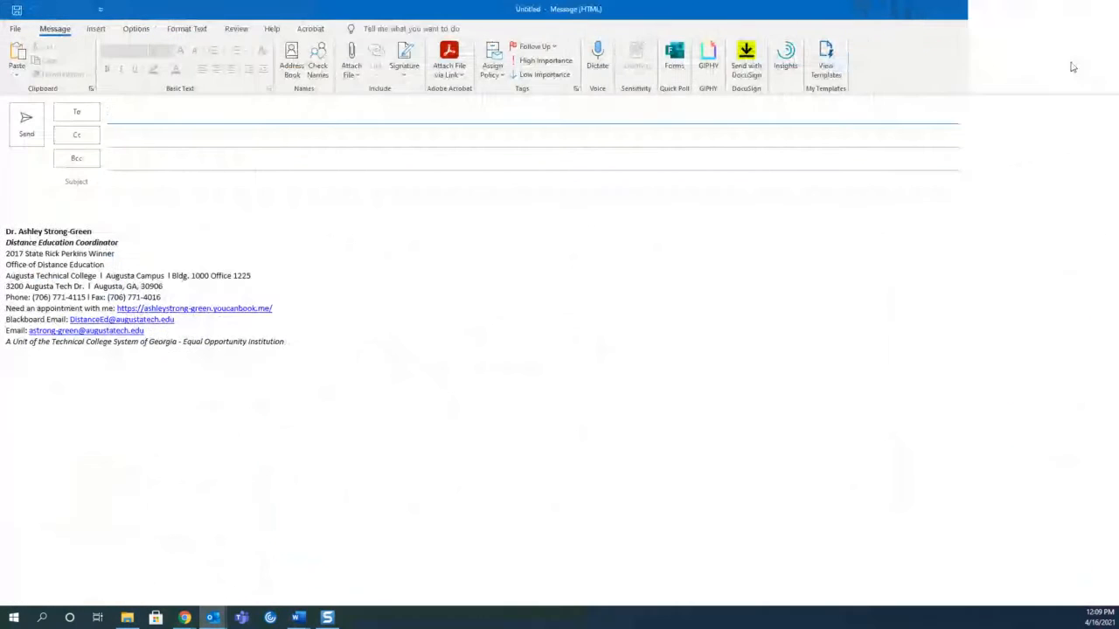
# Step: Open the email signature settings, examine the appointment booking link line in Standard Signature, and cancel the settings
pyautogui.click(403, 60)
pyautogui.click(417, 110)
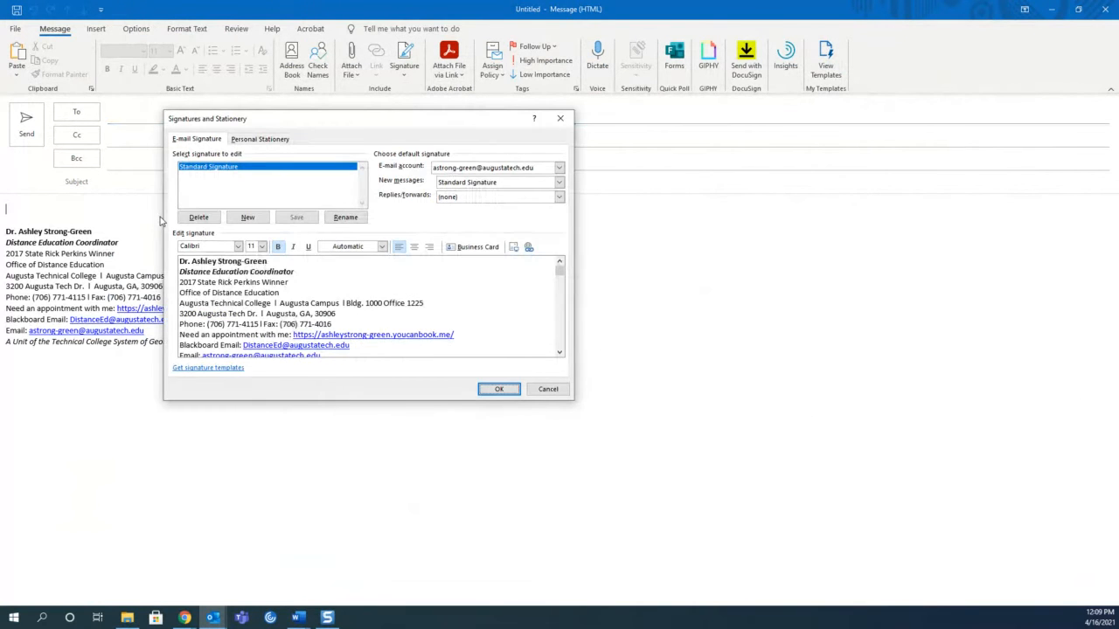
pyautogui.moveTo(202, 334); pyautogui.dragTo(275, 336)
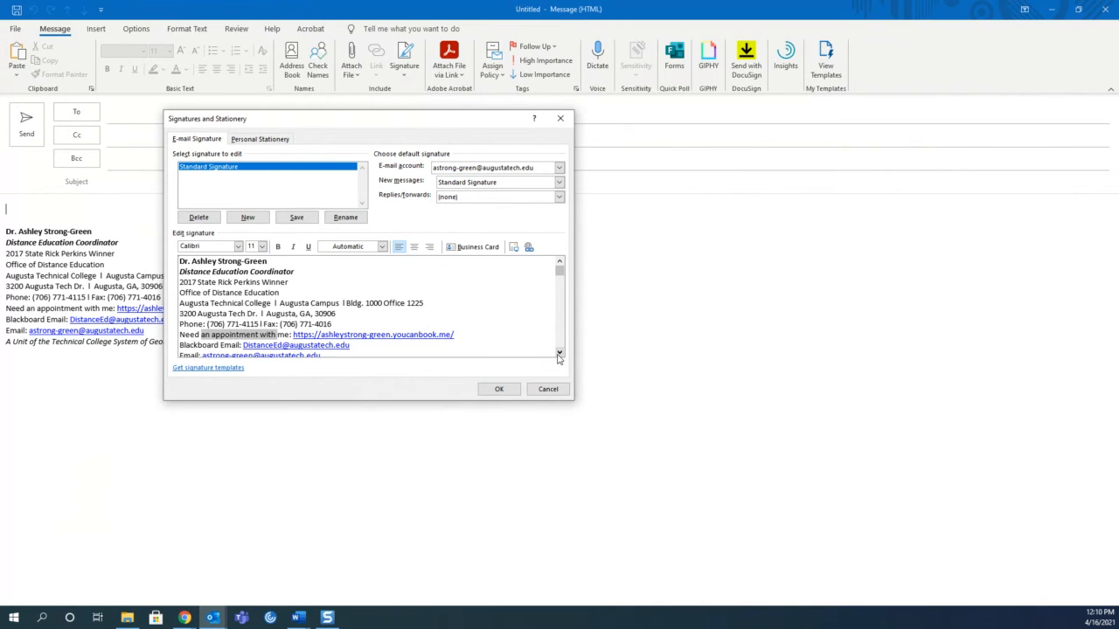
pyautogui.click(469, 315)
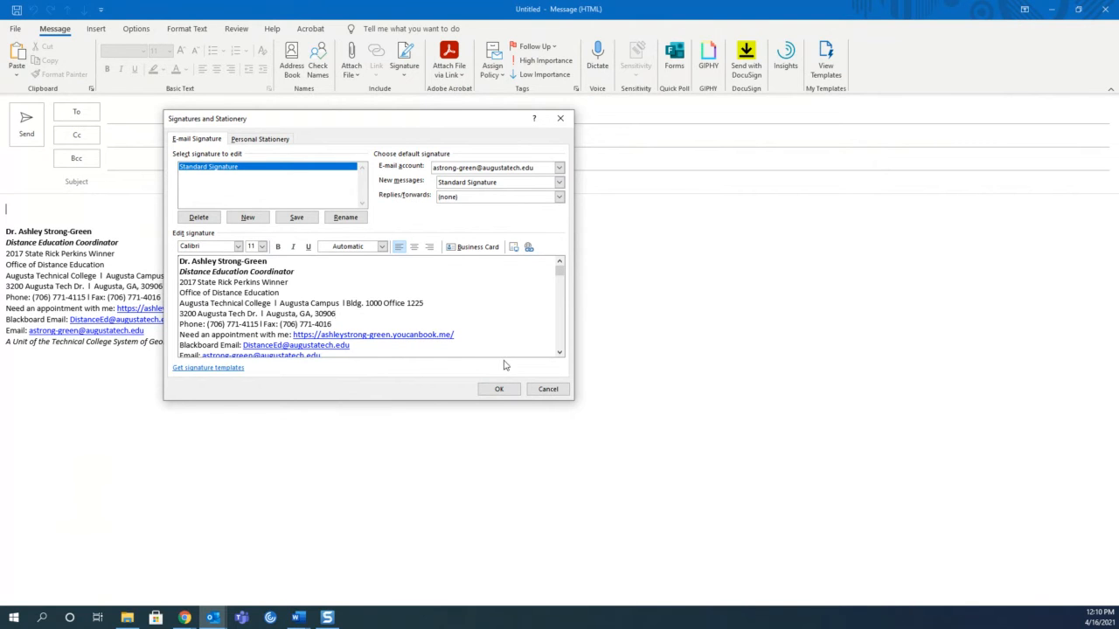
pyautogui.click(548, 388)
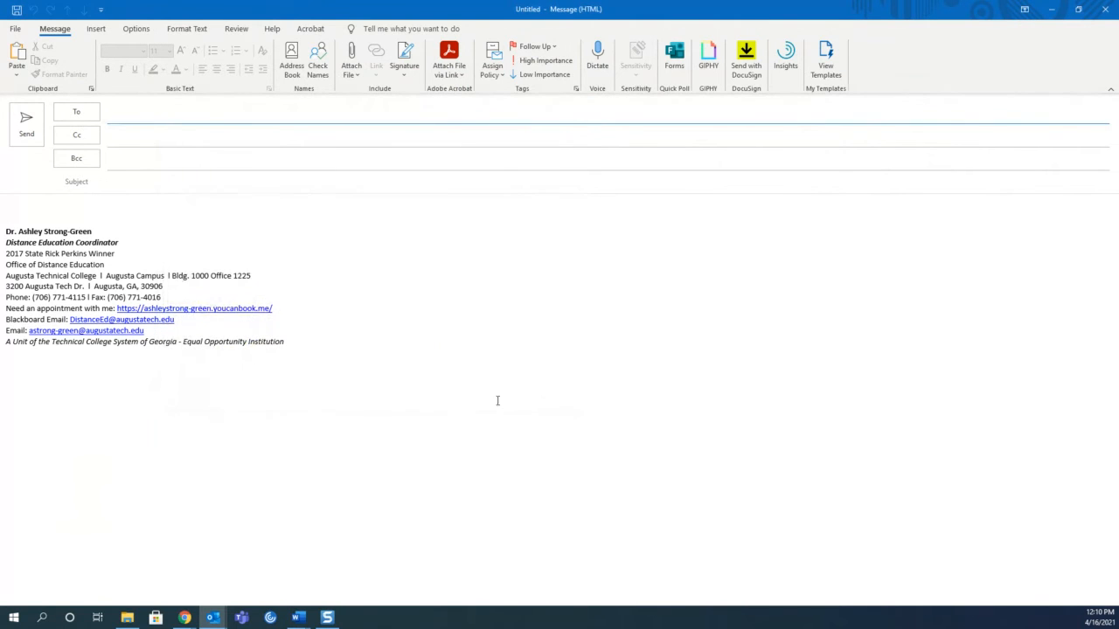
# Step: Switch to the Blackboard YouCanBookMe instructions page, turn edit mode on, and open the form for adding a web link to the course menu
pyautogui.moveTo(180, 620)
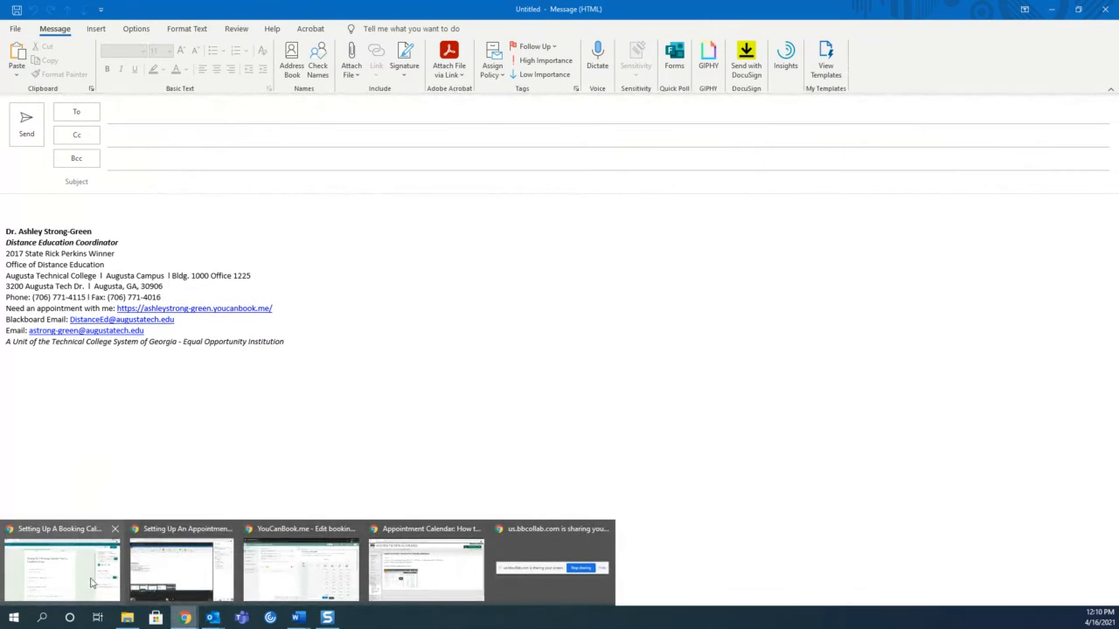
pyautogui.moveTo(350, 569)
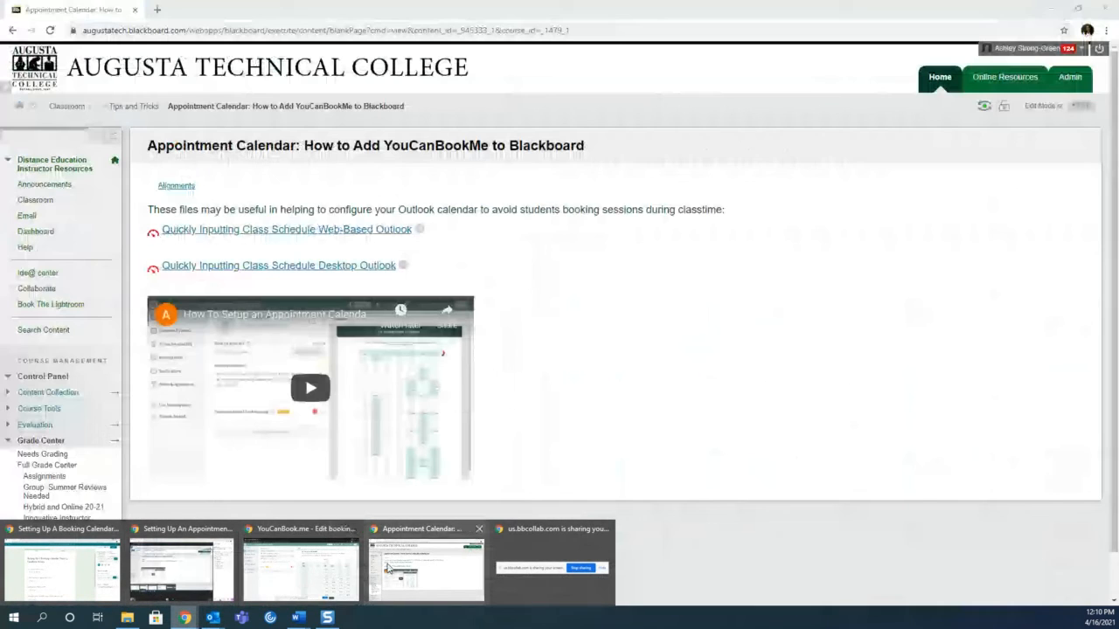
pyautogui.click(427, 567)
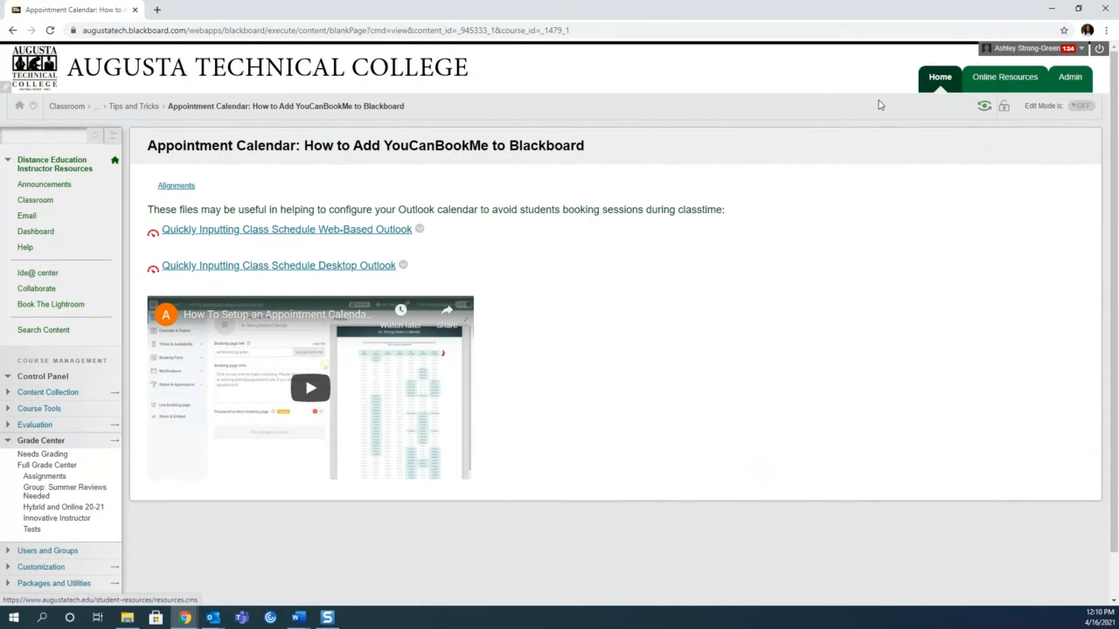
pyautogui.click(1092, 109)
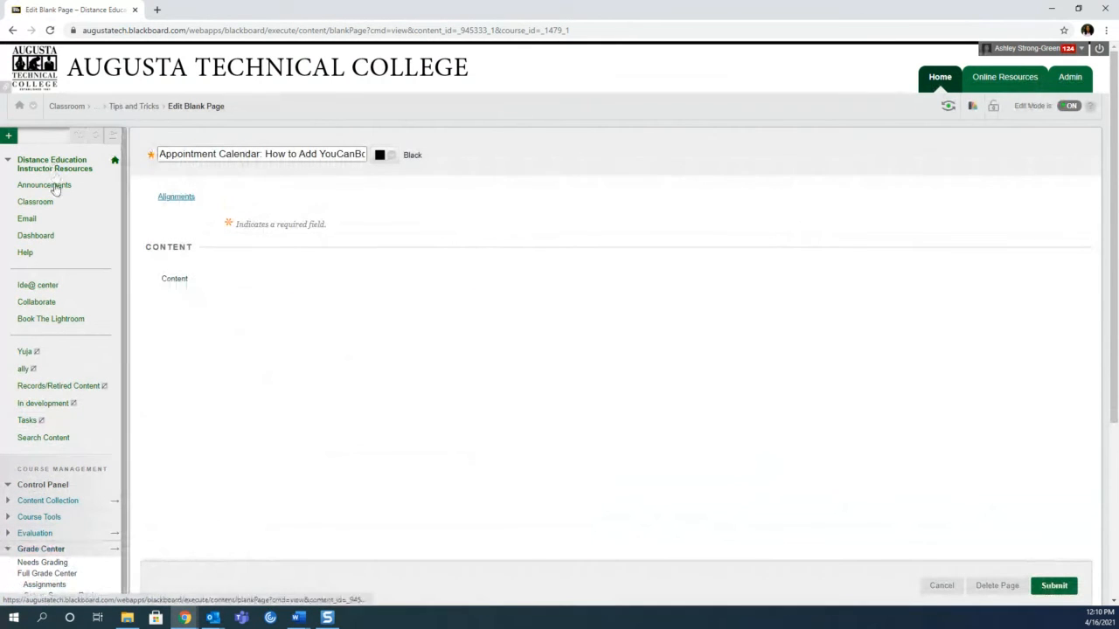
pyautogui.click(7, 138)
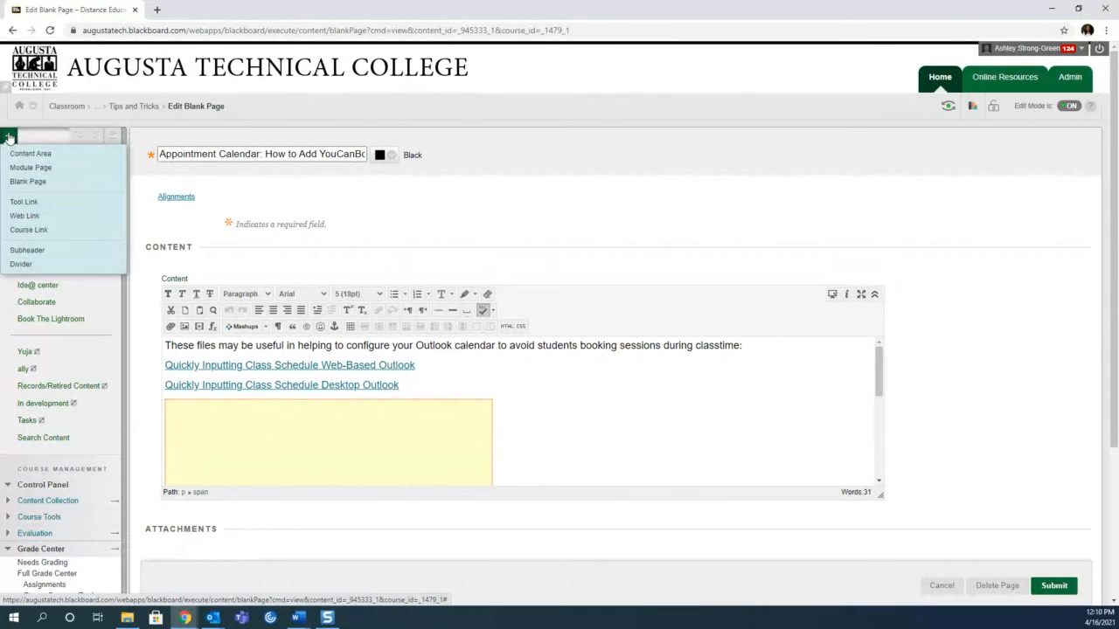
pyautogui.click(24, 216)
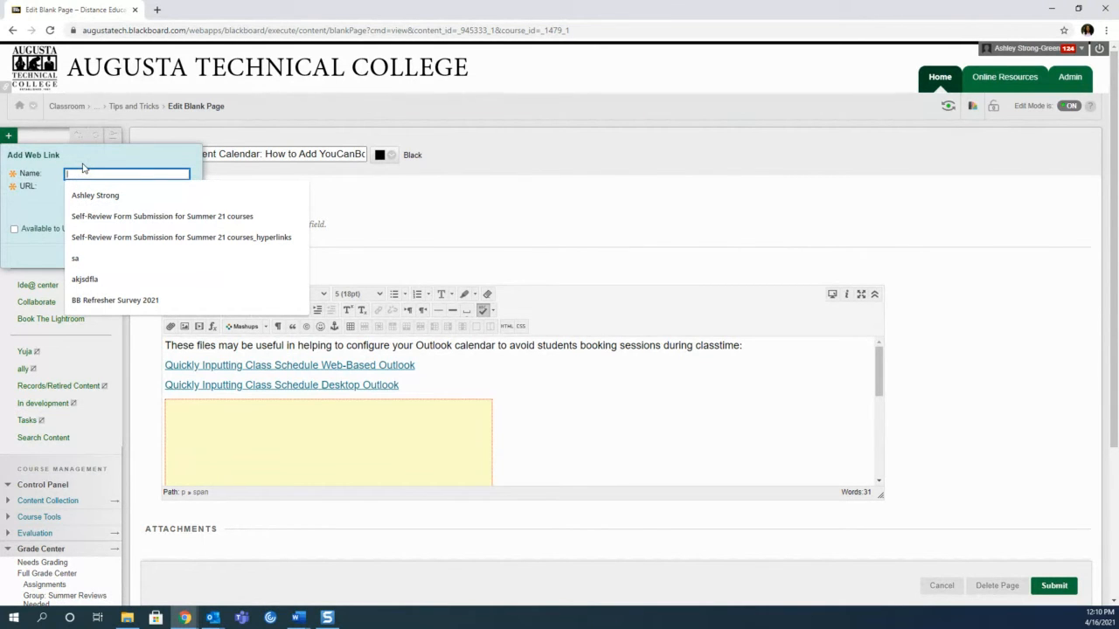
# Step: Open the master HUMN1101 Introduction to Humanities course and view the instructor's availability page with edit mode off
pyautogui.click(935, 80)
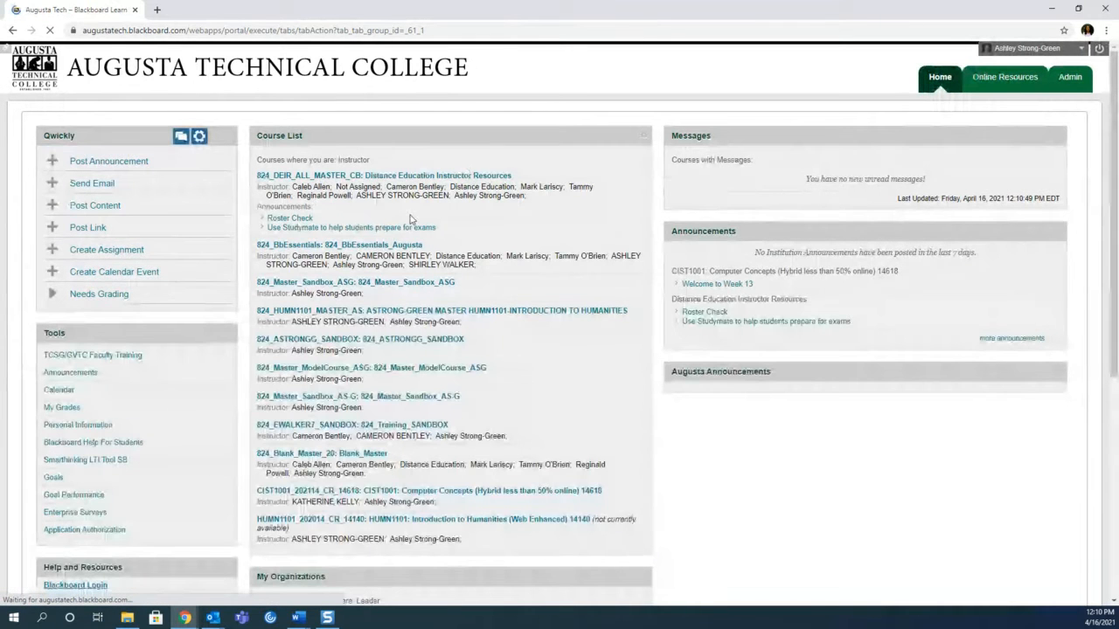
pyautogui.click(353, 312)
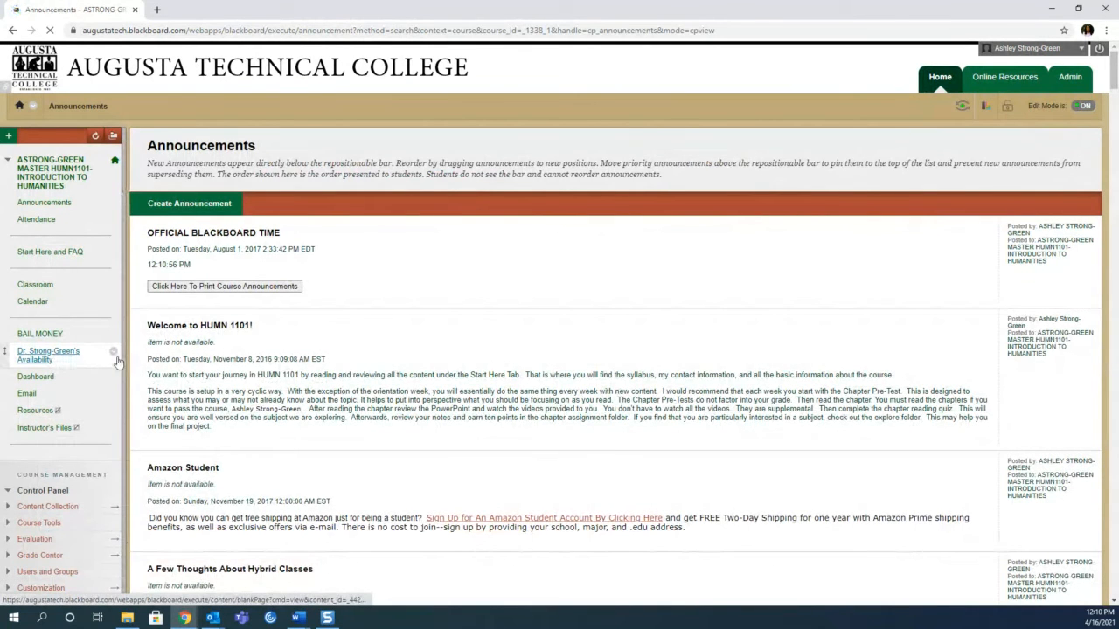
pyautogui.click(118, 361)
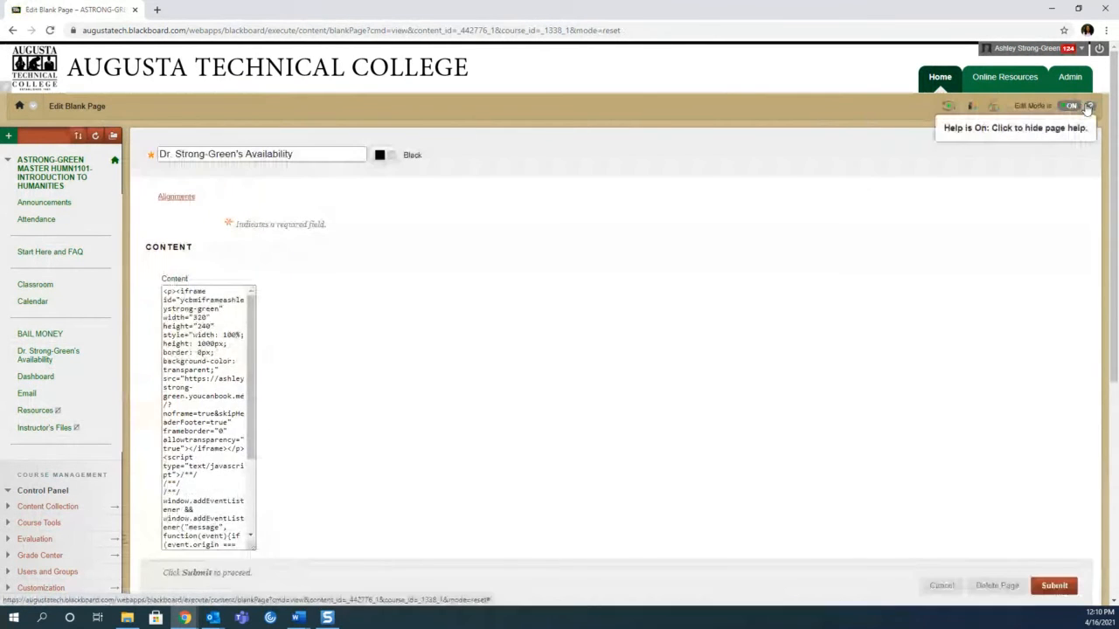
pyautogui.click(1070, 105)
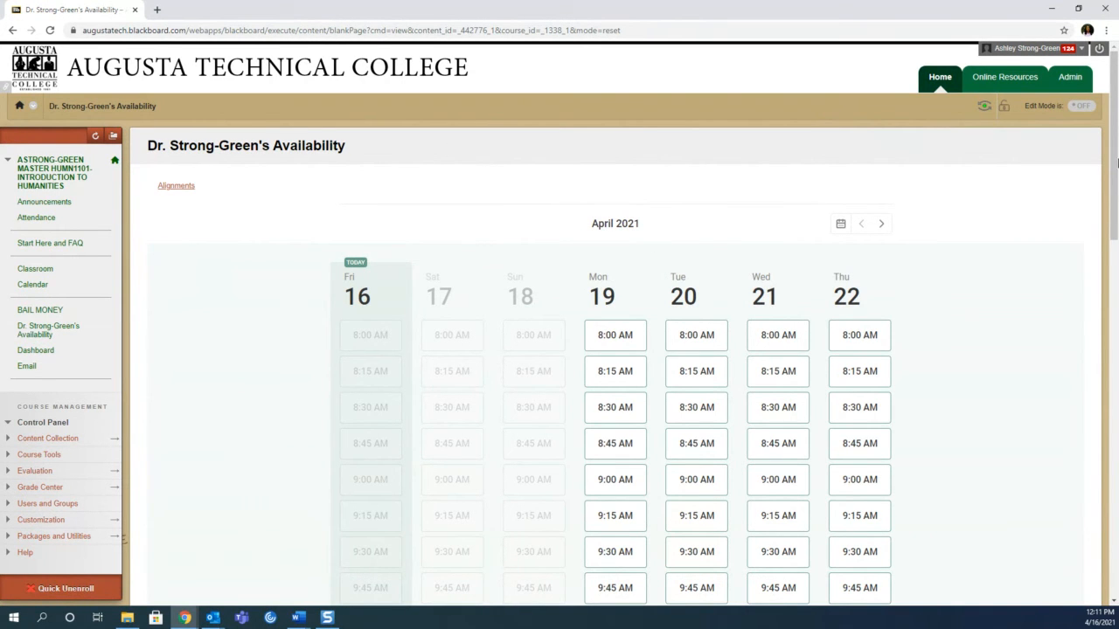
# Step: Turn edit mode back on and add a blank page named My Calendar to the course menu
pyautogui.click(1076, 106)
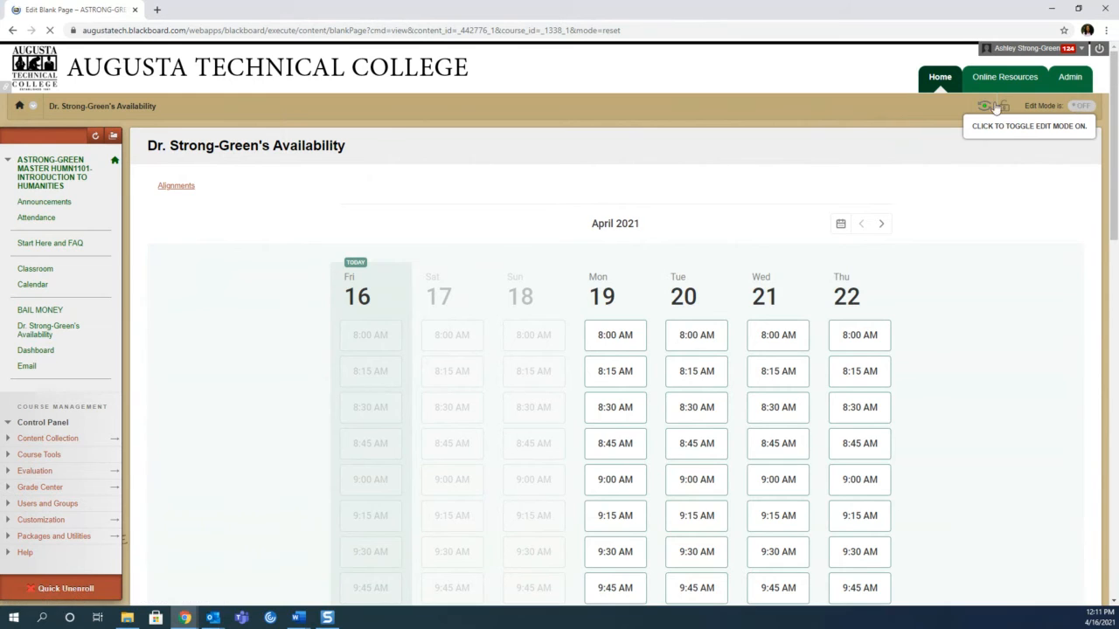
pyautogui.click(8, 139)
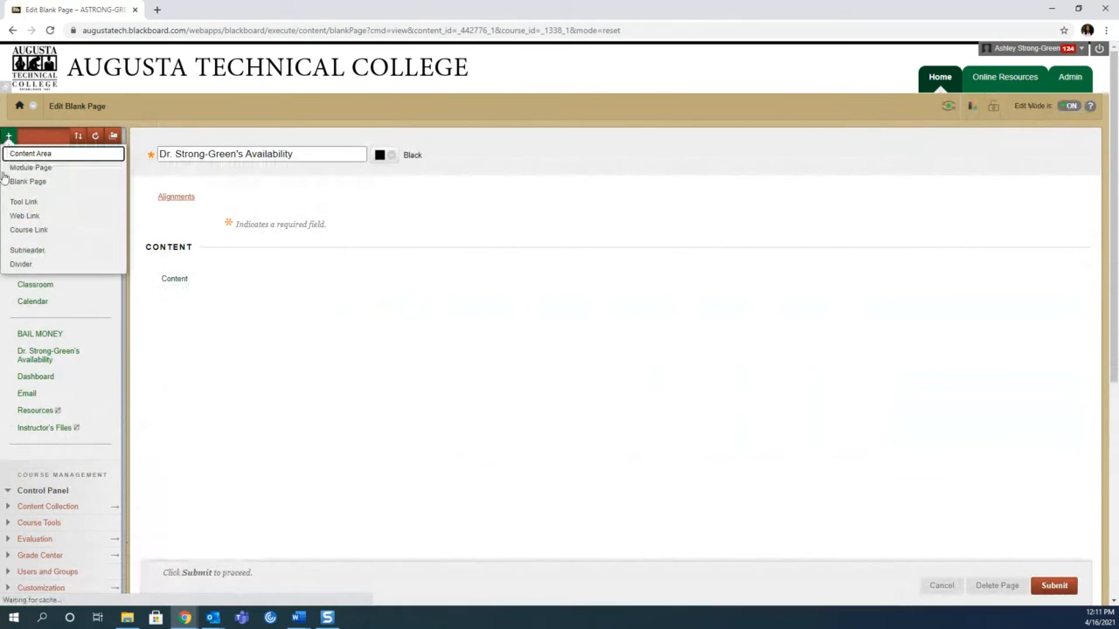
pyautogui.click(18, 185)
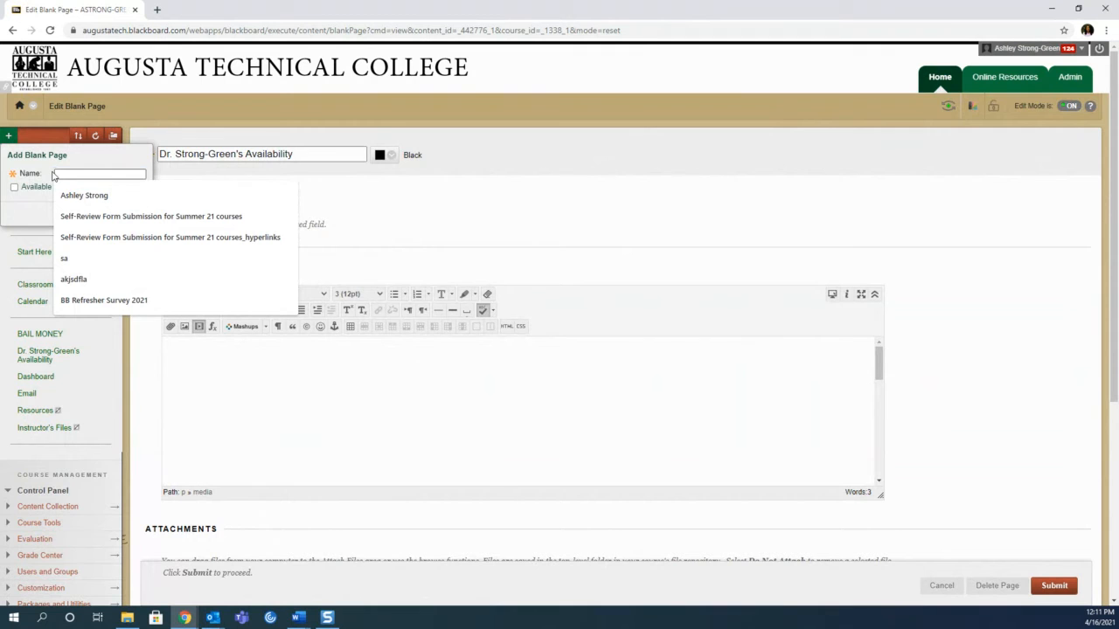
pyautogui.write('My Calendar')
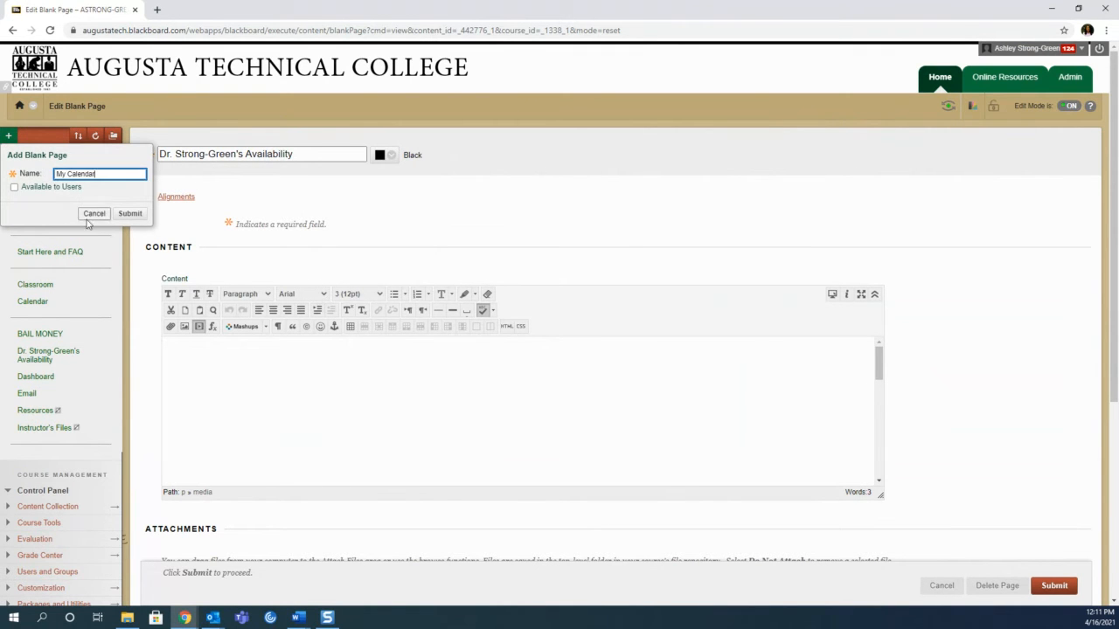
pyautogui.click(128, 214)
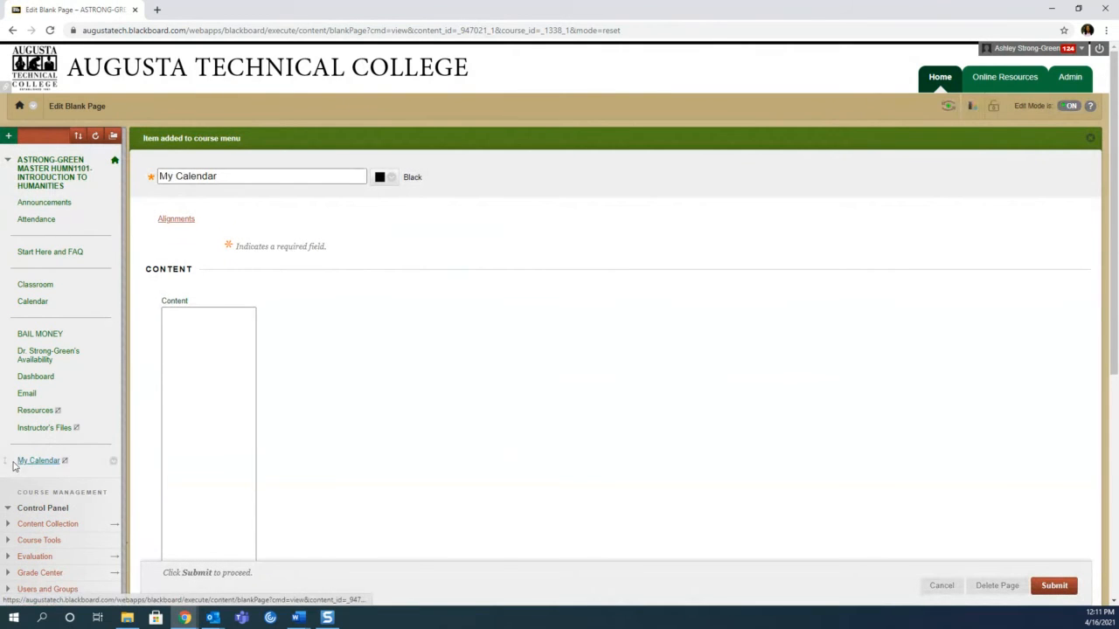
pyautogui.scroll(-3, 123, 272)
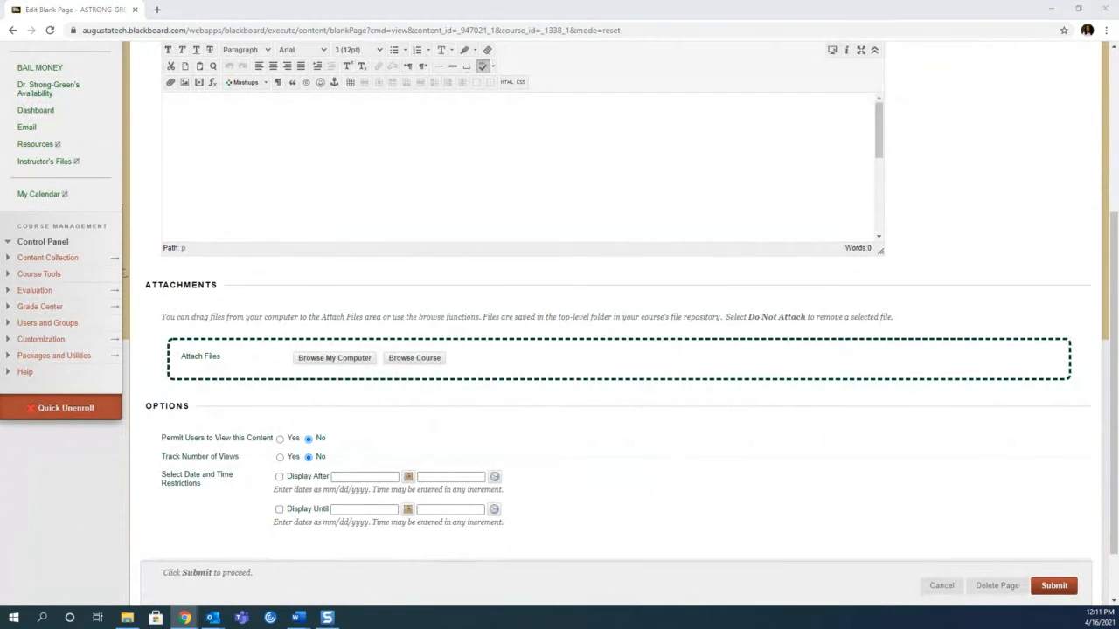
# Step: Switch to the YouCanBook.me booking page editor and copy the website embed code from its sharing options
pyautogui.hotkey('alt', 'Tab')
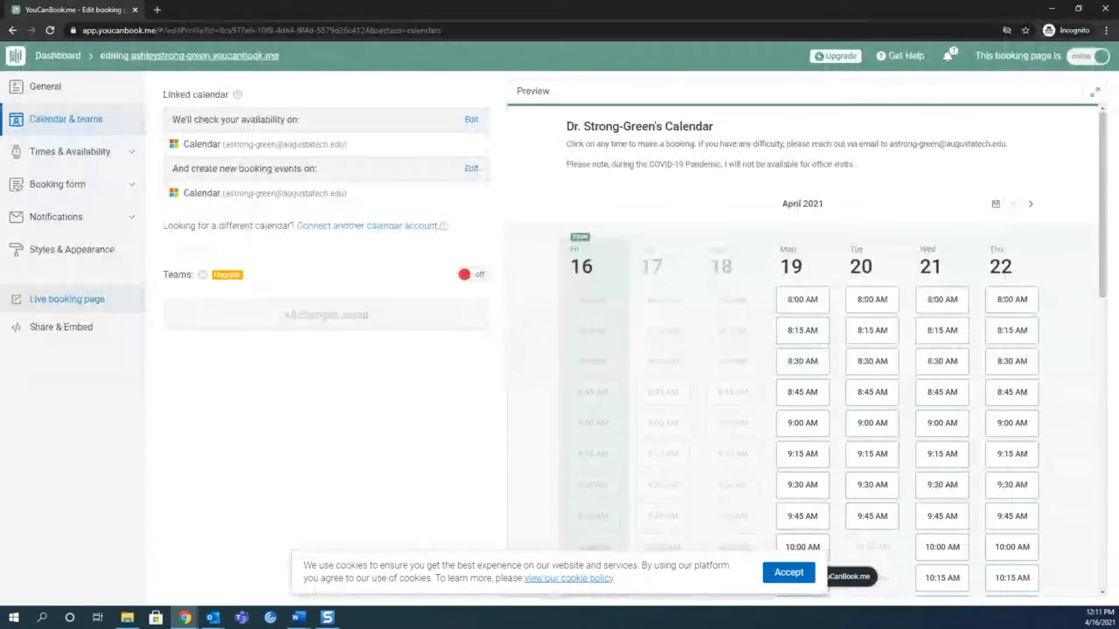
pyautogui.click(63, 330)
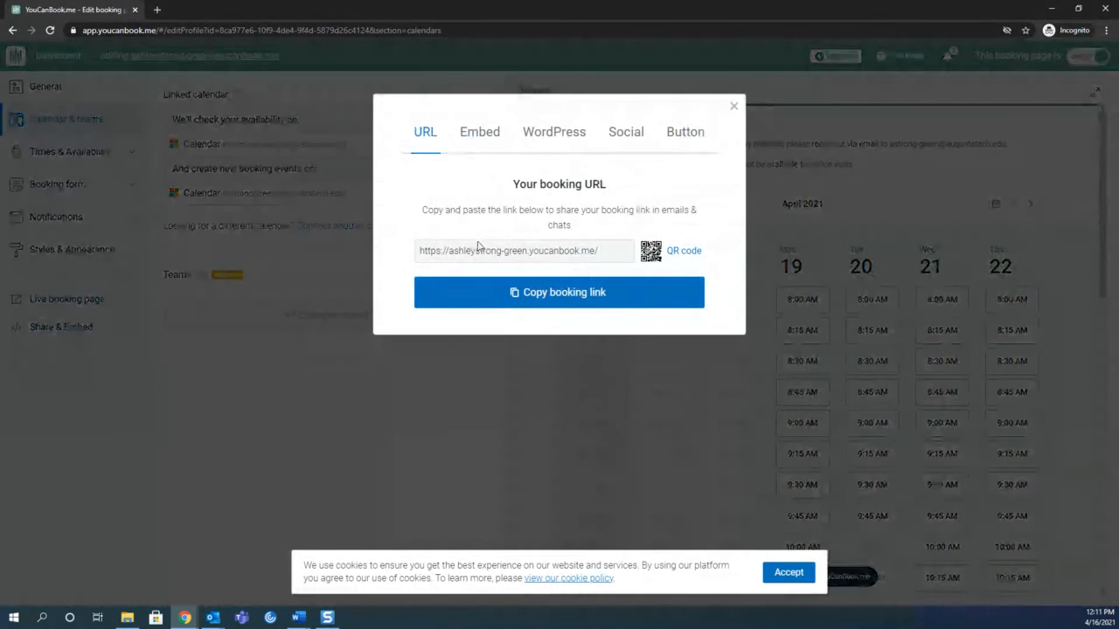
pyautogui.click(486, 136)
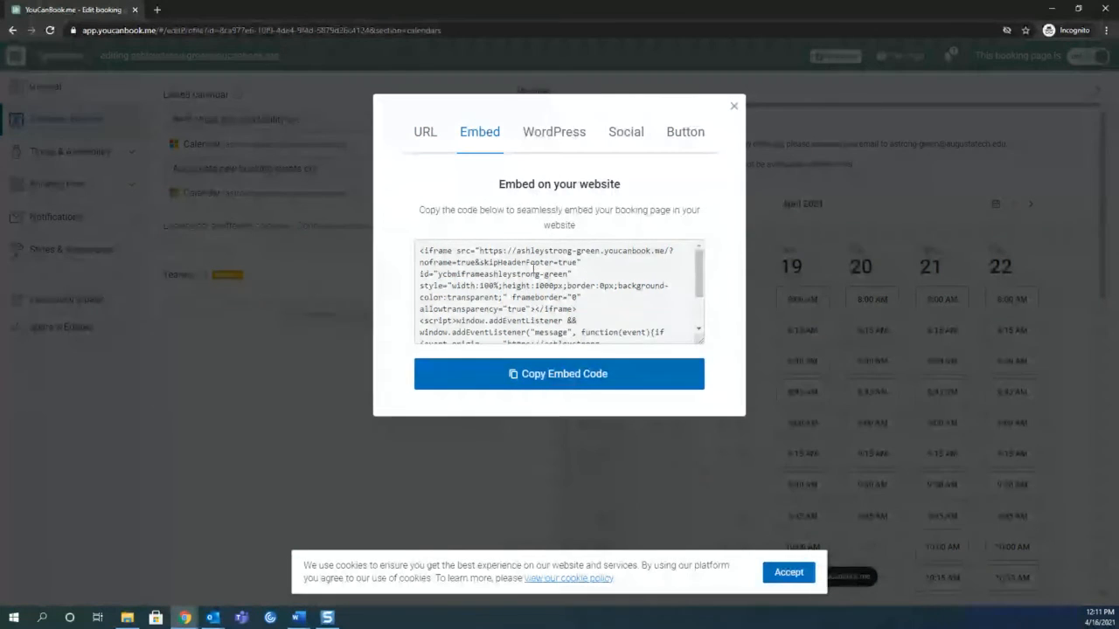
pyautogui.click(538, 289)
pyautogui.click(546, 381)
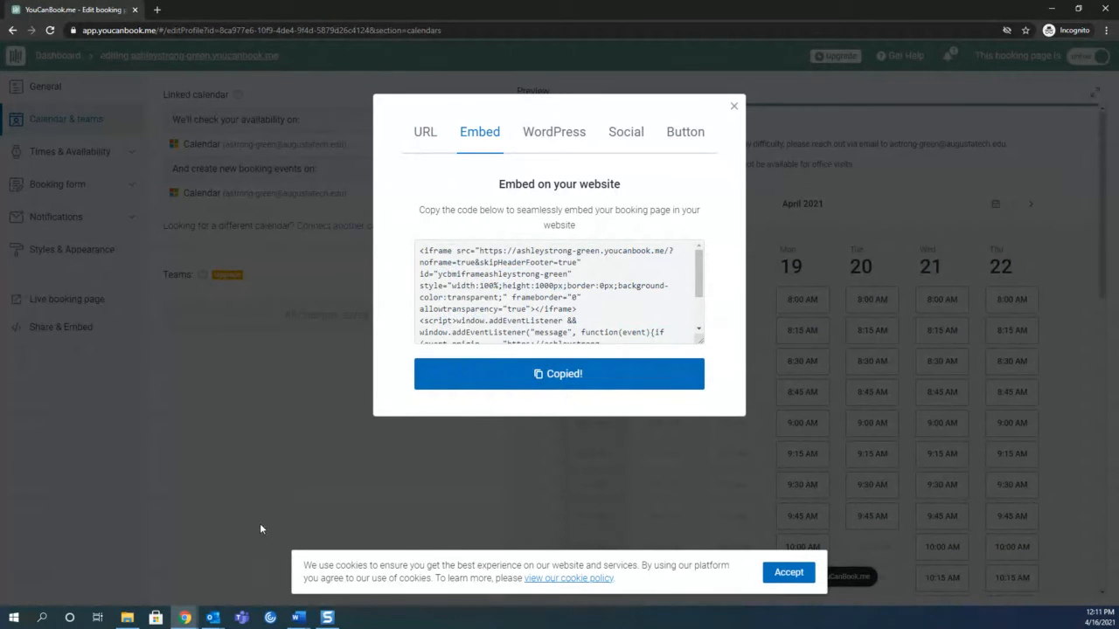
# Step: Return to the Blackboard My Calendar page, paste the embed code into its HTML source, and submit it, viewing the page with edit mode off
pyautogui.moveTo(186, 617)
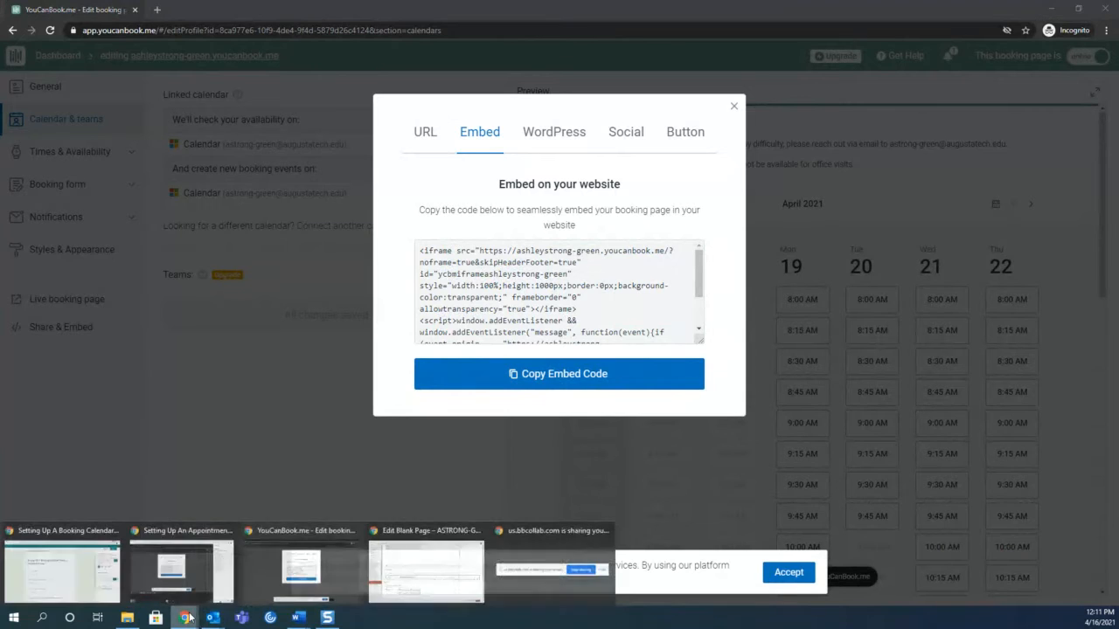
pyautogui.click(429, 573)
pyautogui.scroll(2, 350, 165)
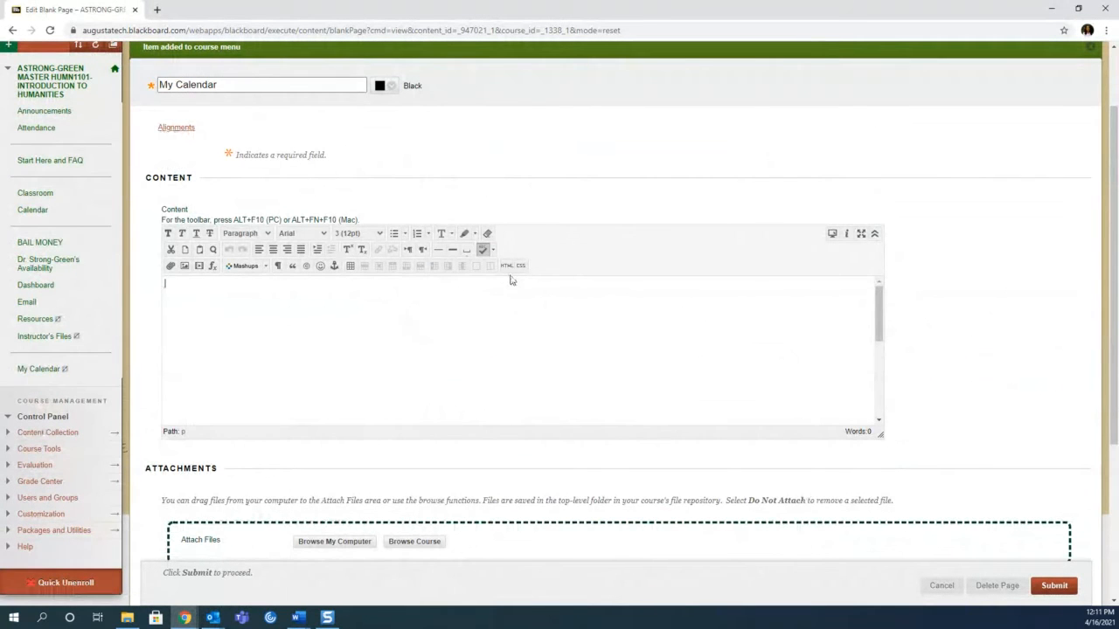
pyautogui.click(510, 267)
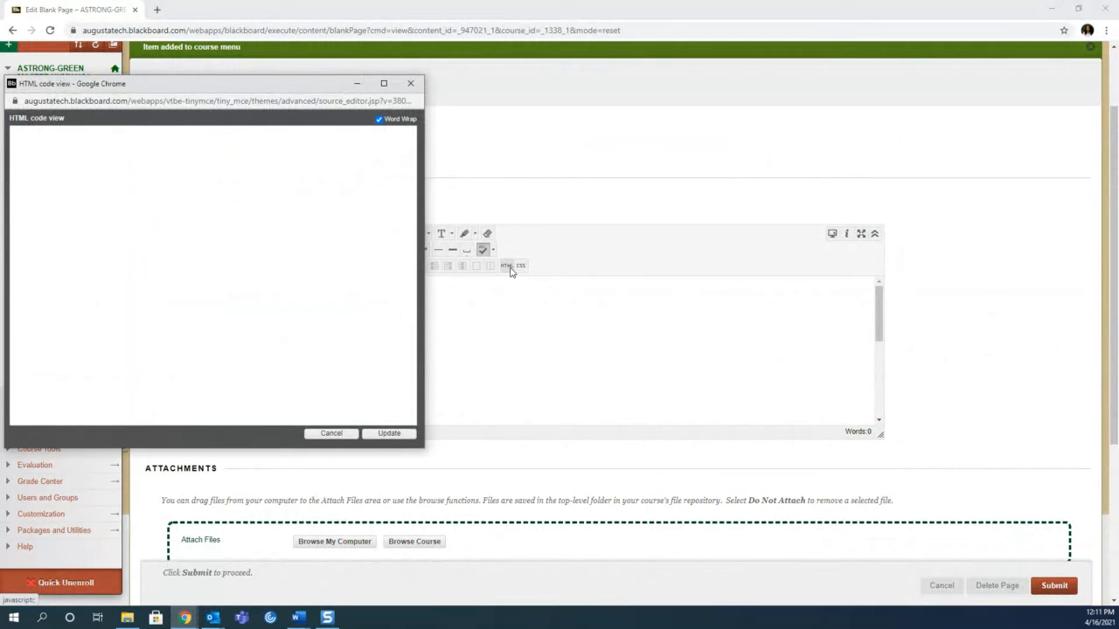
pyautogui.hotkey('ctrl', 'v')
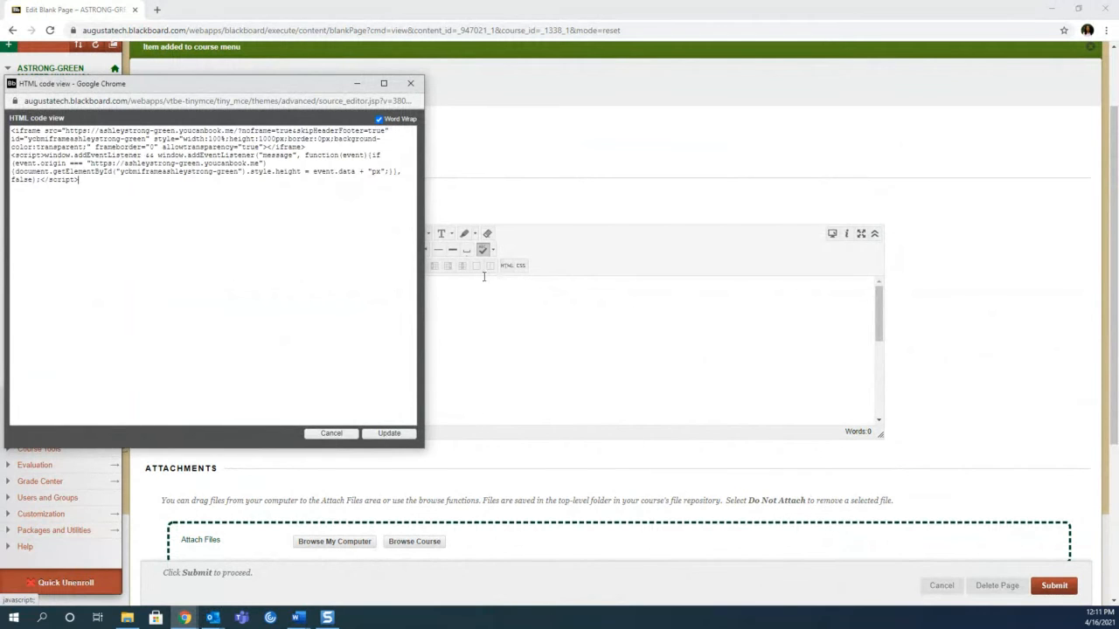
pyautogui.click(389, 434)
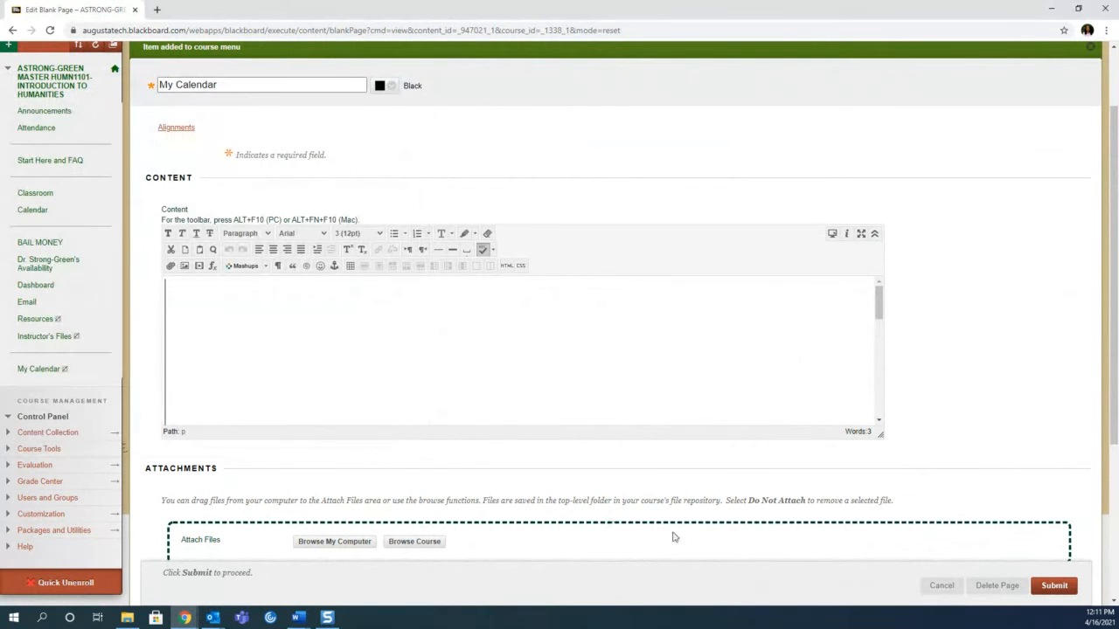
pyautogui.click(1052, 591)
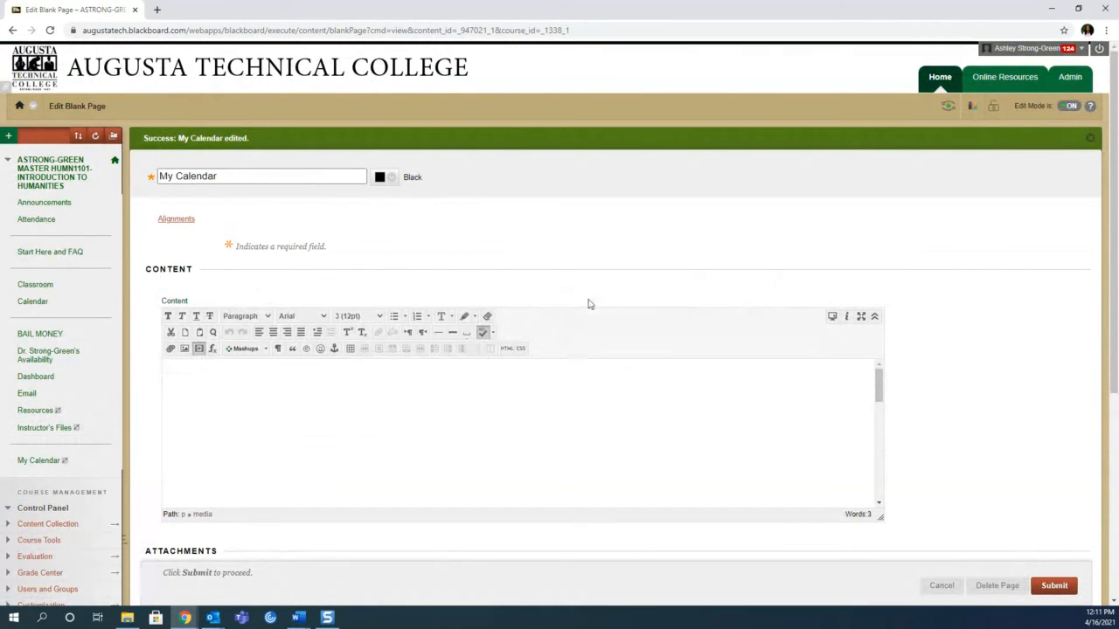
pyautogui.click(1072, 106)
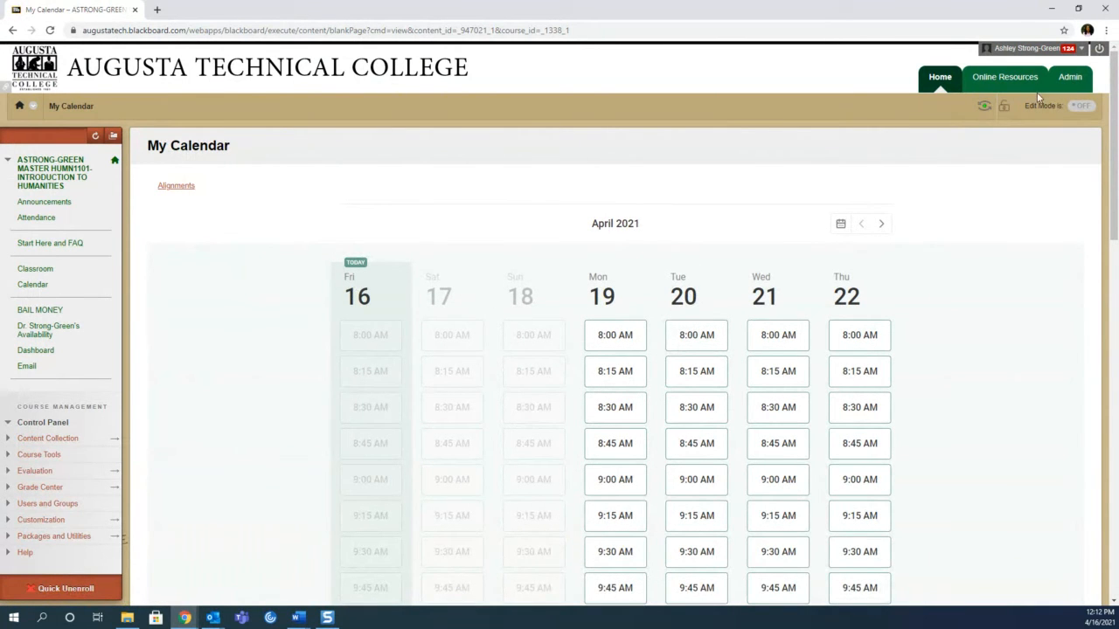
# Step: Turn edit mode back on and start a new course menu web link named Calendar 2
pyautogui.click(1078, 106)
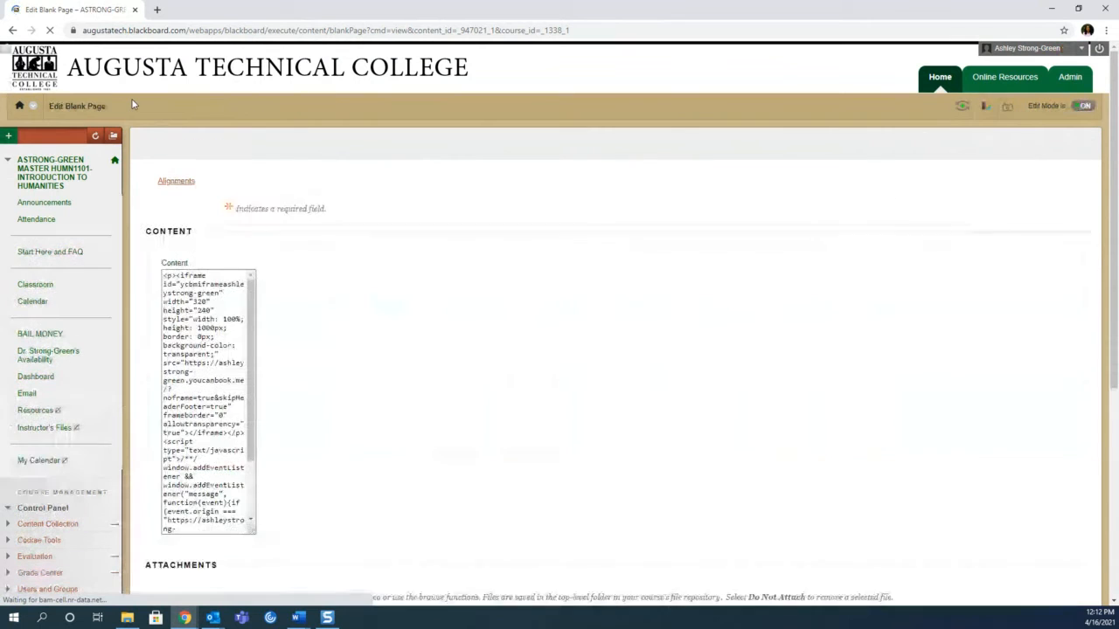
pyautogui.click(8, 136)
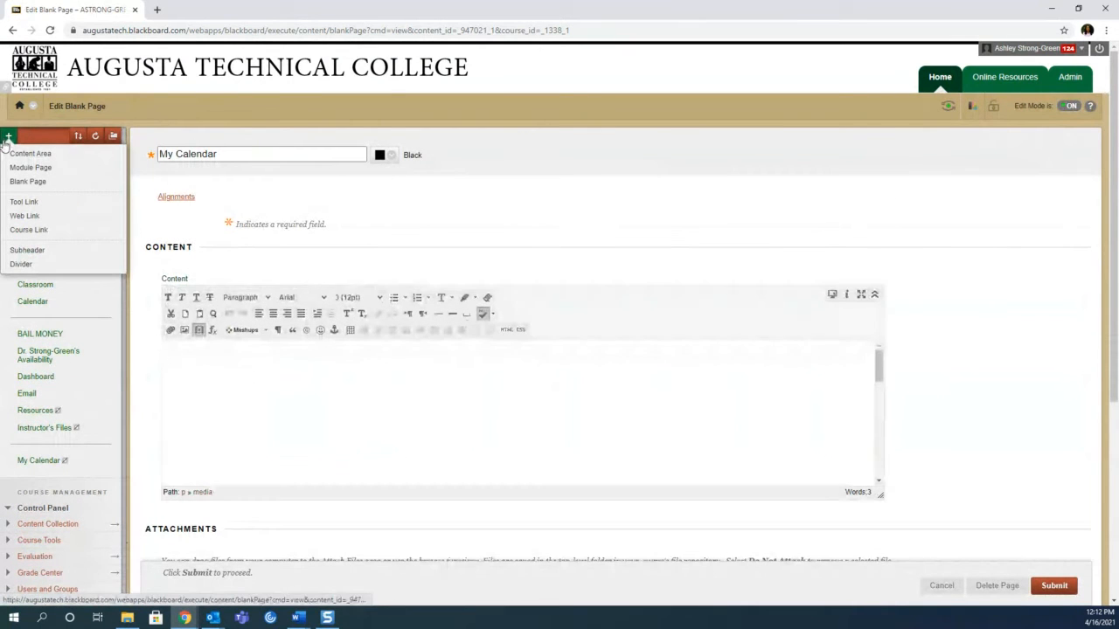
pyautogui.click(22, 215)
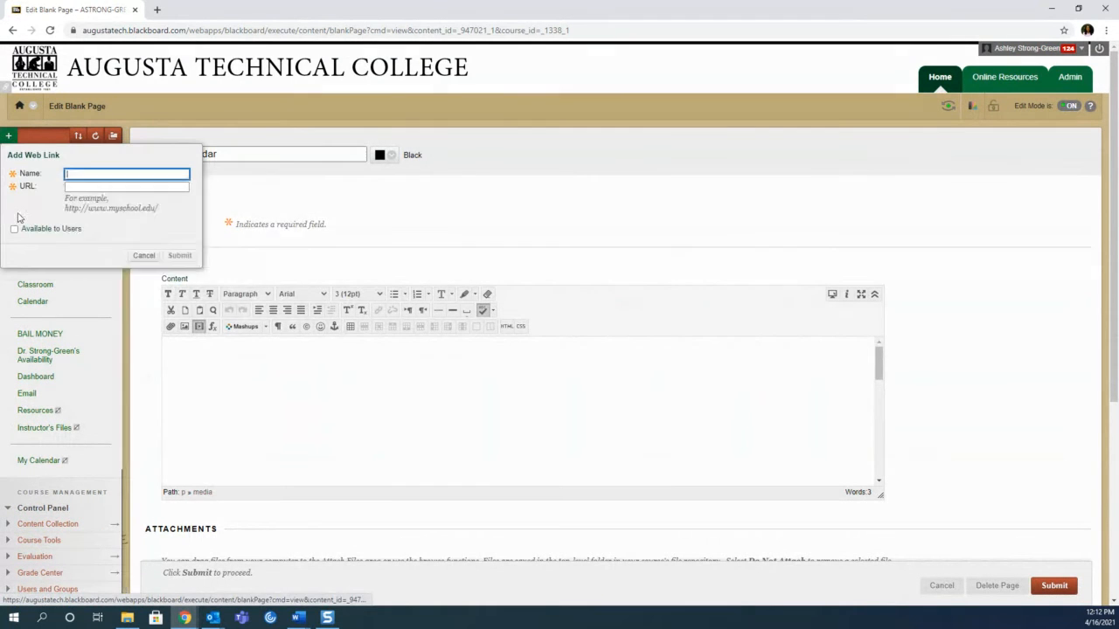
pyautogui.click(96, 175)
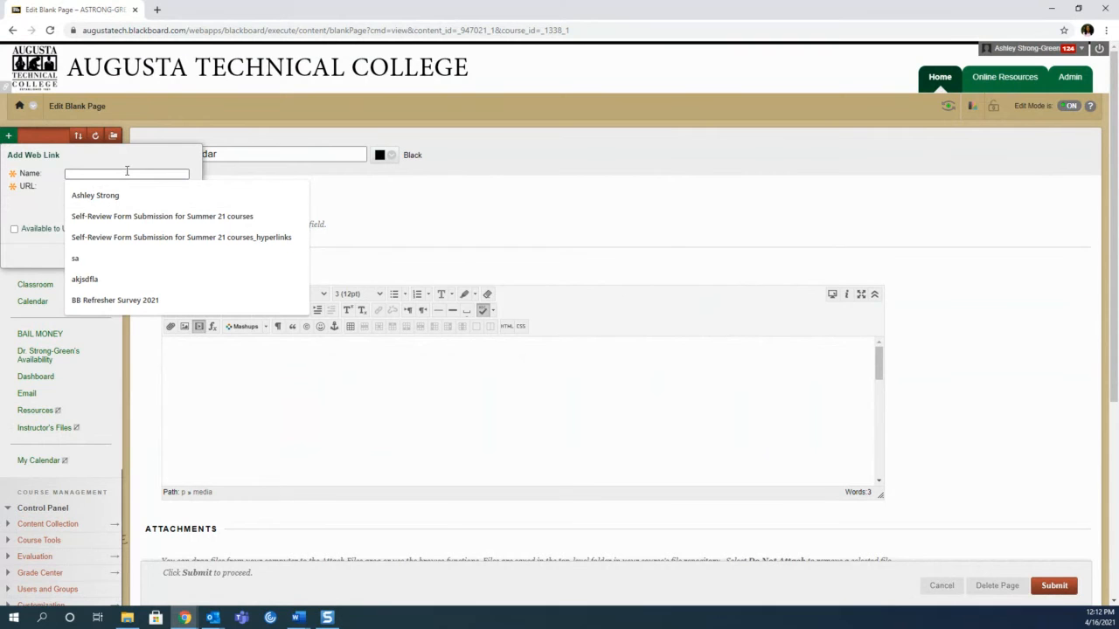
pyautogui.write('Q')
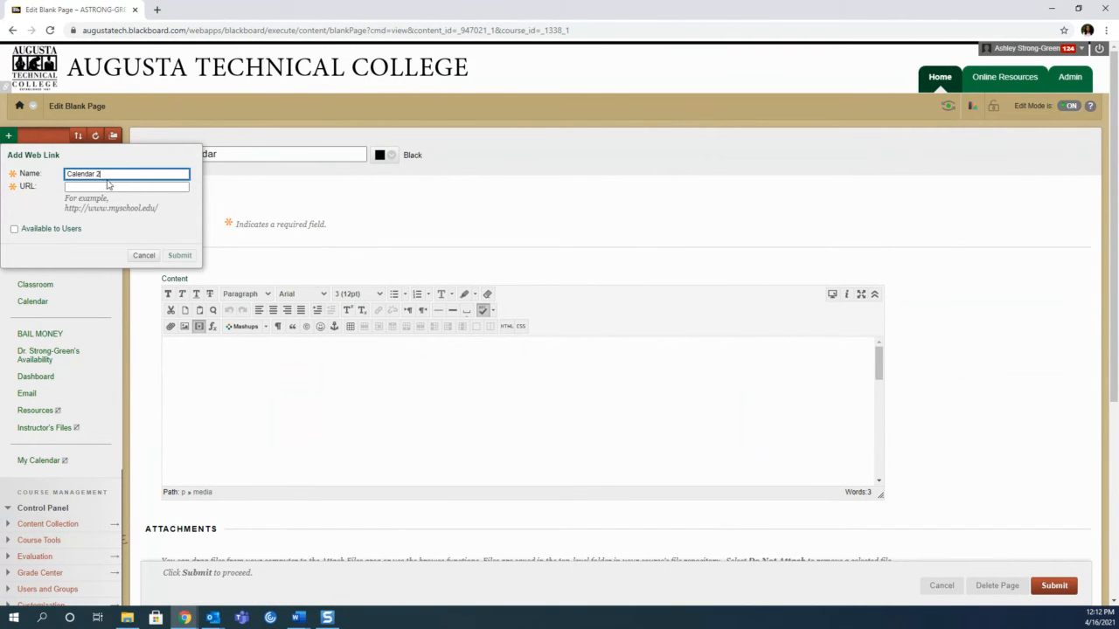
pyautogui.click(109, 186)
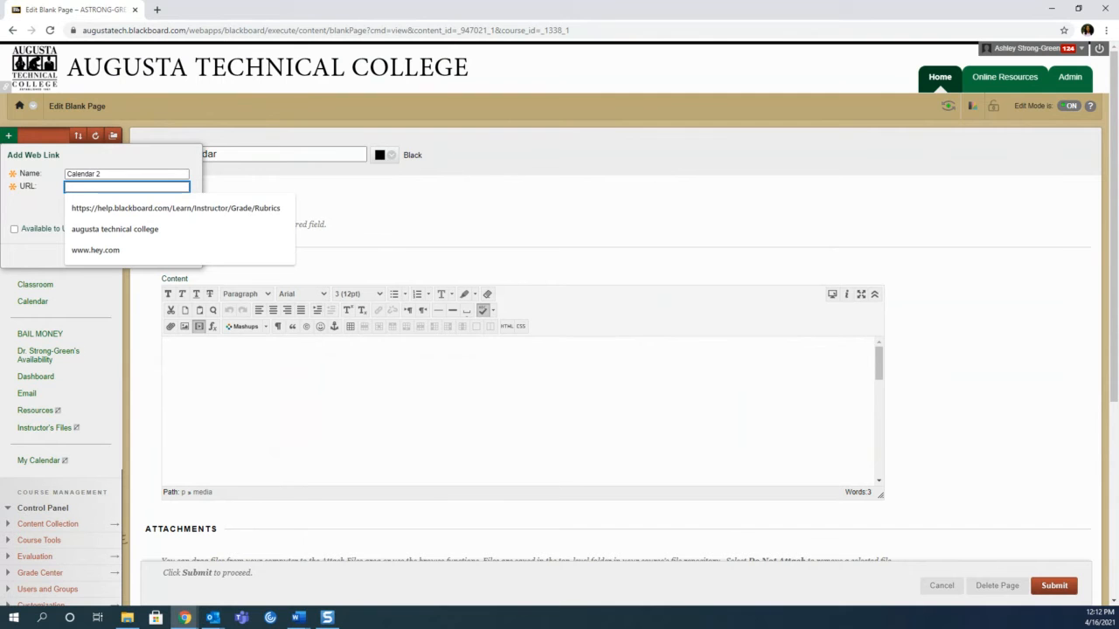
# Step: Switch to the YouCanBook.me sharing options and copy the booking page URL
pyautogui.hotkey('alt', 'Tab')
pyautogui.hotkey('alt', 'Tab')
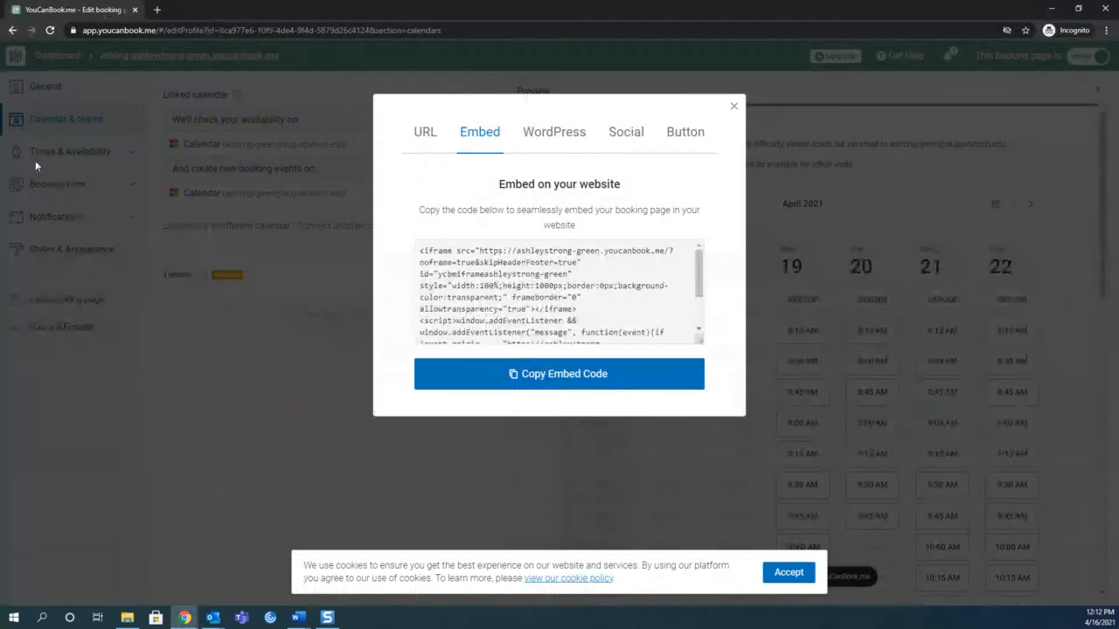
pyautogui.click(427, 145)
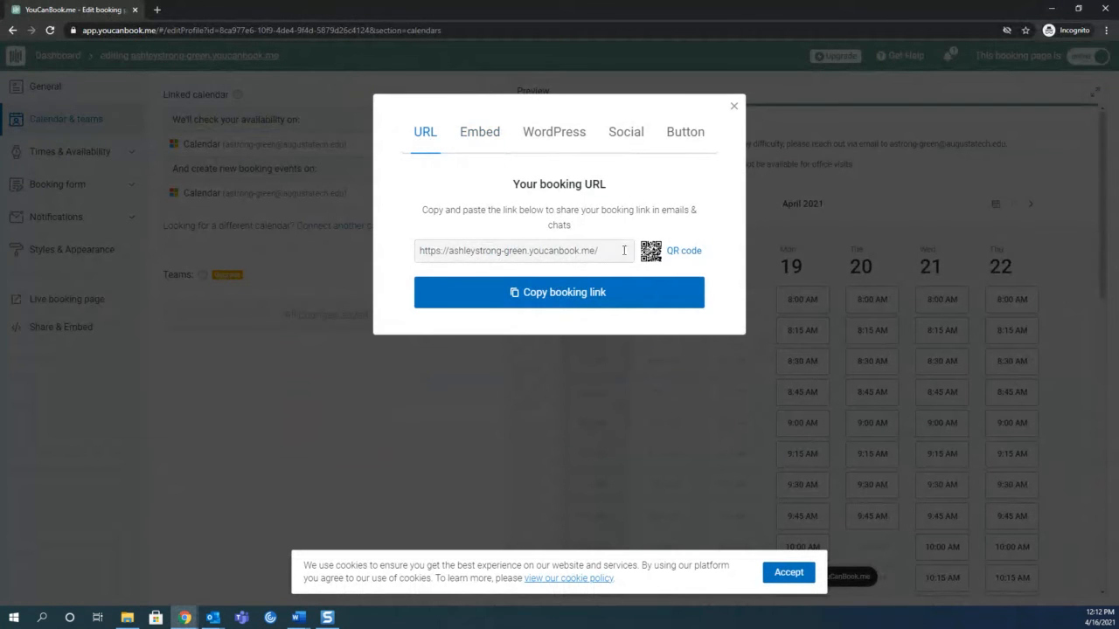
pyautogui.press('Tab')
pyautogui.hotkey('ctrl', 'c')
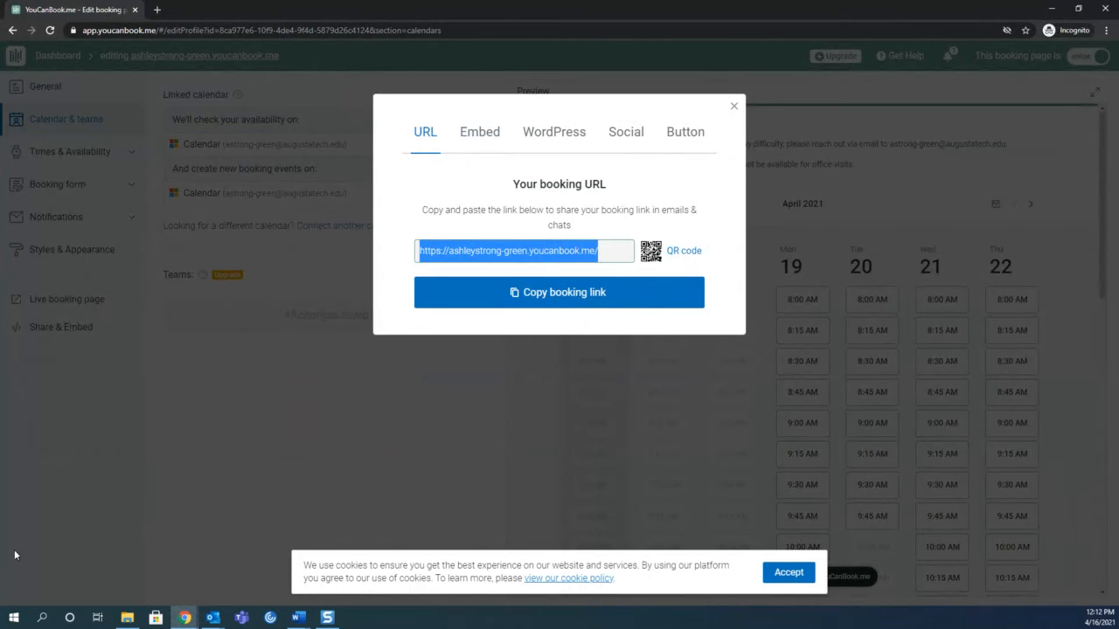
# Step: Return to Blackboard, paste the booking URL into the Calendar 2 web link, submit it, and open the new link
pyautogui.click(184, 617)
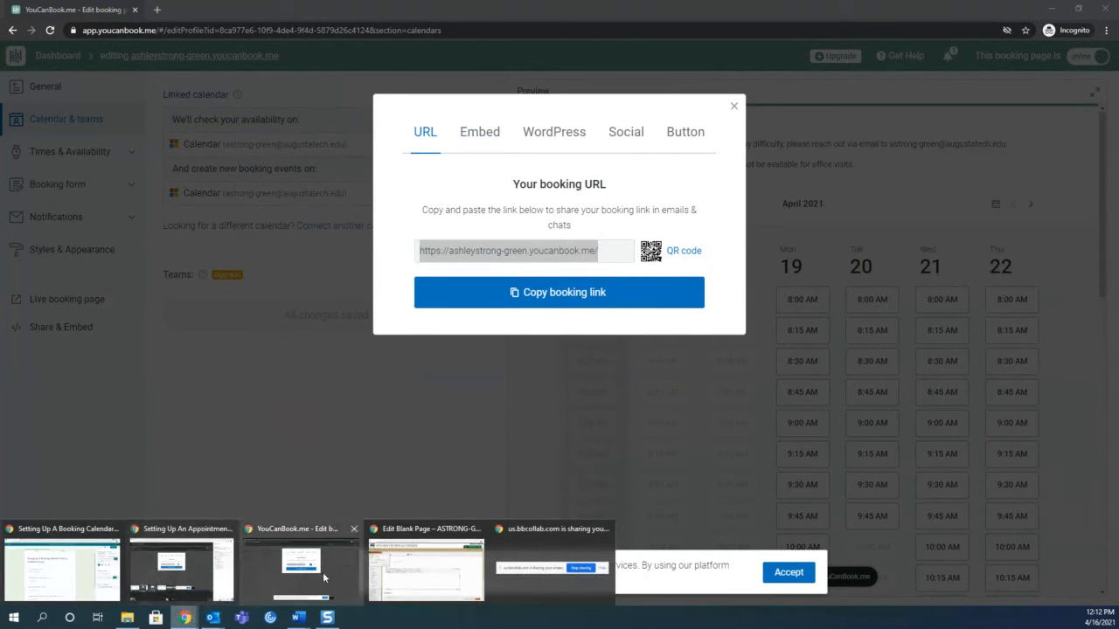
pyautogui.click(422, 559)
pyautogui.click(126, 186)
pyautogui.hotkey('ctrl', 'v')
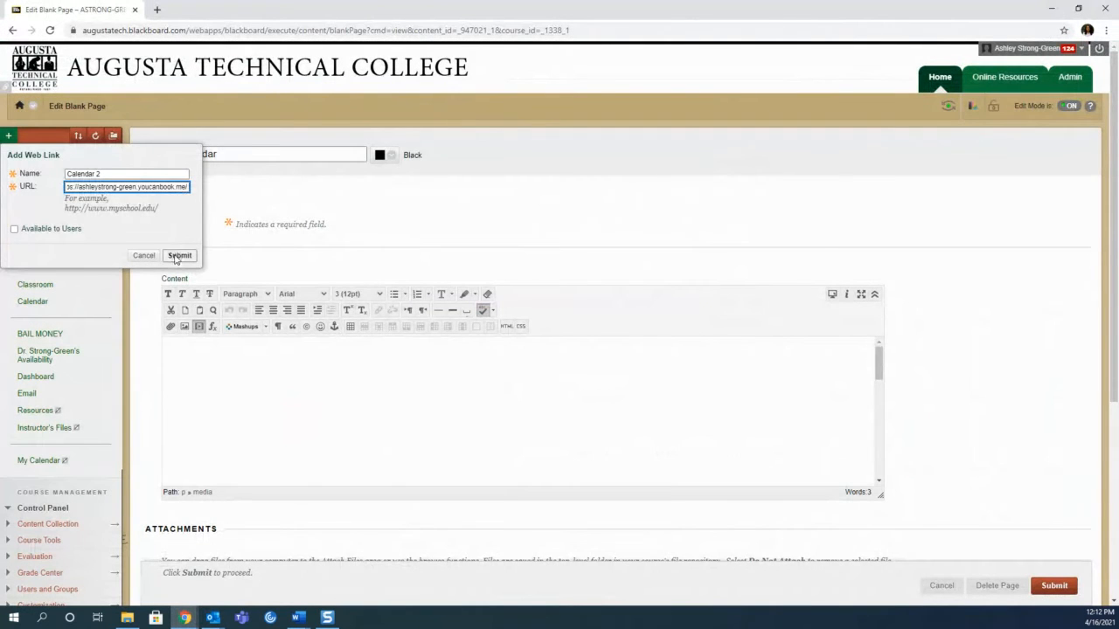
pyautogui.click(179, 256)
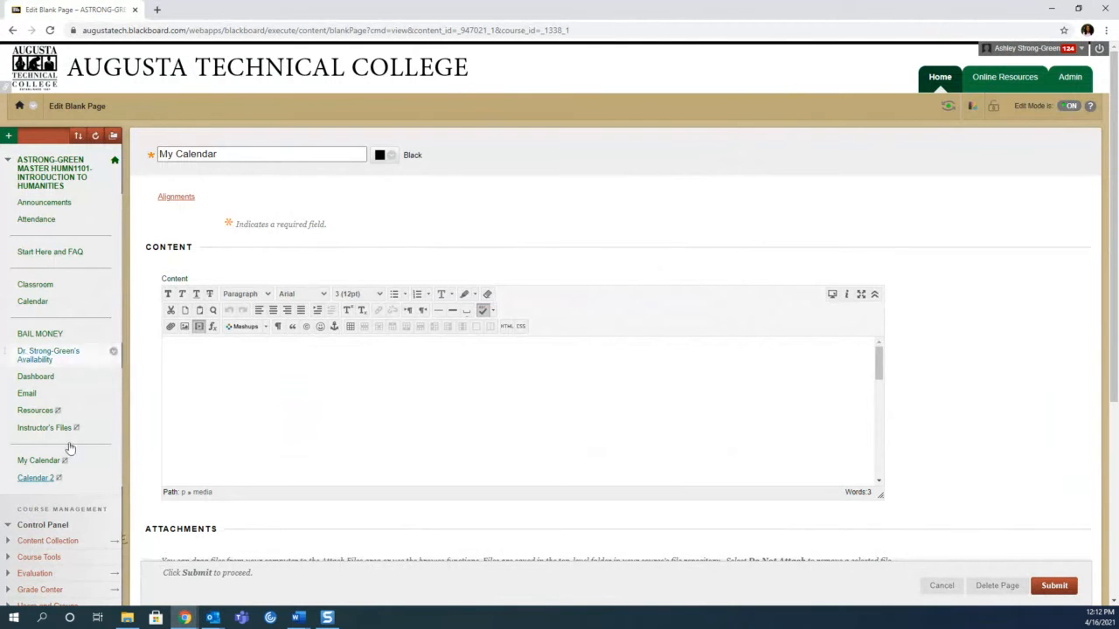
pyautogui.click(37, 479)
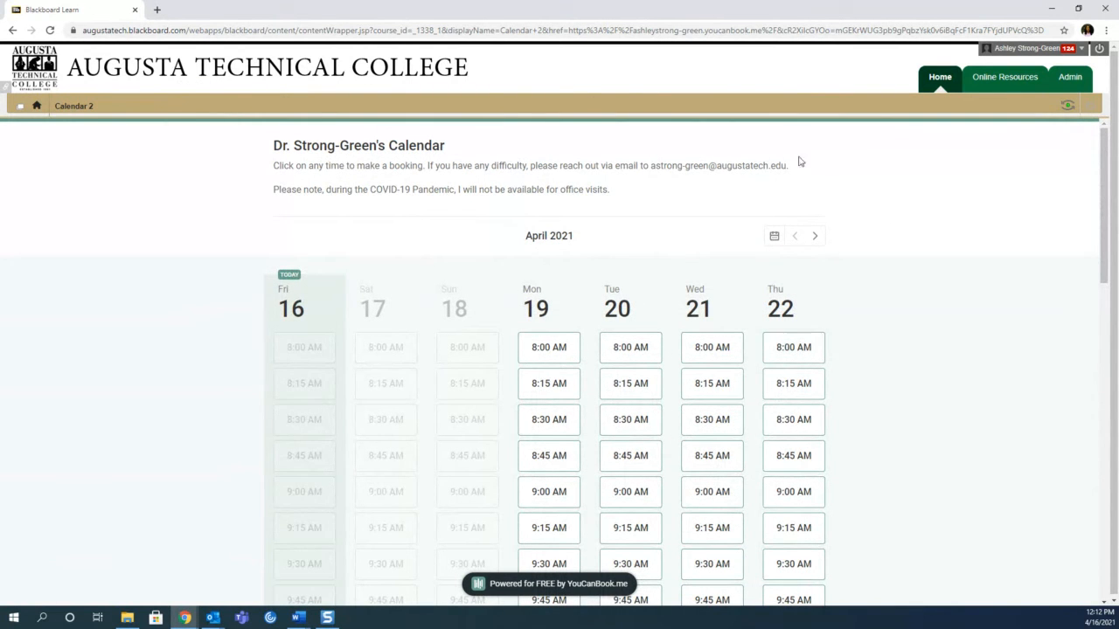
# Step: Return to the course, open the Classroom content area, and start creating a web link there
pyautogui.click(37, 106)
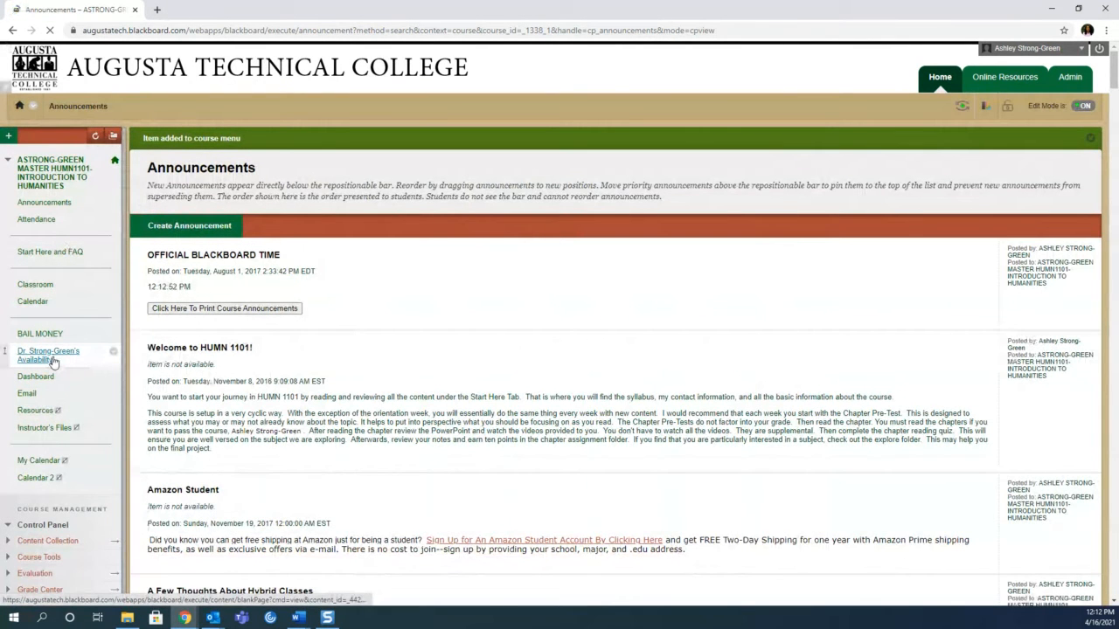
pyautogui.click(34, 285)
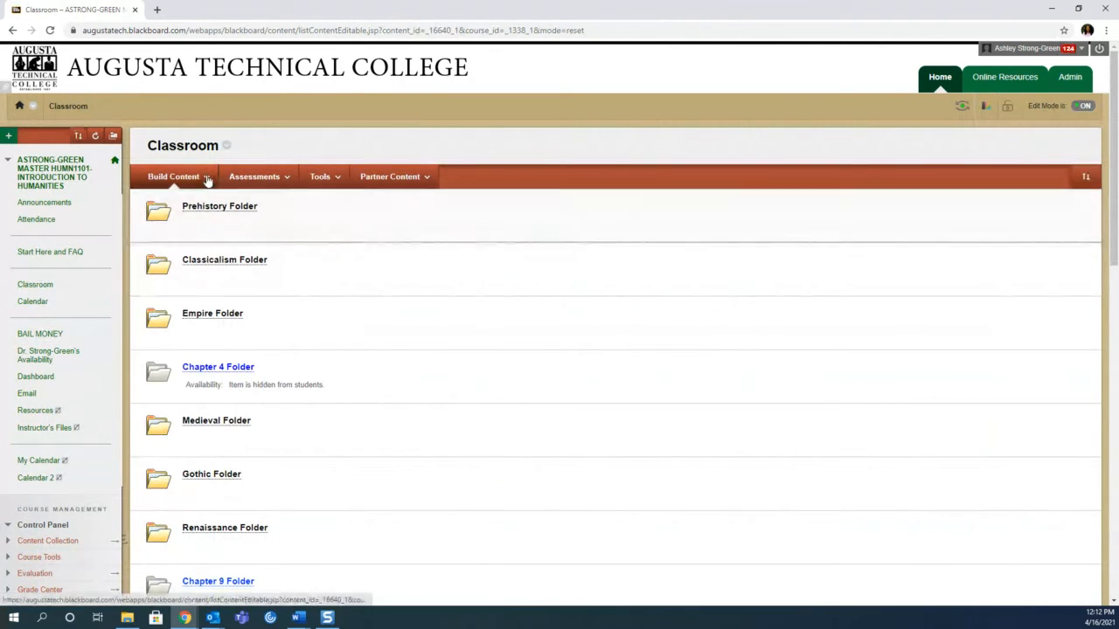
pyautogui.click(204, 177)
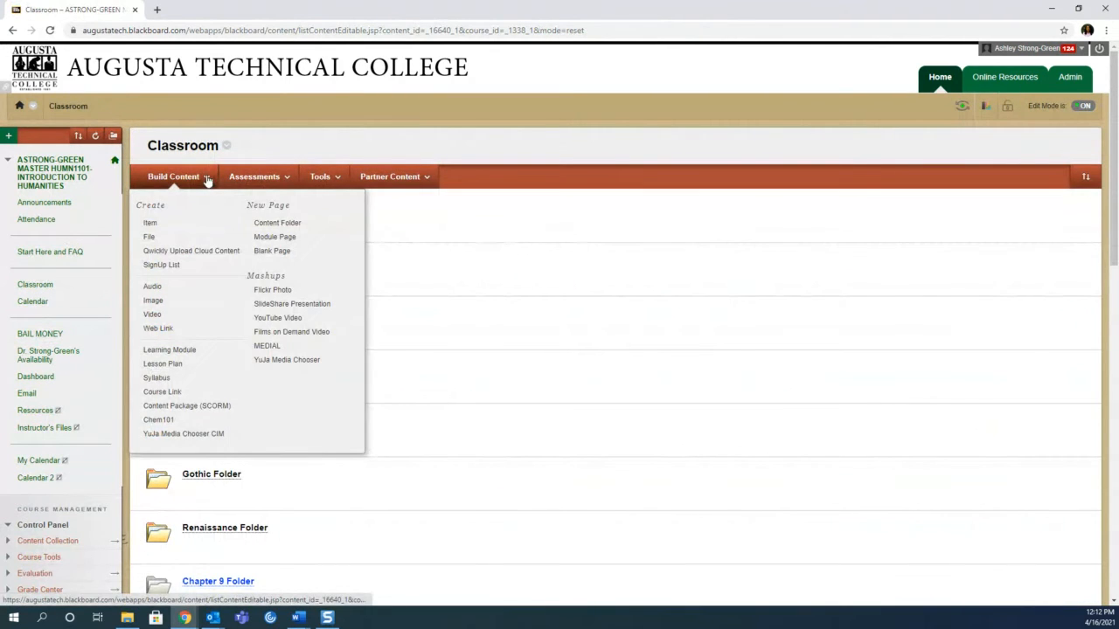
pyautogui.click(166, 329)
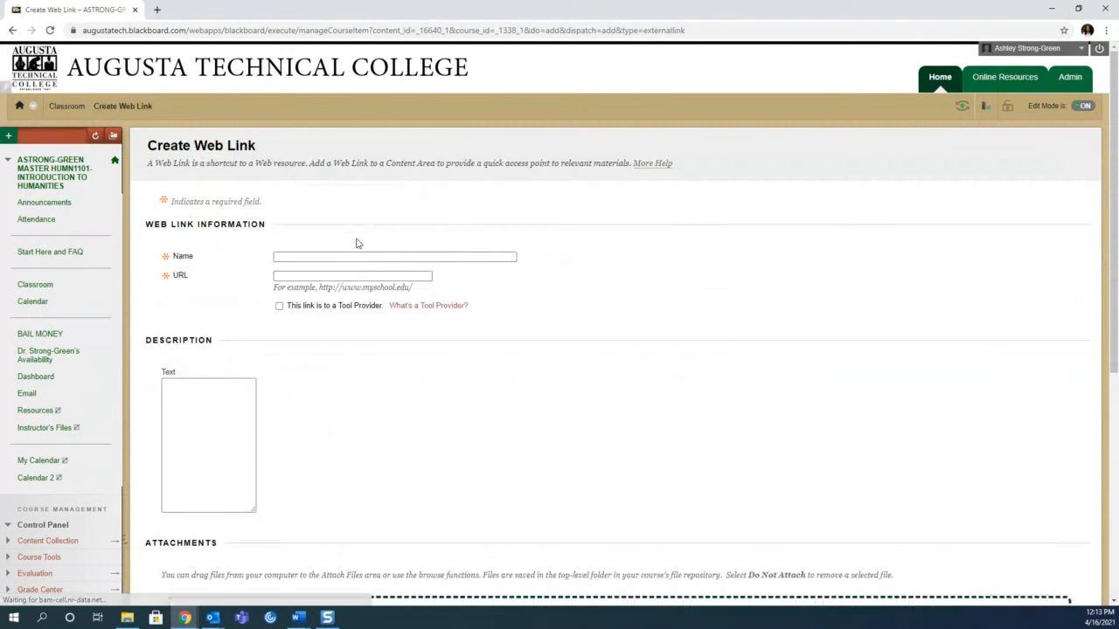
# Step: Set the web link's URL to the booking page address and name it Book An Appointment
pyautogui.click(356, 253)
pyautogui.click(357, 277)
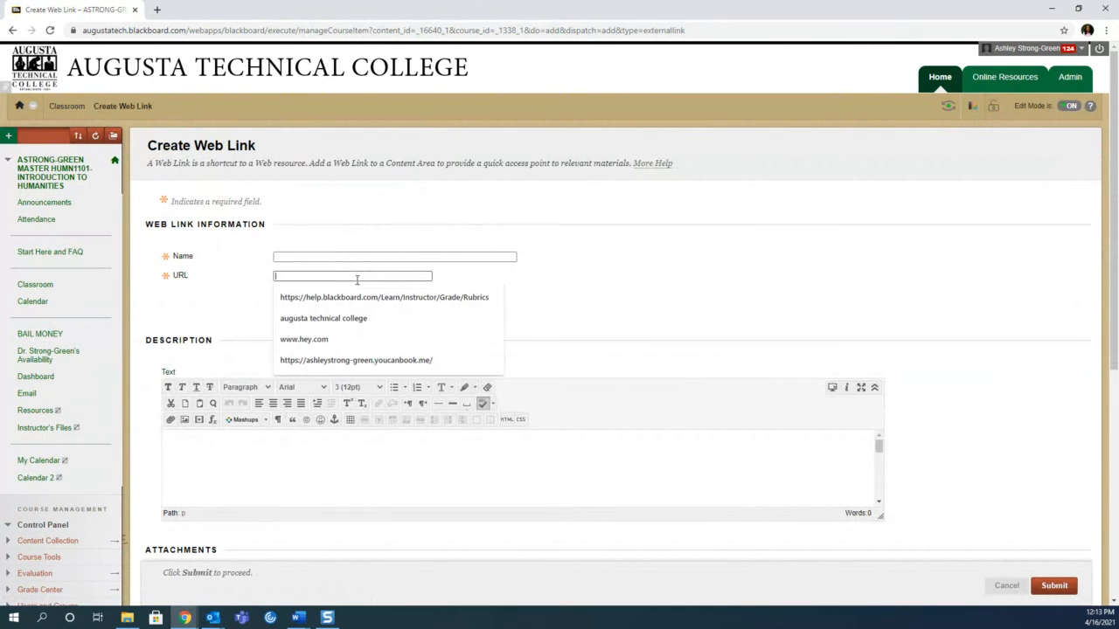
pyautogui.press('Down')
pyautogui.press('Down')
pyautogui.press('Down')
pyautogui.press('Down')
pyautogui.press('Return')
pyautogui.click(357, 255)
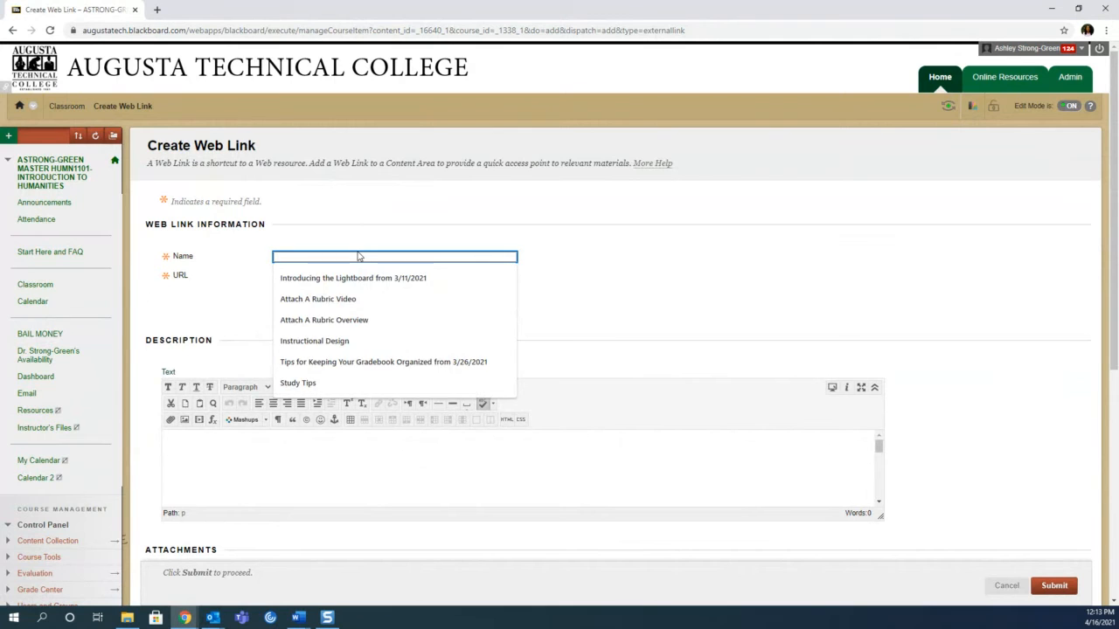
pyautogui.write('Book An A')
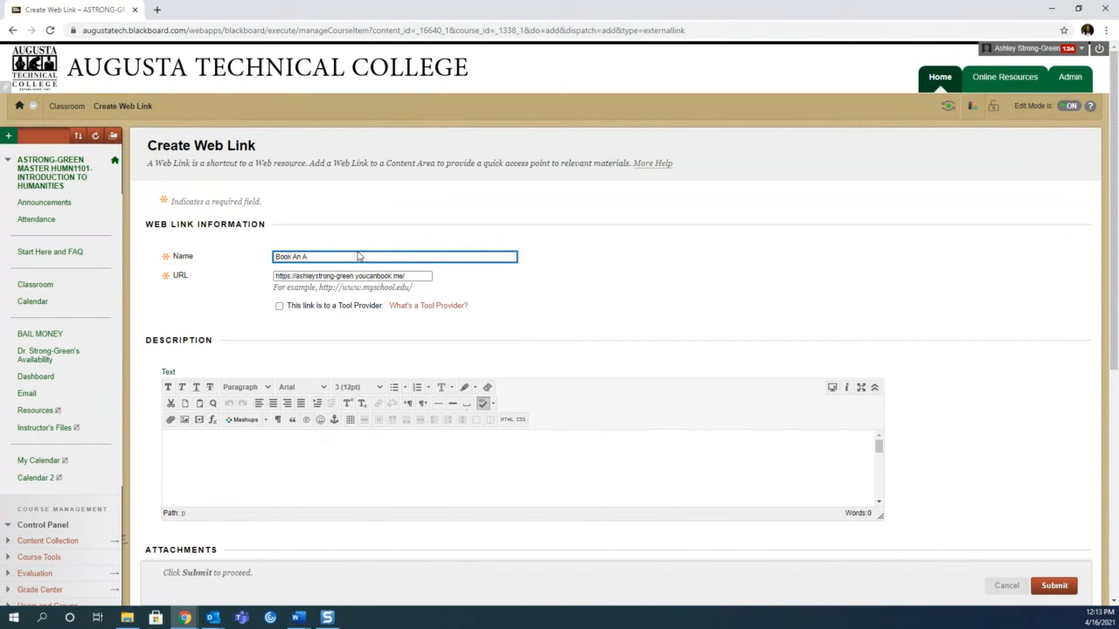
pyautogui.write('ppointment')
# Step: Add the description "If you struggled with this quiz stop by for a study session", submit the web link, and view it in the Classroom list
pyautogui.click(337, 441)
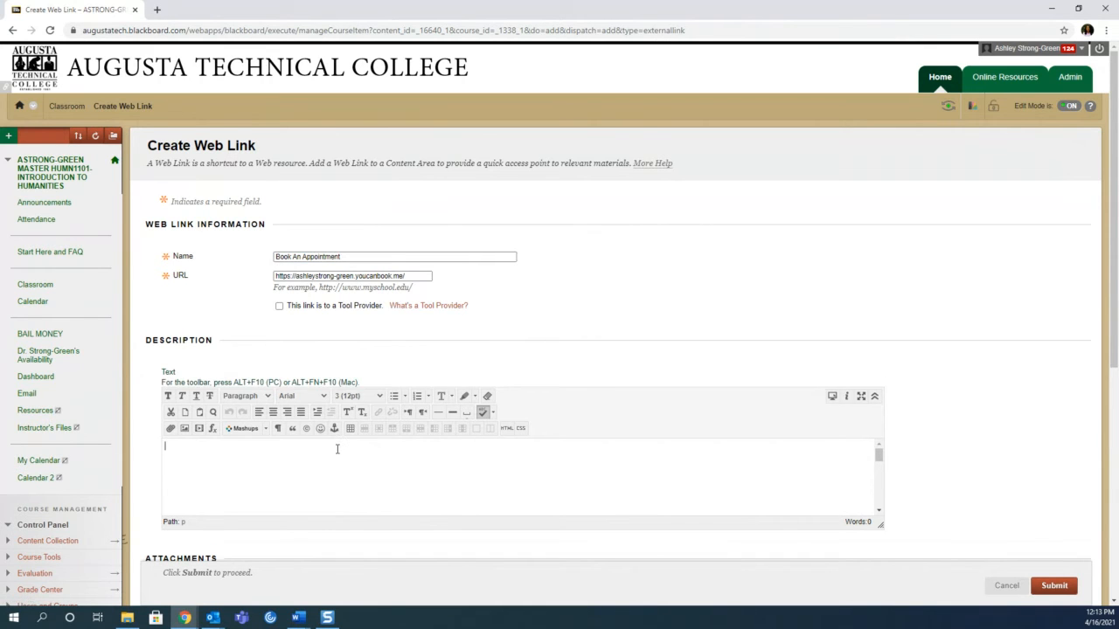
pyautogui.write('If you struggled with this quiz stop  by for a s')
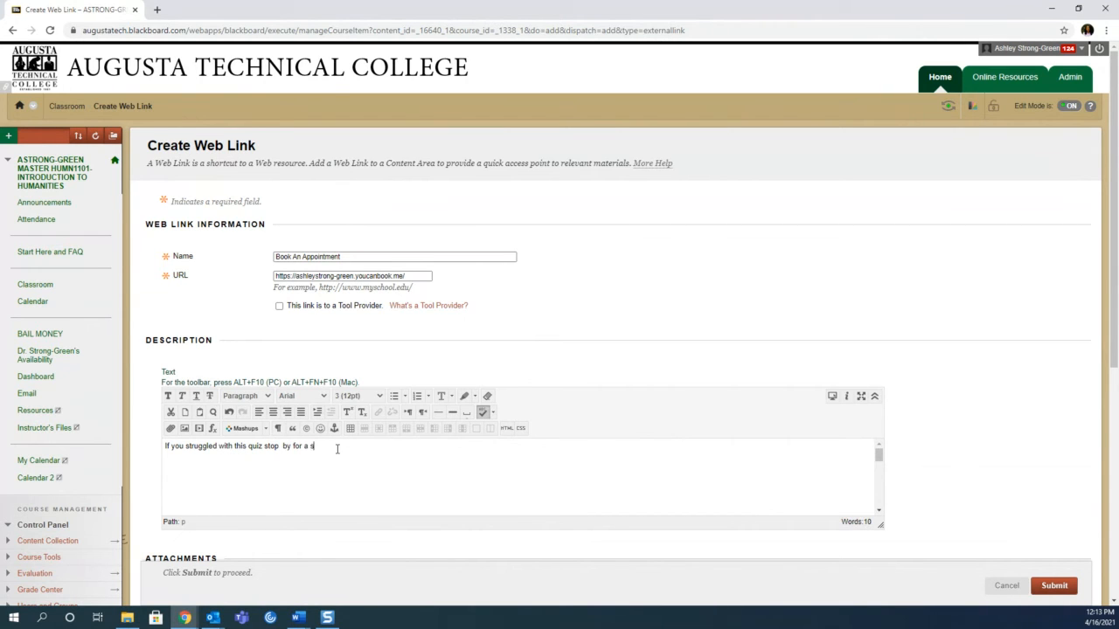
pyautogui.write('tudy session')
pyautogui.click(1071, 586)
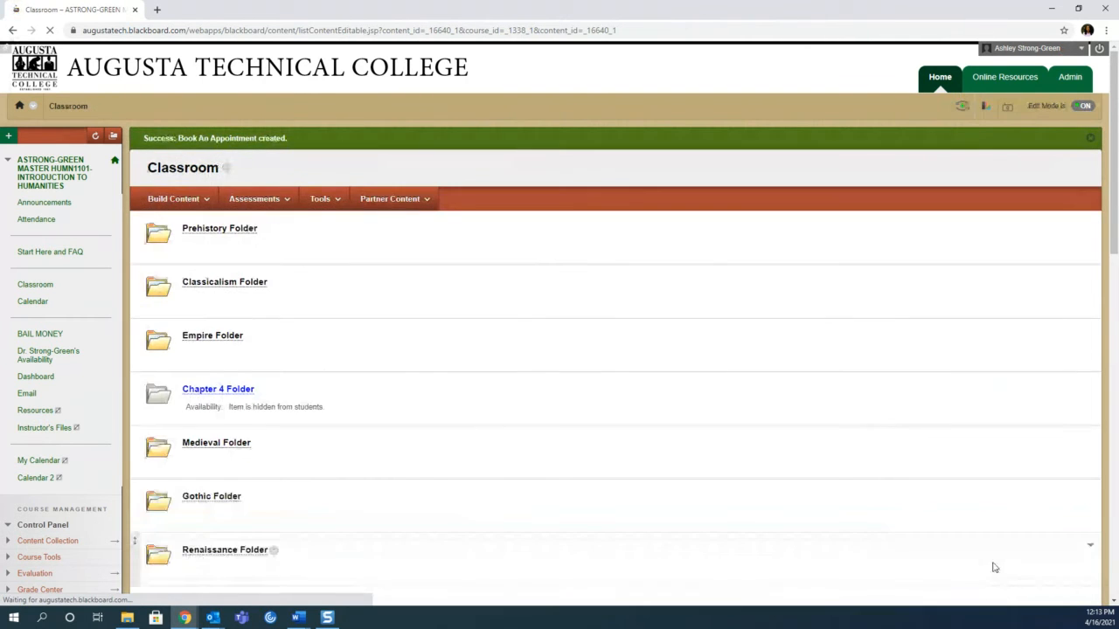
pyautogui.scroll(-20, 290, 519)
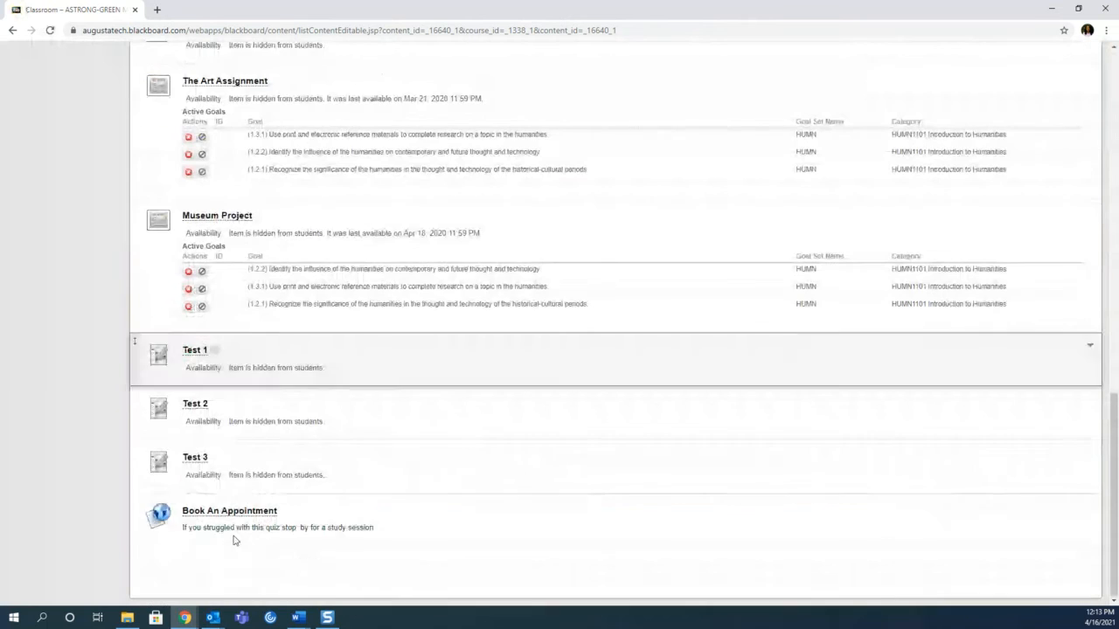
# Step: Check the Book An Appointment link from the Classroom list, return to the course, open the instructor's availability link, and reload the calendar
pyautogui.click(218, 513)
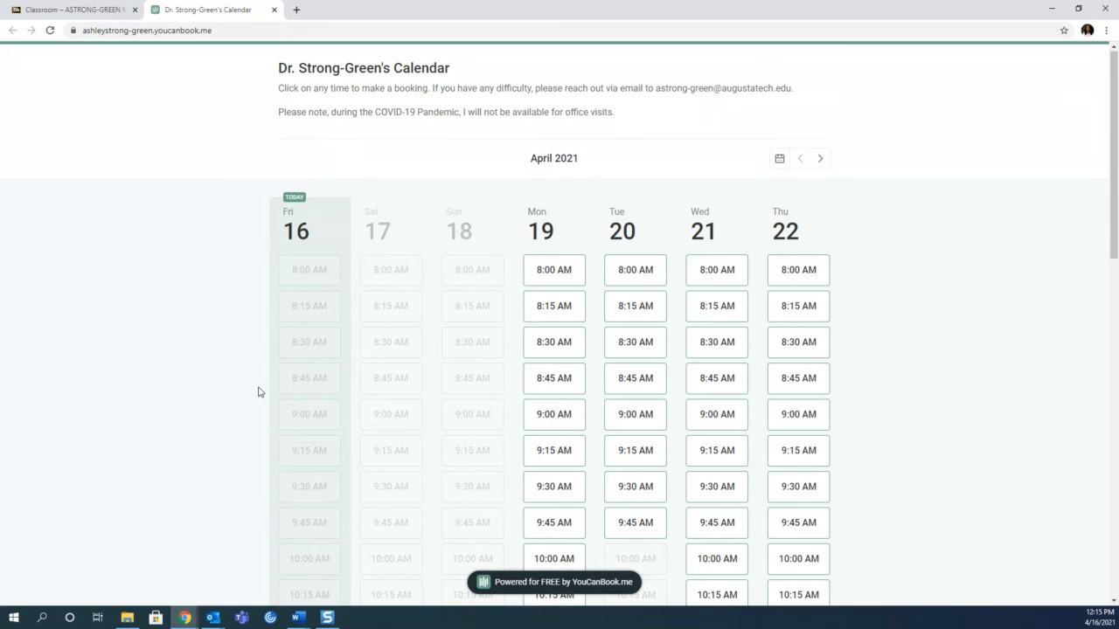
pyautogui.click(77, 10)
pyautogui.scroll(6, 109, 230)
pyautogui.scroll(4, 106, 230)
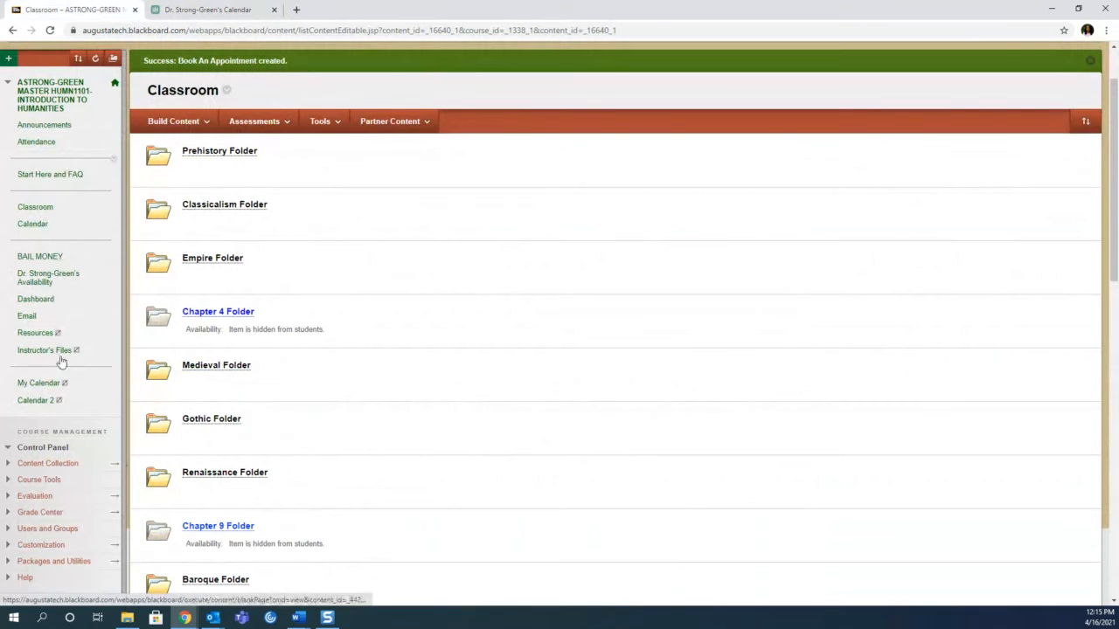
pyautogui.click(63, 276)
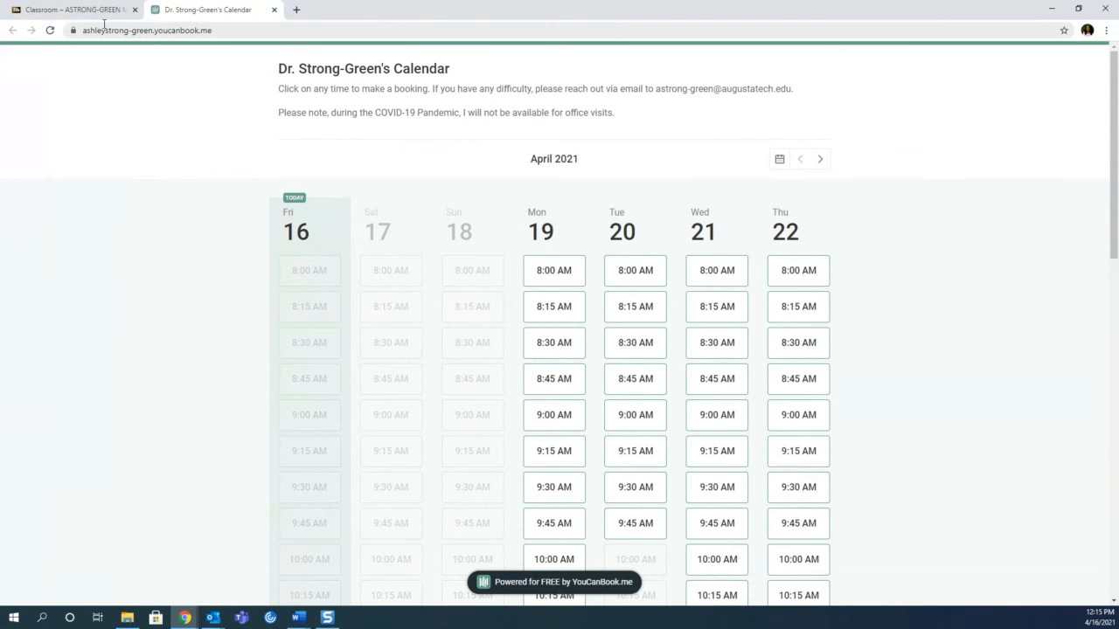
pyautogui.click(50, 31)
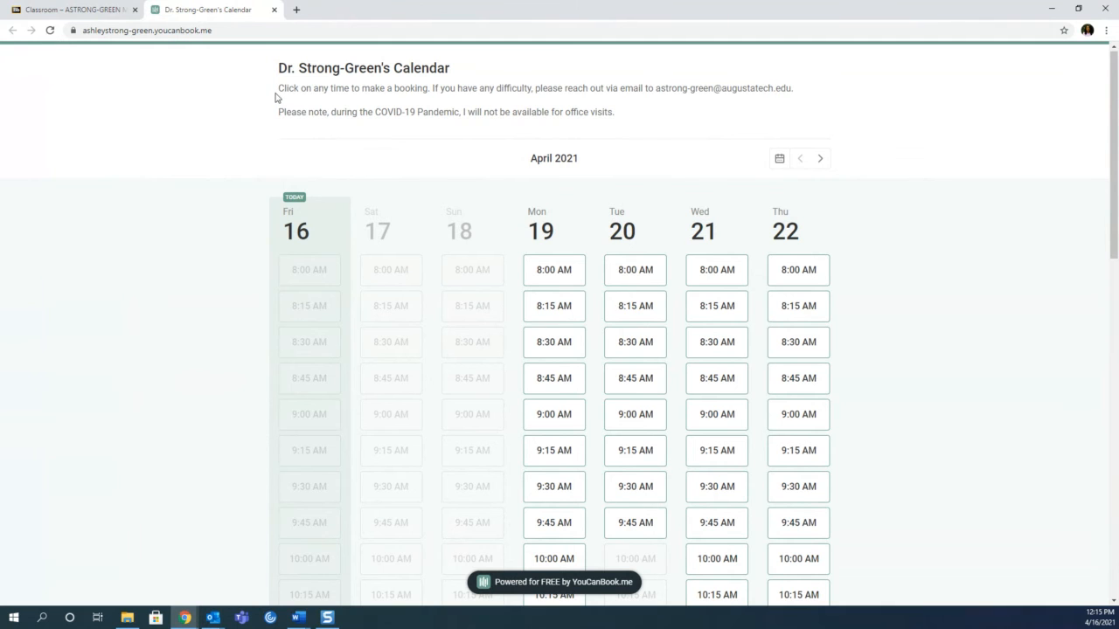
# Step: Go to the YouCanBook.me home page and open its login page
pyautogui.click(221, 32)
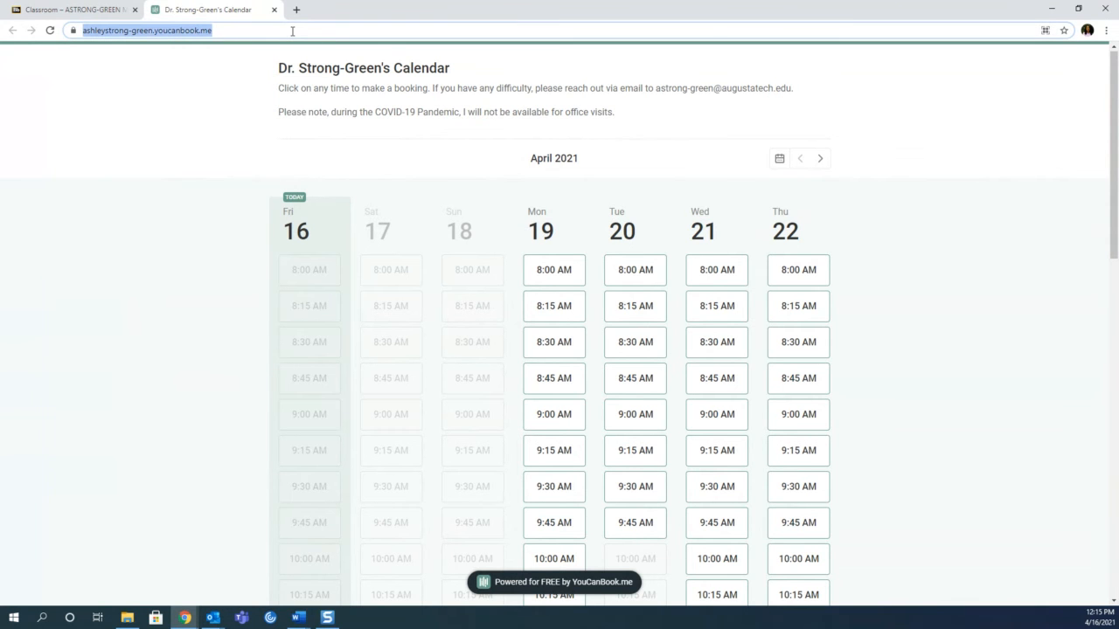
pyautogui.write('youcan')
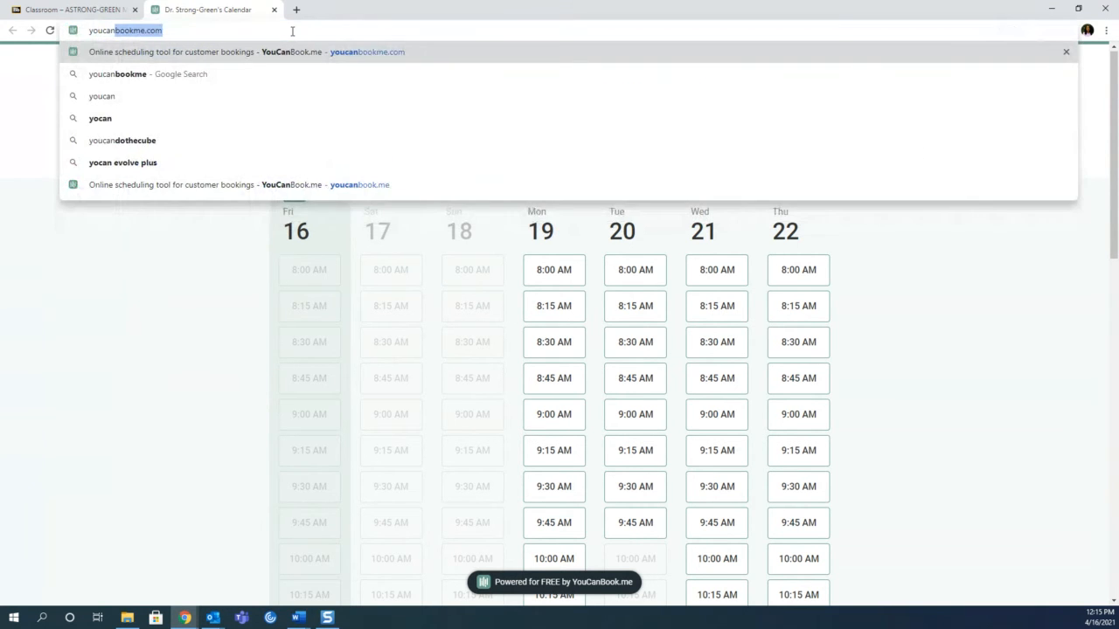
pyautogui.press('Return')
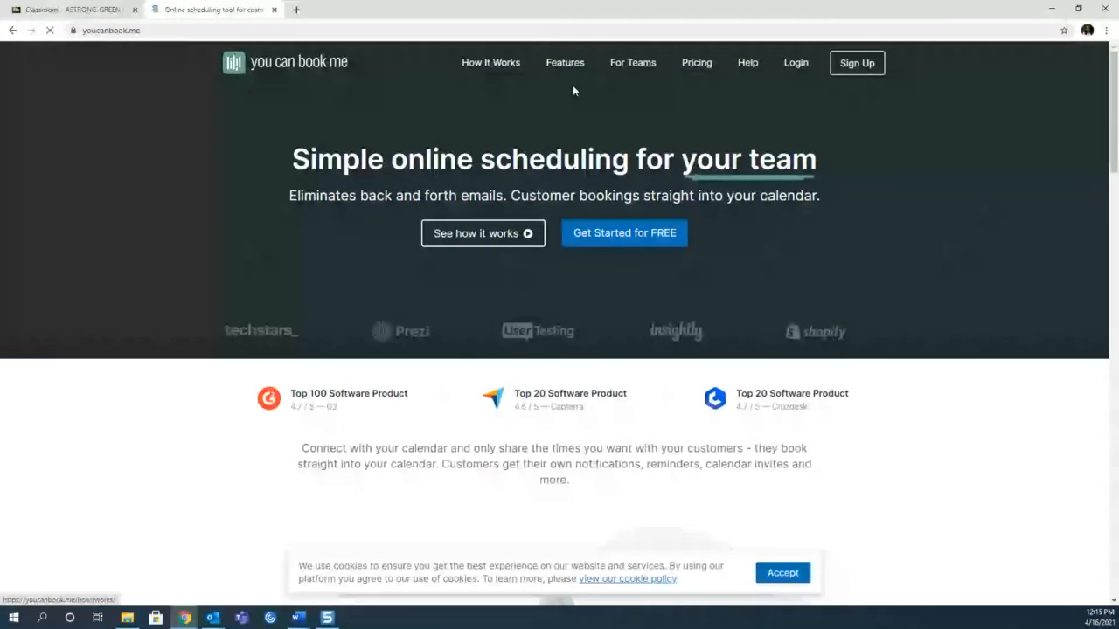
pyautogui.click(795, 65)
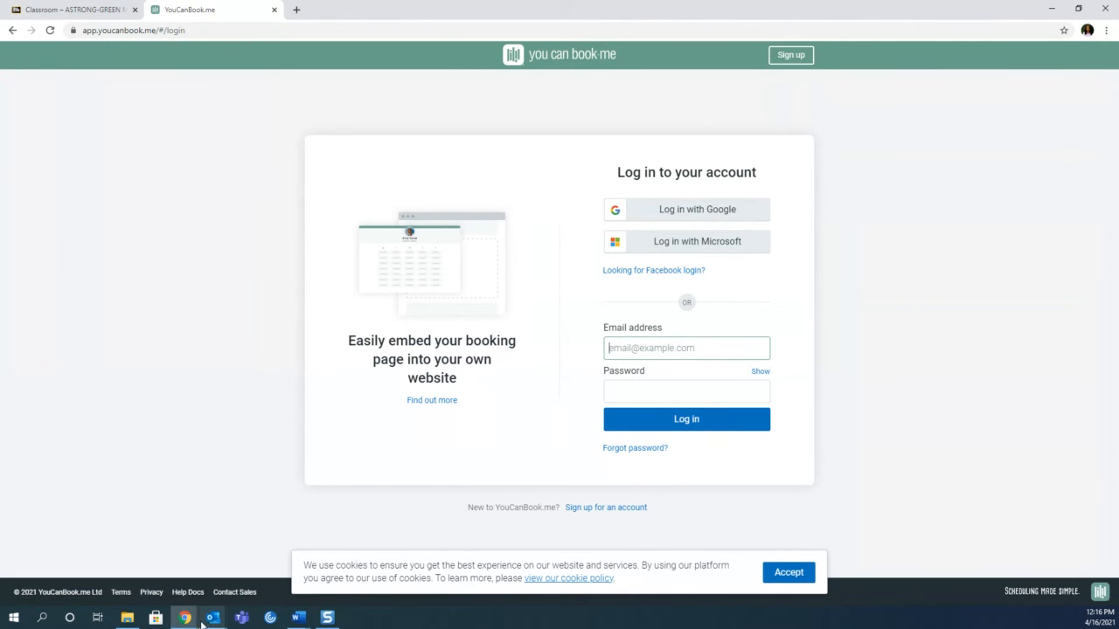
# Step: Switch to the Setting Up A Booking Calendar Training Feedback Survey in Microsoft Forms and copy its response link
pyautogui.moveTo(188, 620)
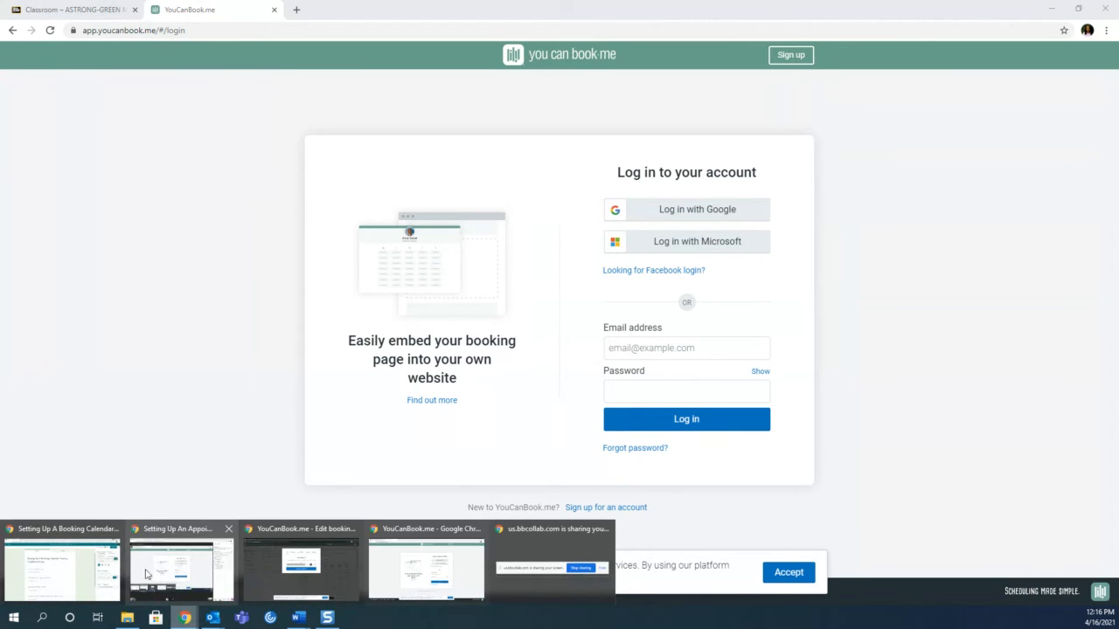
pyautogui.click(69, 560)
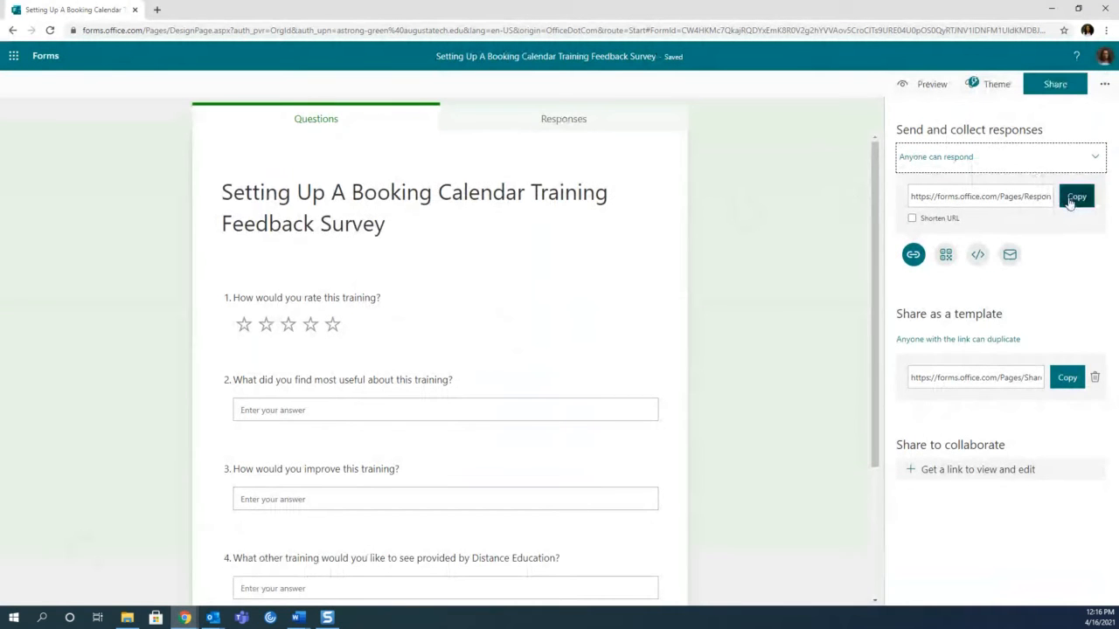
pyautogui.click(1075, 198)
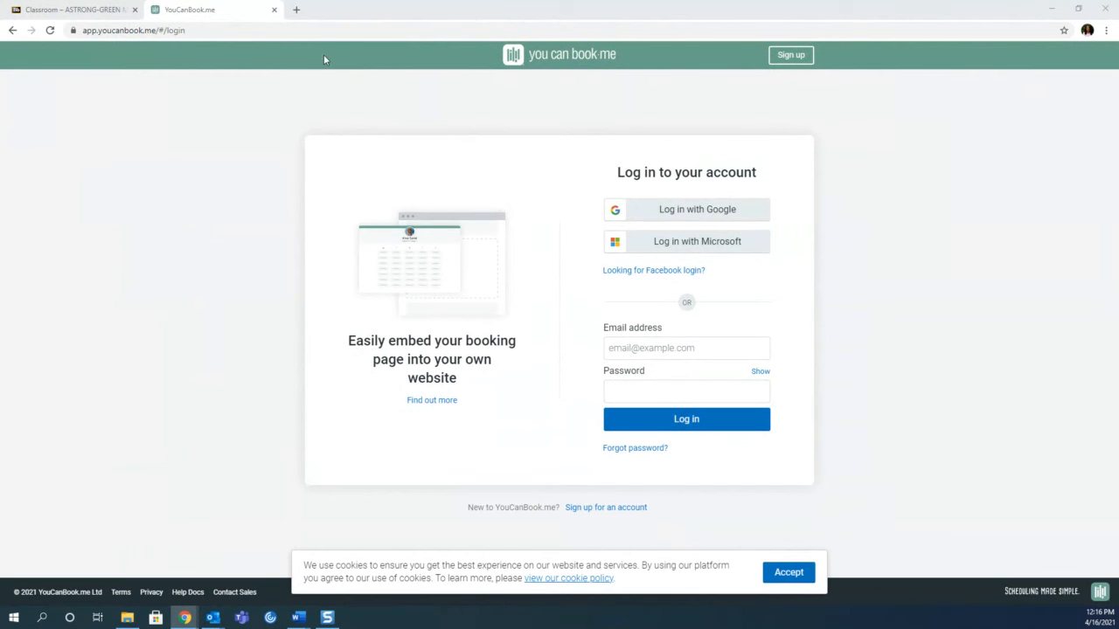
# Step: Close the YouCanBook.me login page, switch to the booking page editor window, and return from its share dialog to the dashboard
pyautogui.click(275, 9)
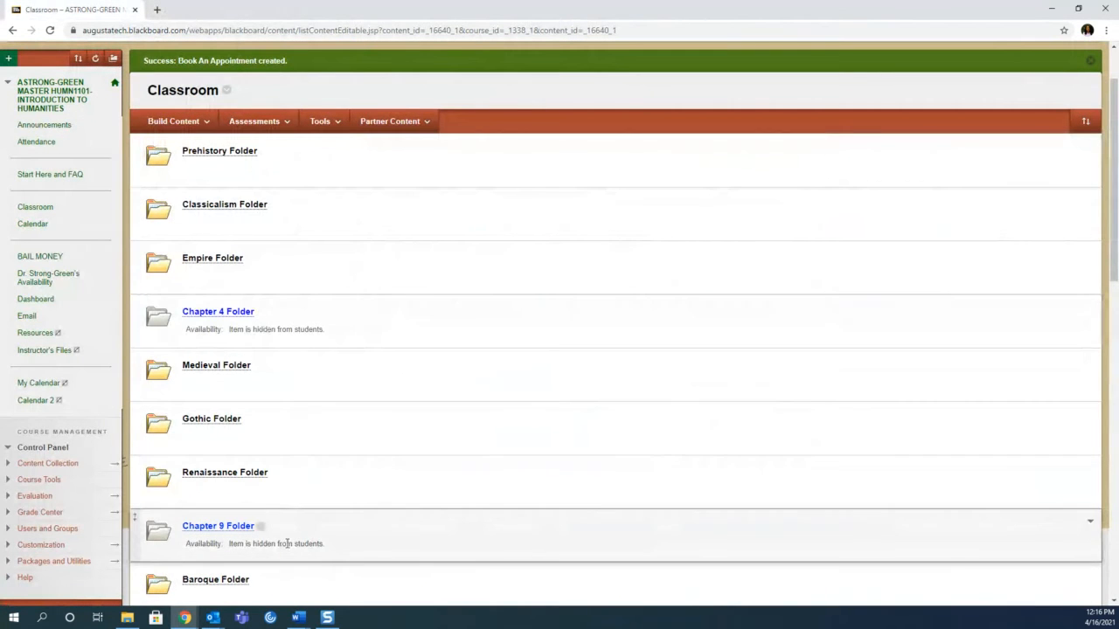
pyautogui.click(186, 617)
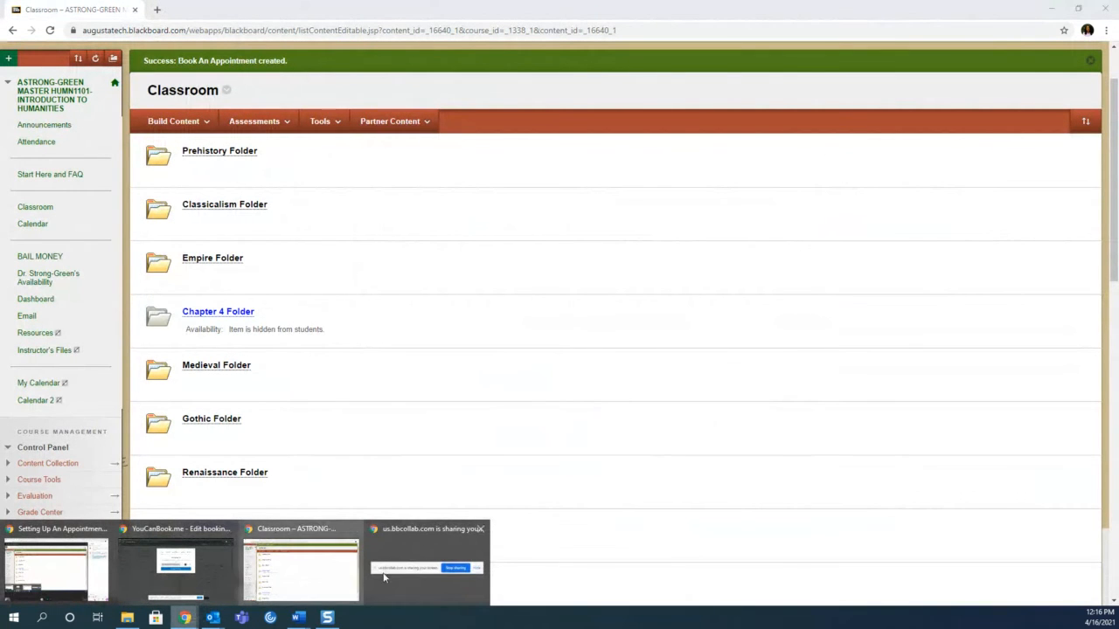
pyautogui.click(233, 565)
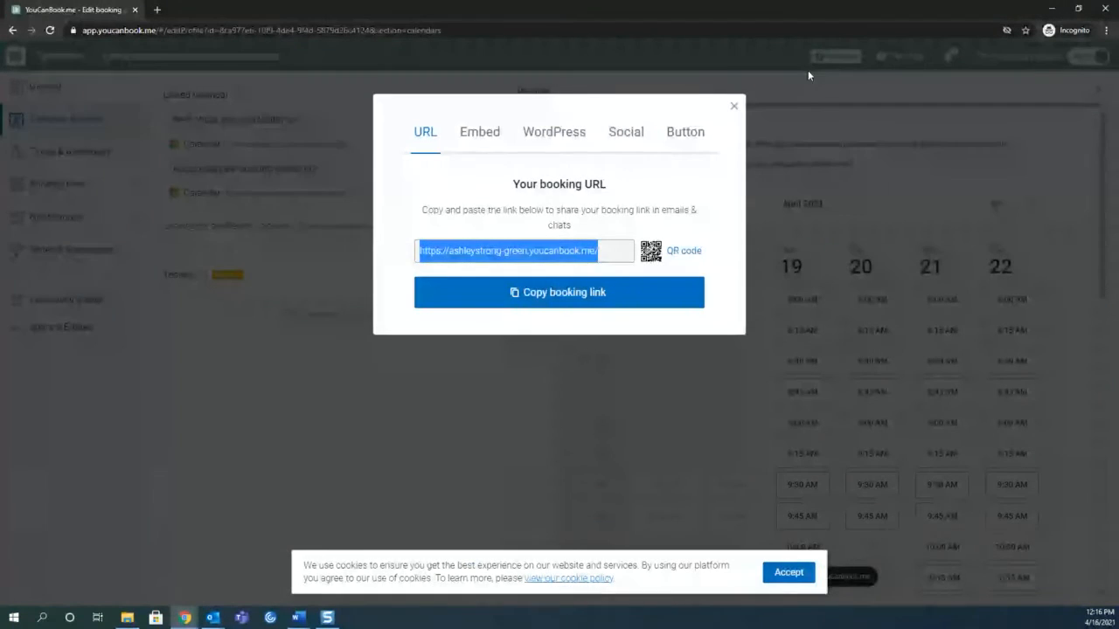
pyautogui.click(734, 106)
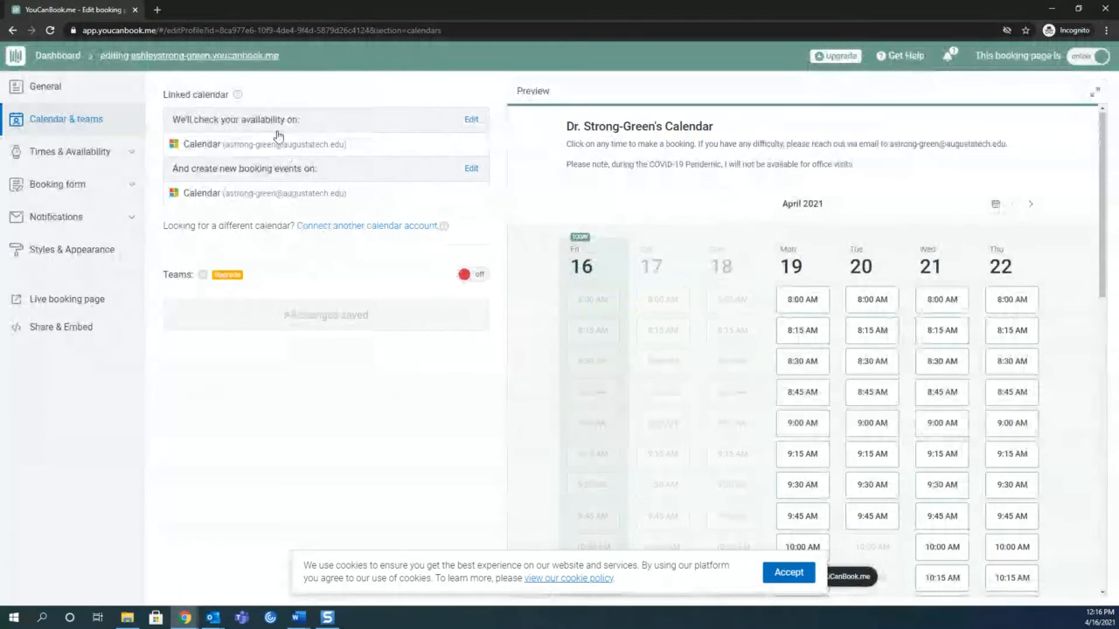
pyautogui.click(46, 56)
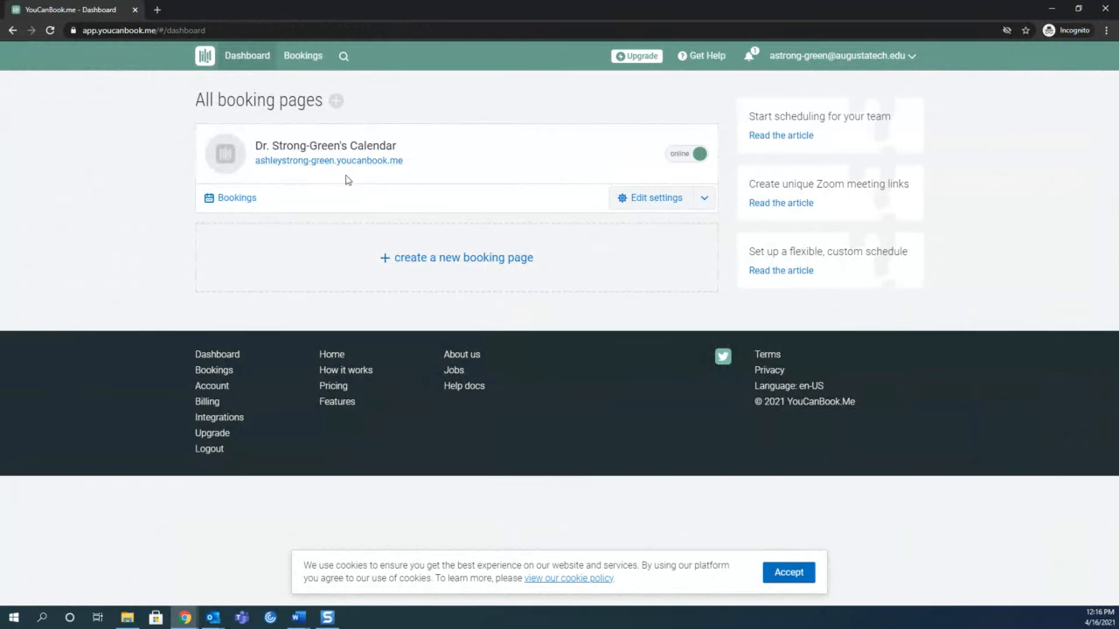
# Step: Take the booking page offline and bring it back online from the dashboard
pyautogui.click(682, 155)
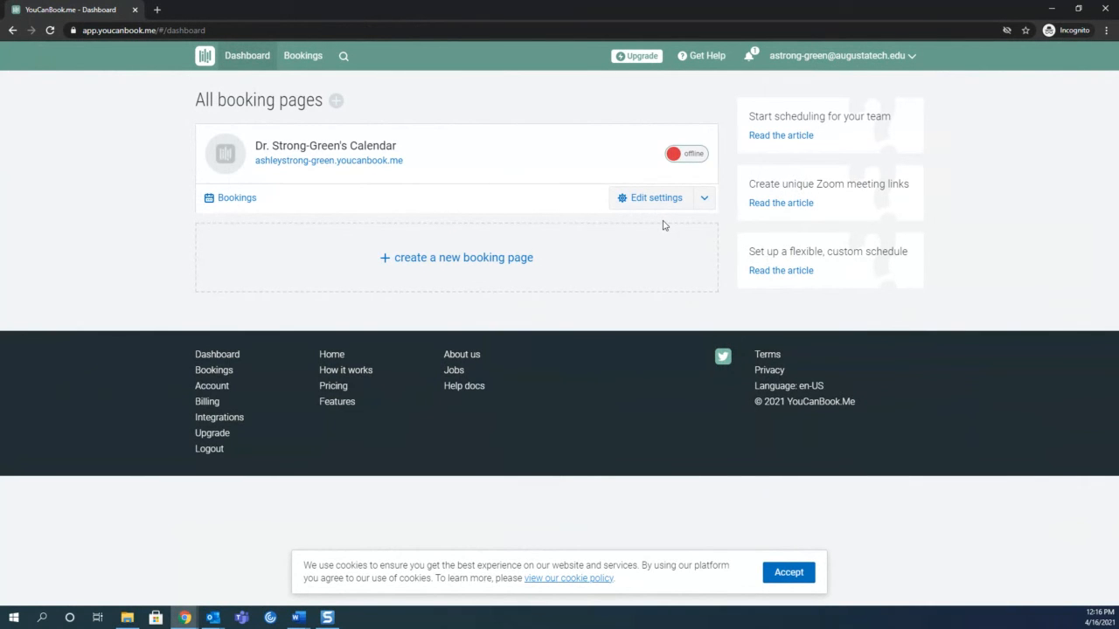
pyautogui.click(696, 155)
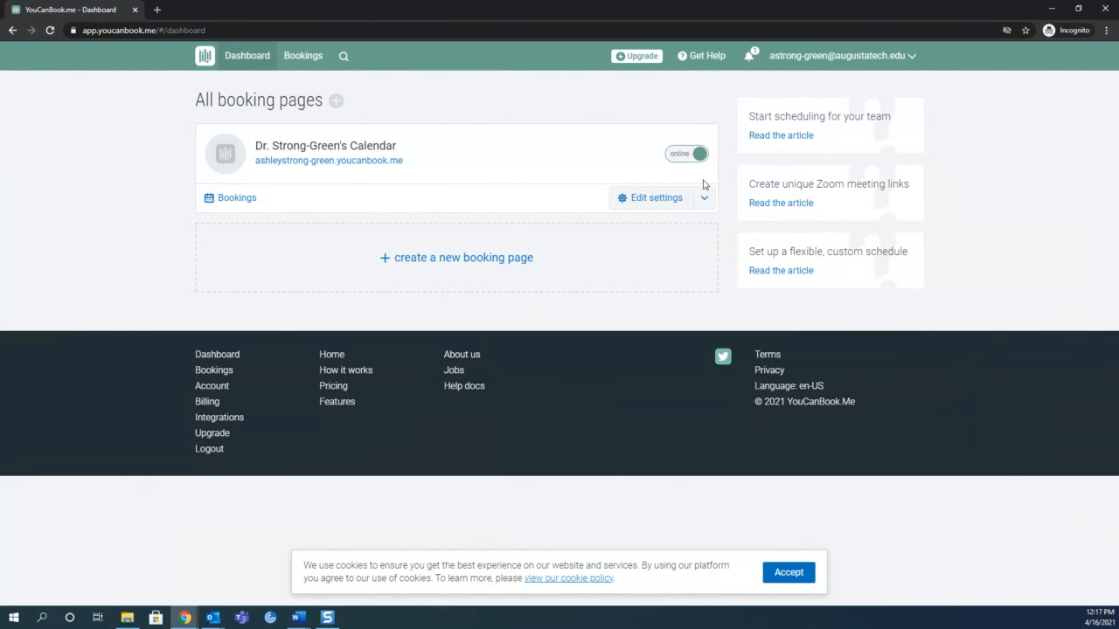
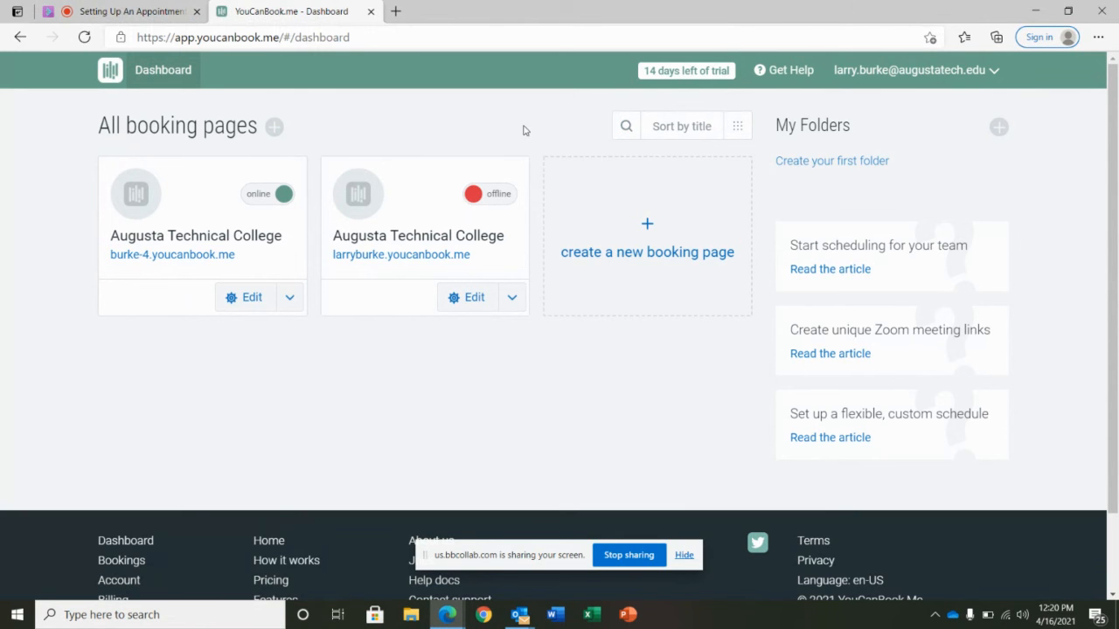
# Step: Examine the general settings, linked calendars and preview of both Augusta Technical College booking pages
pyautogui.click(475, 298)
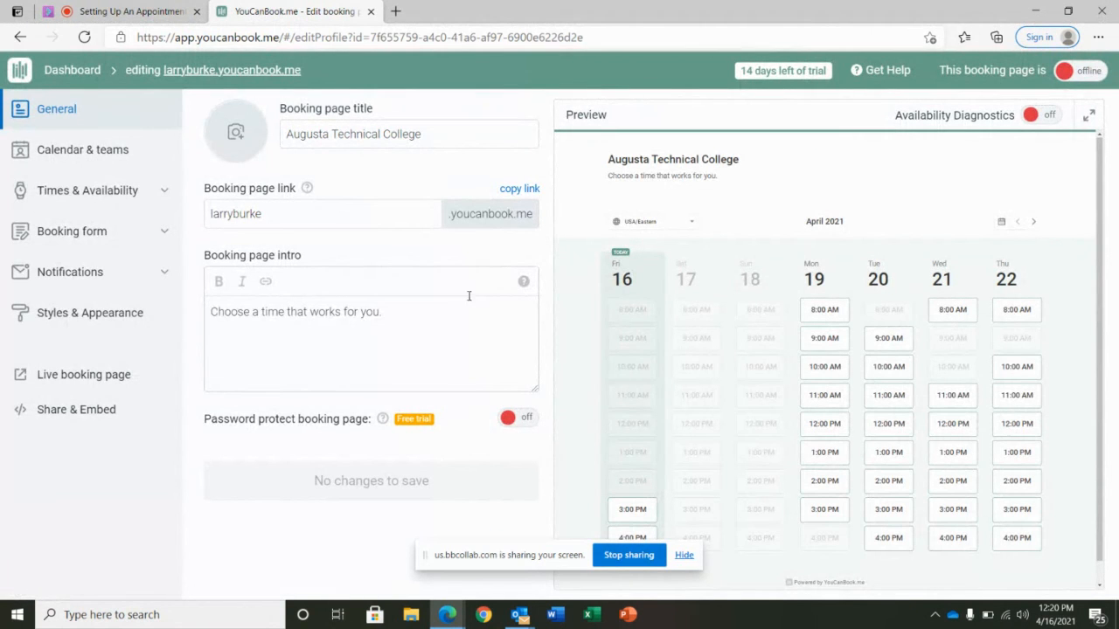
pyautogui.click(125, 154)
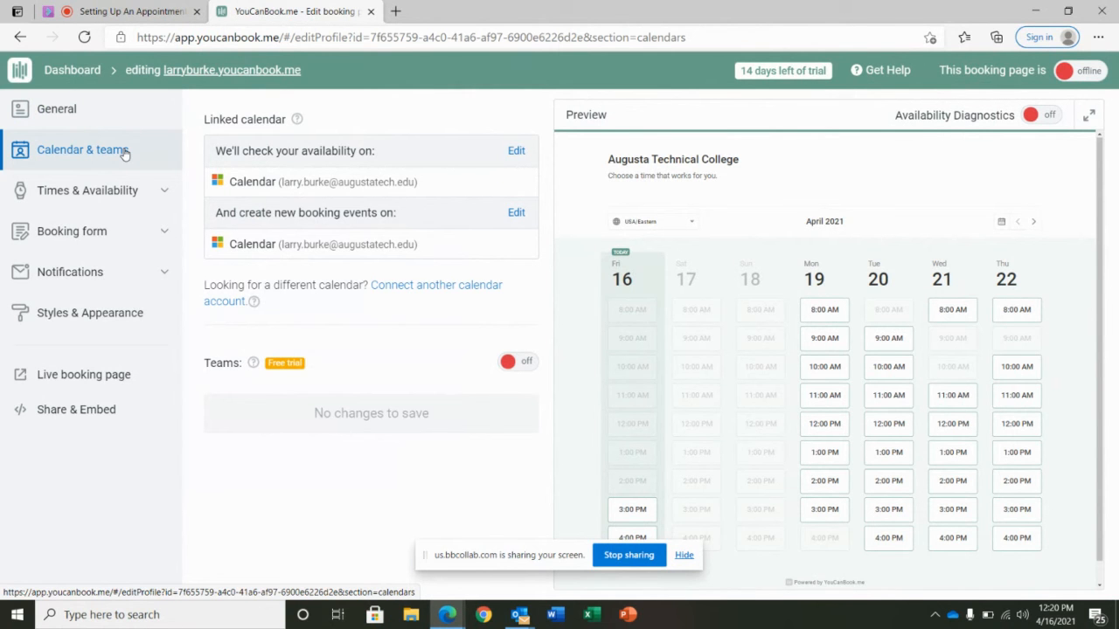
pyautogui.click(87, 69)
pyautogui.click(247, 298)
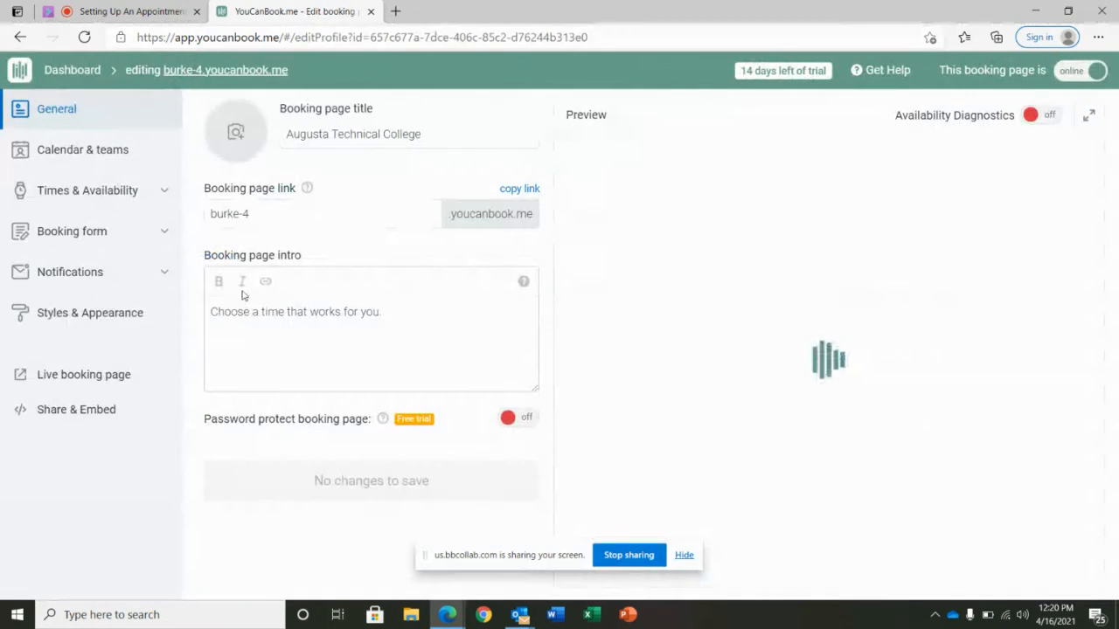
pyautogui.click(85, 152)
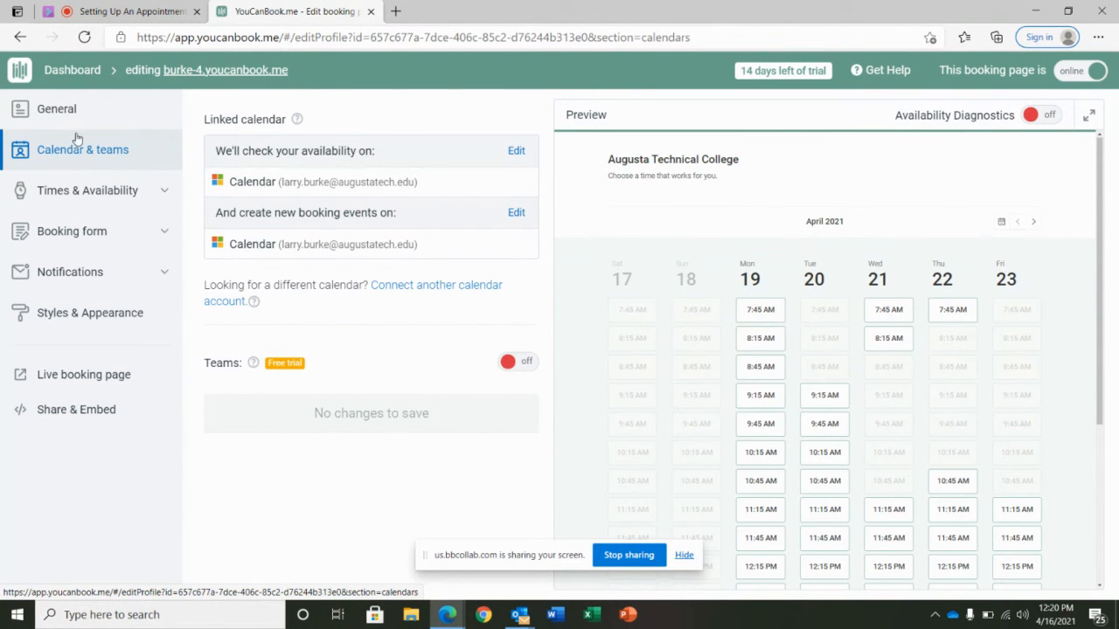
pyautogui.click(84, 75)
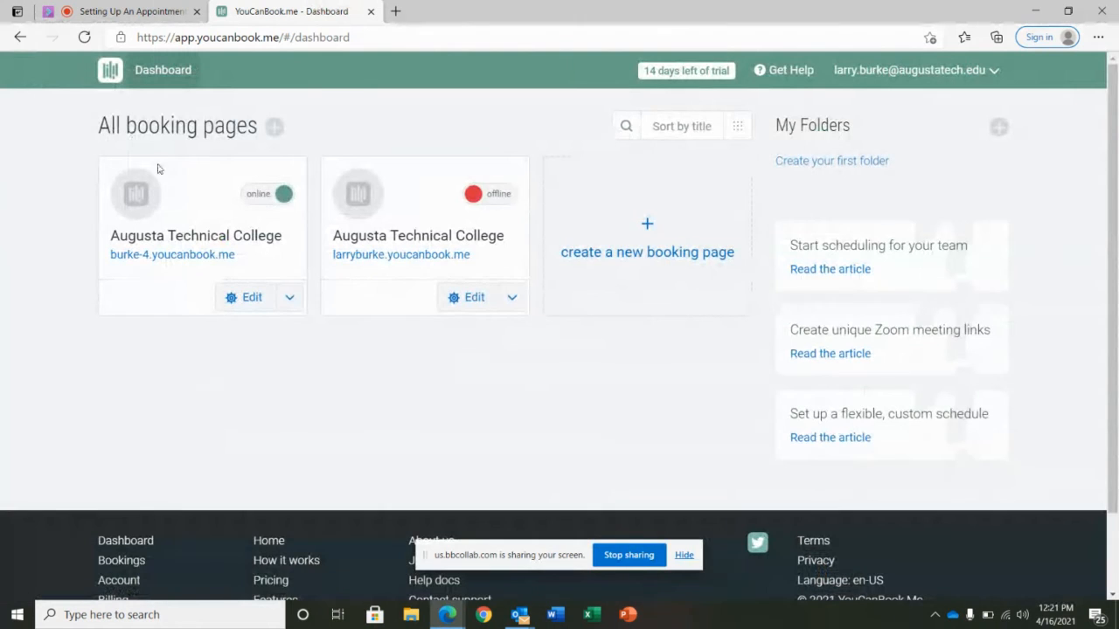
# Step: Take the booking page whose link ends in -4 offline and bring the other Augusta Technical College page online, checking its settings
pyautogui.click(283, 194)
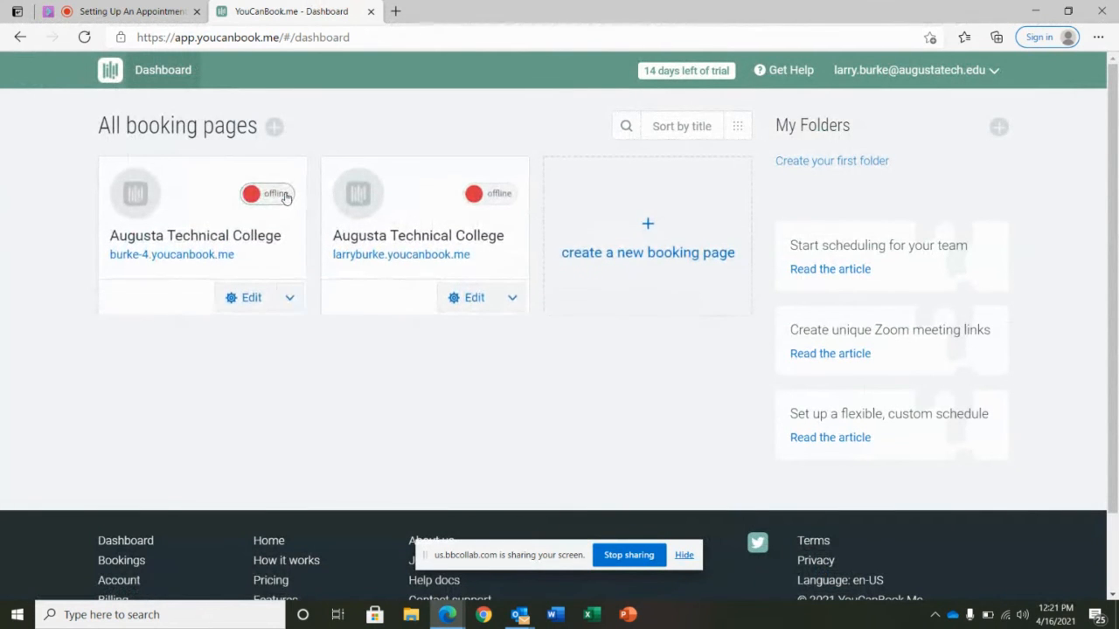
pyautogui.click(474, 196)
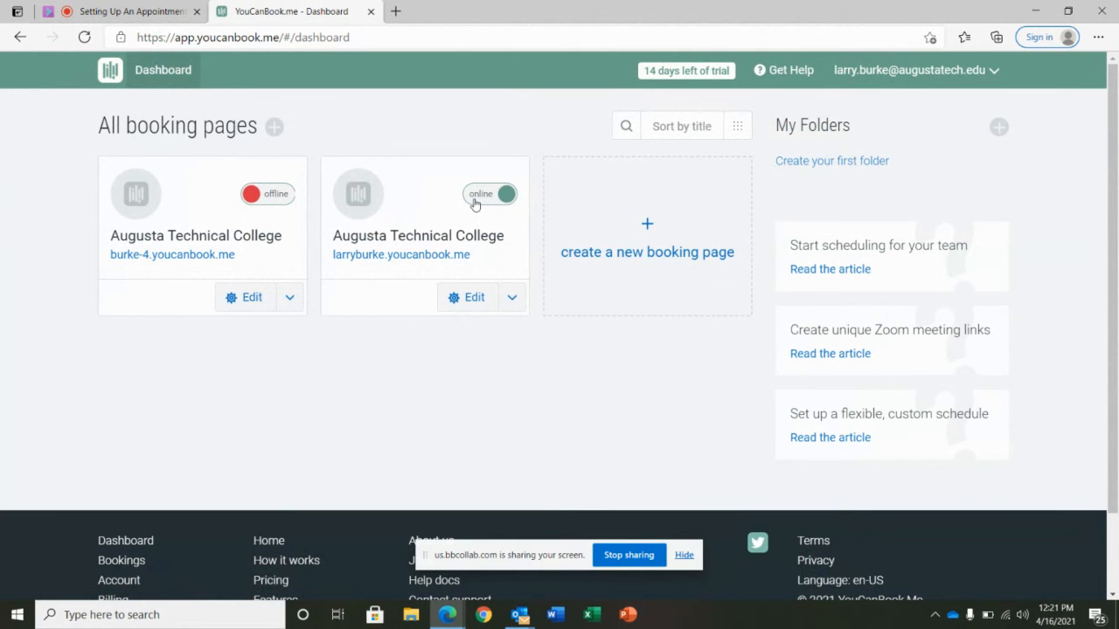
pyautogui.click(468, 298)
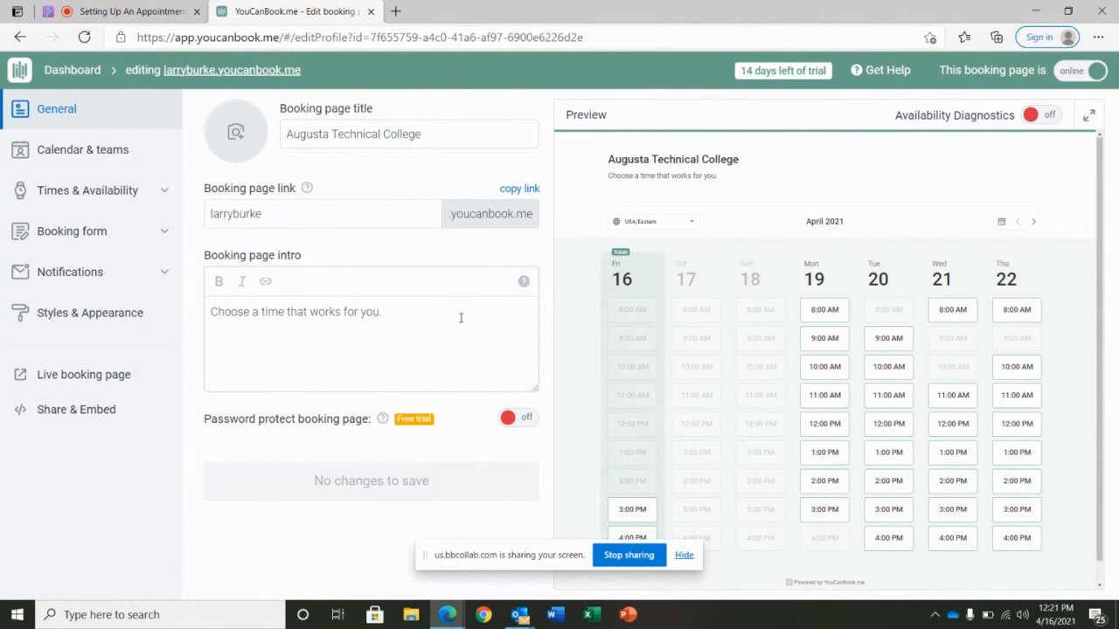
pyautogui.click(65, 69)
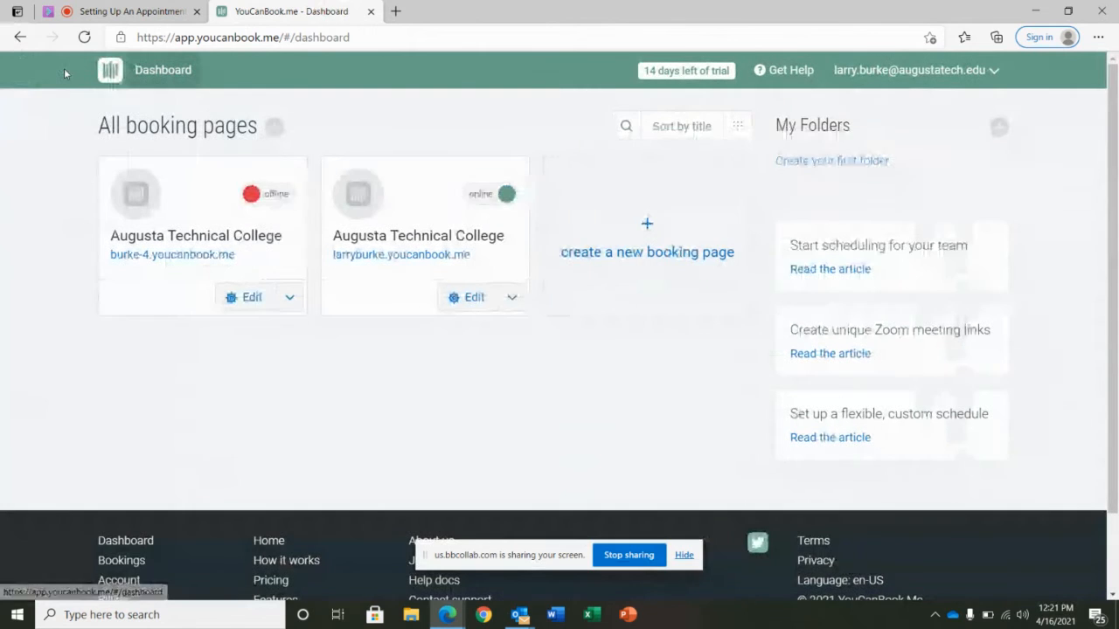
# Step: Delete the offline booking page whose link ends in -4, entering DELETE as confirmation
pyautogui.click(291, 299)
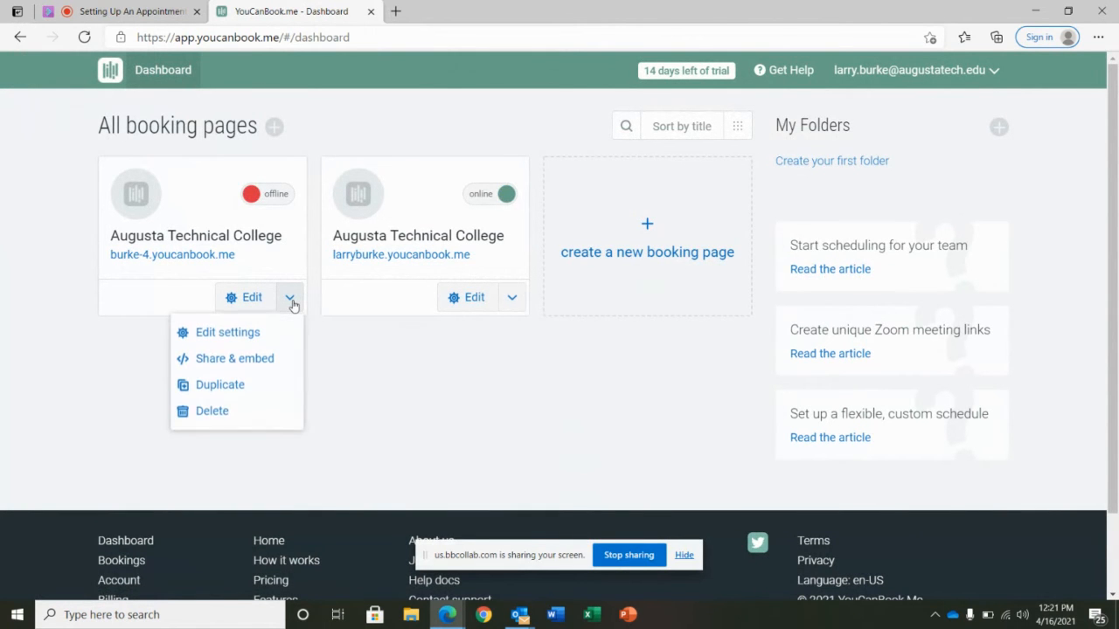
pyautogui.click(229, 410)
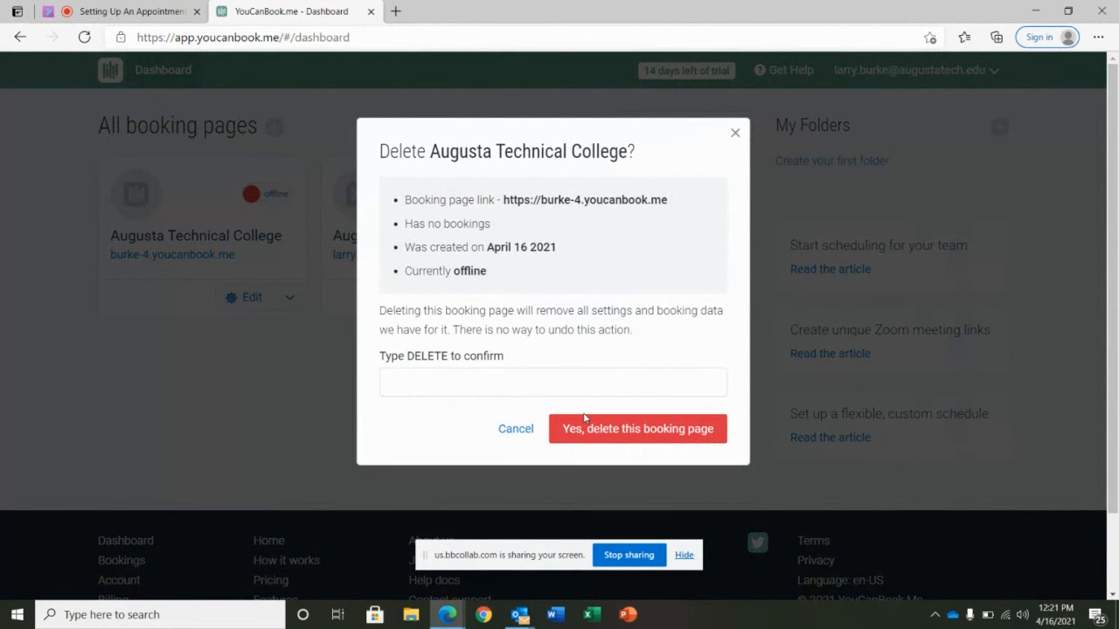
pyautogui.click(597, 432)
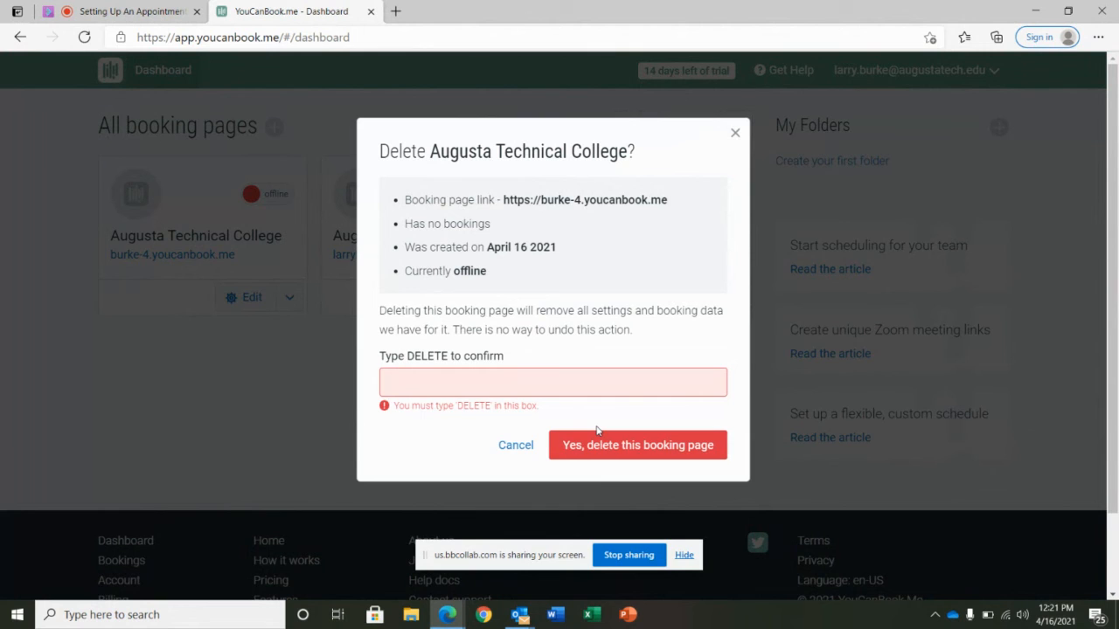
pyautogui.click(492, 388)
pyautogui.write('Delete')
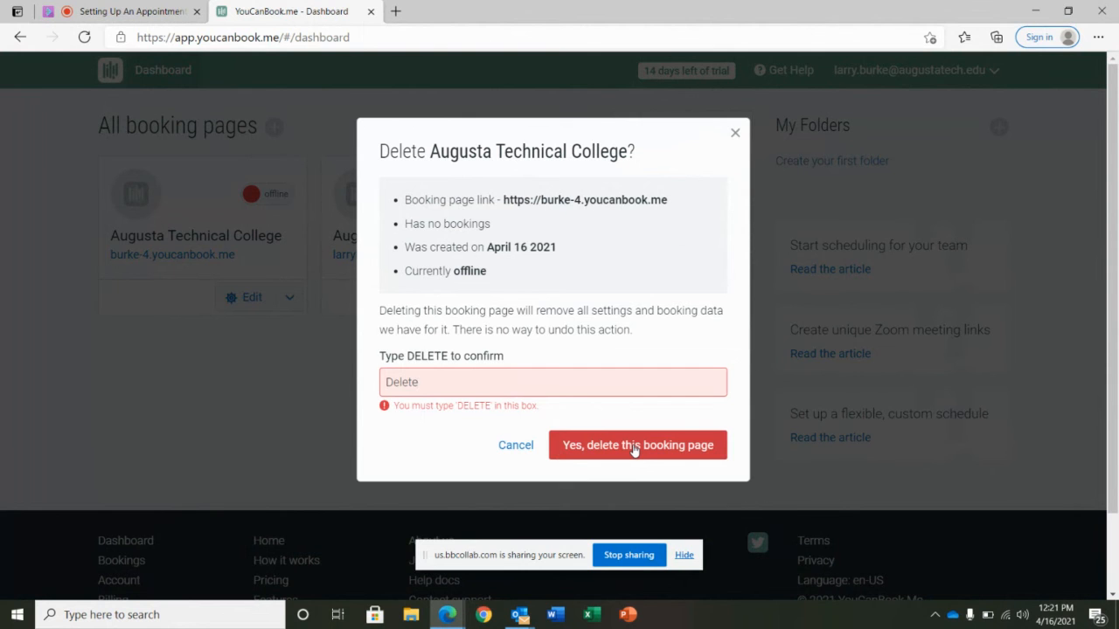
pyautogui.press('BackSpace')
pyautogui.press('BackSpace')
pyautogui.press('BackSpace')
pyautogui.press('BackSpace')
pyautogui.press('BackSpace')
pyautogui.write('ELETE')
pyautogui.click(639, 447)
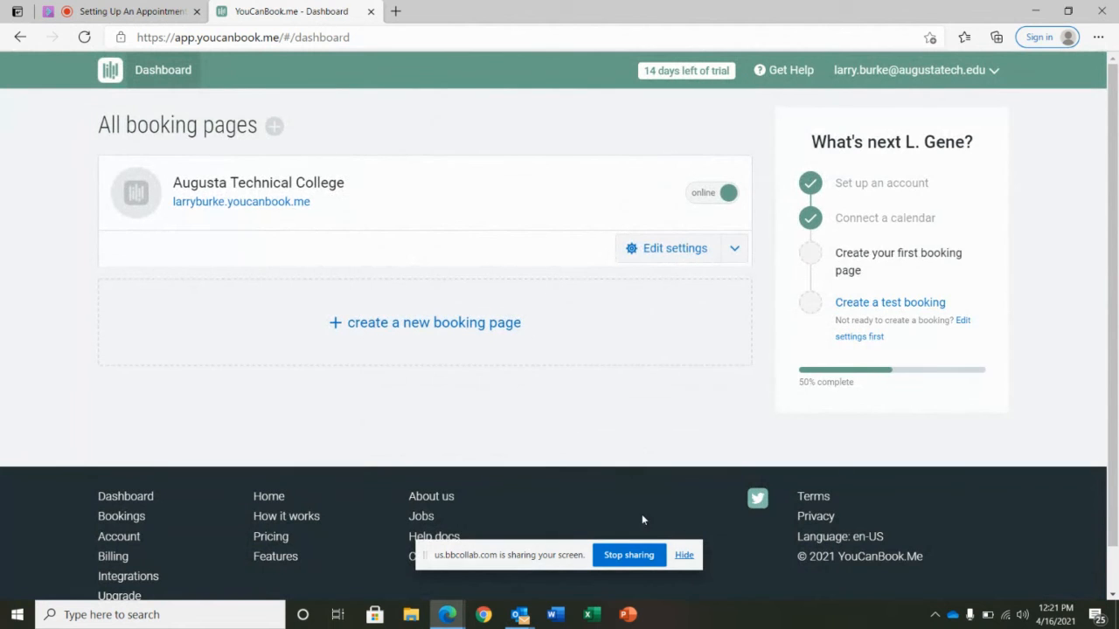
# Step: Open the availability settings of the remaining Augusta Technical College booking page
pyautogui.click(664, 250)
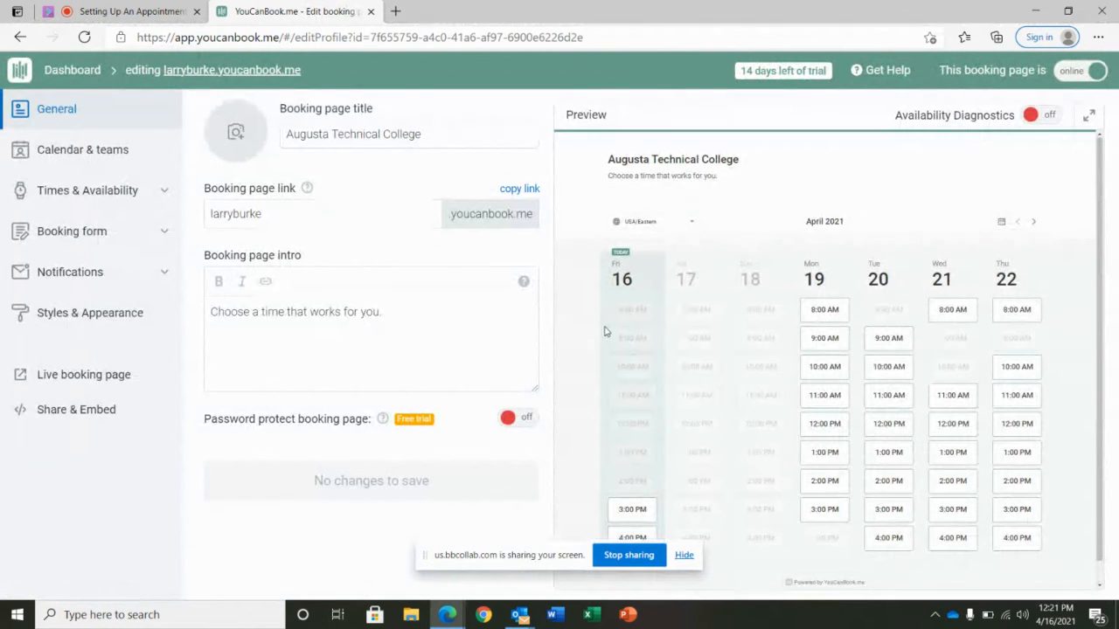
pyautogui.click(103, 191)
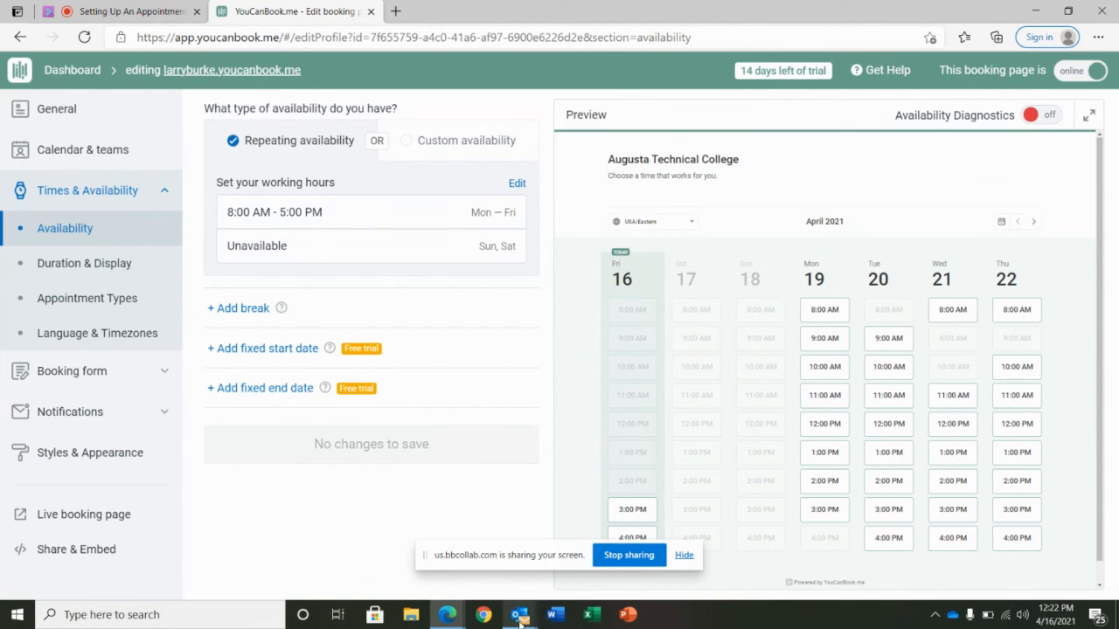
# Step: In Outlook, set the April 21 Covid Shot #2 meeting to show as Free and save the change
pyautogui.moveTo(525, 616)
pyautogui.click(441, 560)
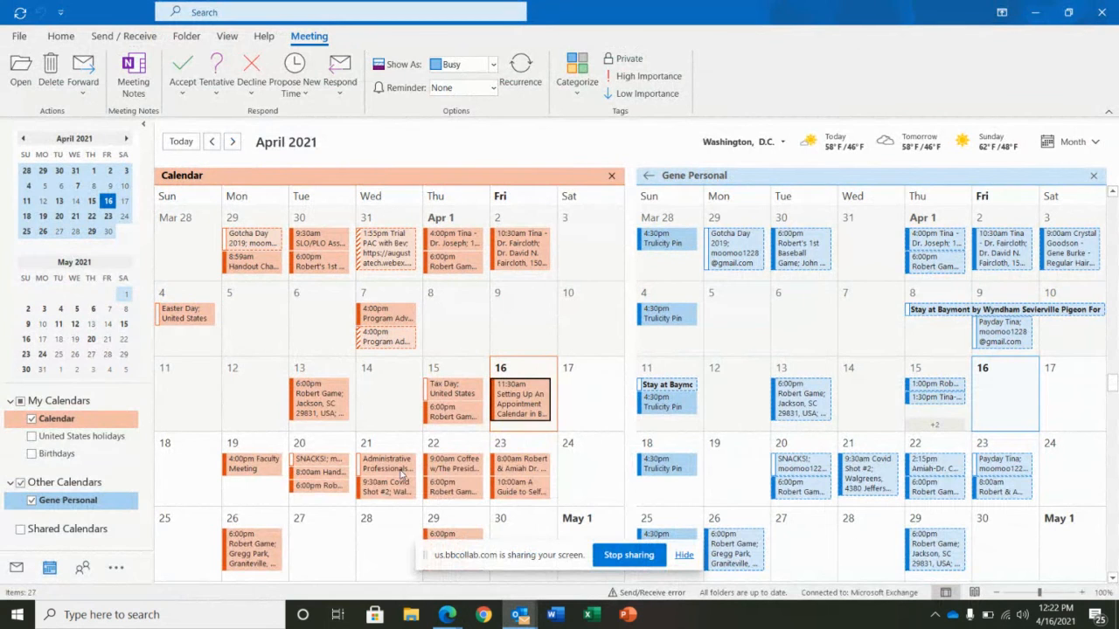
pyautogui.moveTo(396, 494)
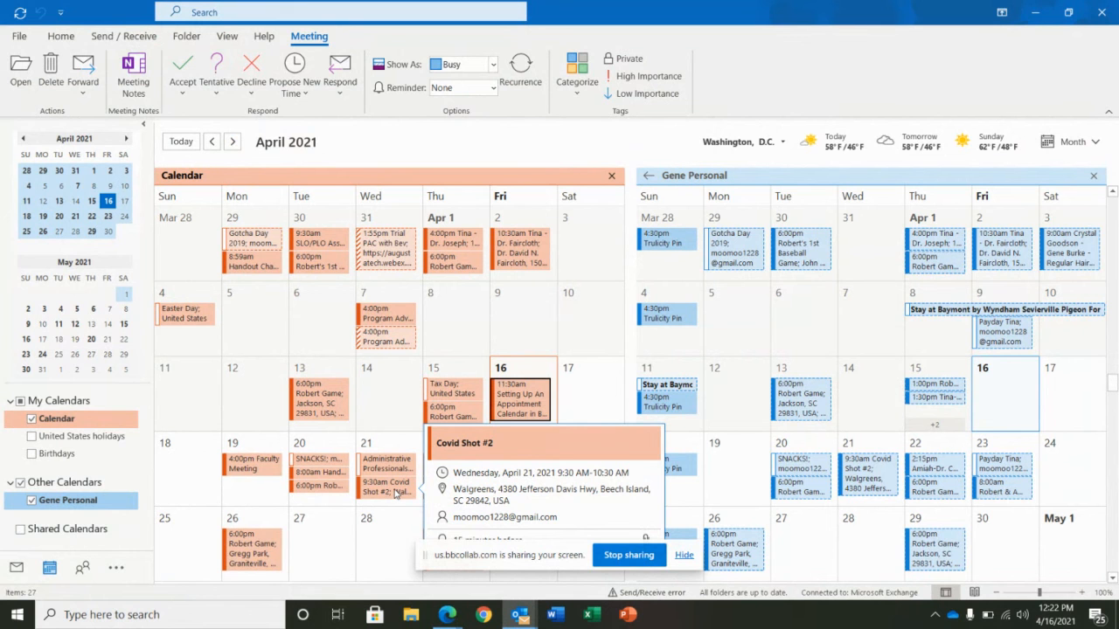
pyautogui.click(395, 494)
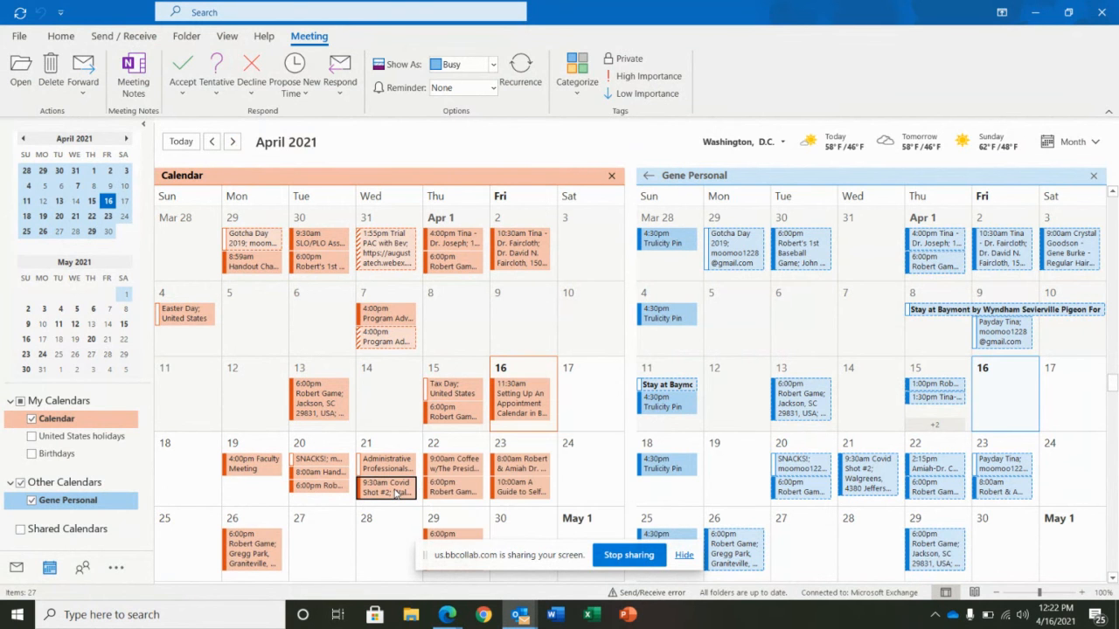
pyautogui.doubleClick(395, 494)
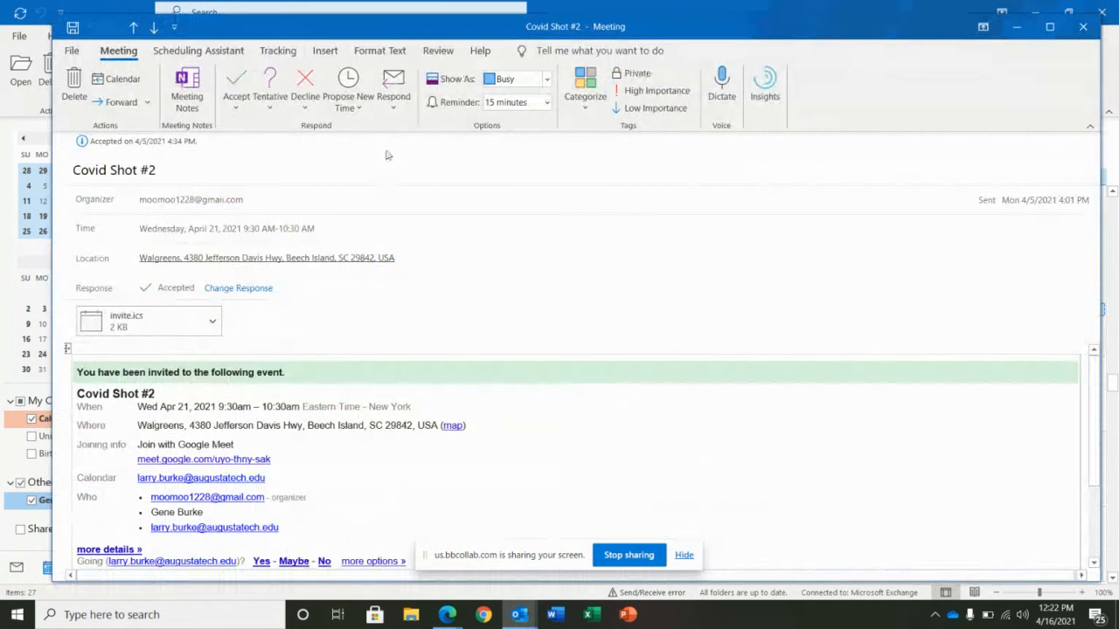
pyautogui.click(545, 80)
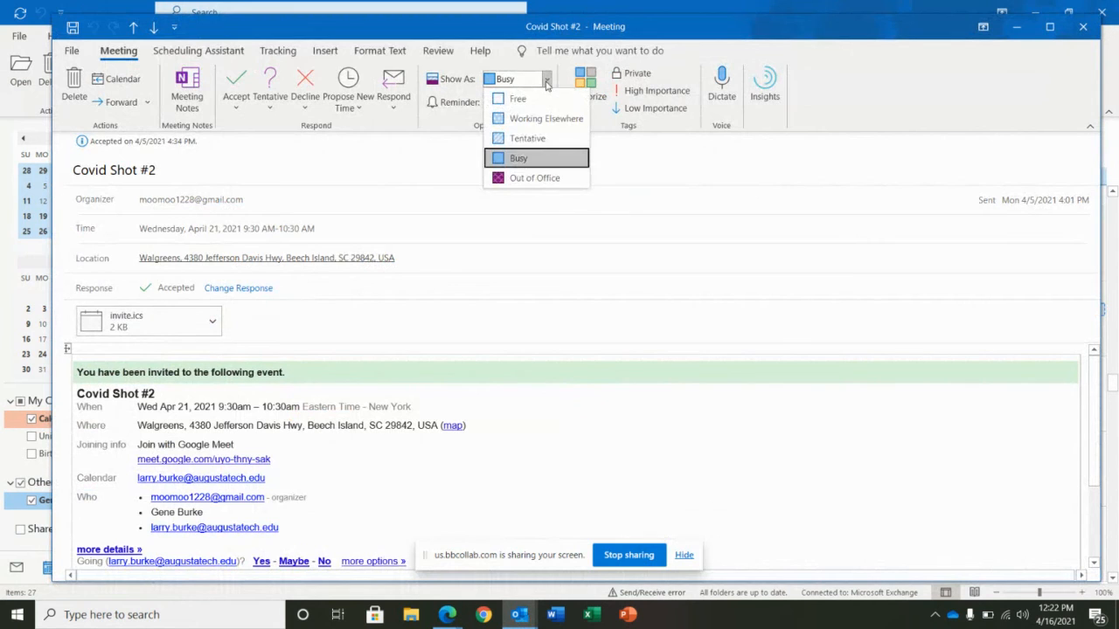
pyautogui.click(515, 103)
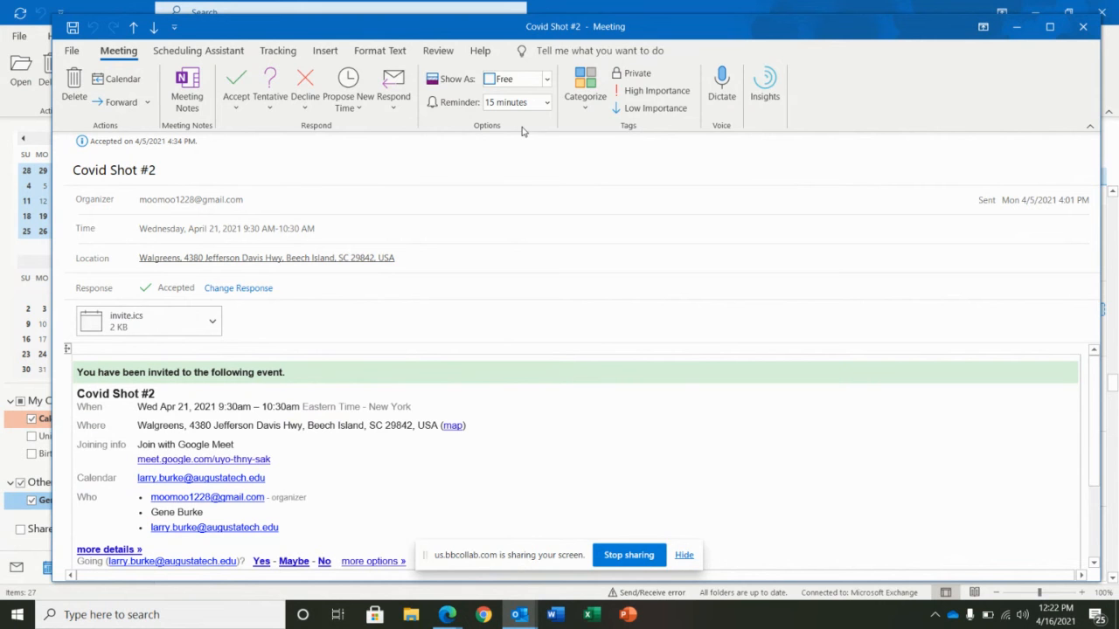
pyautogui.click(1085, 28)
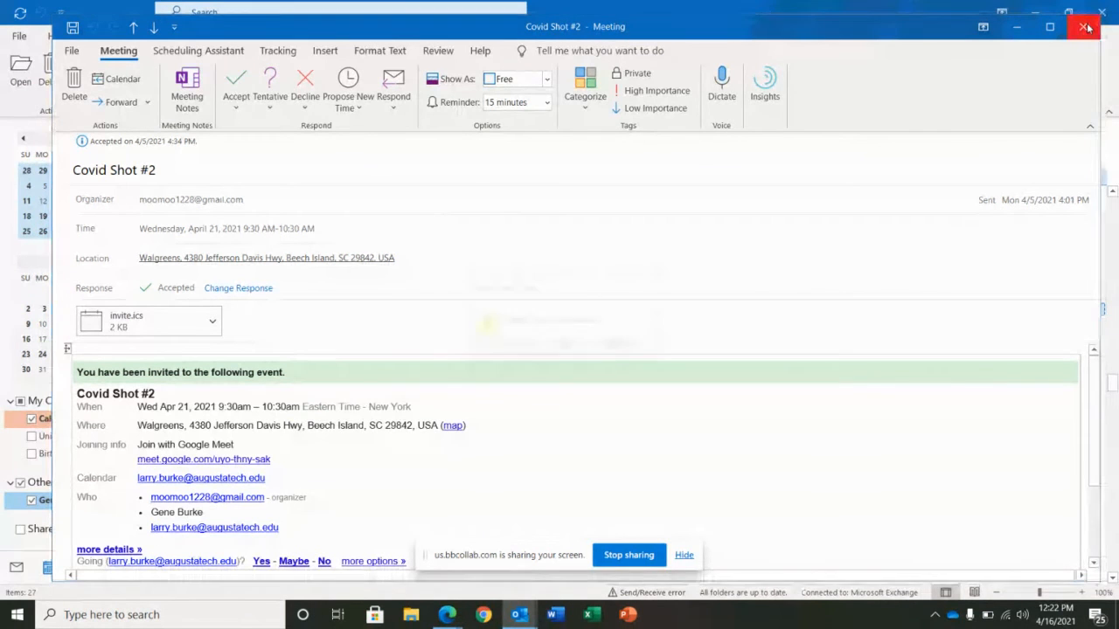
pyautogui.click(515, 351)
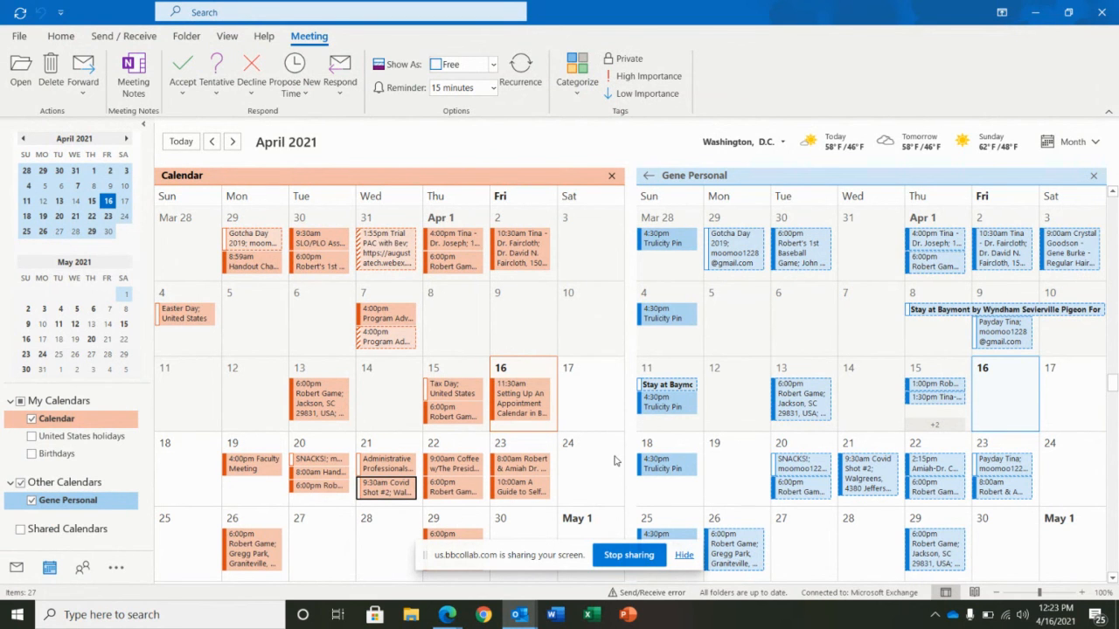
# Step: Hide the personal calendar under Other Calendars, review the main calendar through May 2021, and return to the booking page settings
pyautogui.scroll(-3, 831, 488)
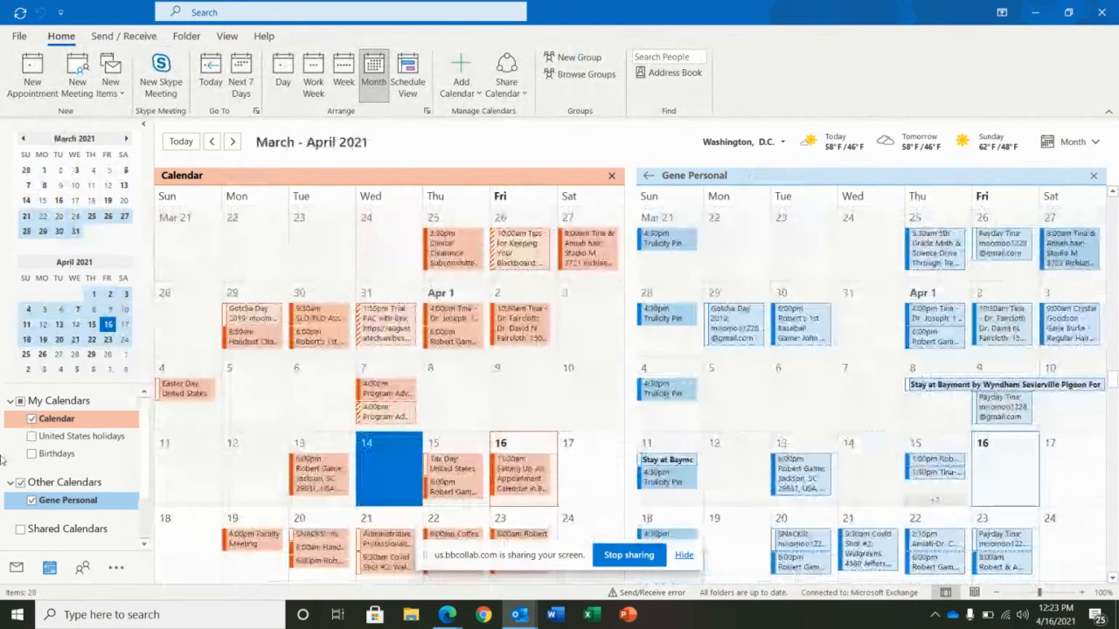
pyautogui.click(33, 502)
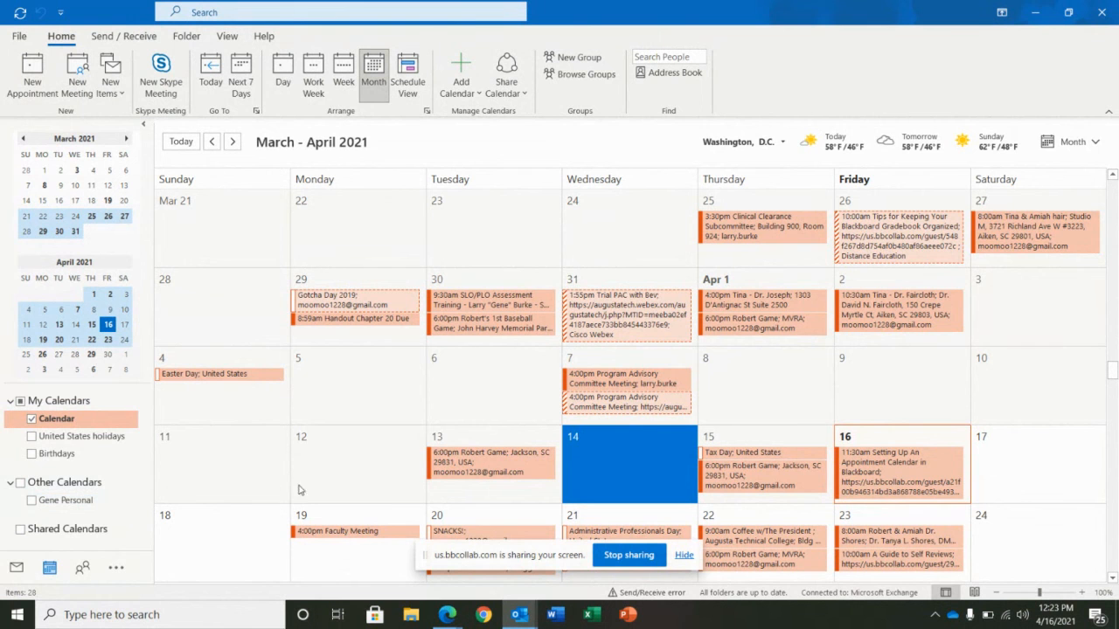
pyautogui.scroll(-2, 332, 460)
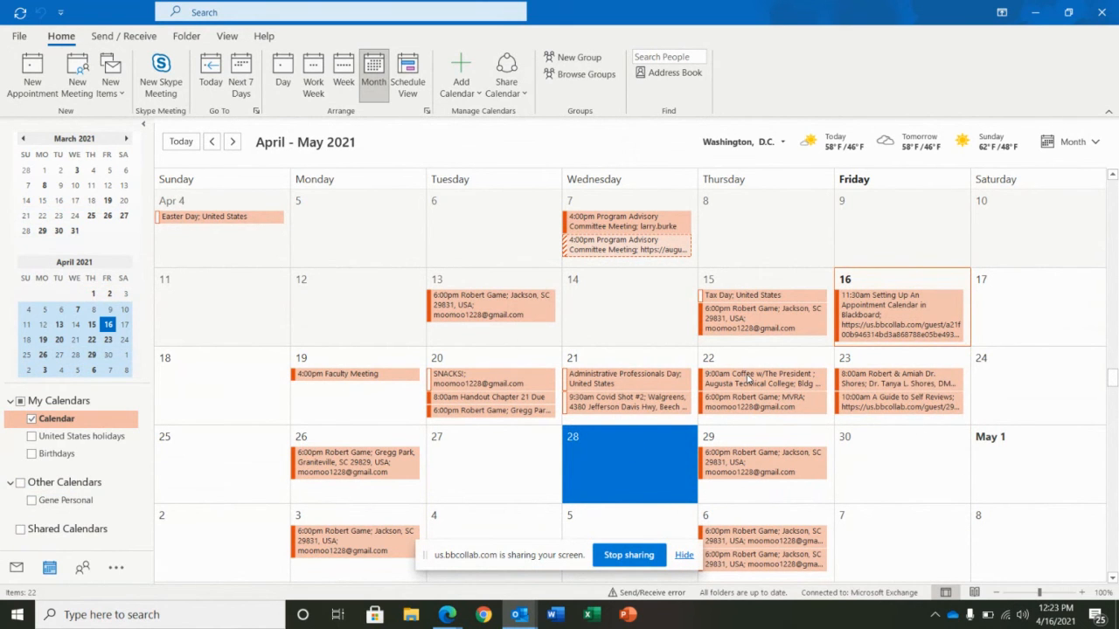
pyautogui.moveTo(748, 379)
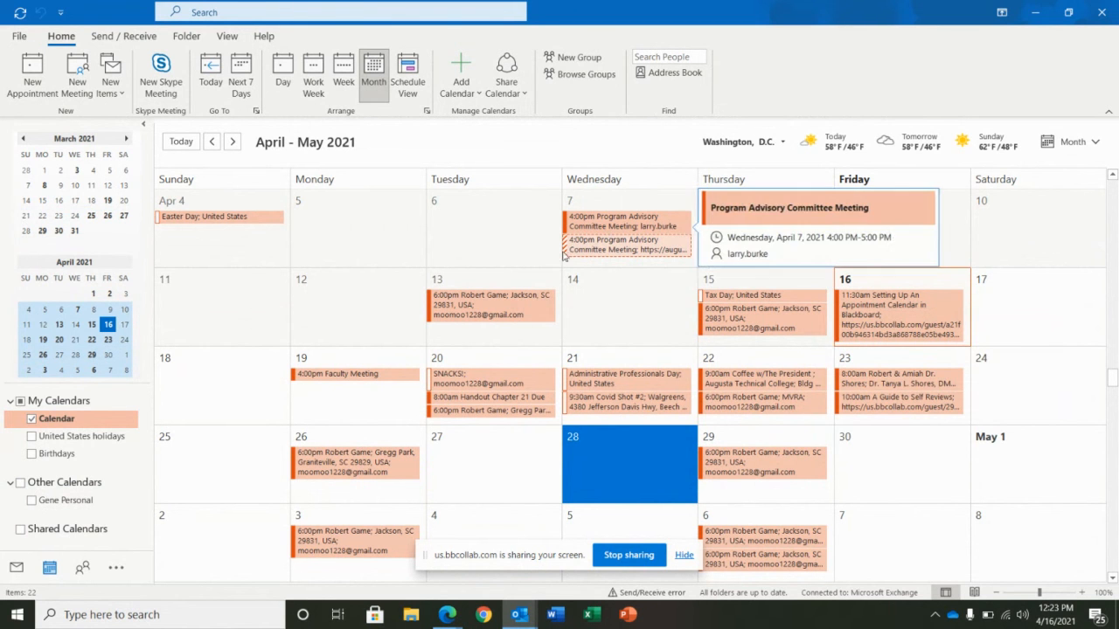
pyautogui.scroll(-3, 325, 492)
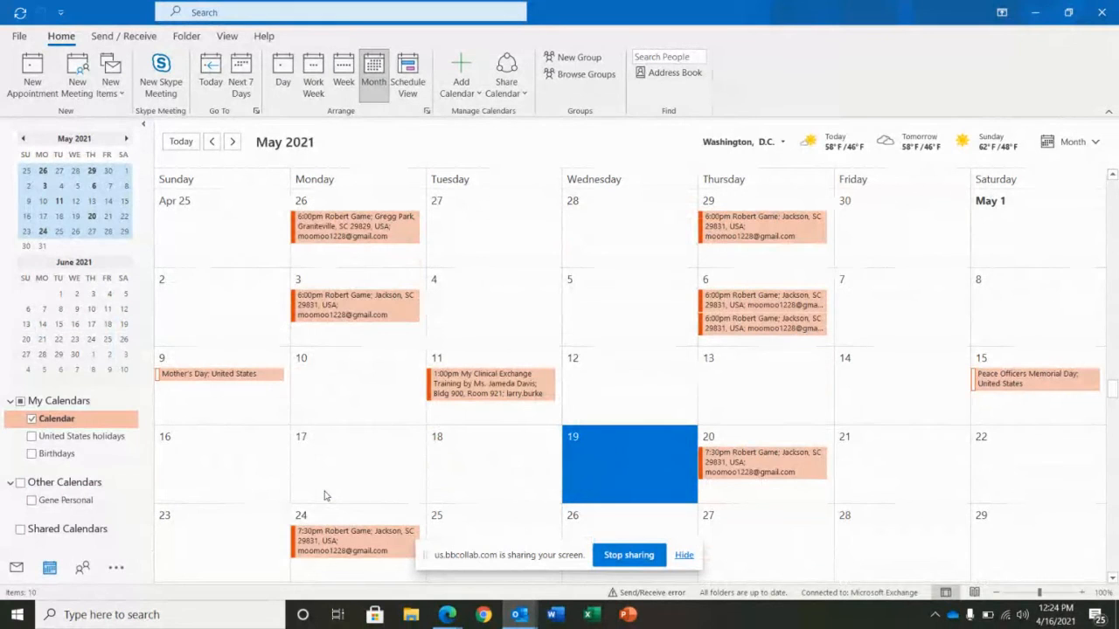
pyautogui.click(1034, 12)
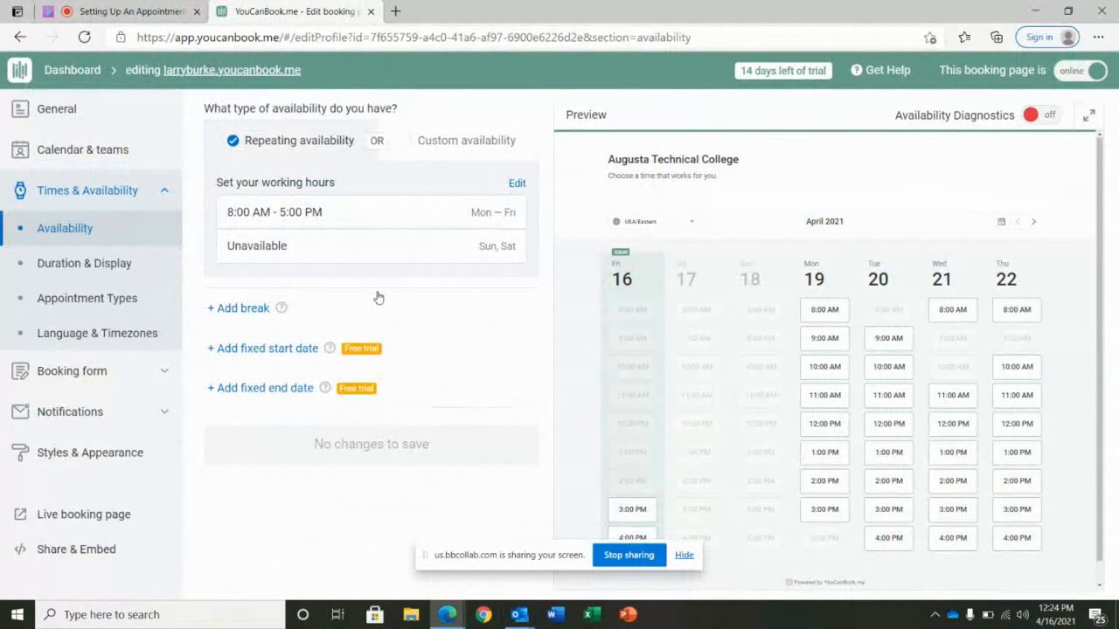
# Step: Set the booking page's availability increments to 30 mins in the duration and display settings and save
pyautogui.click(103, 265)
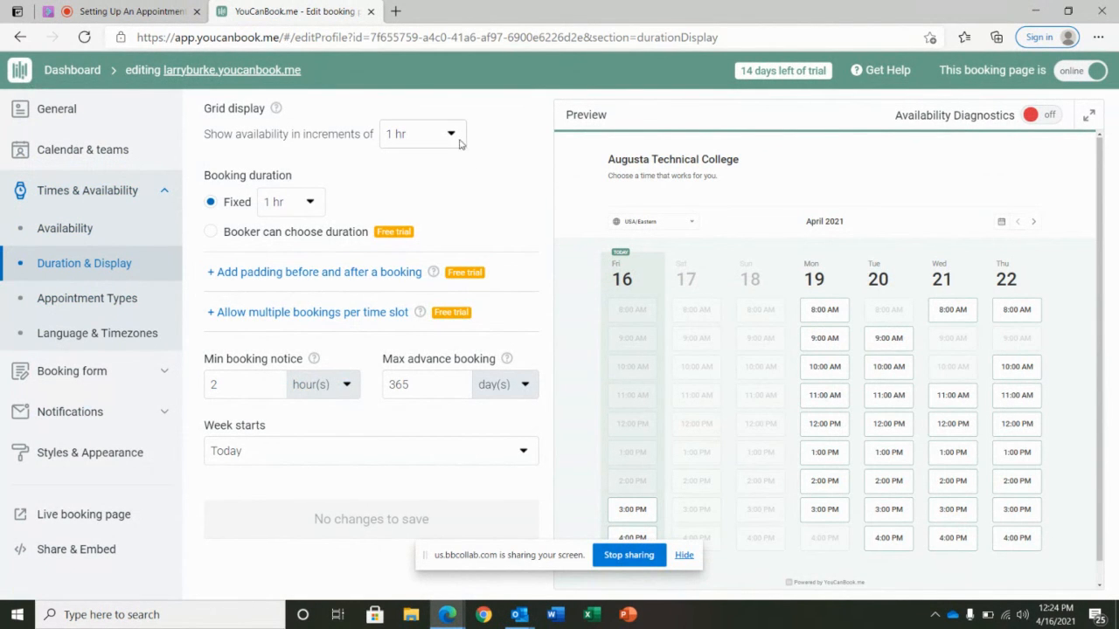
pyautogui.click(320, 208)
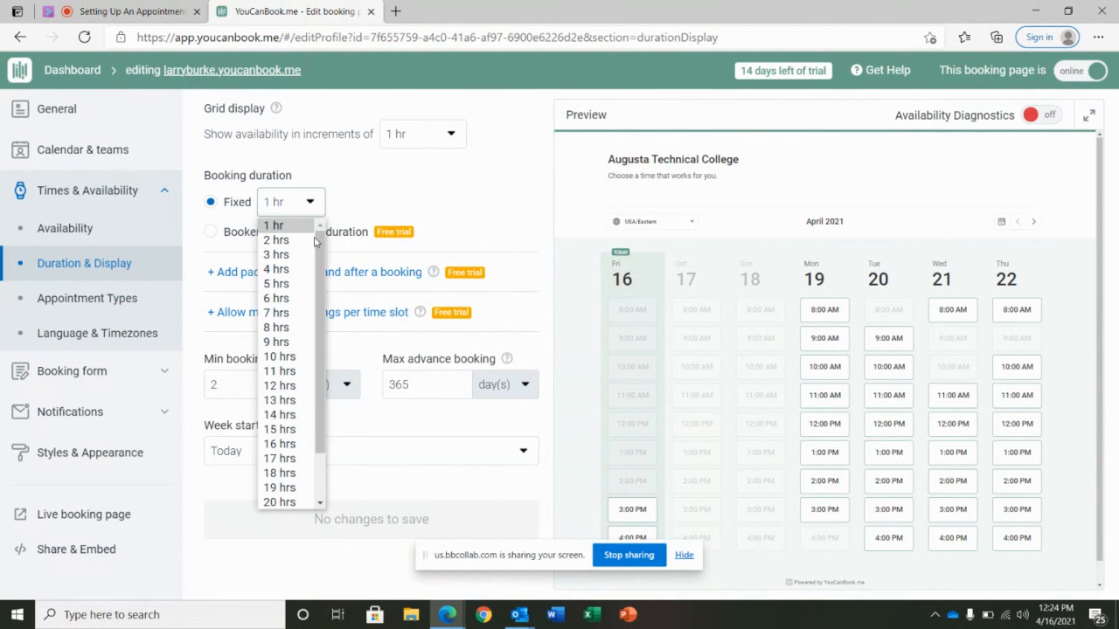
pyautogui.click(324, 212)
pyautogui.click(447, 138)
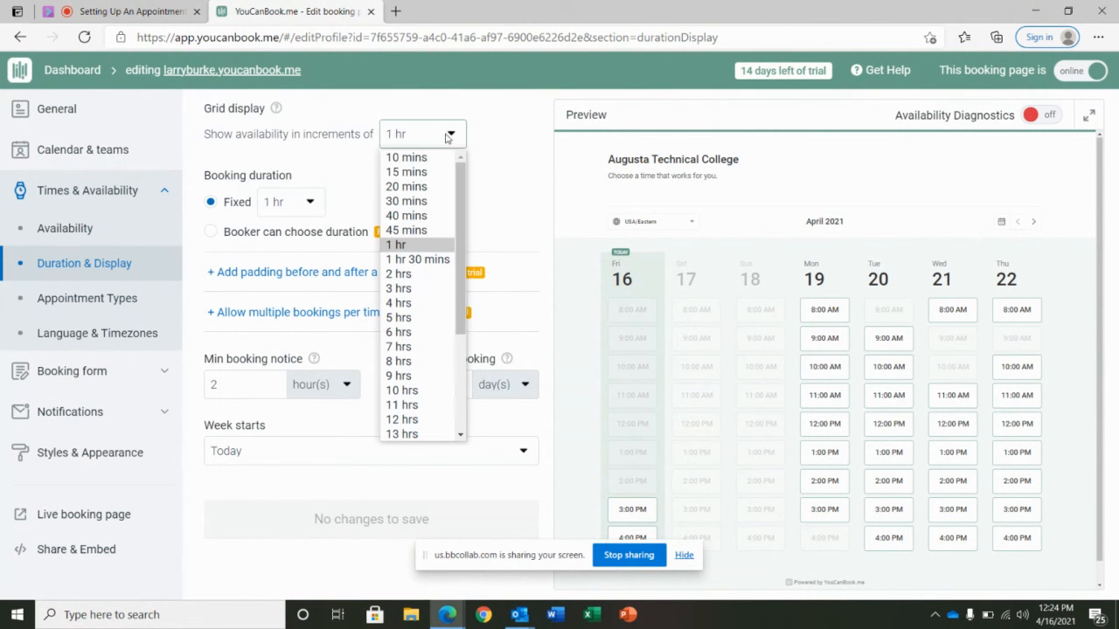
pyautogui.click(423, 202)
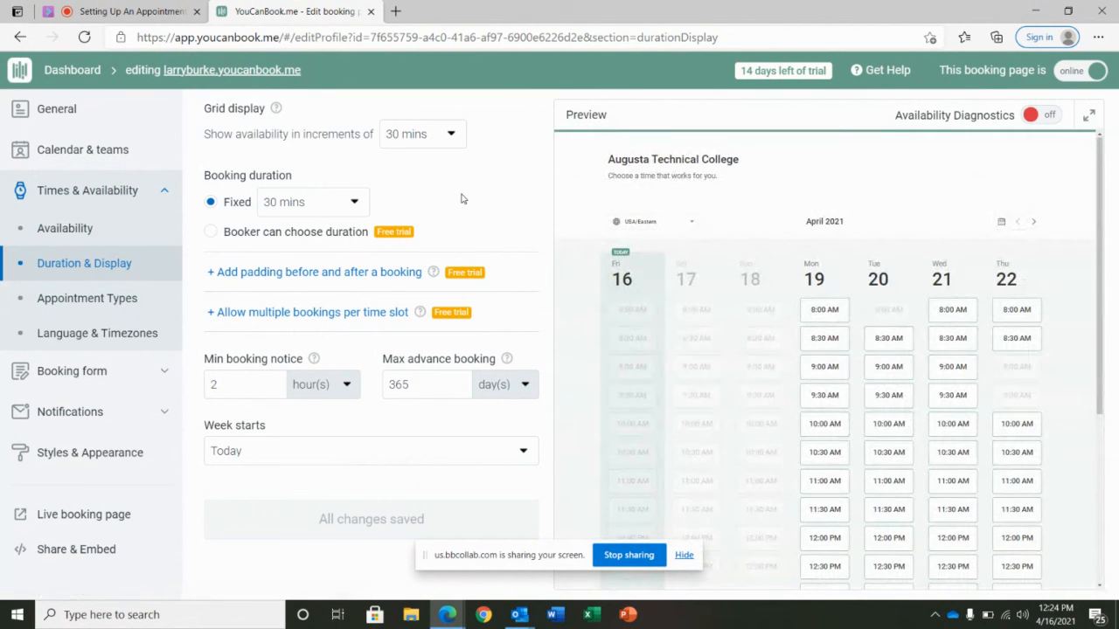
# Step: Try 30 mins of padding before and after a booking, save it, and reset the padding to 0 mins
pyautogui.click(374, 276)
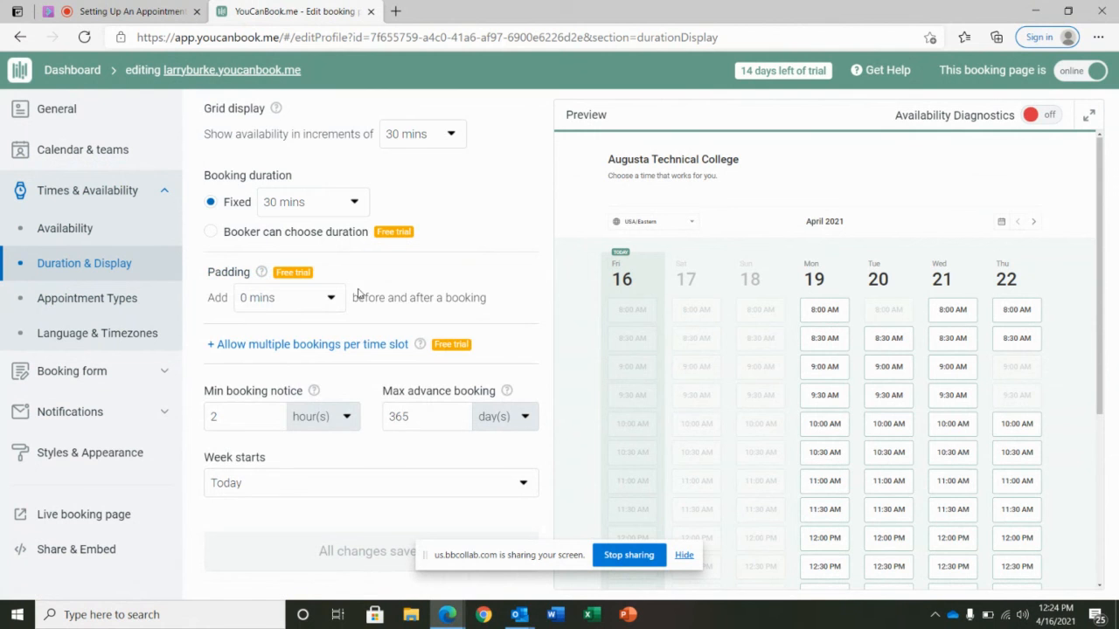
pyautogui.click(331, 299)
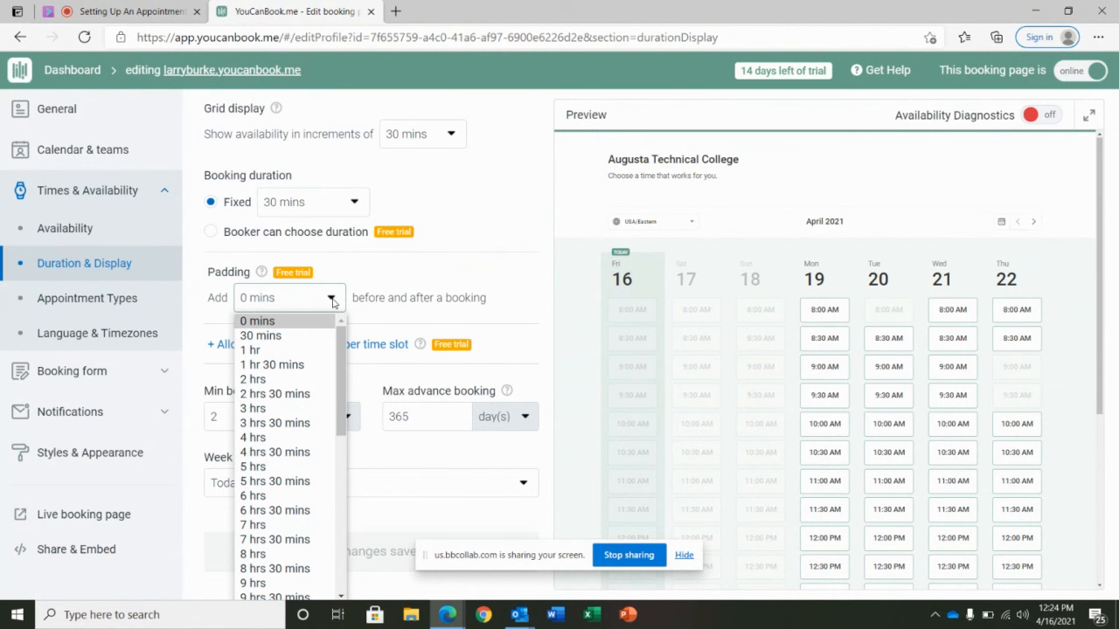
pyautogui.click(282, 337)
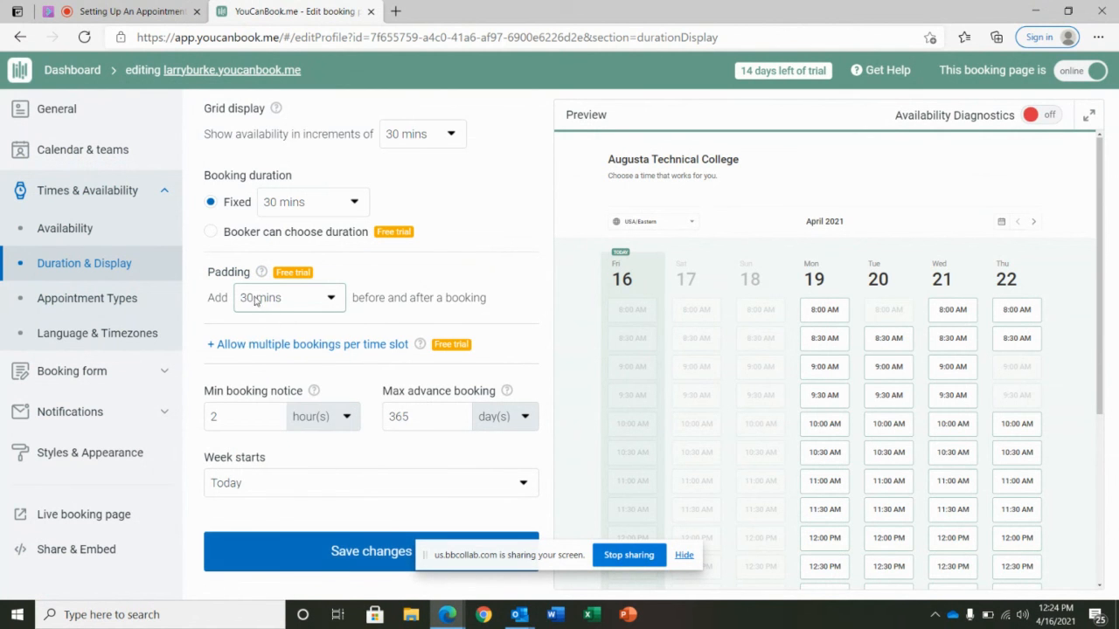
pyautogui.click(256, 299)
pyautogui.click(249, 301)
pyautogui.click(256, 300)
pyautogui.click(290, 298)
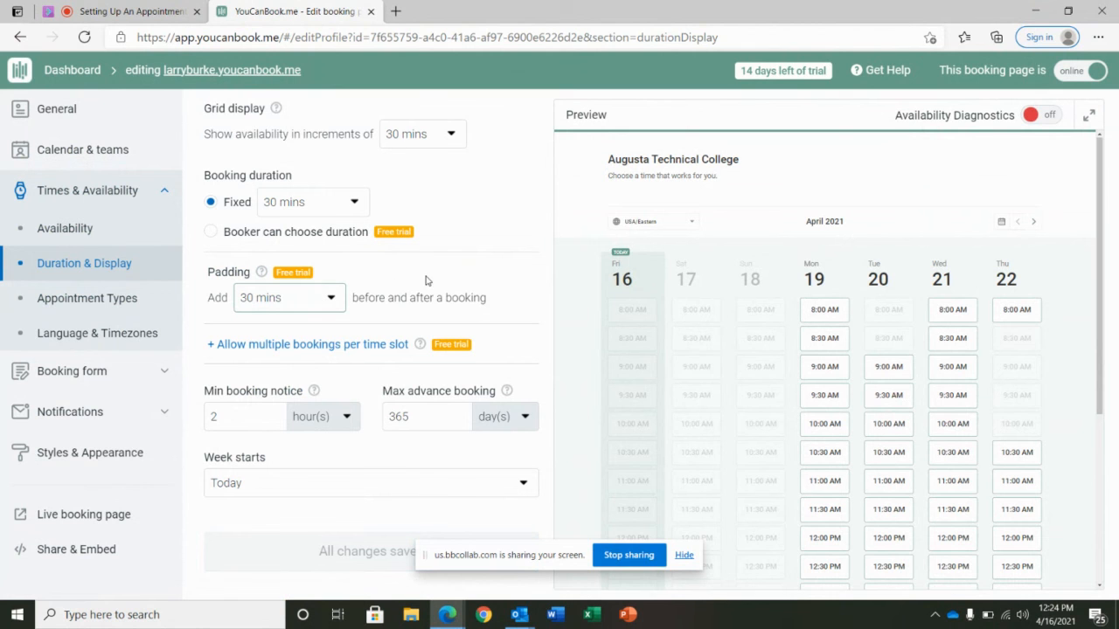
pyautogui.click(339, 300)
pyautogui.click(280, 324)
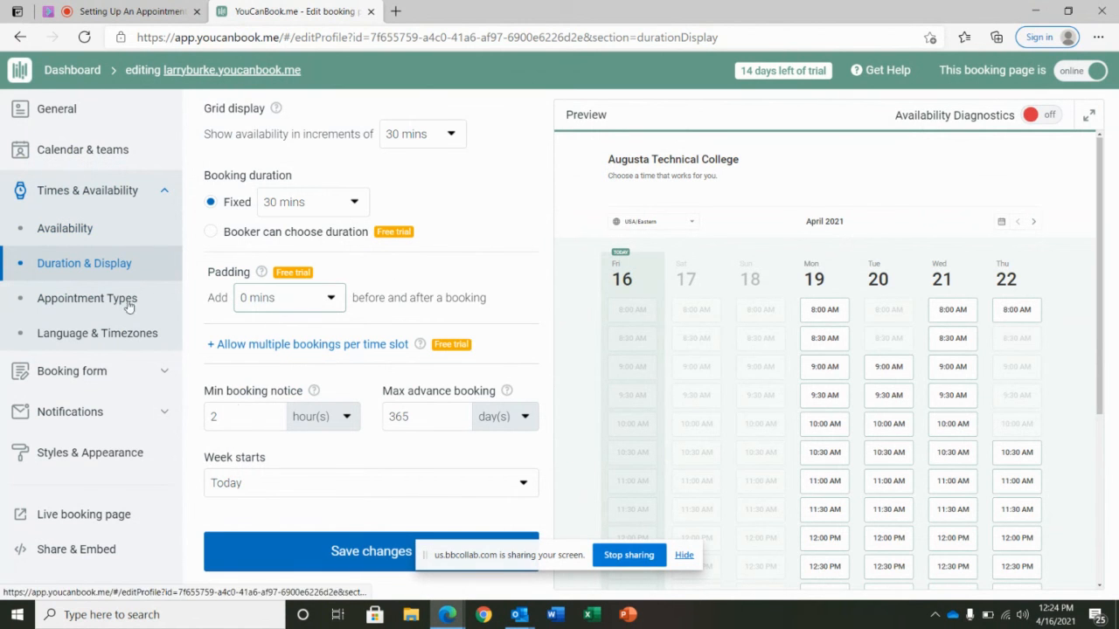
# Step: Check the May 2021 entries in the Outlook calendar and return to the booking page settings
pyautogui.moveTo(519, 614)
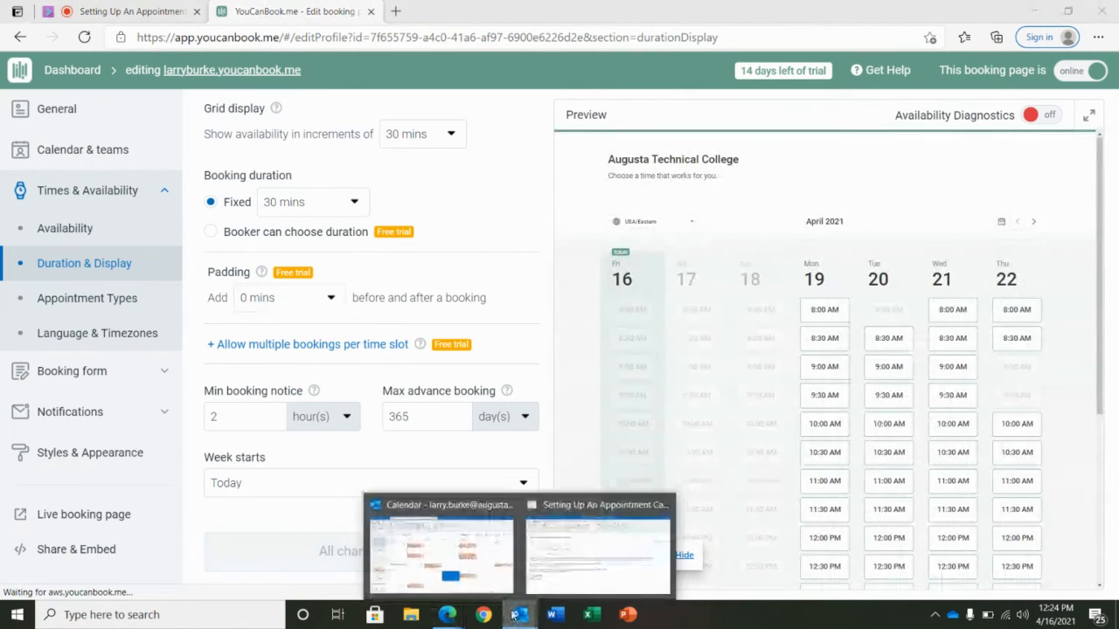
pyautogui.click(507, 570)
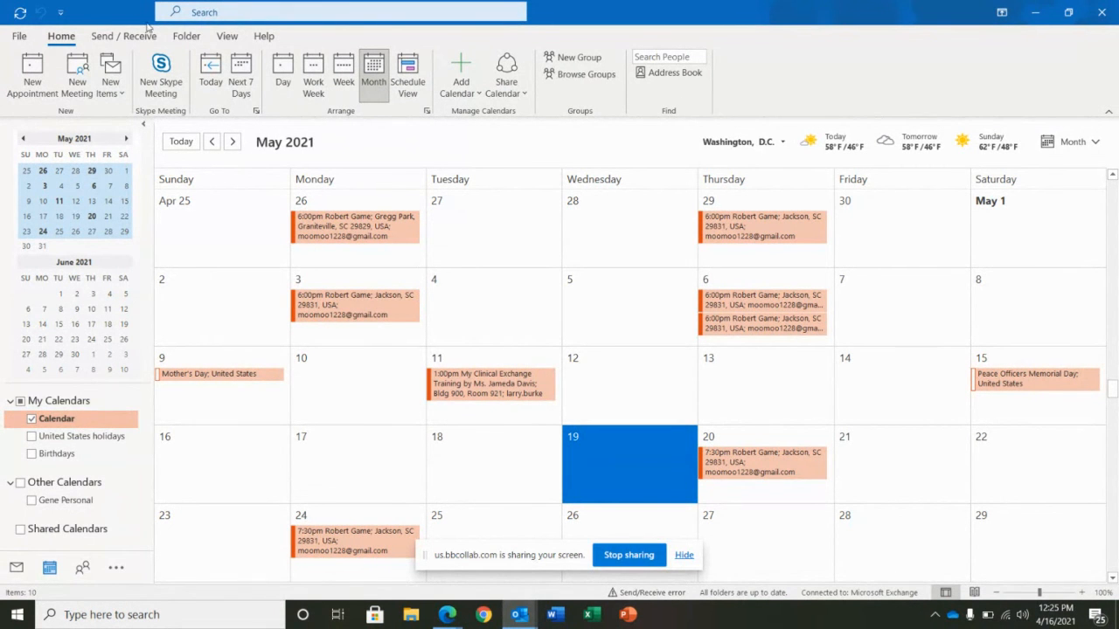
pyautogui.click(1037, 16)
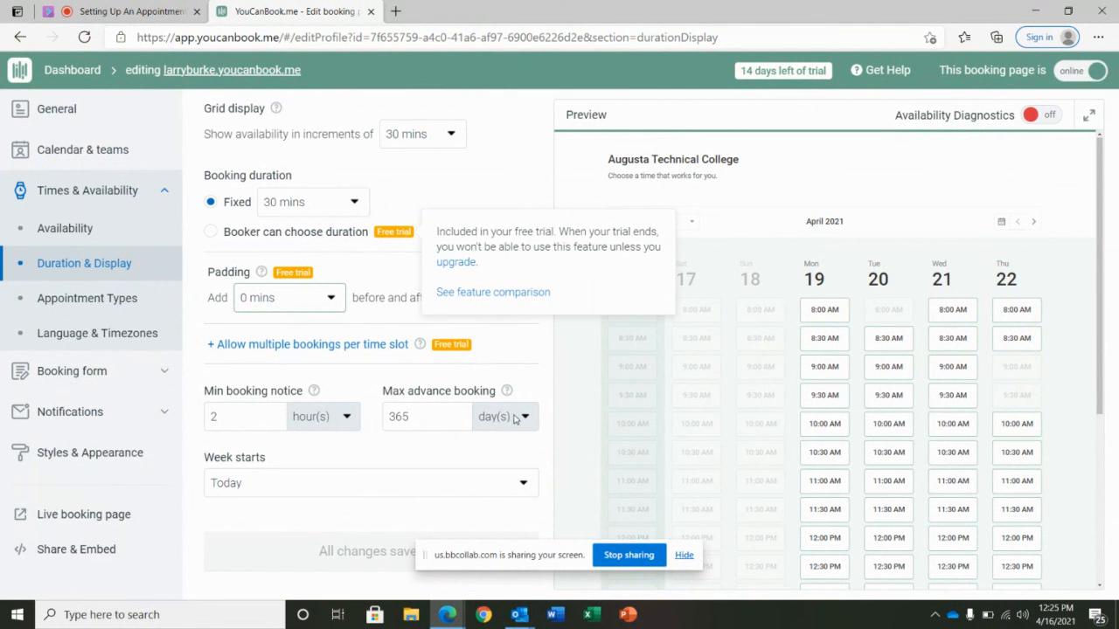
# Step: Set the maximum advance booking to 52 weeks and save the change
pyautogui.click(515, 418)
pyautogui.click(498, 453)
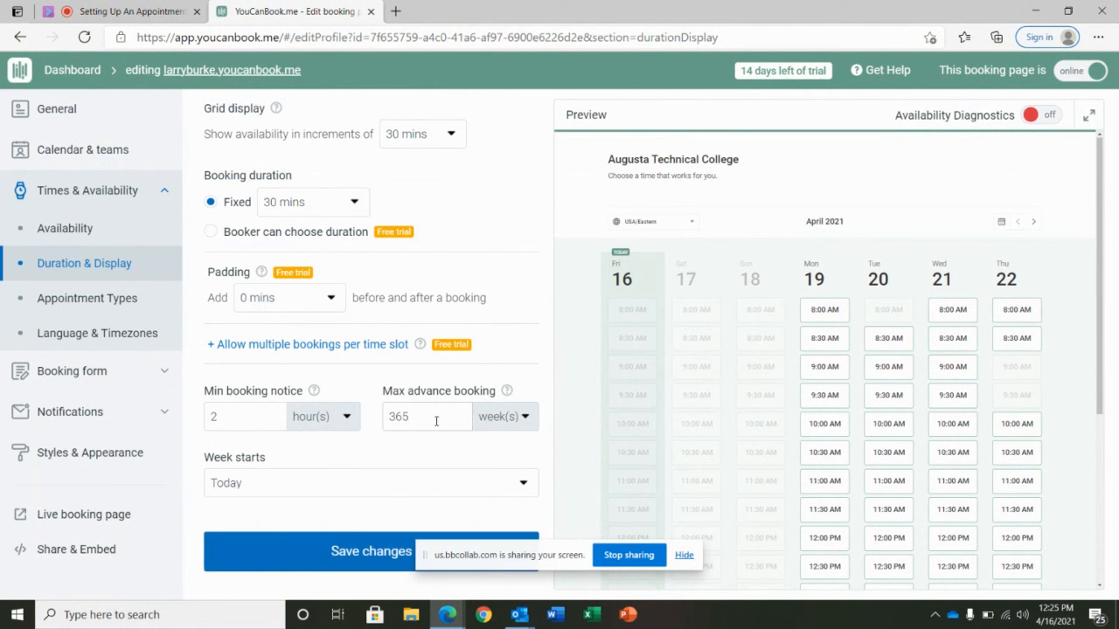
pyautogui.doubleClick(436, 420)
pyautogui.write('52')
pyautogui.click(365, 465)
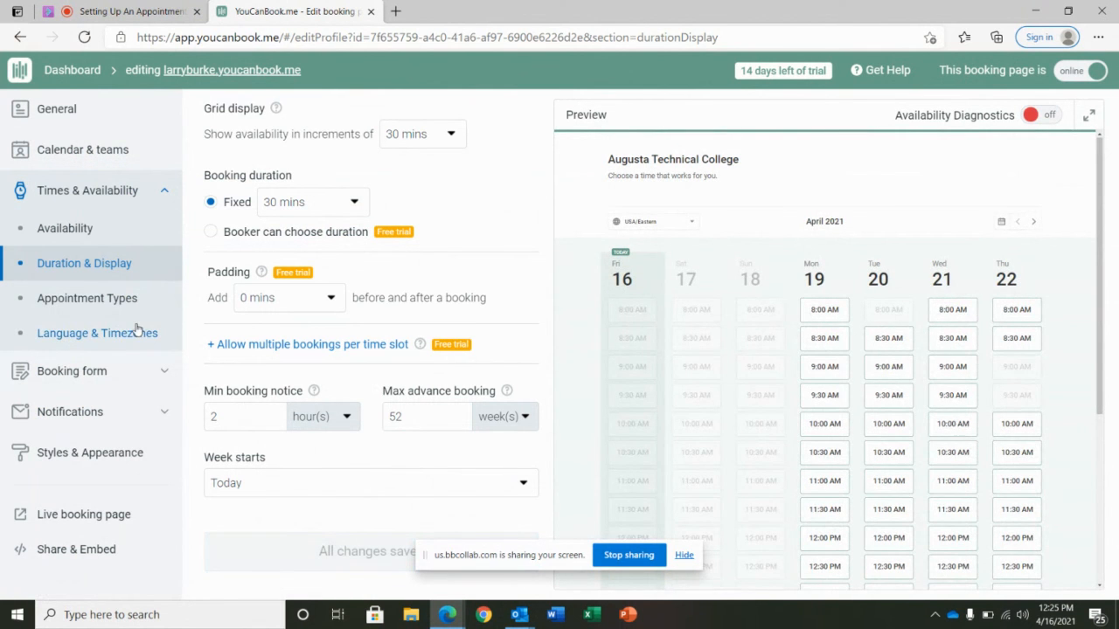
# Step: Disable the booking page timezone display, booker timezone detection and visitor language detection, and save the changes
pyautogui.click(111, 300)
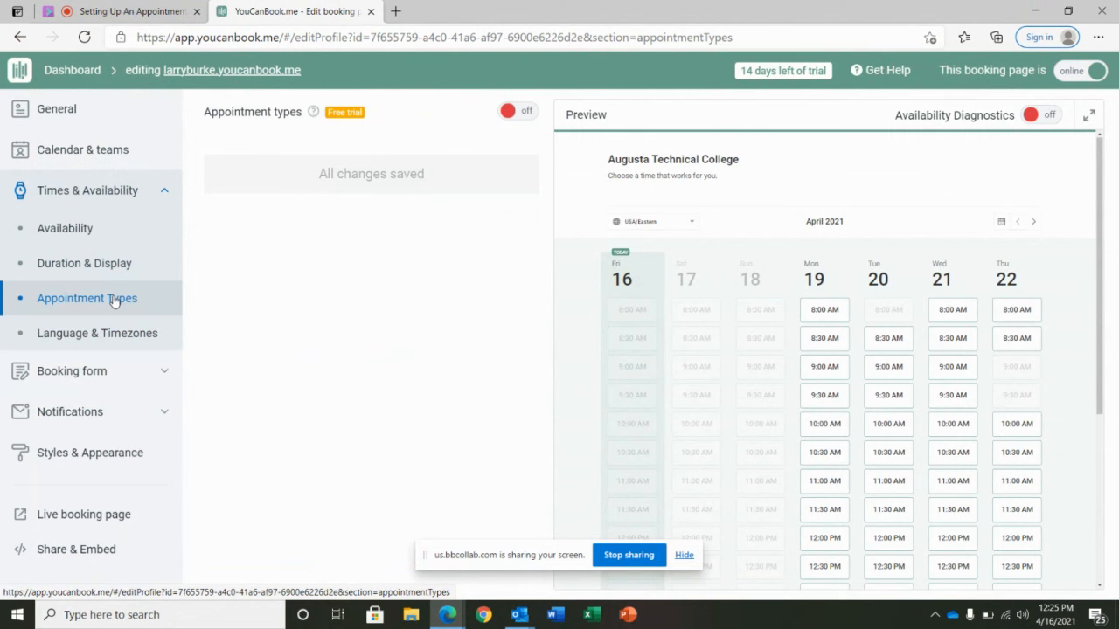
pyautogui.click(116, 333)
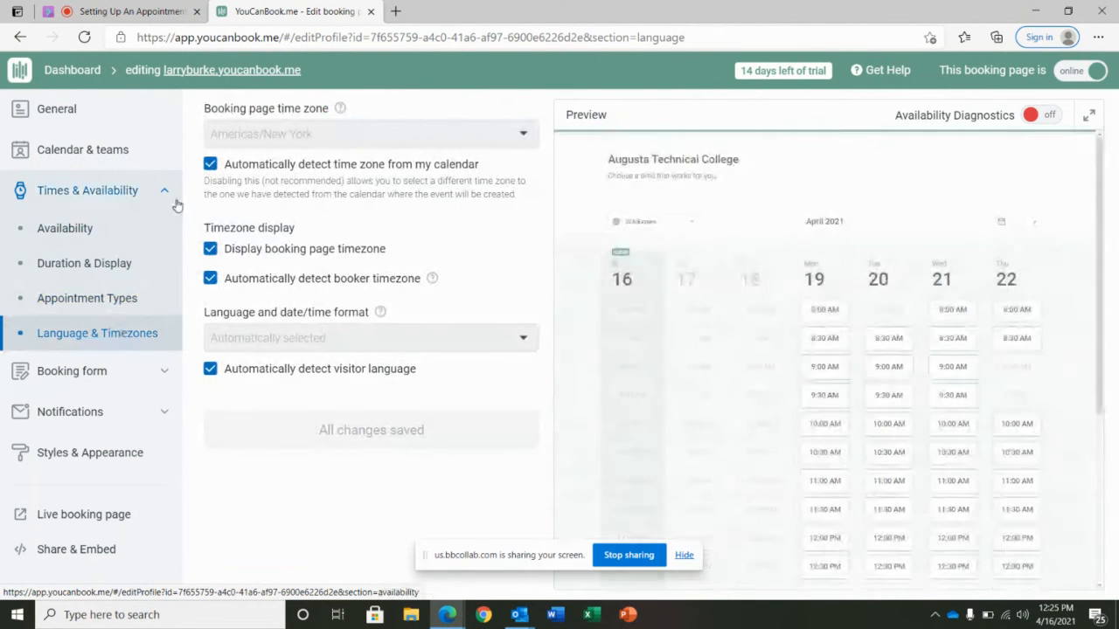
pyautogui.click(210, 249)
pyautogui.click(210, 277)
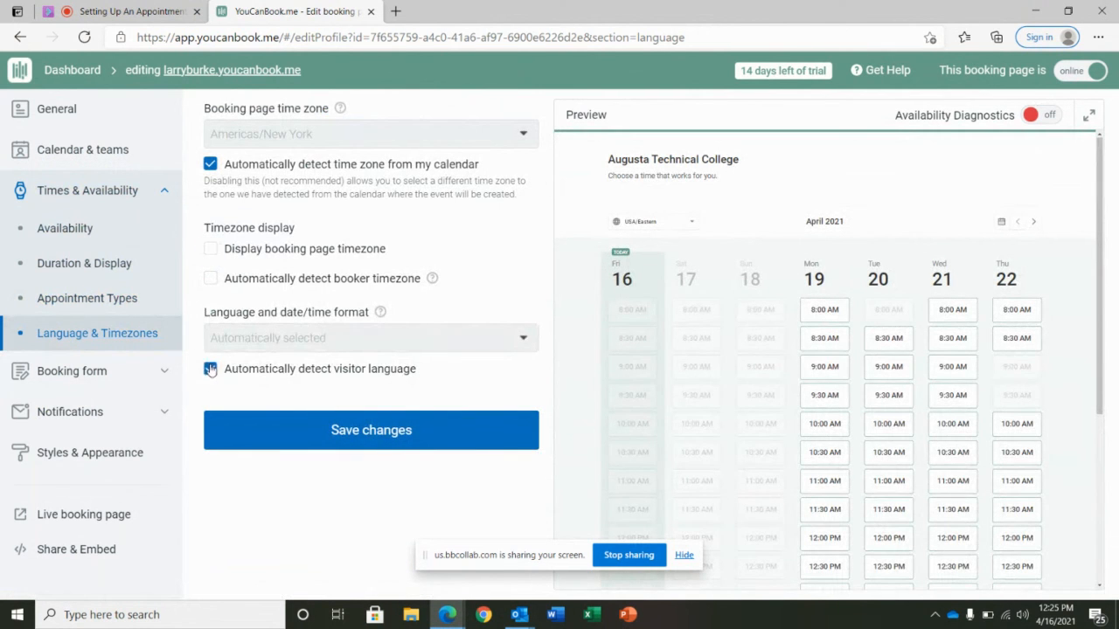
pyautogui.click(209, 369)
pyautogui.click(341, 430)
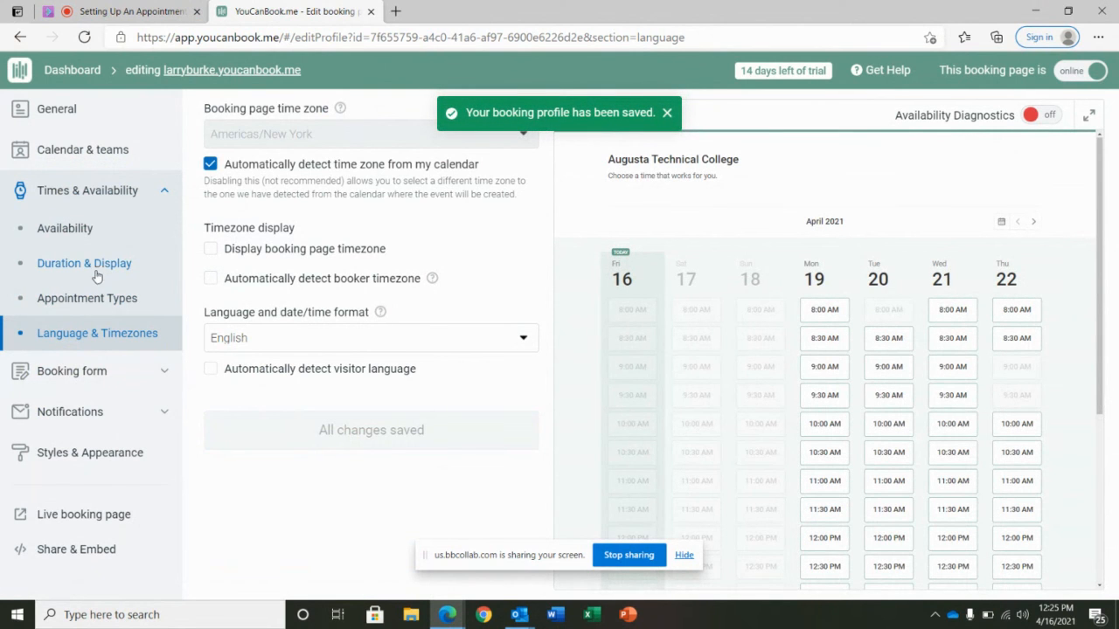
# Step: Add a new question to the booking form and make it Multiple choice
pyautogui.click(66, 234)
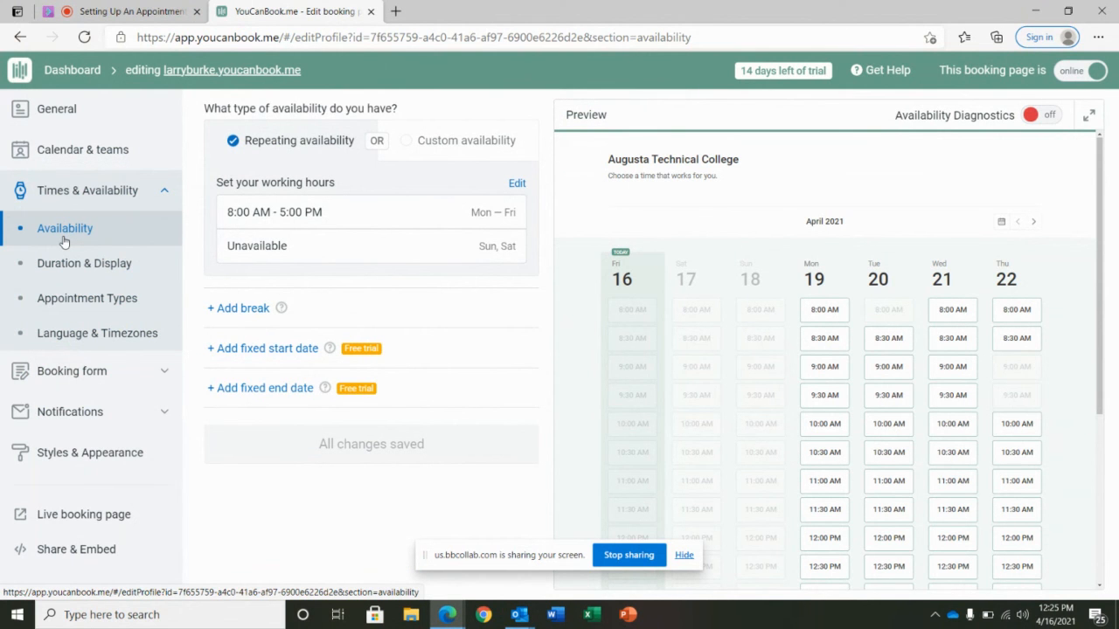
pyautogui.click(96, 372)
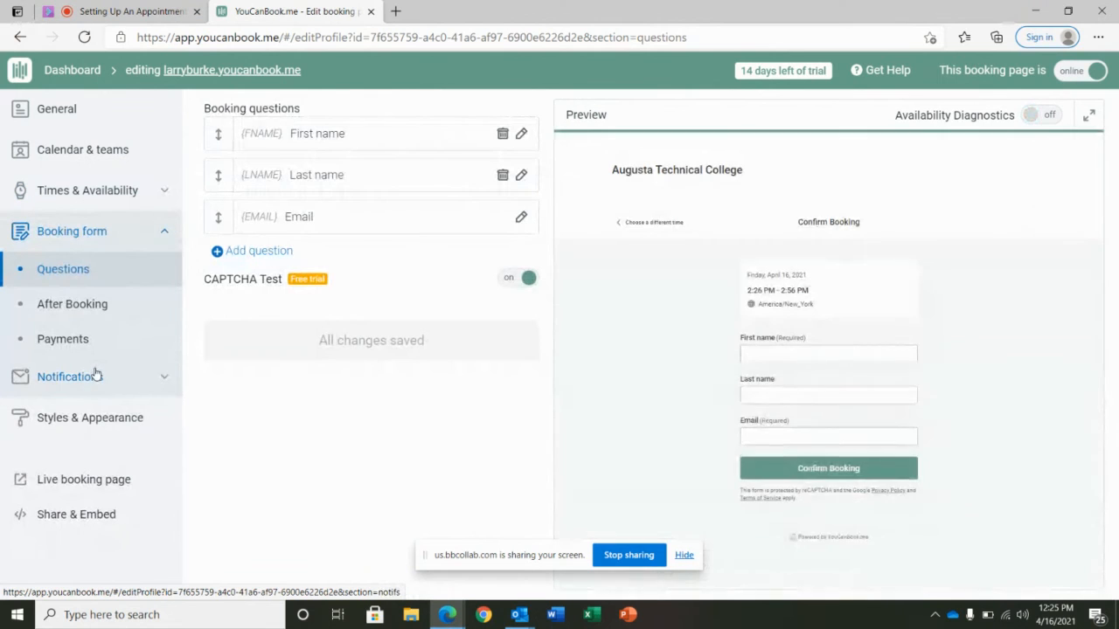
pyautogui.click(250, 252)
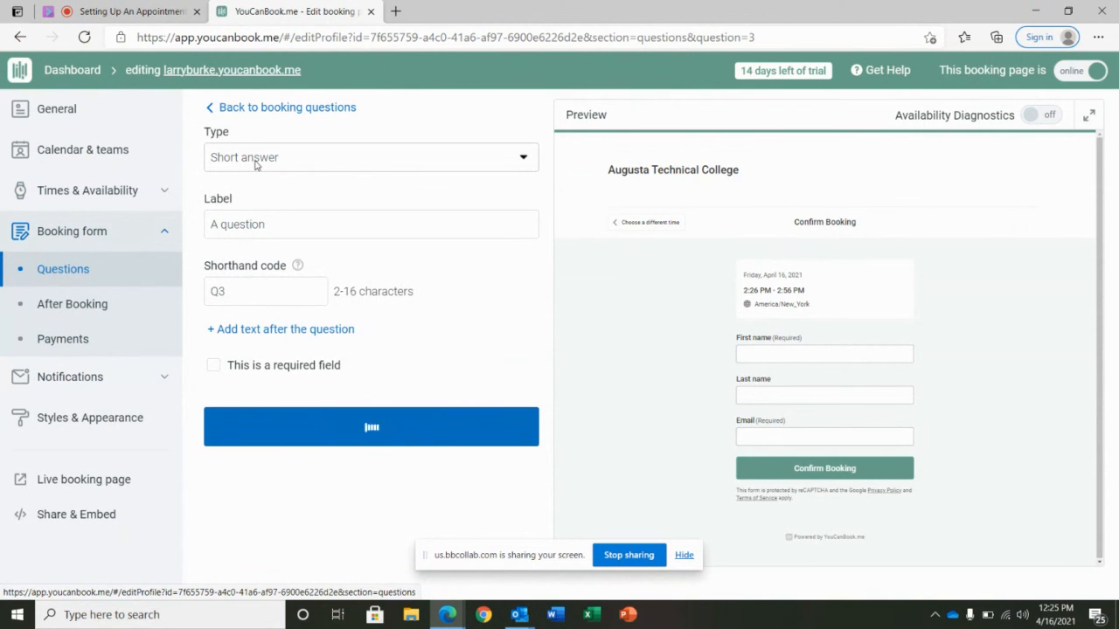
pyautogui.click(256, 165)
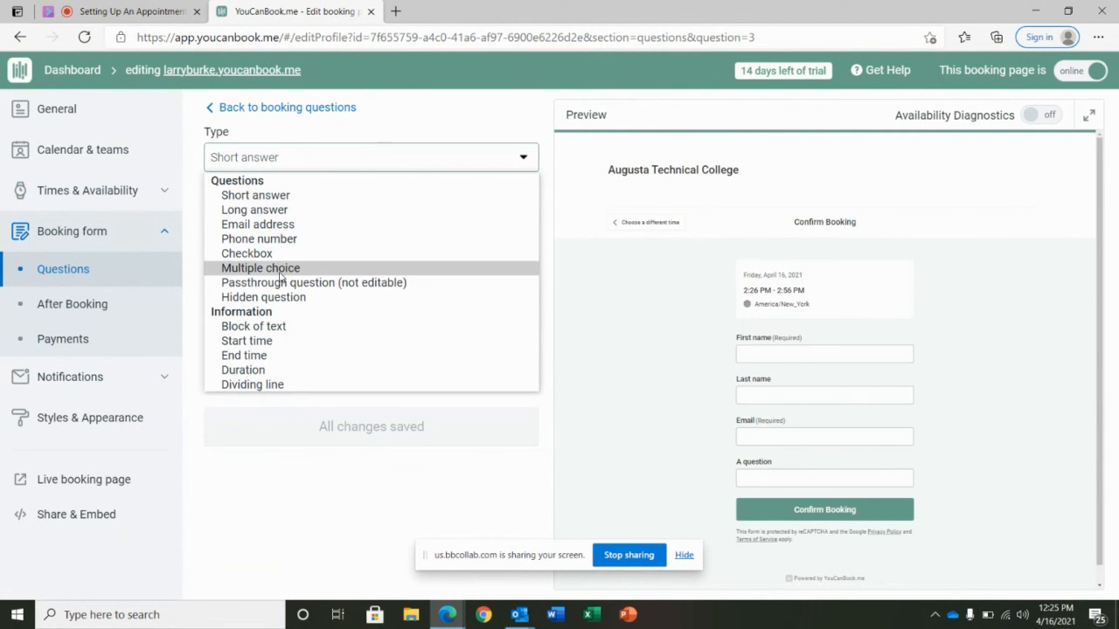
pyautogui.click(280, 271)
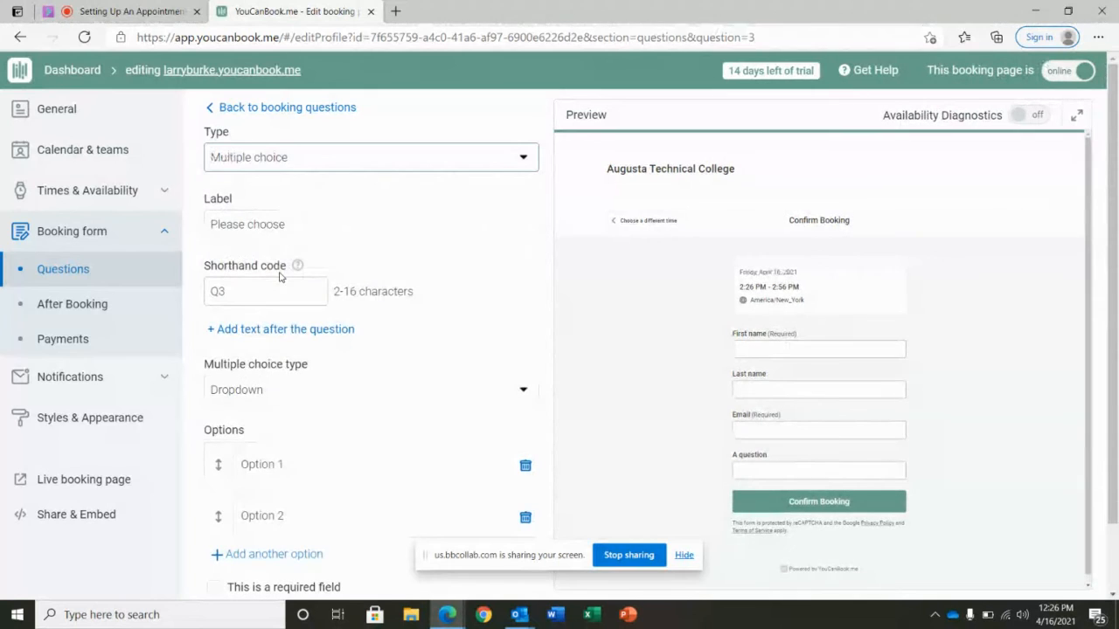
# Step: Label the multiple choice question "How are we going to meet?"
pyautogui.click(240, 224)
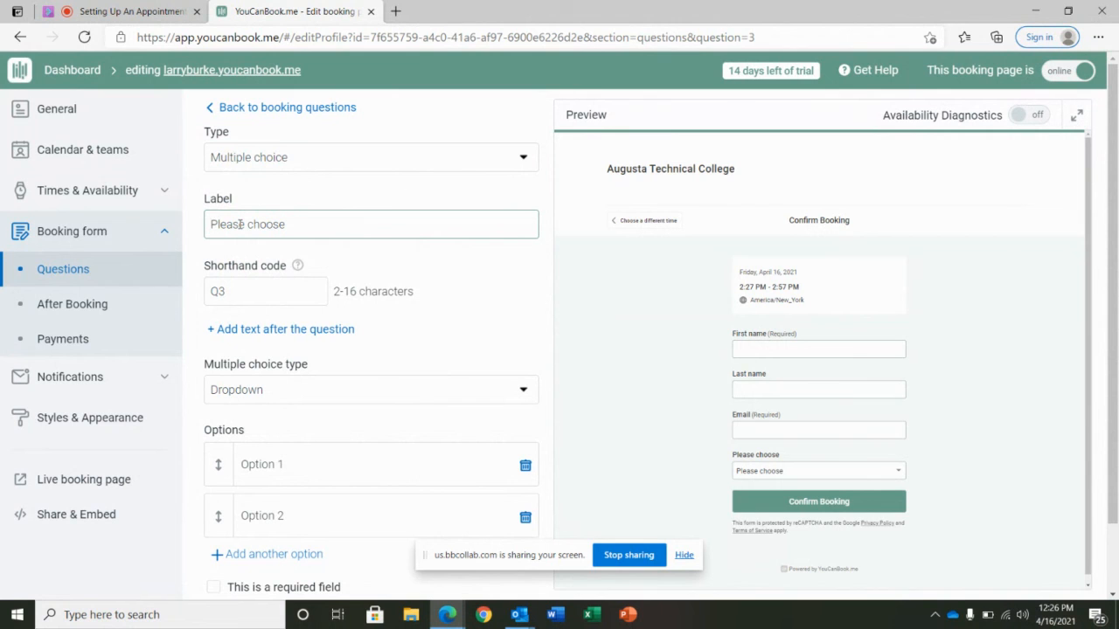
pyautogui.write('How are we')
pyautogui.press('Delete')
pyautogui.press('Delete')
pyautogui.press('Delete')
pyautogui.press('Delete')
pyautogui.press('Delete')
pyautogui.press('Delete')
pyautogui.press('Delete')
pyautogui.press('Delete')
pyautogui.press('Delete')
pyautogui.press('Delete')
pyautogui.press('Delete')
pyautogui.press('Delete')
pyautogui.press('Delete')
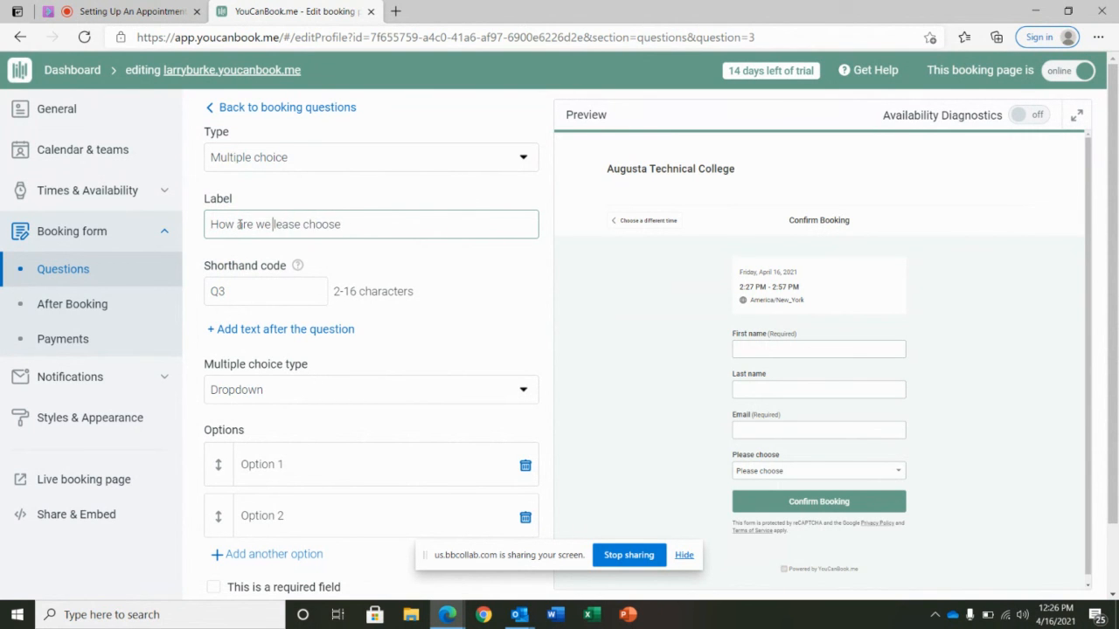
pyautogui.write('going to met')
# Step: Name the question's two options "Are you going to call?" and "Are you coming to my office?", and hide the screen-sharing notice
pyautogui.click(303, 463)
pyautogui.moveTo(303, 463); pyautogui.dragTo(207, 462)
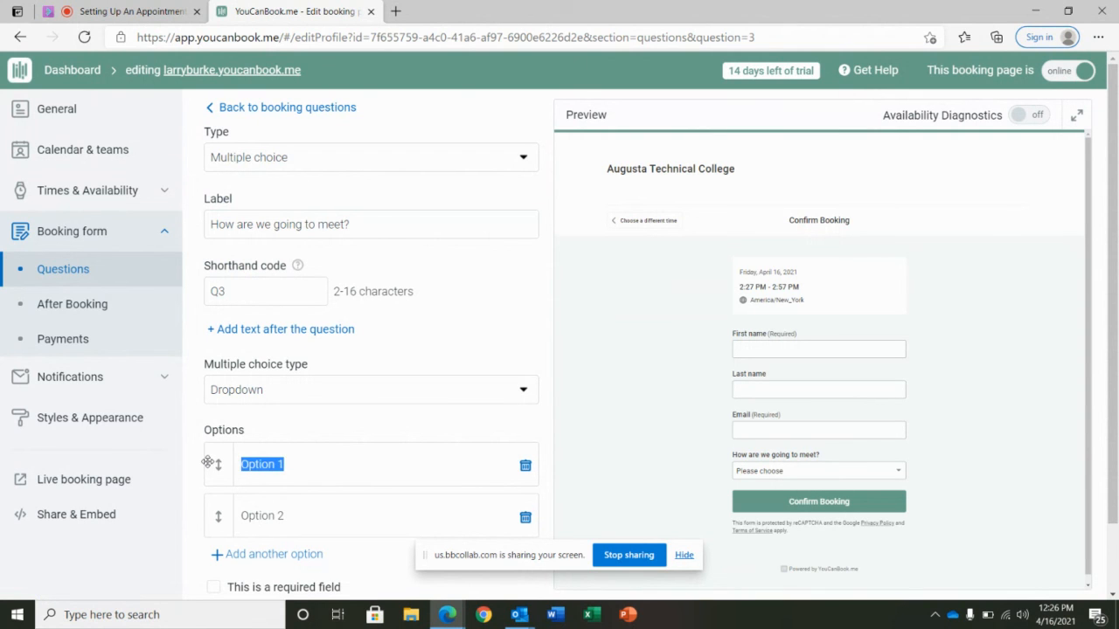
pyautogui.write('Are you going to ')
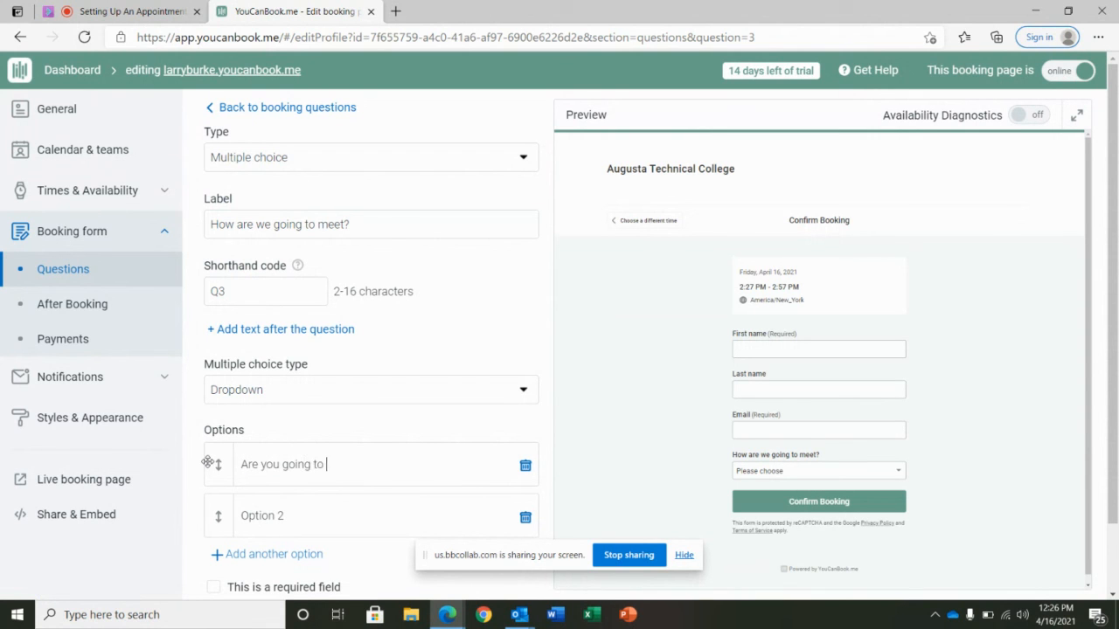
pyautogui.write('call?')
pyautogui.press('Tab')
pyautogui.write('Are you coming to ')
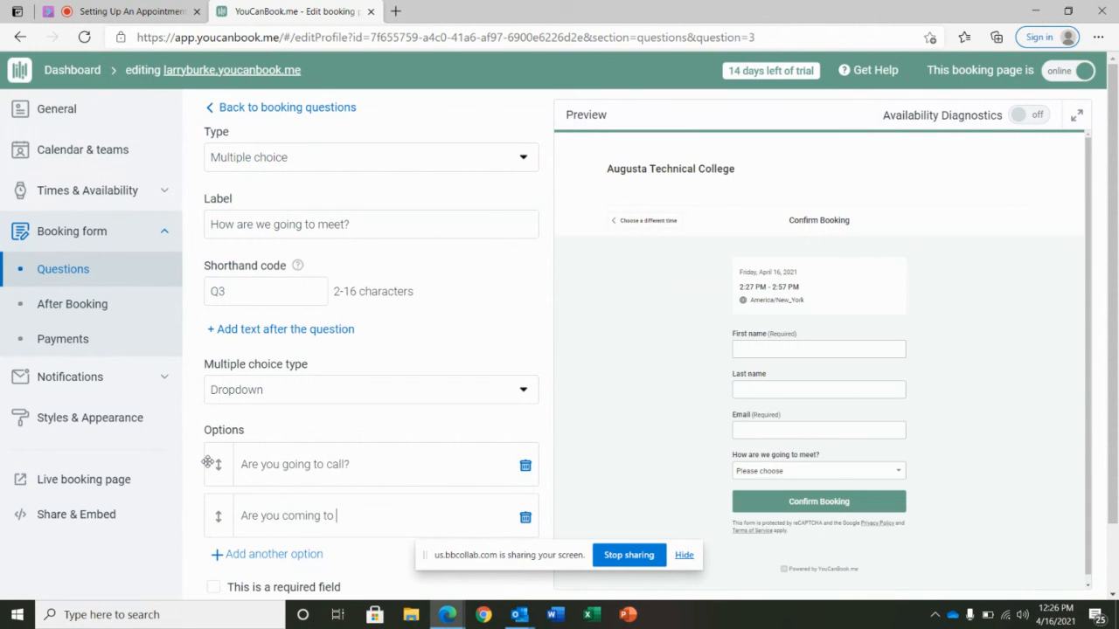
pyautogui.write('my office?')
pyautogui.scroll(-1, 284, 426)
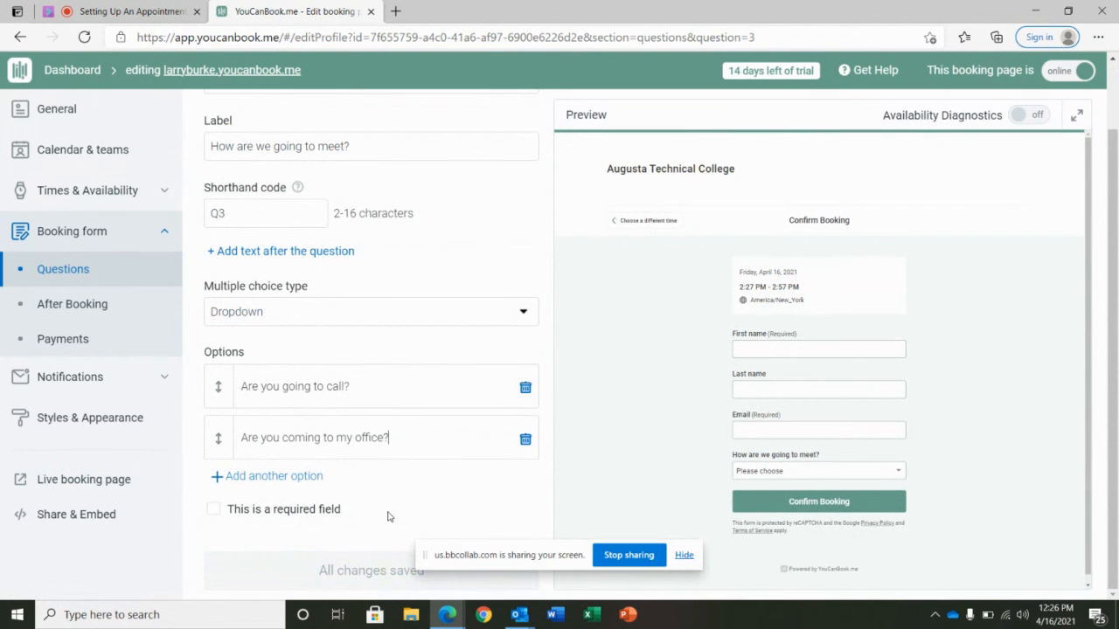
pyautogui.click(682, 556)
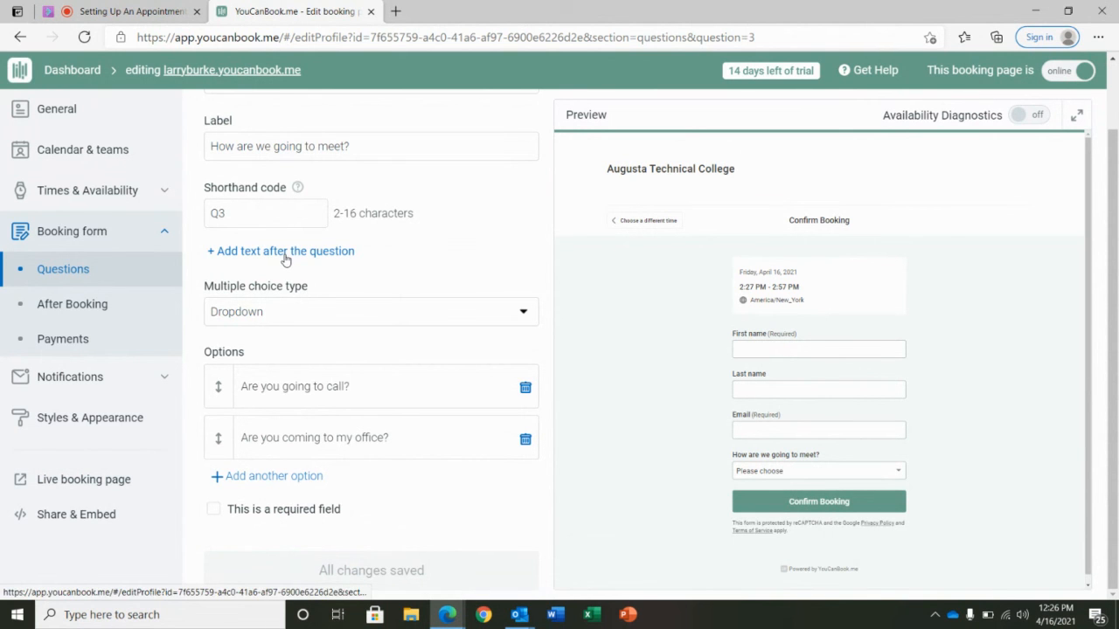
# Step: Check the multiple choice display types, try the Long answer question type, and return the question to Multiple choice
pyautogui.click(329, 312)
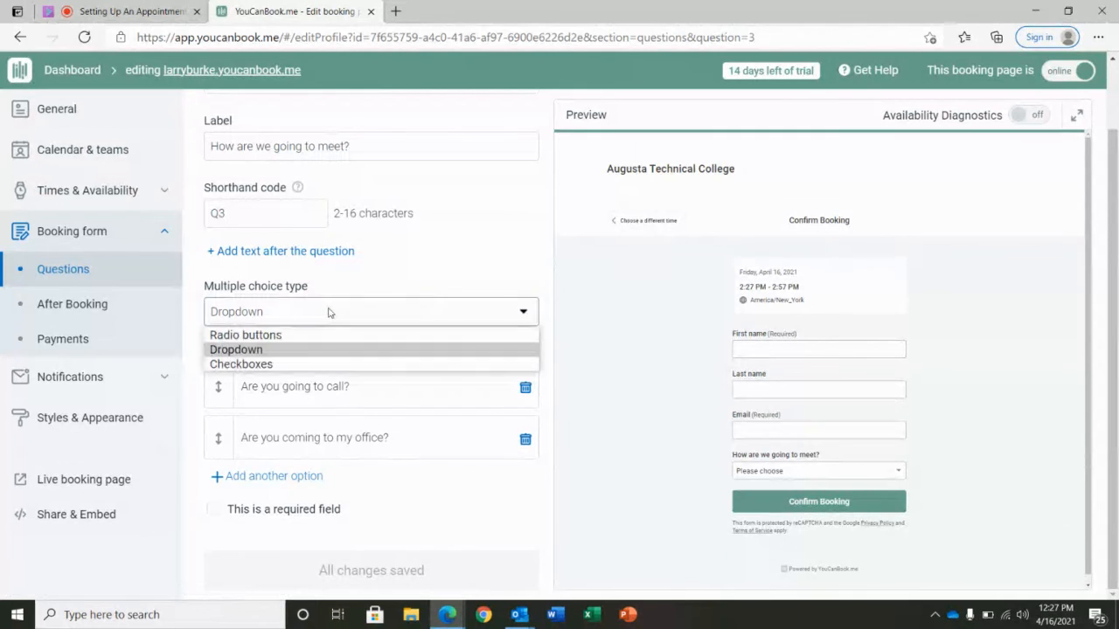
pyautogui.click(329, 313)
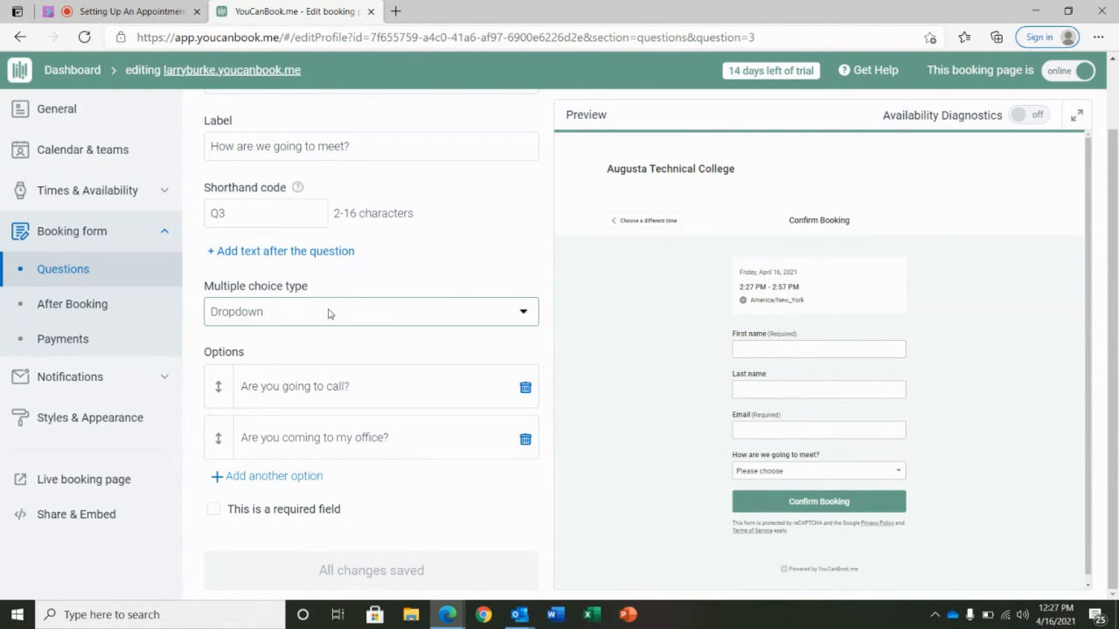
pyautogui.click(355, 146)
pyautogui.scroll(1, 346, 148)
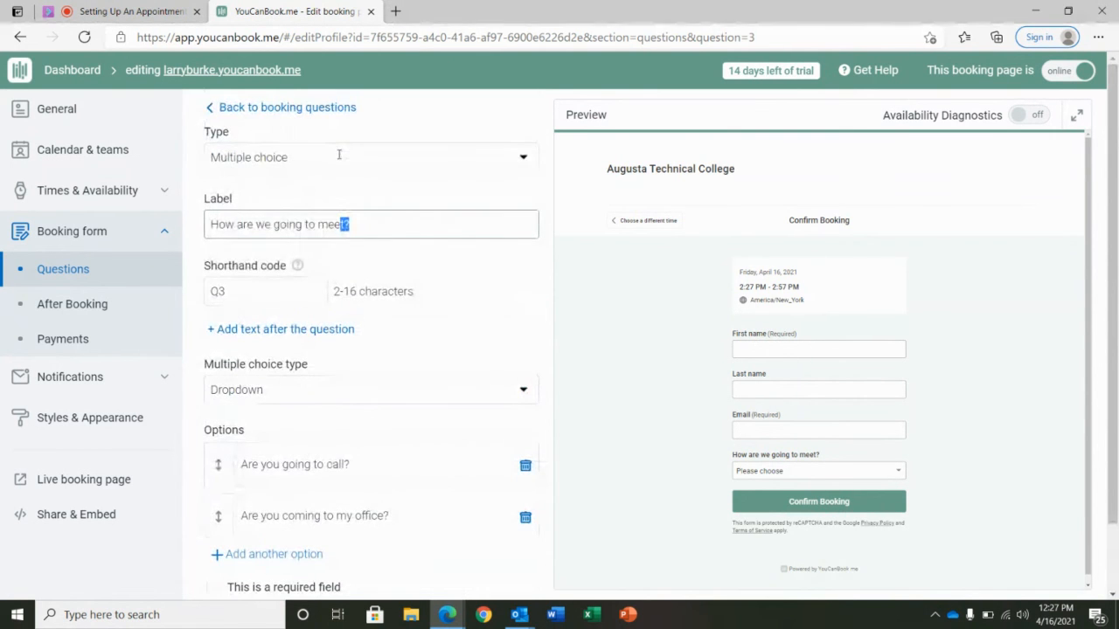
pyautogui.click(389, 158)
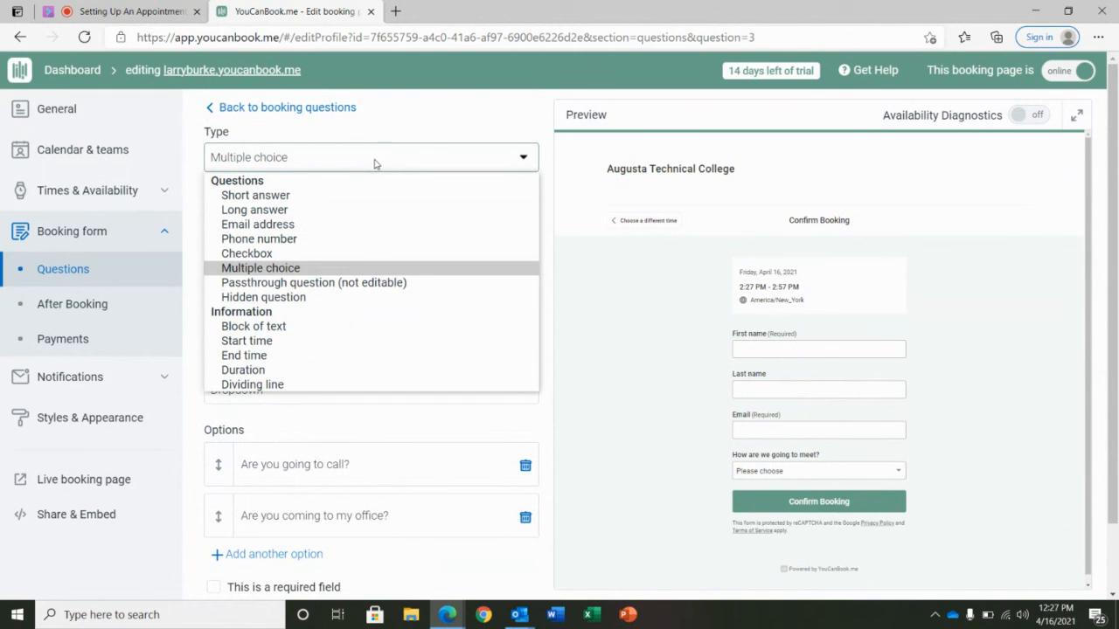
pyautogui.click(281, 211)
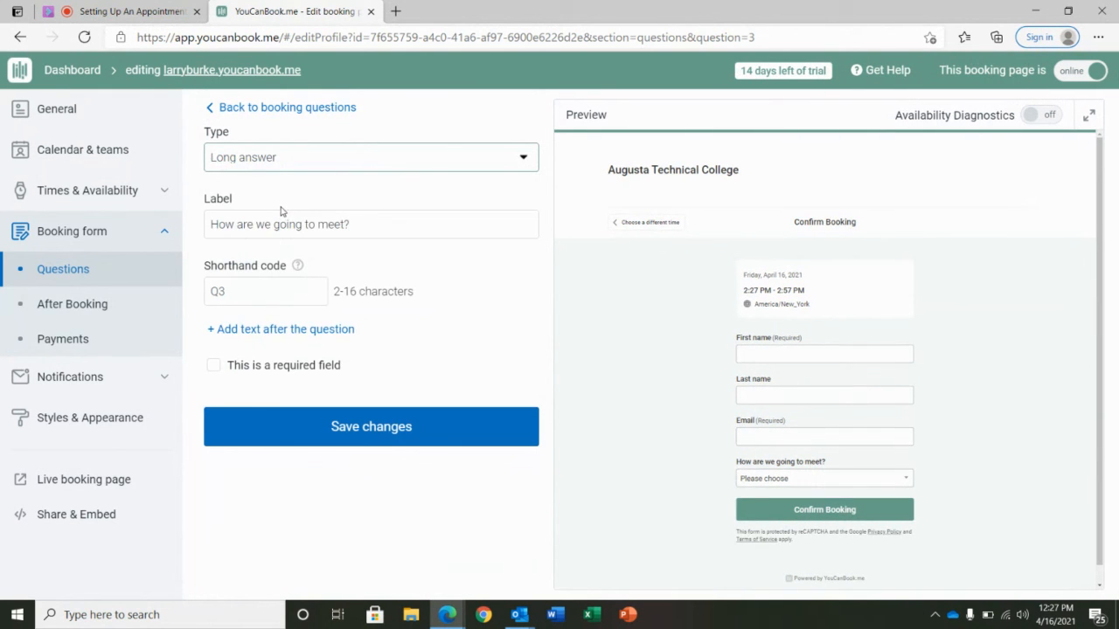
pyautogui.click(315, 159)
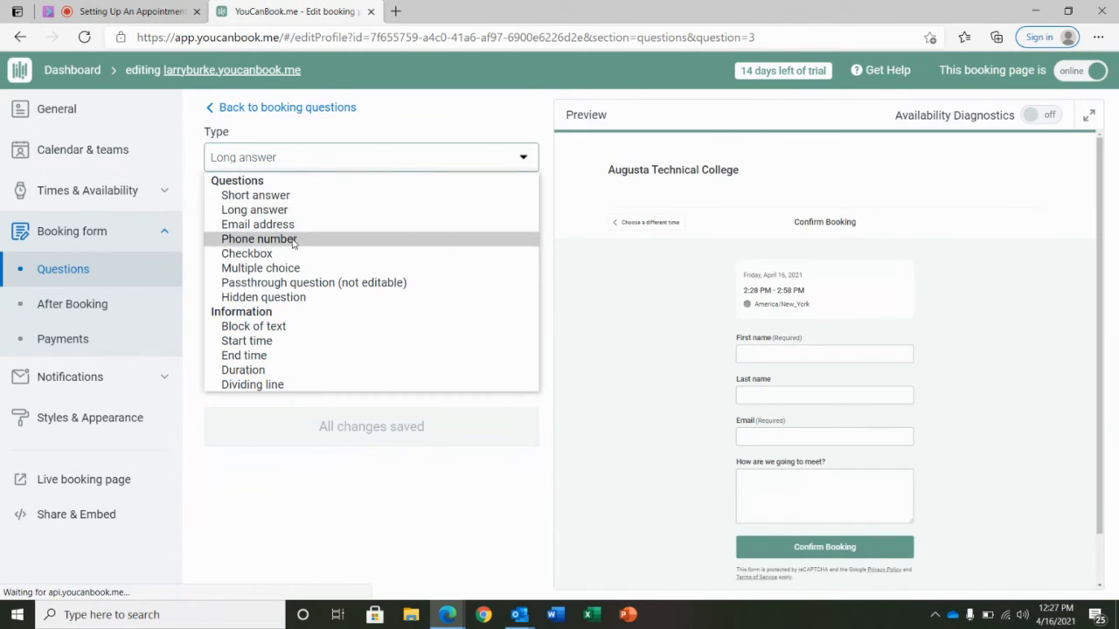
pyautogui.click(284, 267)
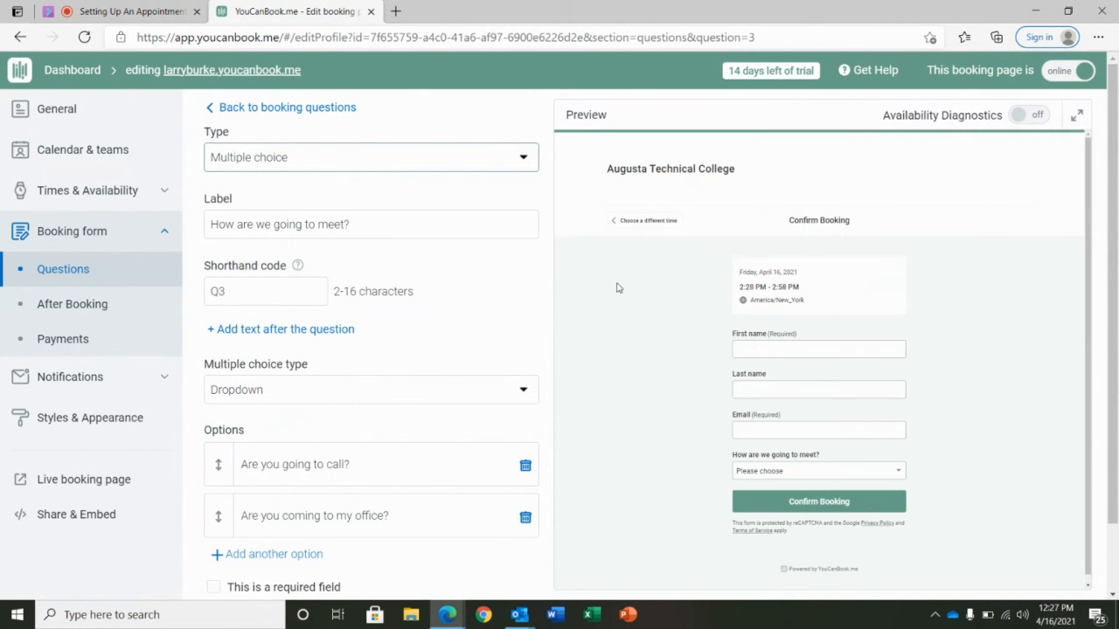
# Step: Return to the booking questions and add another question of the Long answer type
pyautogui.click(297, 109)
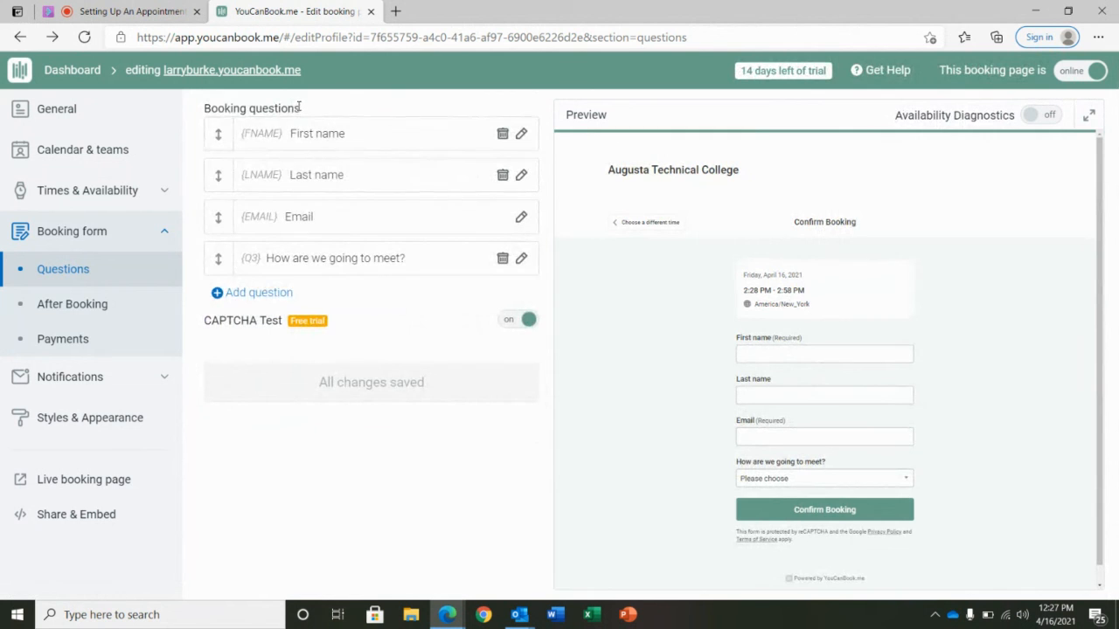
pyautogui.click(266, 292)
pyautogui.click(270, 293)
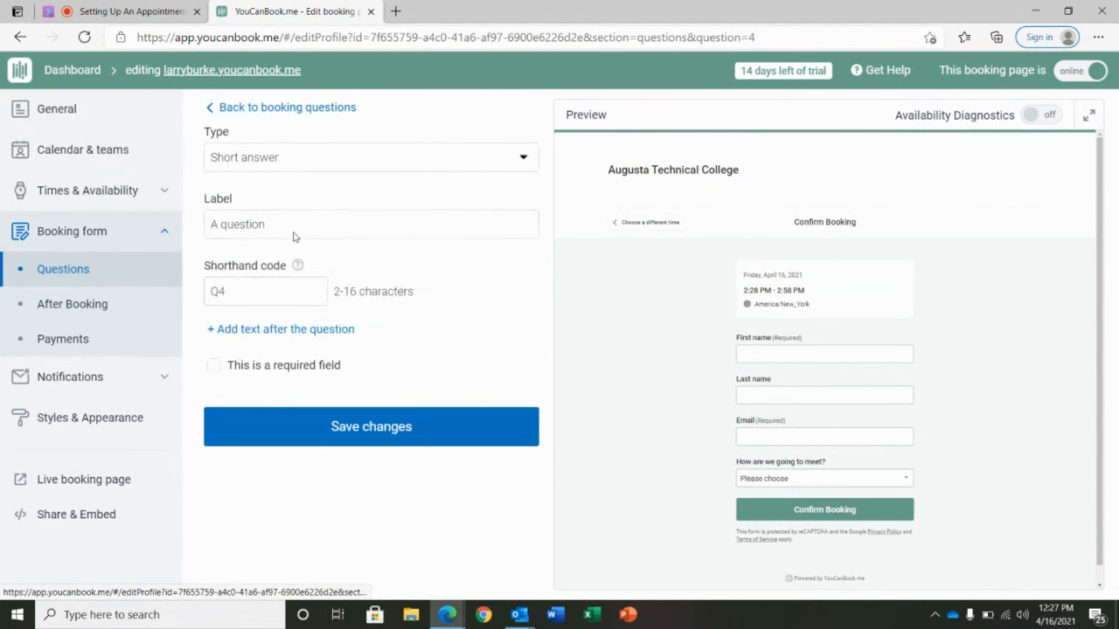
pyautogui.click(297, 157)
pyautogui.click(287, 215)
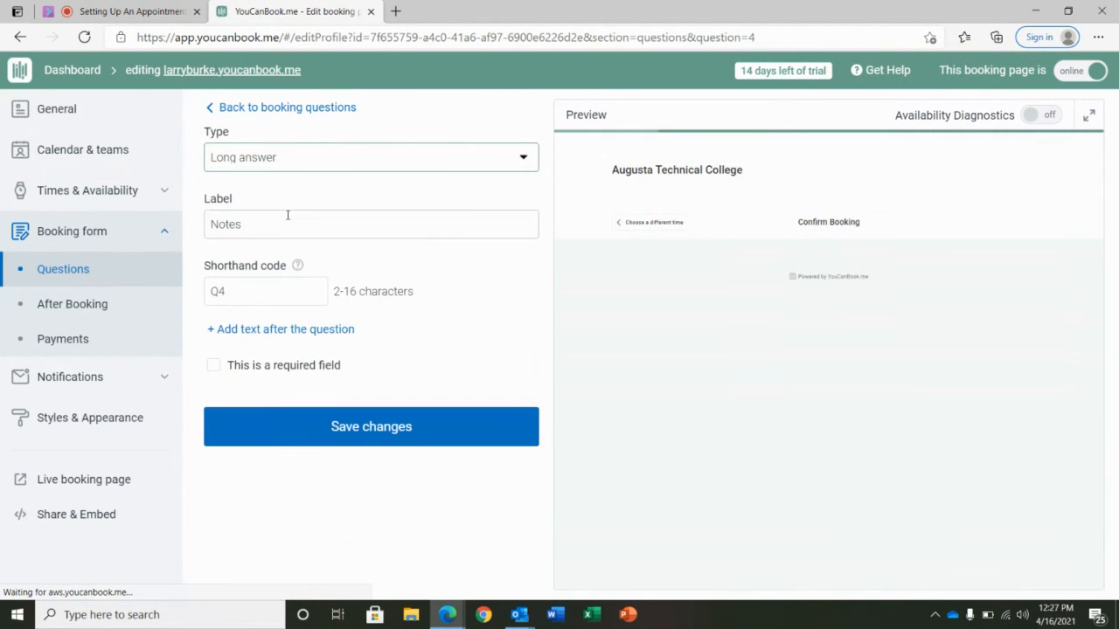
# Step: Label the long answer question "What would you like to meet about?" and save the change
pyautogui.click(242, 226)
pyautogui.moveTo(242, 228); pyautogui.dragTo(180, 224)
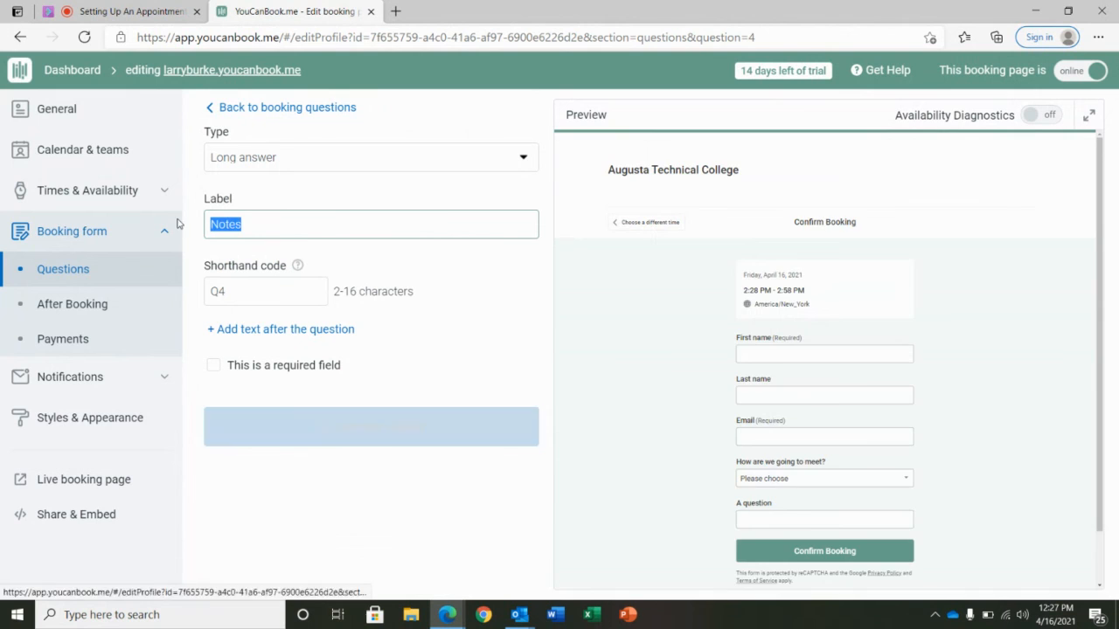
pyautogui.write('Wh')
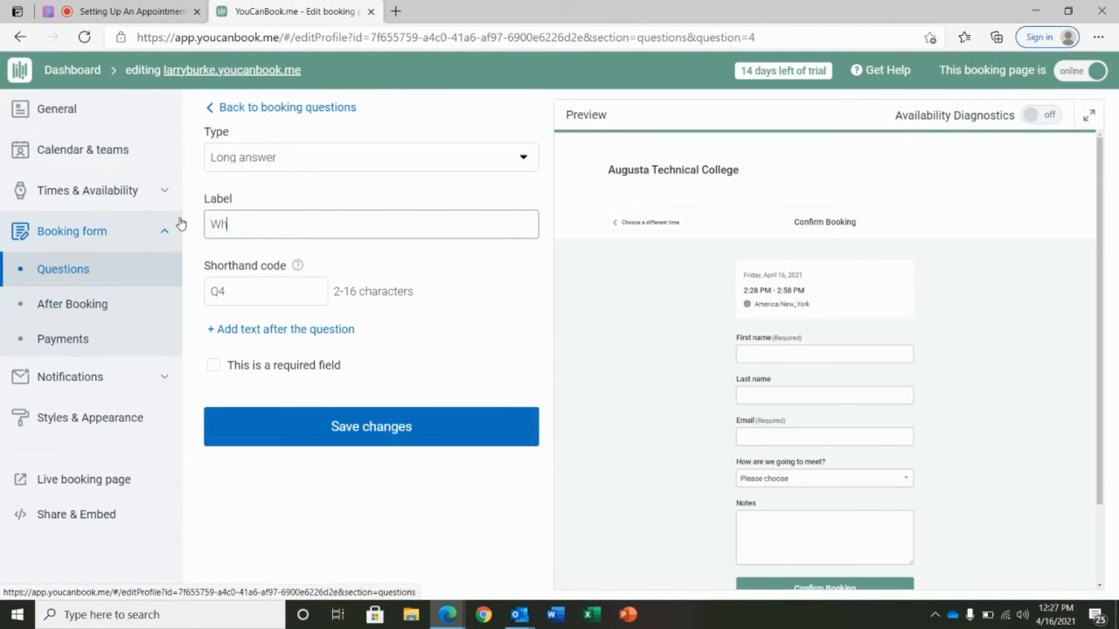
pyautogui.write('at are we going to meet')
pyautogui.press('BackSpace')
pyautogui.press('BackSpace')
pyautogui.press('BackSpace')
pyautogui.press('BackSpace')
pyautogui.press('BackSpace')
pyautogui.press('BackSpace')
pyautogui.press('BackSpace')
pyautogui.press('BackSpace')
pyautogui.press('BackSpace')
pyautogui.press('BackSpace')
pyautogui.press('BackSpace')
pyautogui.press('BackSpace')
pyautogui.press('BackSpace')
pyautogui.press('BackSpace')
pyautogui.press('BackSpace')
pyautogui.press('BackSpace')
pyautogui.press('BackSpace')
pyautogui.press('BackSpace')
pyautogui.press('BackSpace')
pyautogui.press('BackSpace')
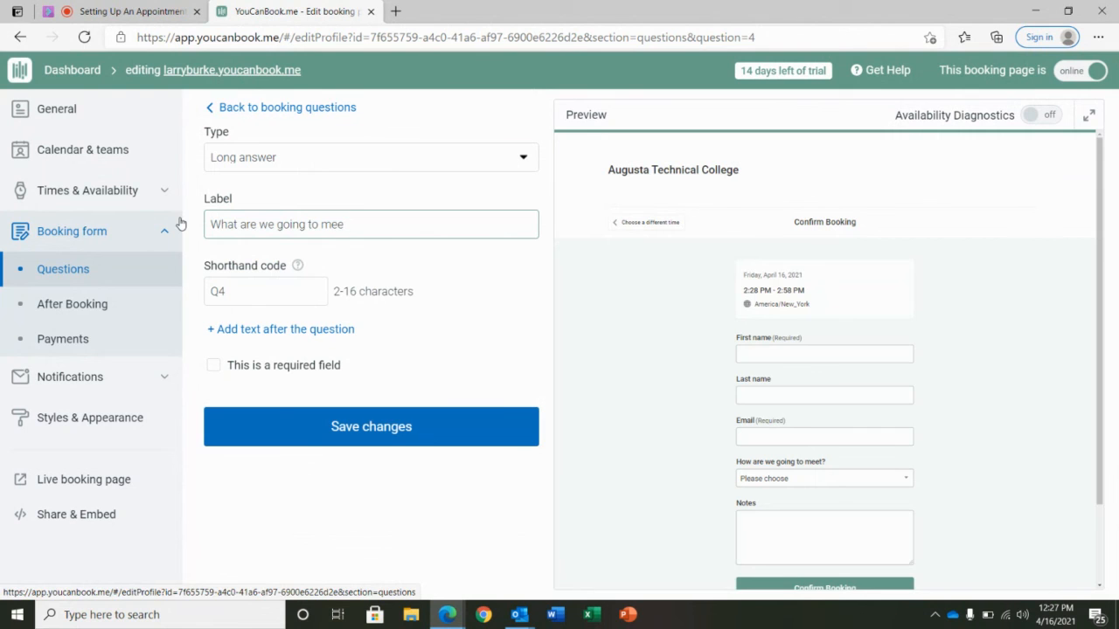
pyautogui.write('woul')
pyautogui.press('BackSpace')
pyautogui.press('BackSpace')
pyautogui.press('BackSpace')
pyautogui.press('BackSpace')
pyautogui.write('would you like to meet about?')
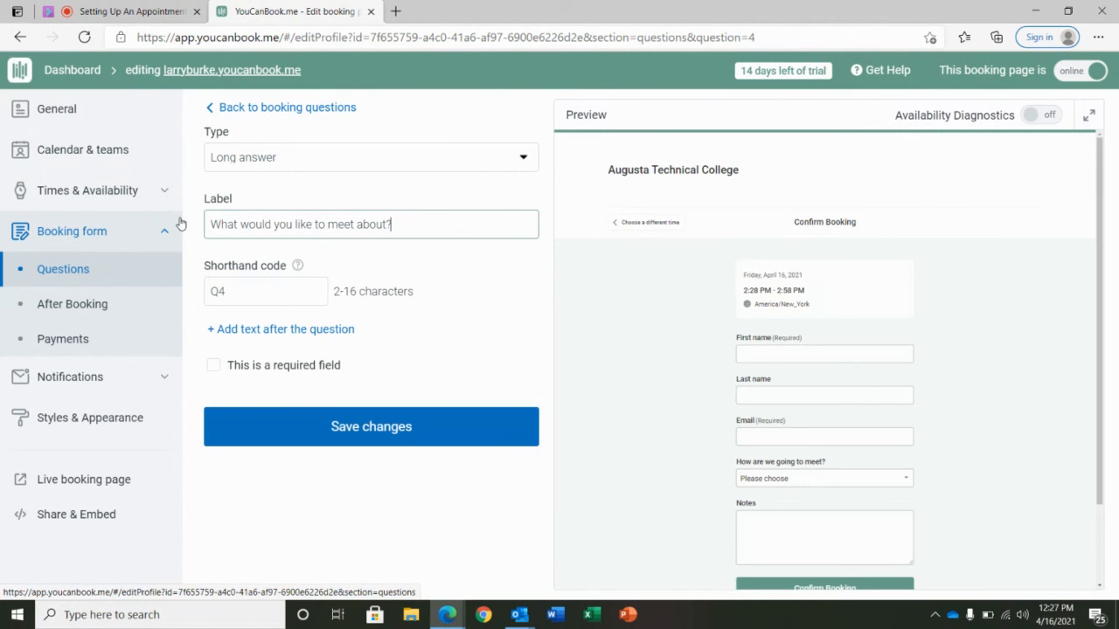
pyautogui.press('Return')
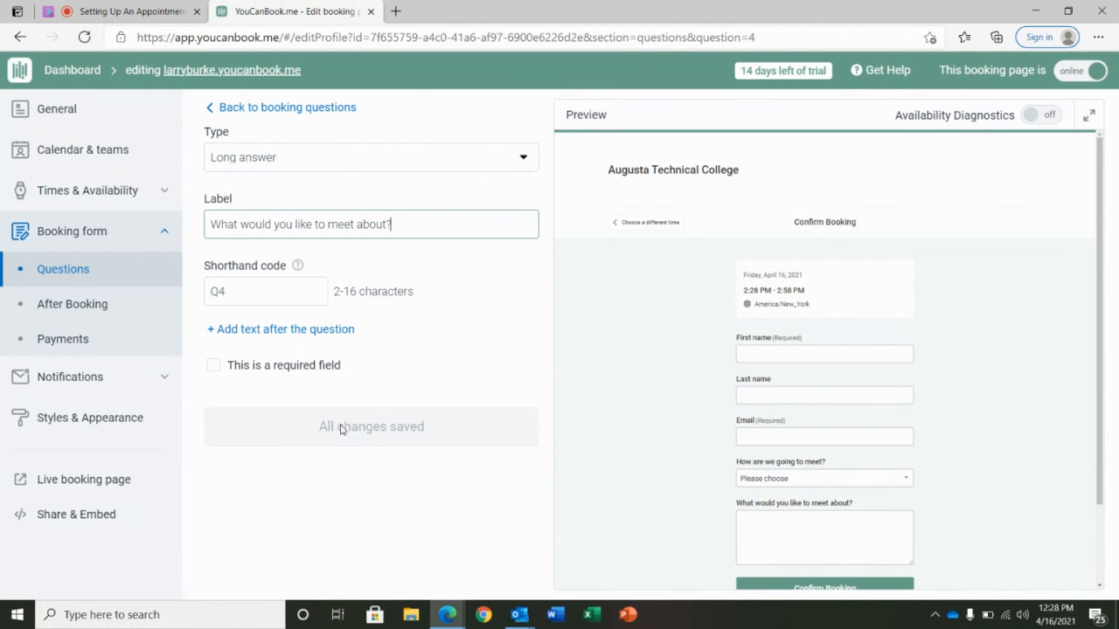
# Step: Review the booking questions list and form preview, and open the after-booking confirmation message settings
pyautogui.click(308, 109)
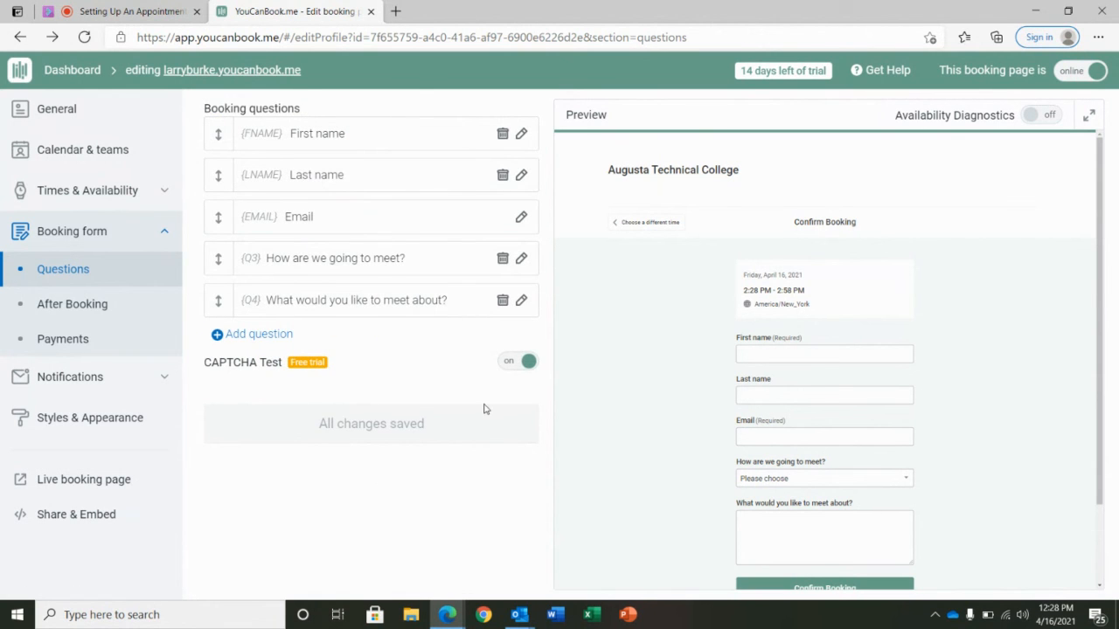
pyautogui.scroll(-2, 1066, 448)
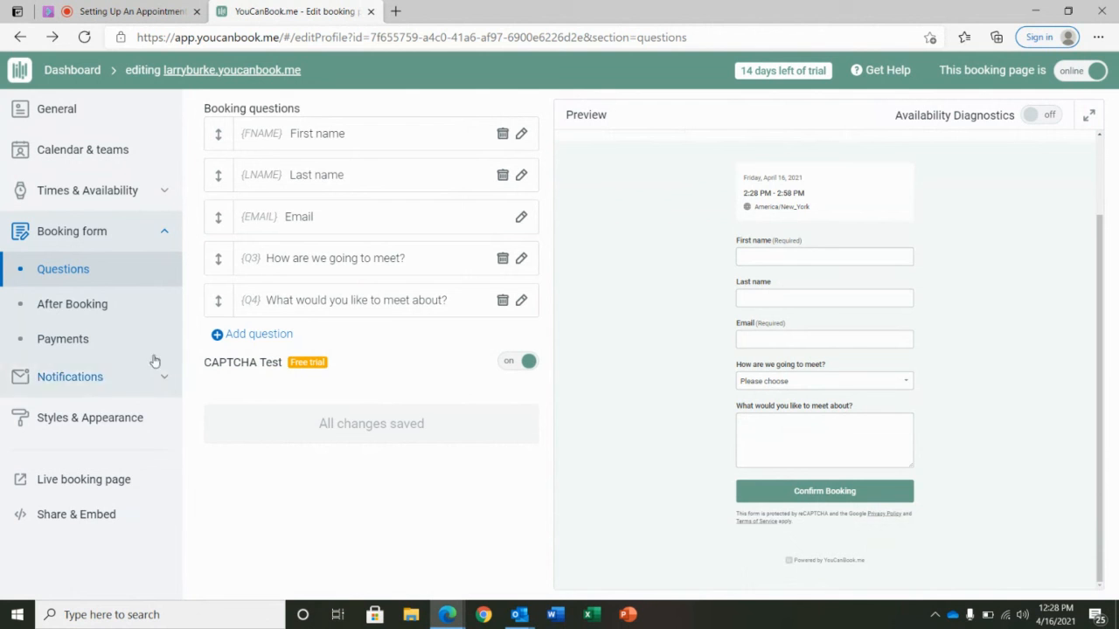
pyautogui.click(86, 312)
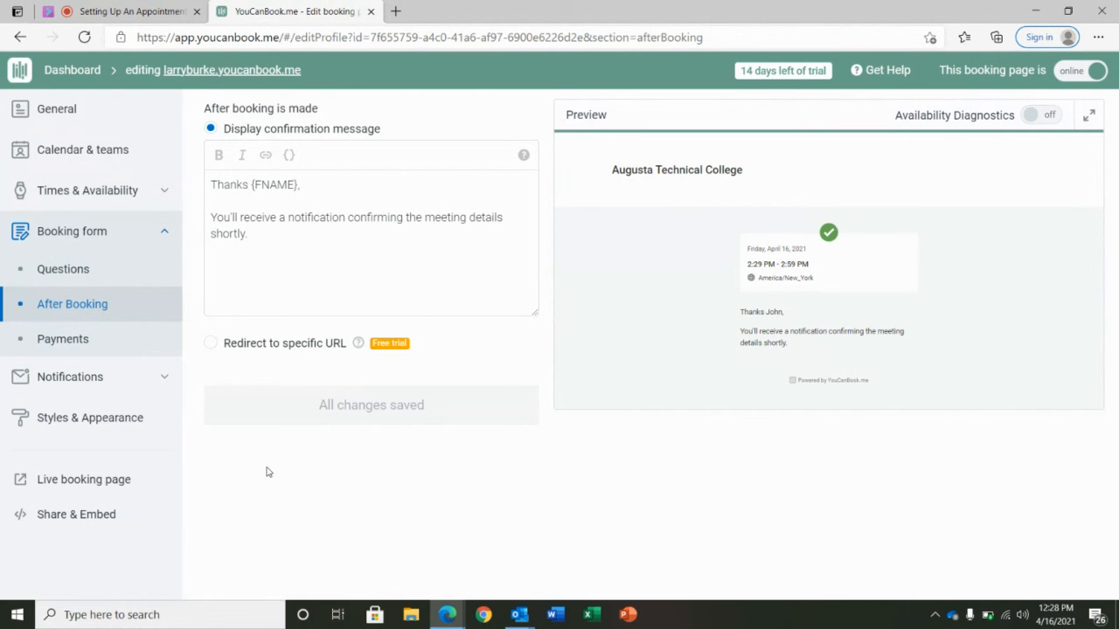
# Step: Examine the notification actions after a new booking and the action types that can be added, without adding one
pyautogui.click(70, 376)
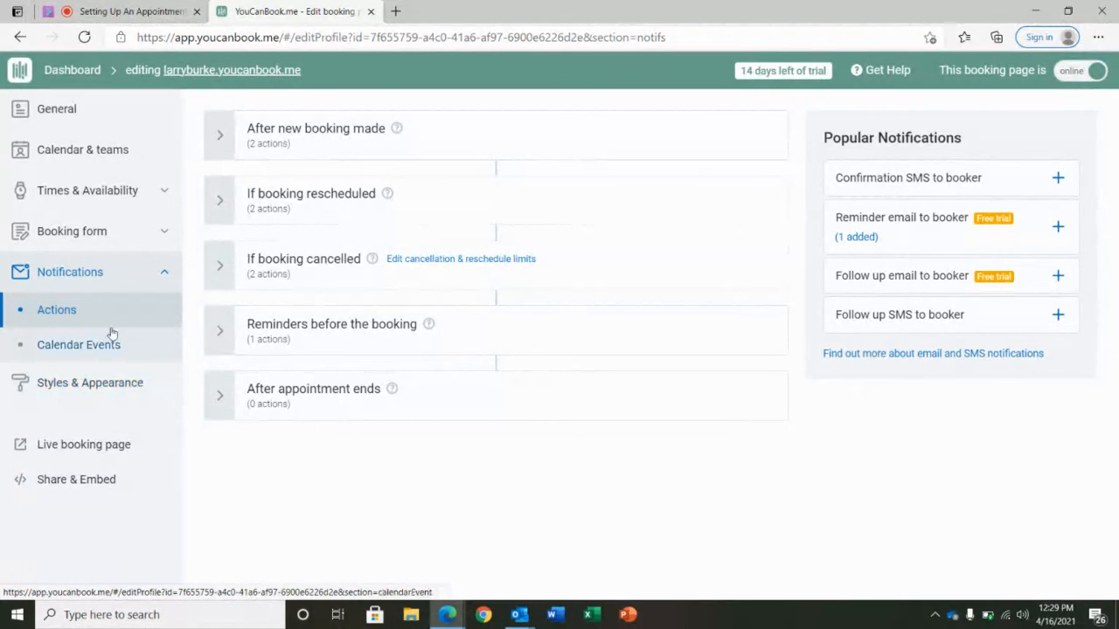
pyautogui.click(393, 146)
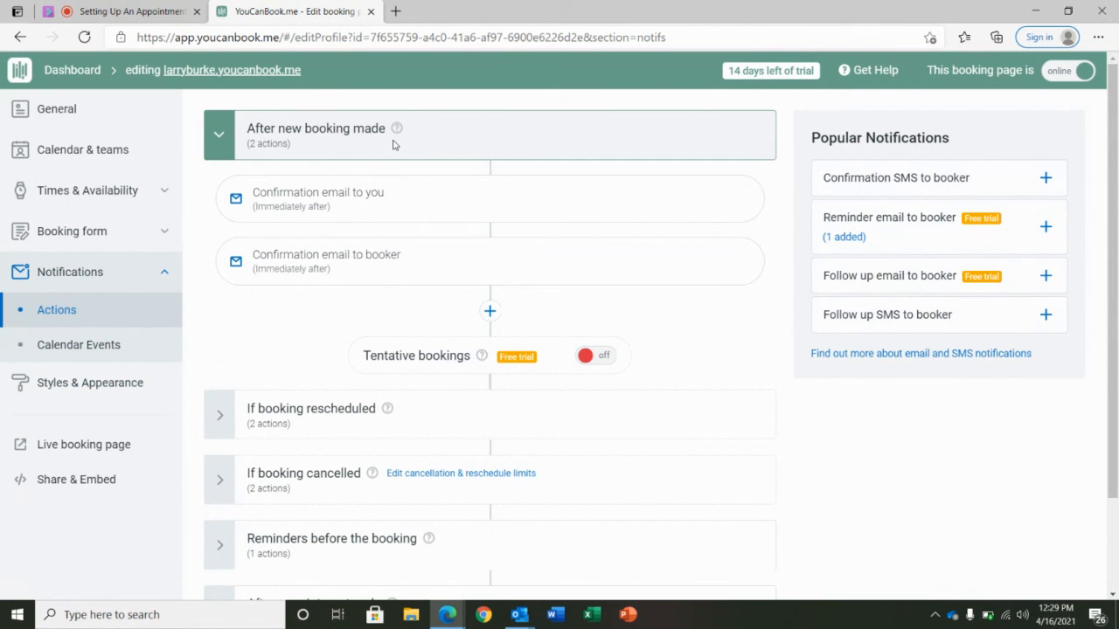
pyautogui.click(490, 310)
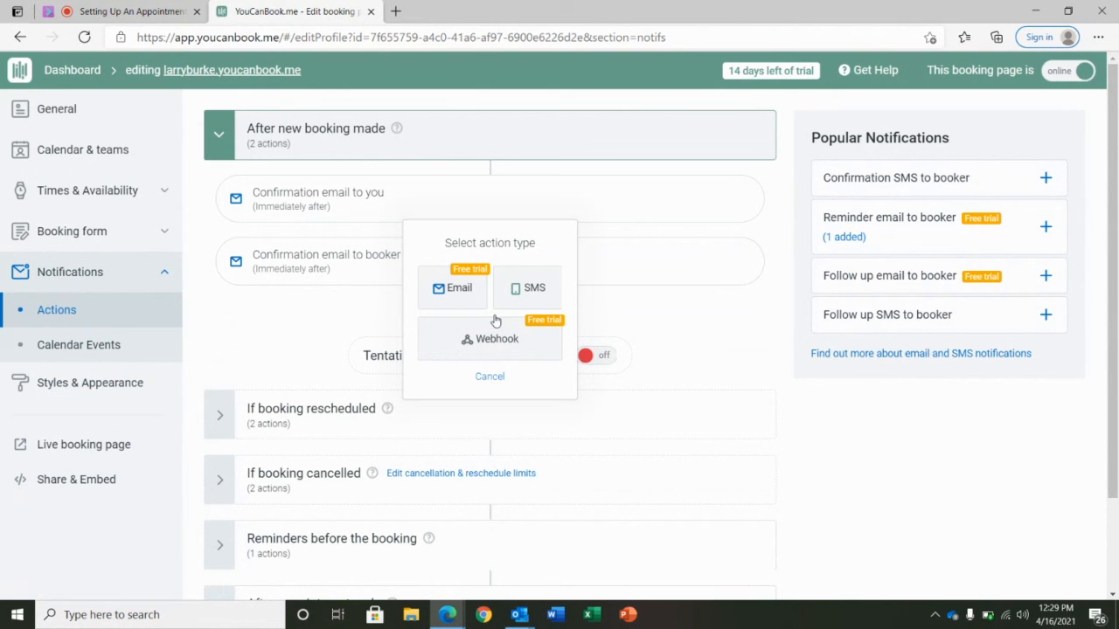
pyautogui.click(609, 319)
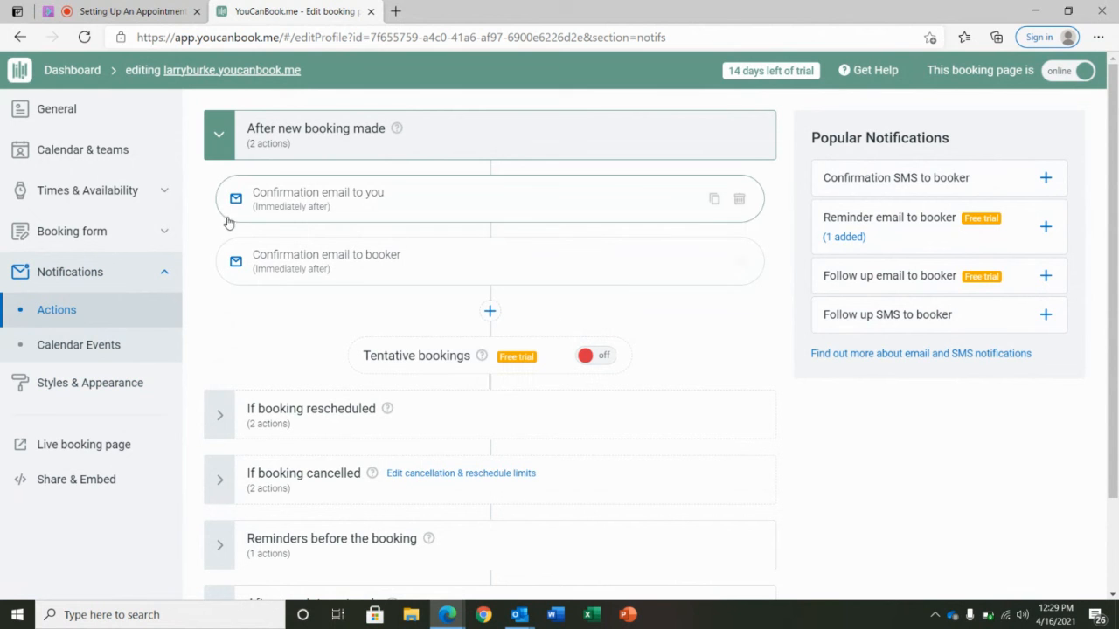
pyautogui.click(218, 134)
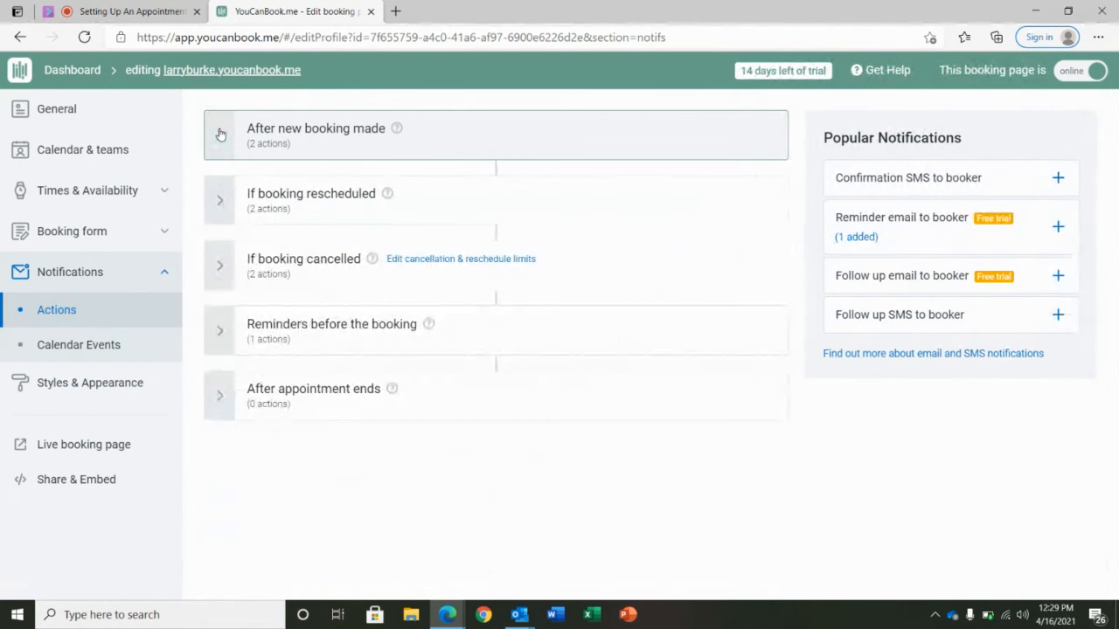
# Step: Examine the notification actions for rescheduled bookings, cancelled bookings and reminders before the booking, collapsing each section after viewing it
pyautogui.click(218, 208)
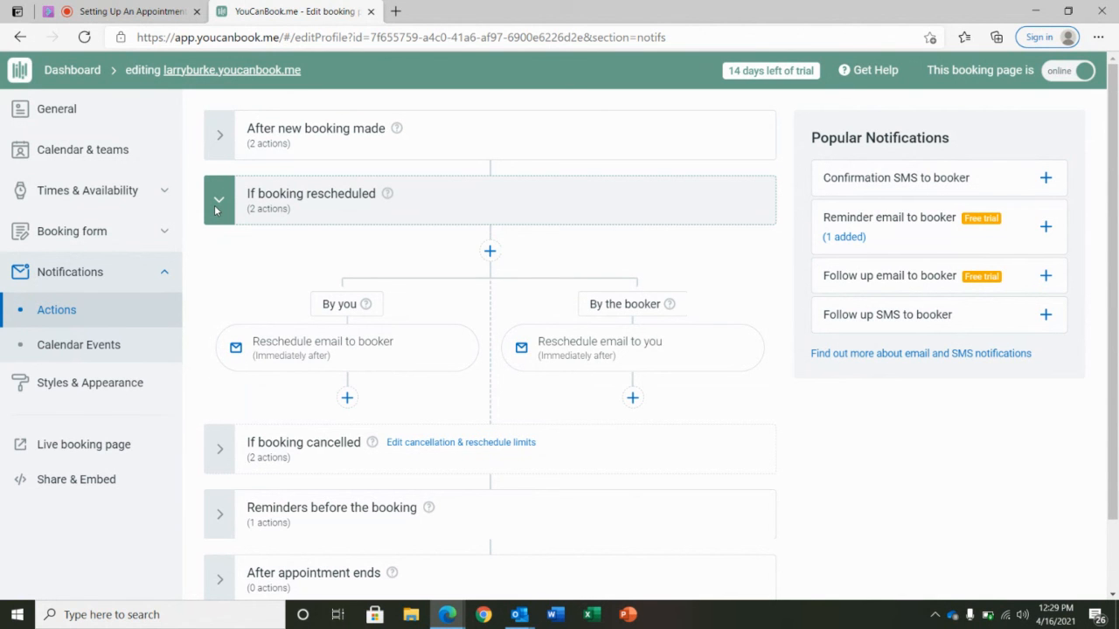
pyautogui.click(218, 205)
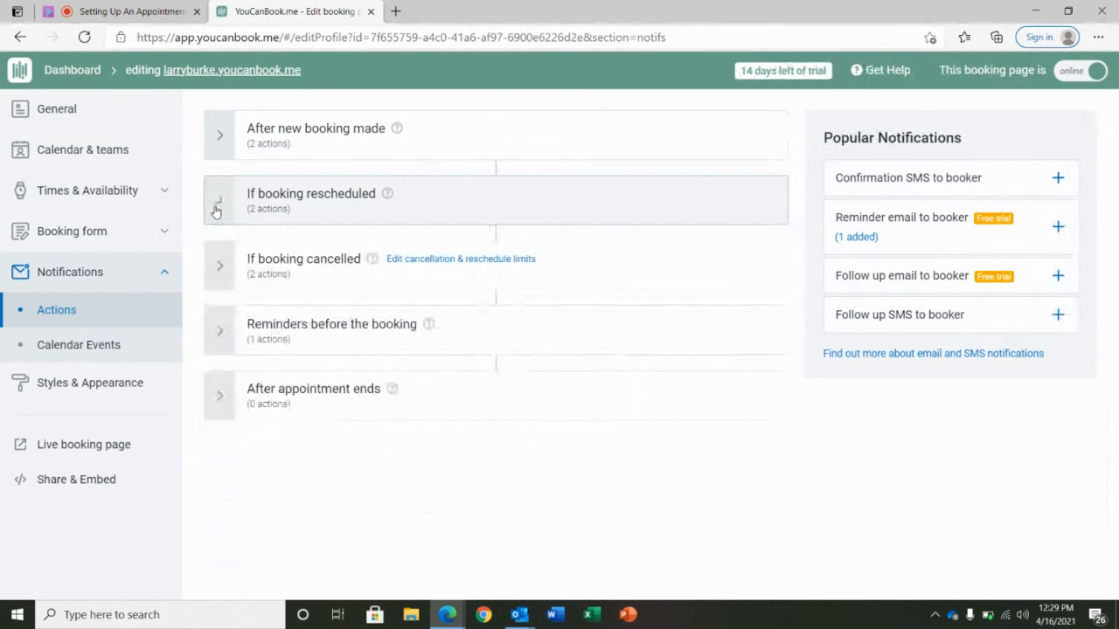
pyautogui.click(212, 278)
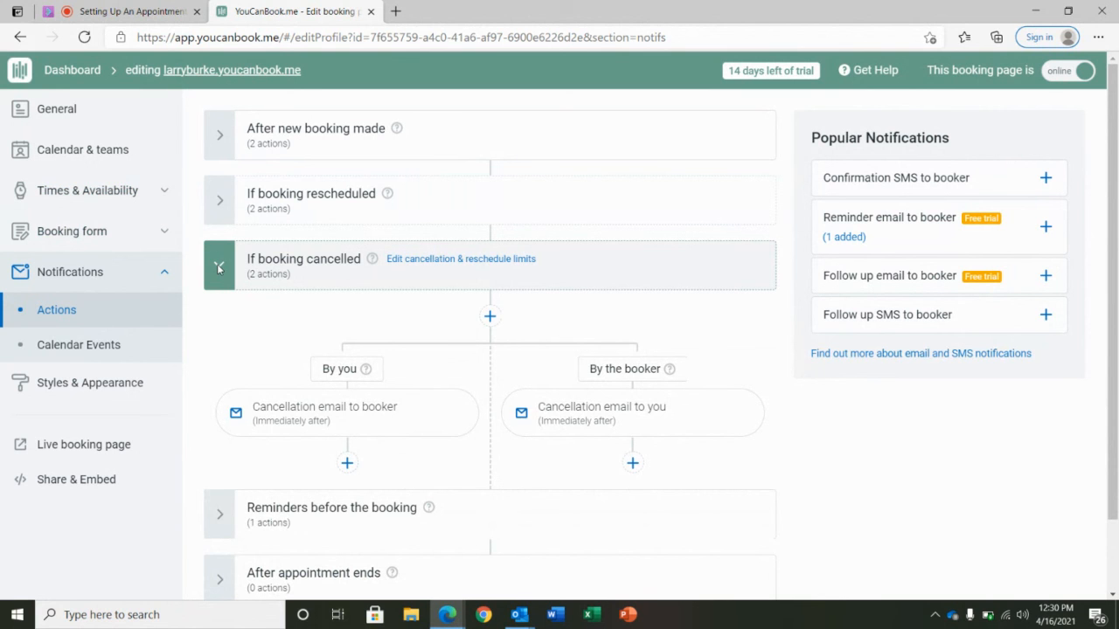
pyautogui.click(219, 266)
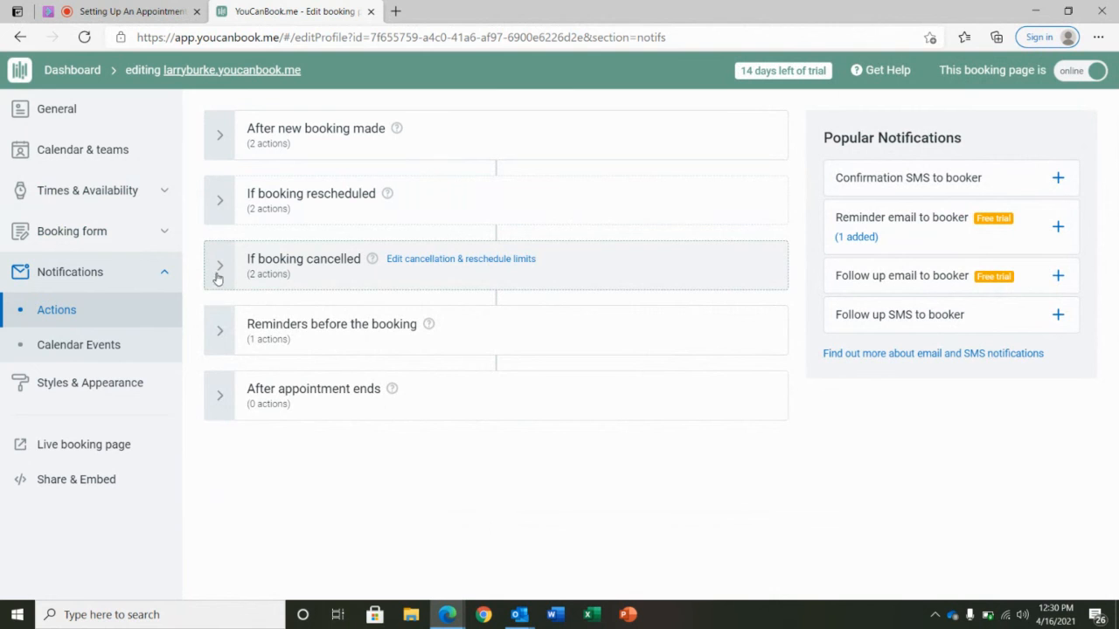
pyautogui.click(217, 330)
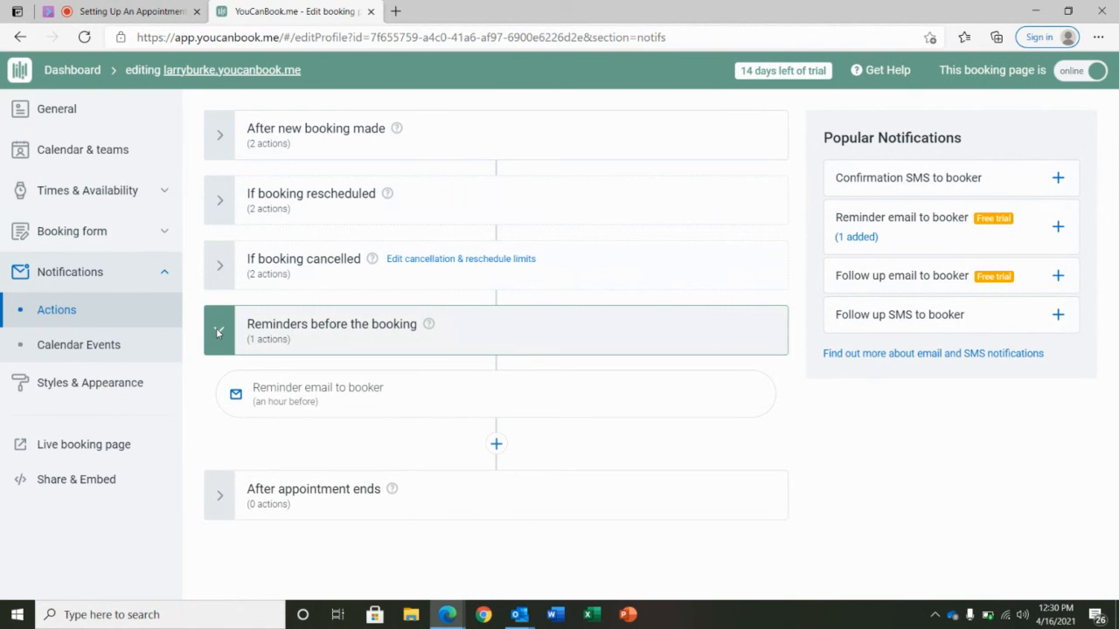
pyautogui.click(217, 330)
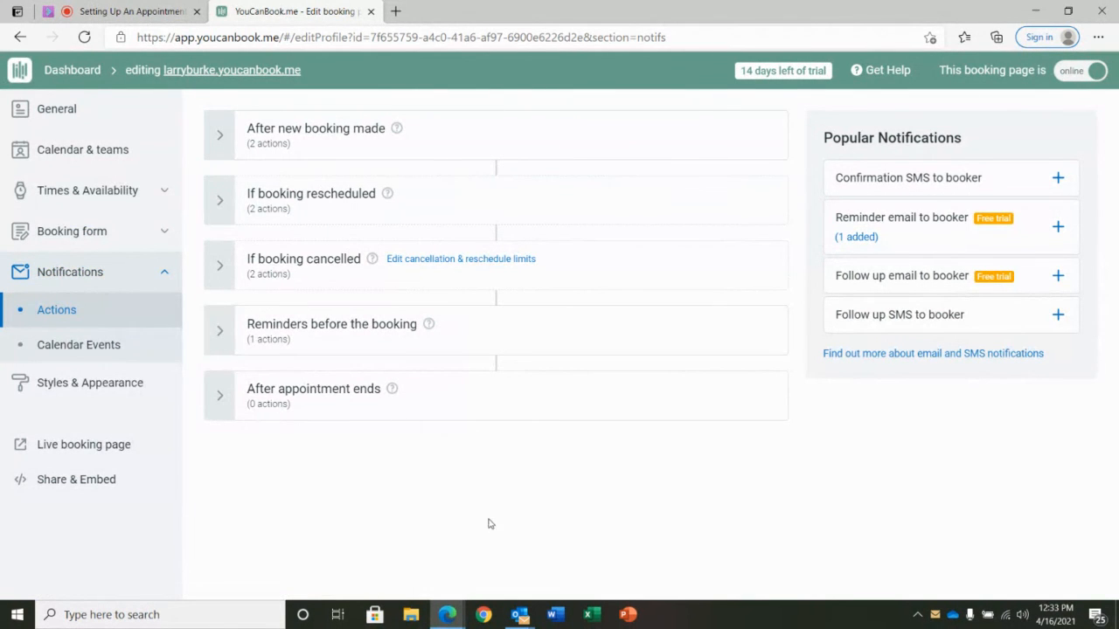
# Step: Switch to Outlook, close the open meeting invitation and go from the calendar to the mail inbox
pyautogui.click(447, 614)
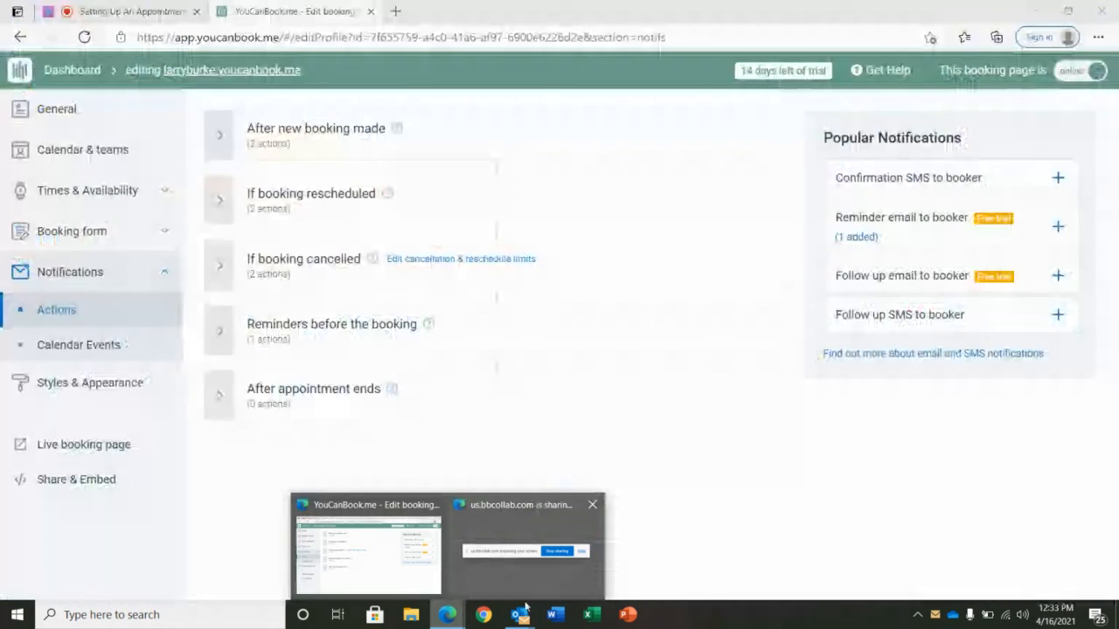
pyautogui.moveTo(518, 616)
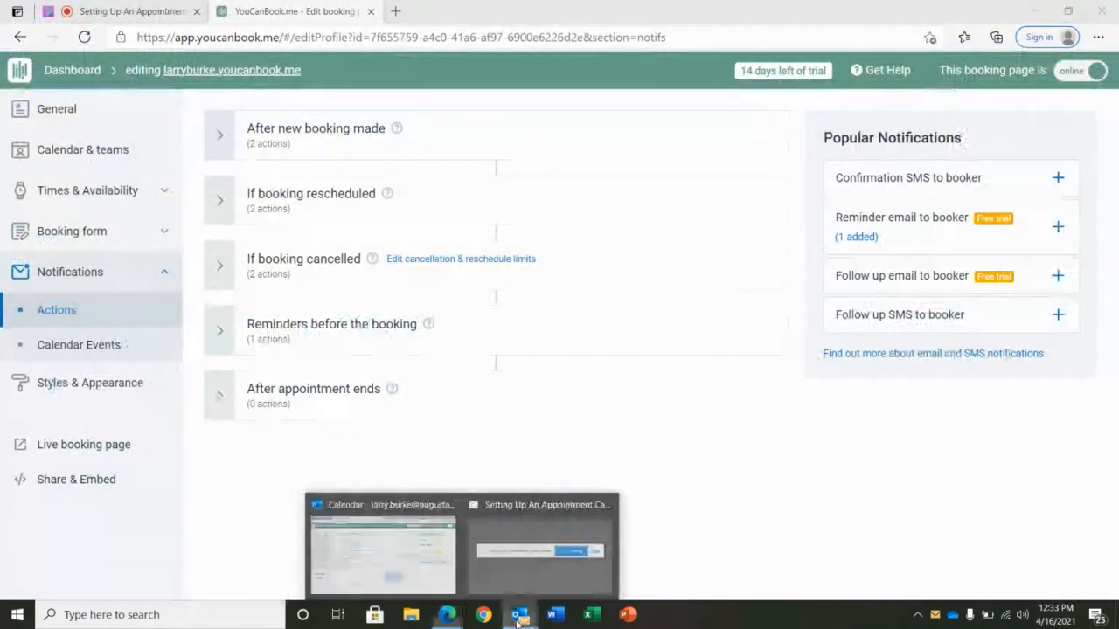
pyautogui.click(570, 546)
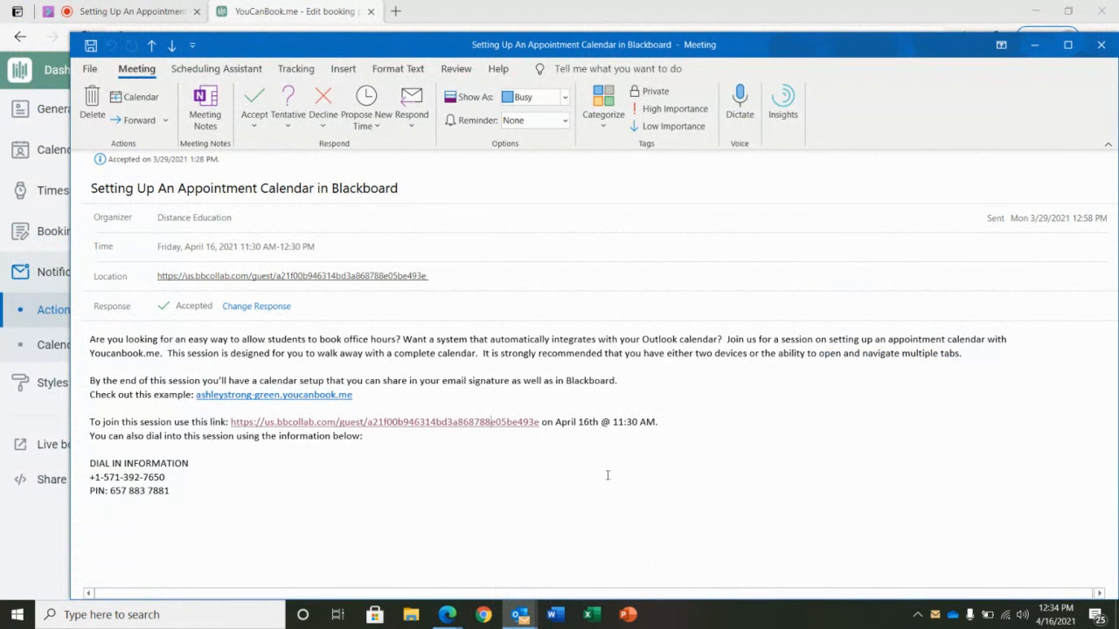
pyautogui.click(1099, 45)
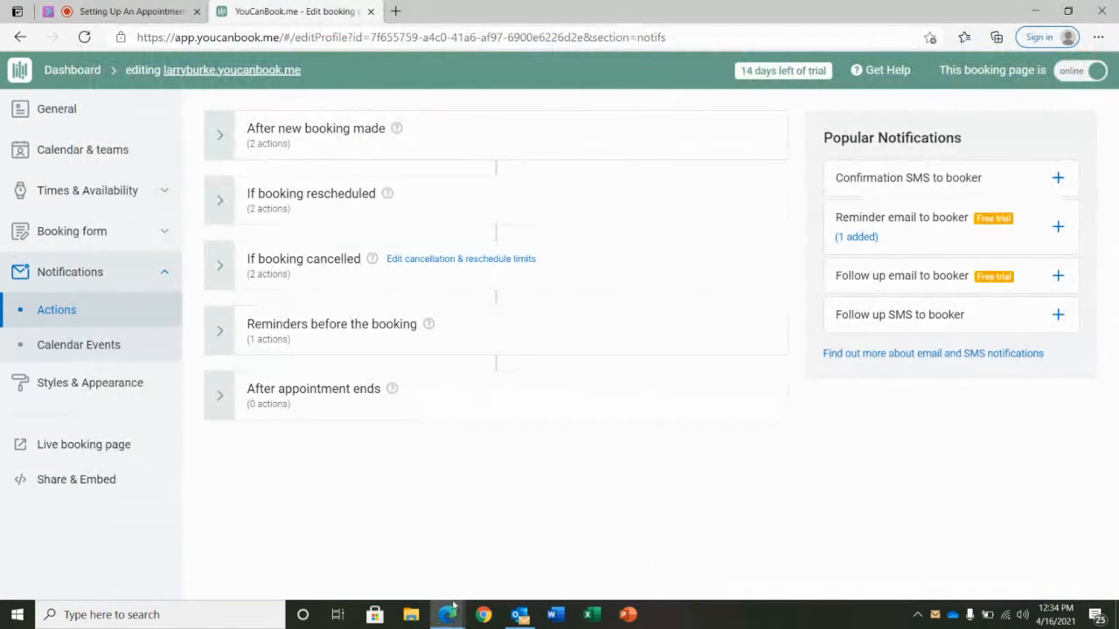
pyautogui.click(520, 616)
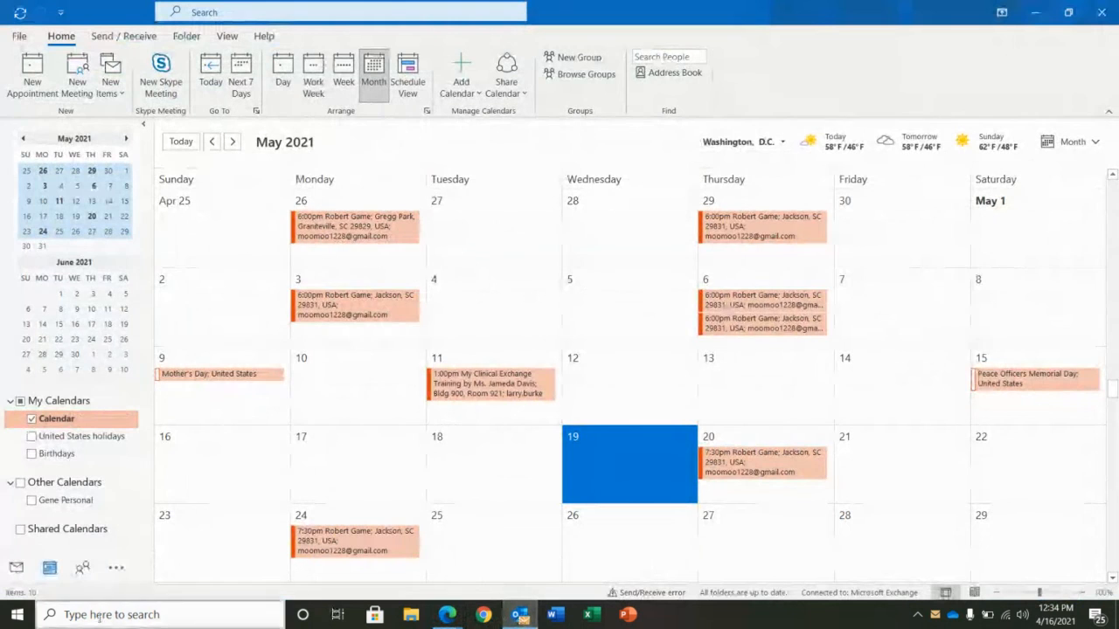
pyautogui.click(16, 568)
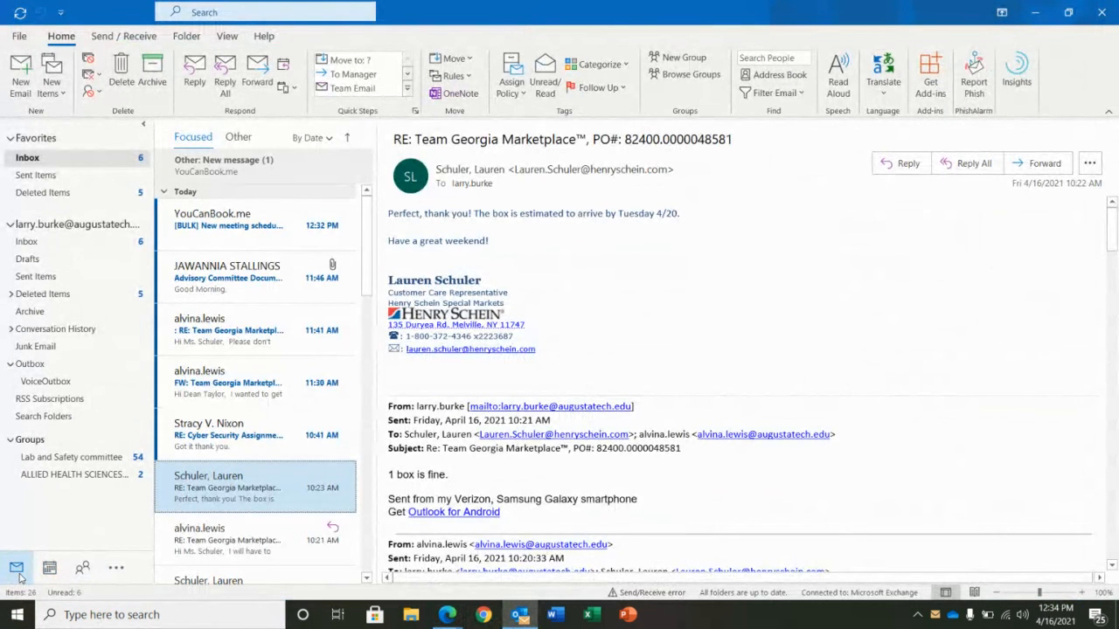
# Step: Read through the YouCanBook.me account creation email in the Other part of the inbox
pyautogui.click(294, 169)
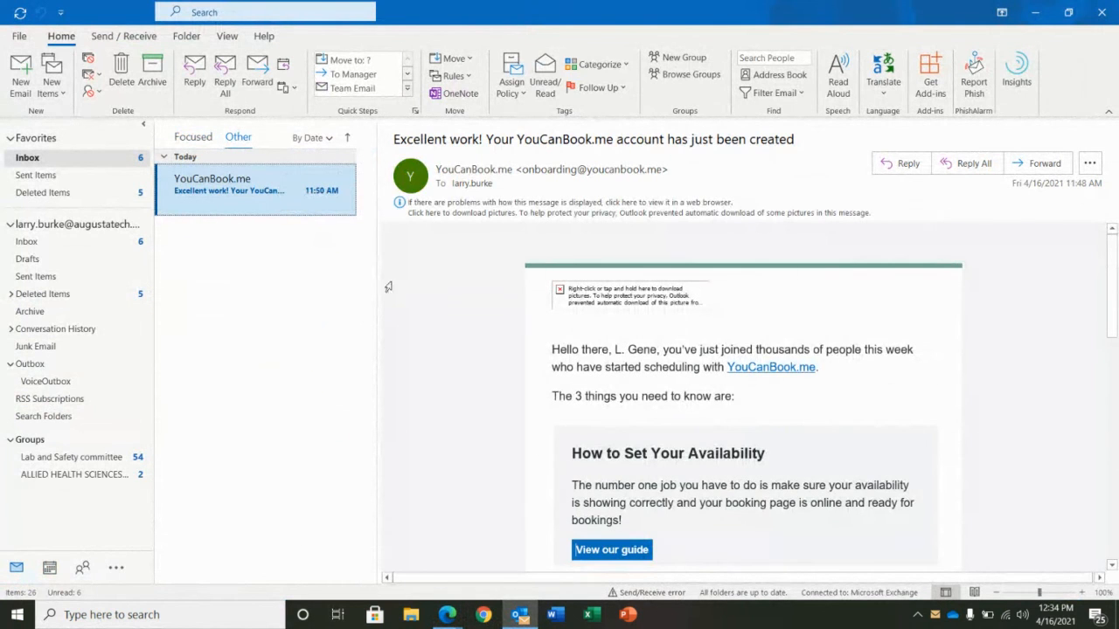
pyautogui.scroll(-1, 479, 336)
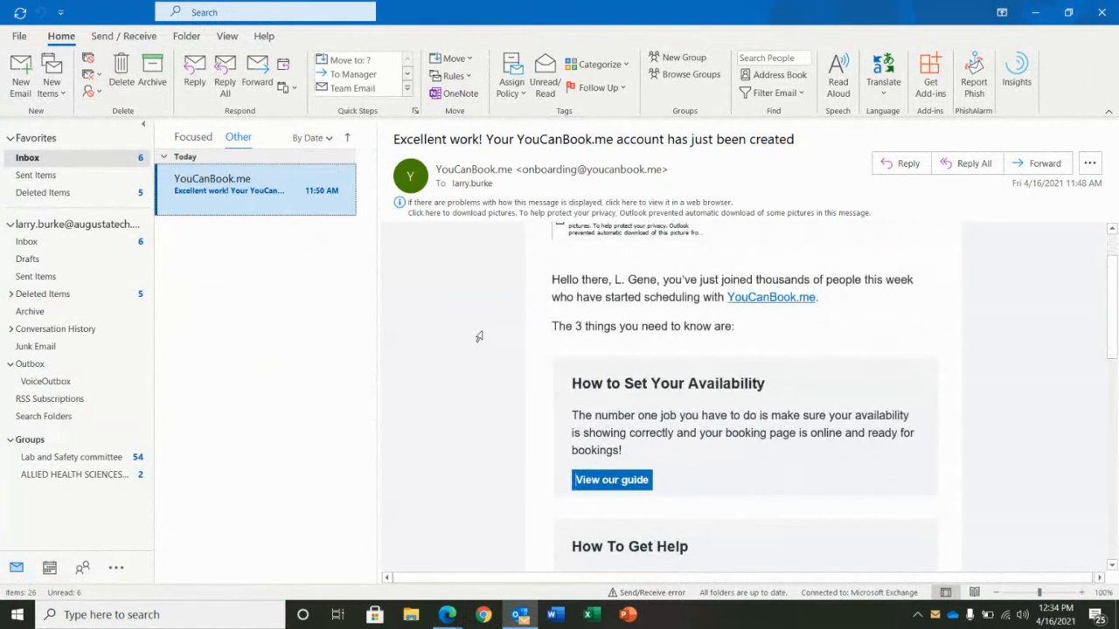
pyautogui.scroll(-5, 479, 337)
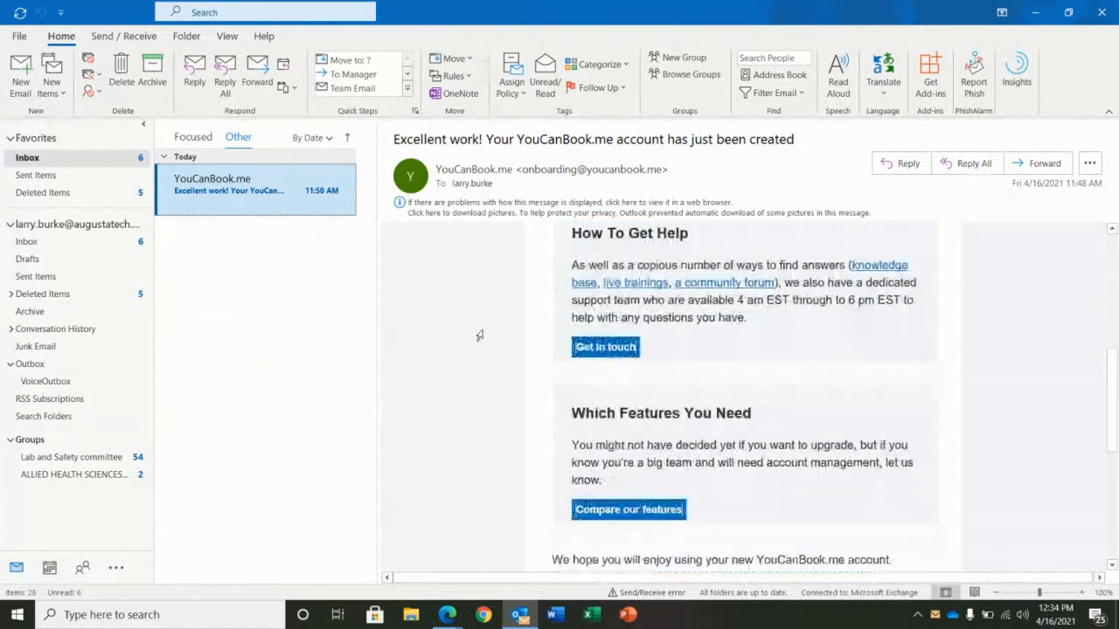
pyautogui.scroll(-4, 477, 330)
pyautogui.scroll(2, 479, 332)
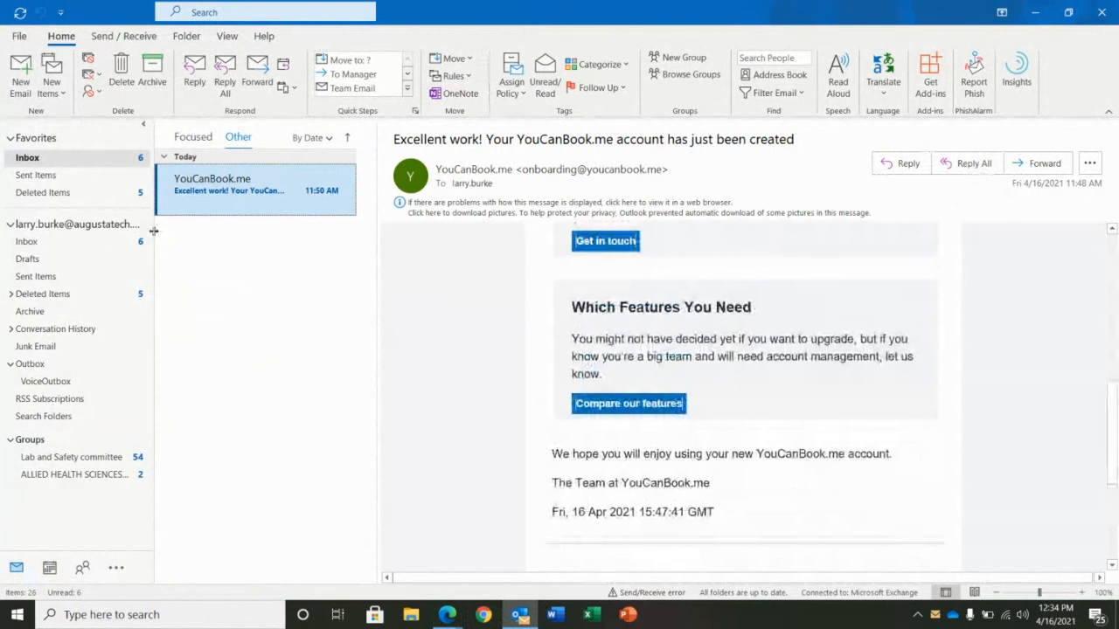
# Step: Return to the focused inbox and review the YouCanBook.me new meeting notification, from booking form answers to booking management links
pyautogui.click(52, 161)
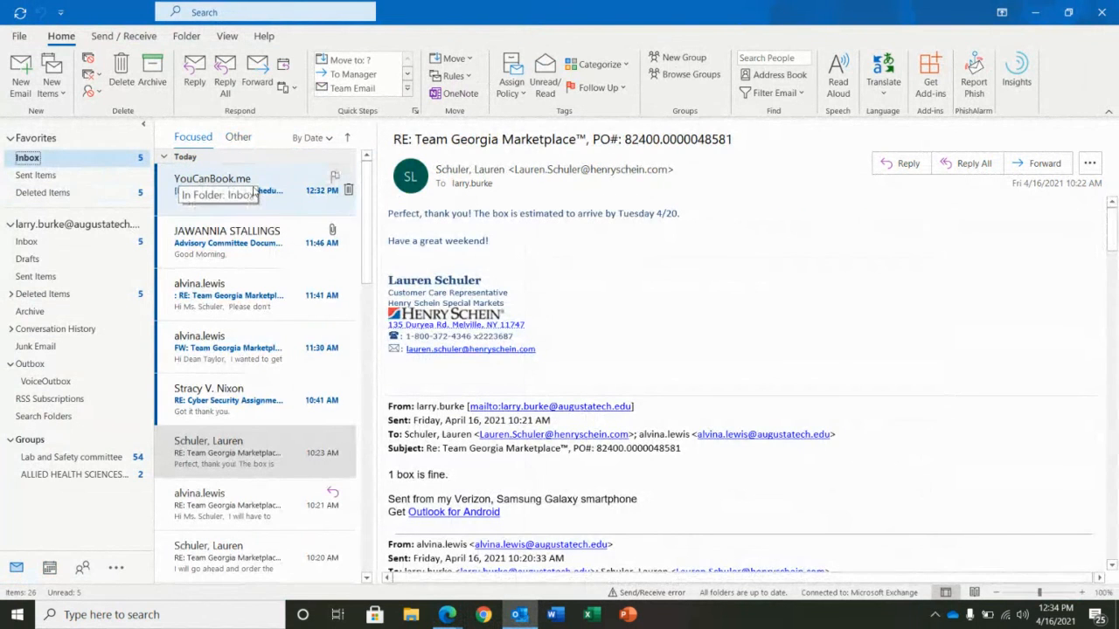
pyautogui.click(254, 190)
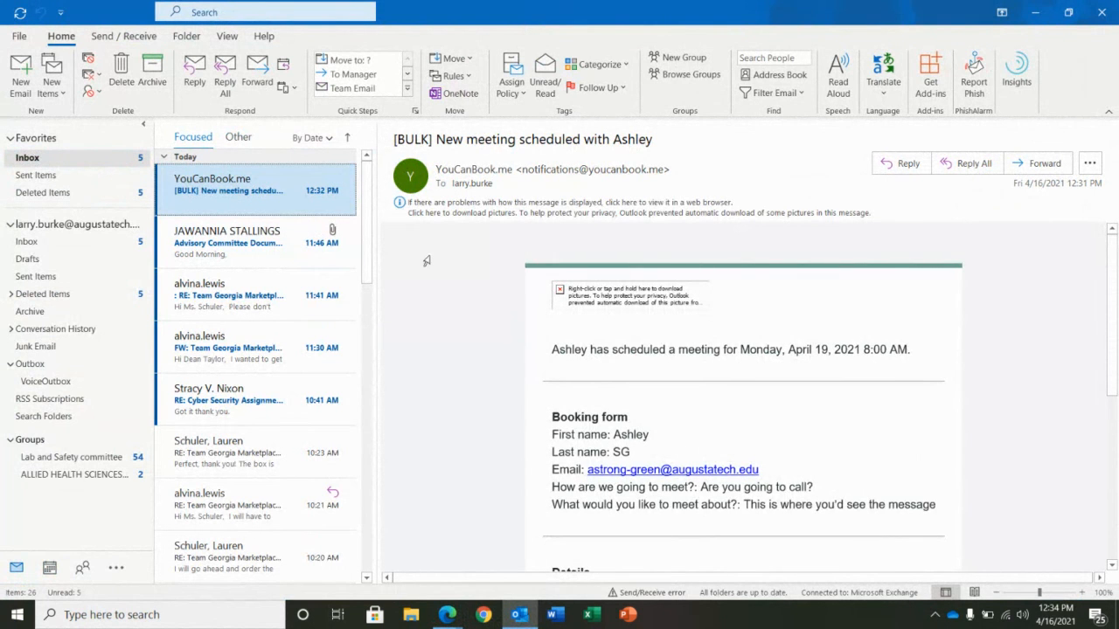
pyautogui.scroll(-2, 427, 261)
pyautogui.scroll(-1, 428, 263)
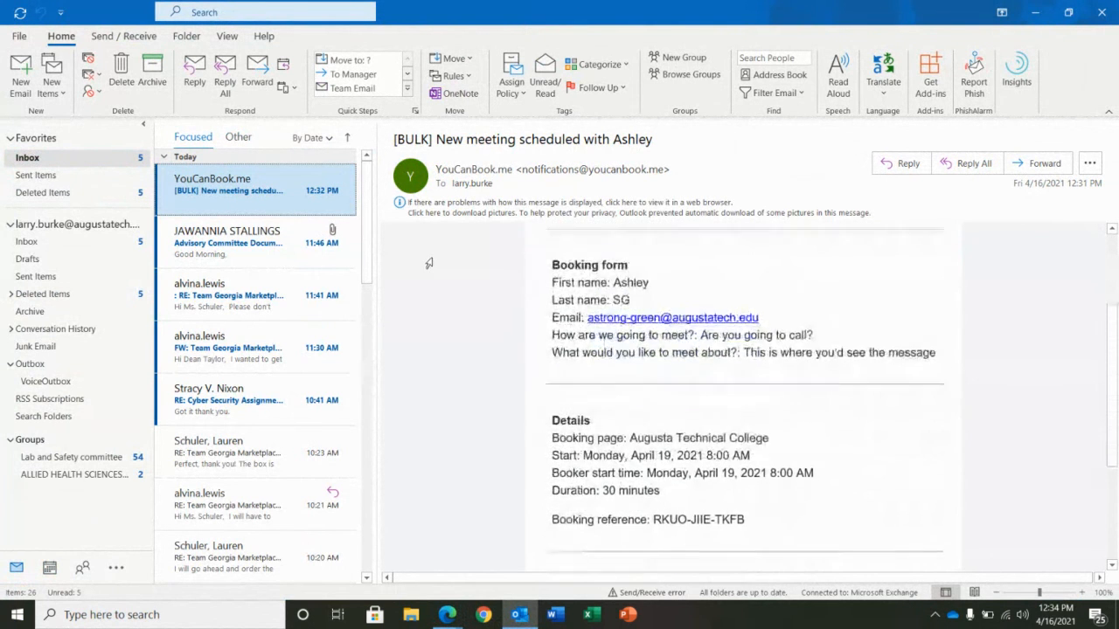
pyautogui.scroll(-4, 428, 263)
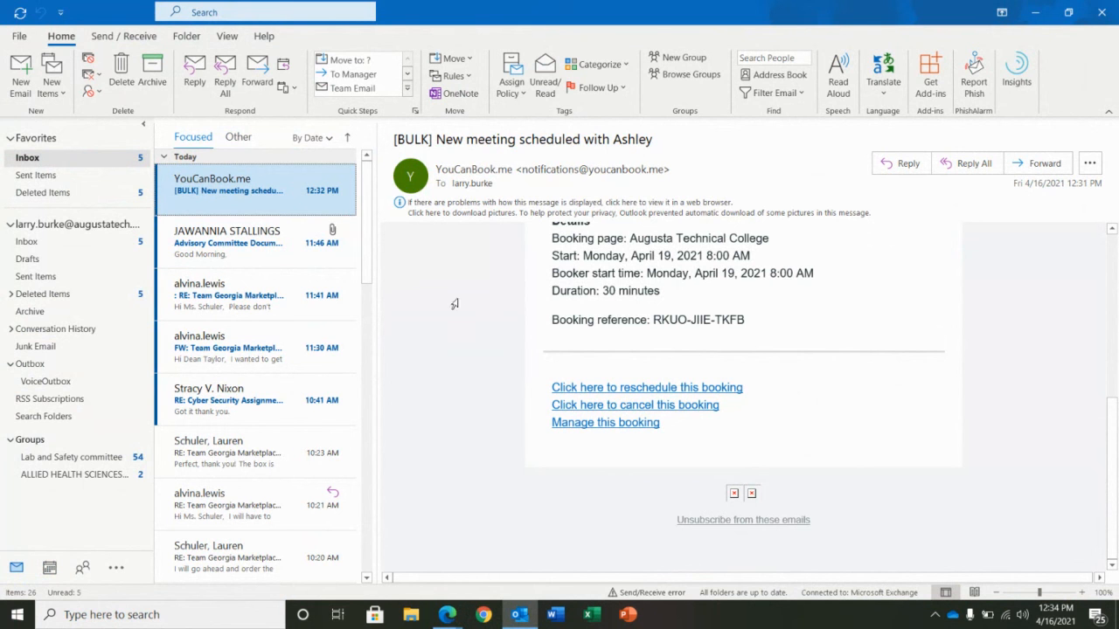
# Step: Cancel the Monday, April 19, 2021 8:00 AM booking through the email's cancellation link, keeping the cancellation email to the booker, and review its details
pyautogui.moveTo(623, 413)
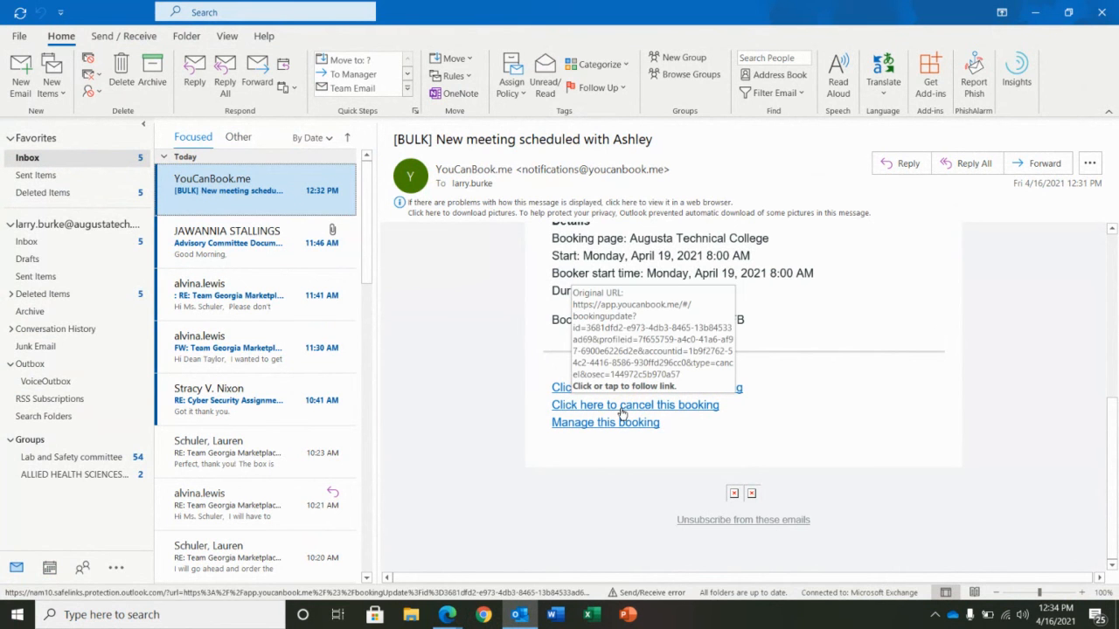
pyautogui.click(622, 407)
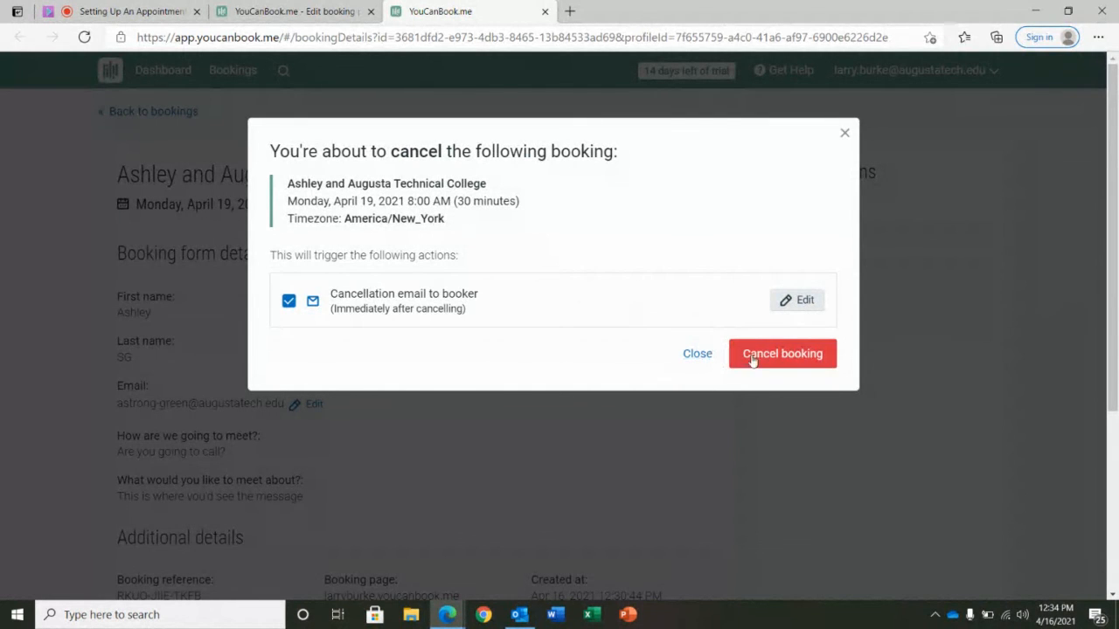
pyautogui.click(787, 356)
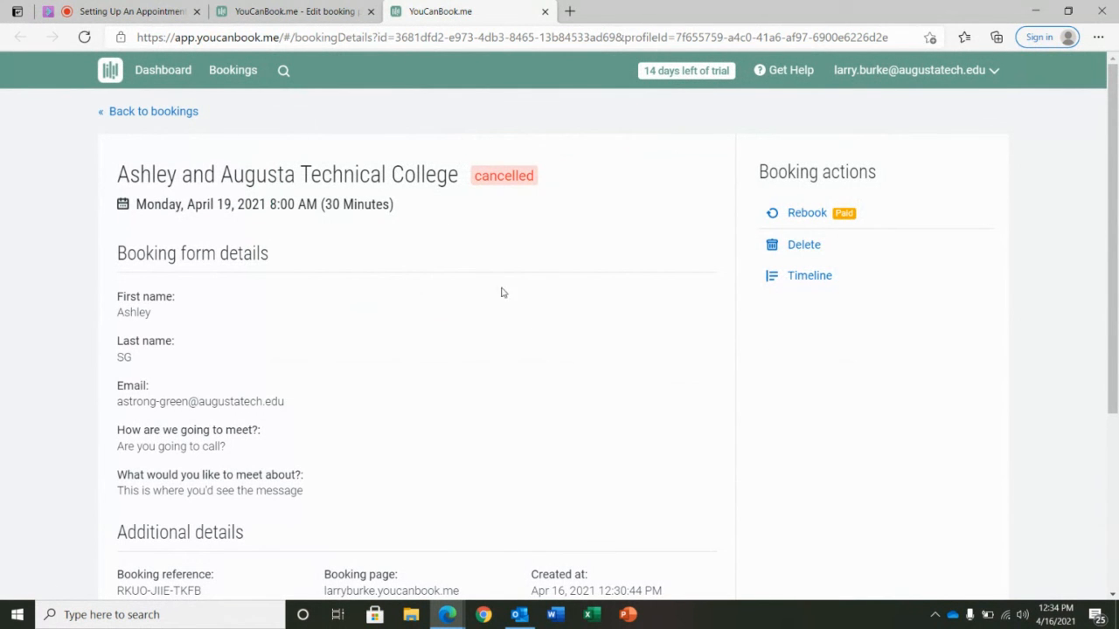
pyautogui.scroll(-3, 521, 331)
pyautogui.scroll(3, 521, 331)
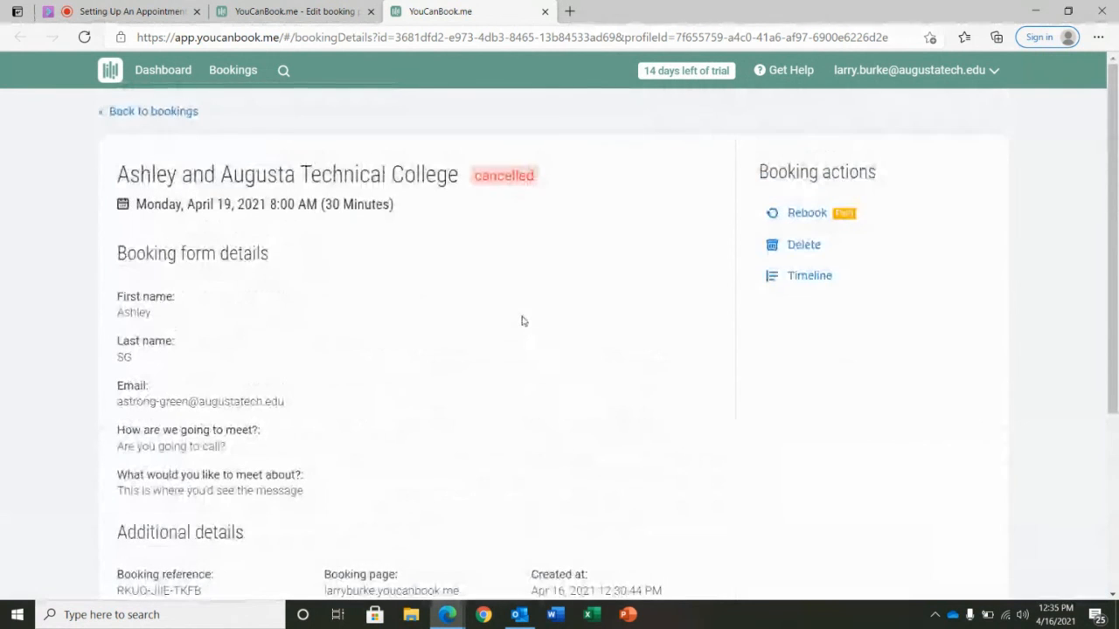
# Step: Close the cancelled booking's page and switch to the Blackboard Collaborate session
pyautogui.click(543, 11)
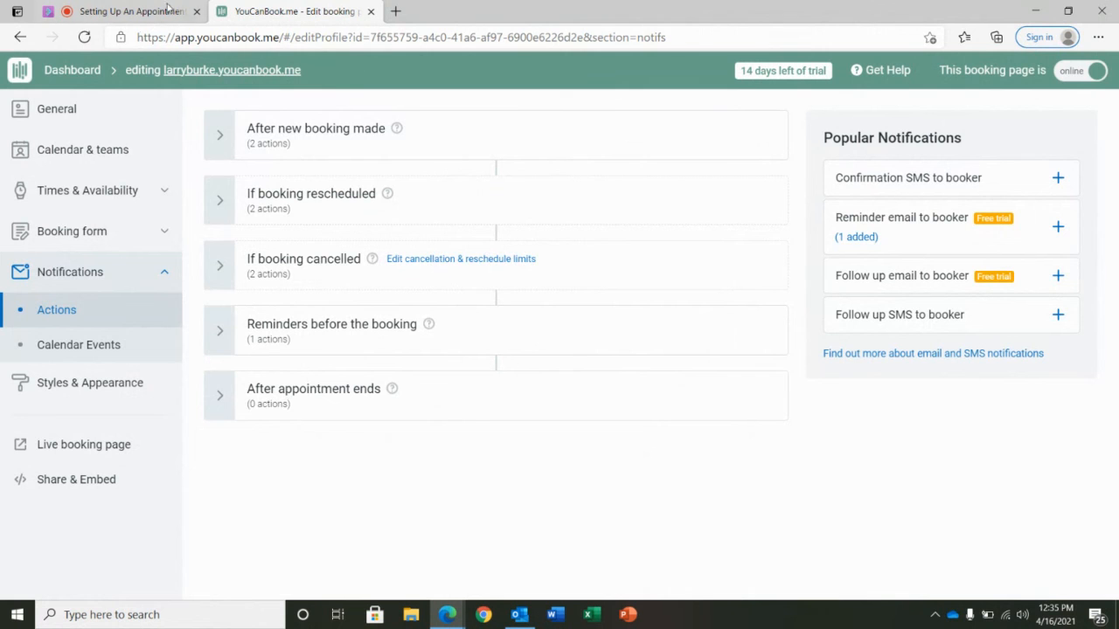
pyautogui.click(129, 18)
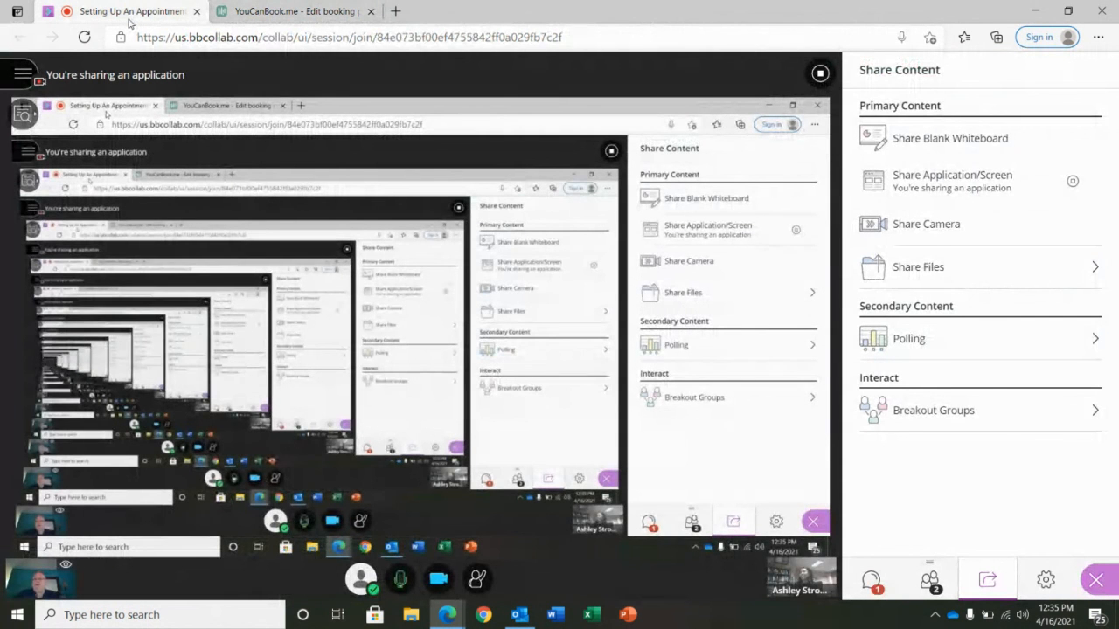